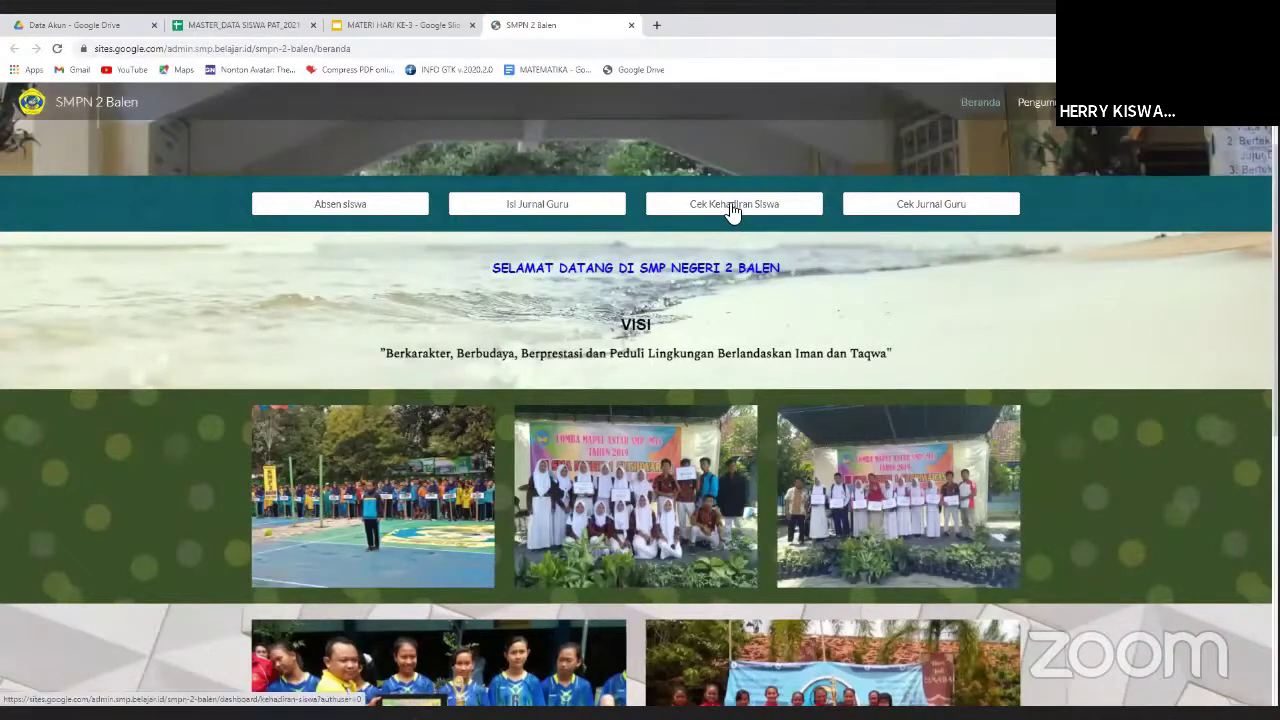
# Open the Kinerja Guru teacher-journal page from the Cek Jurnal Guru button.
pyautogui.click(918, 212)
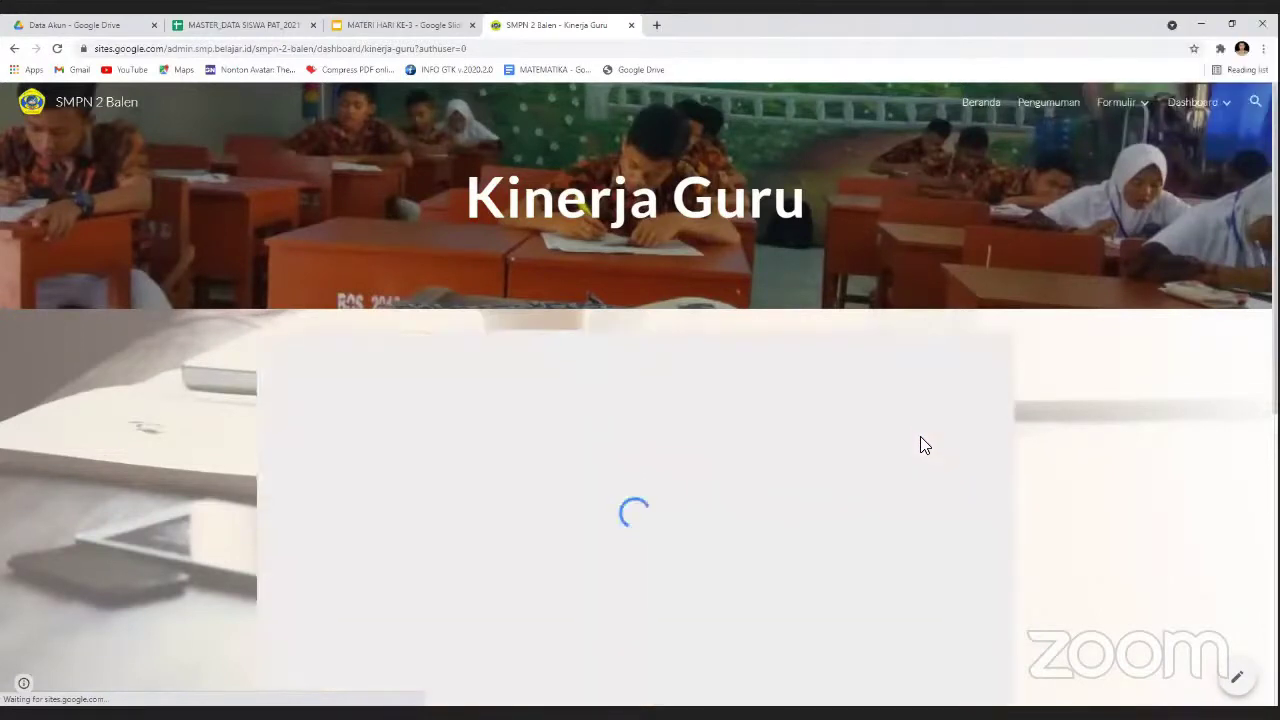
# Filter the report's Nama Guru list to the first teacher only, then switch to the MATERI HARI KE-3 slides.
pyautogui.scroll(-1, 650, 436)
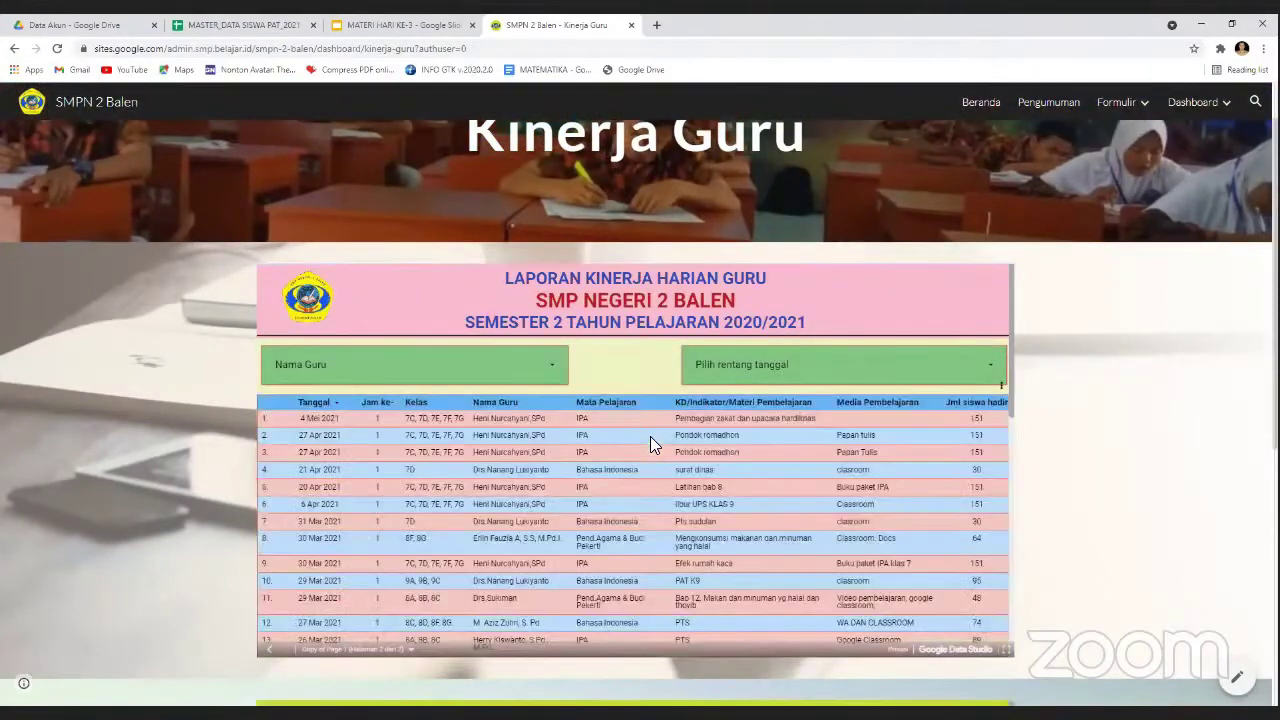
pyautogui.scroll(-5, 592, 498)
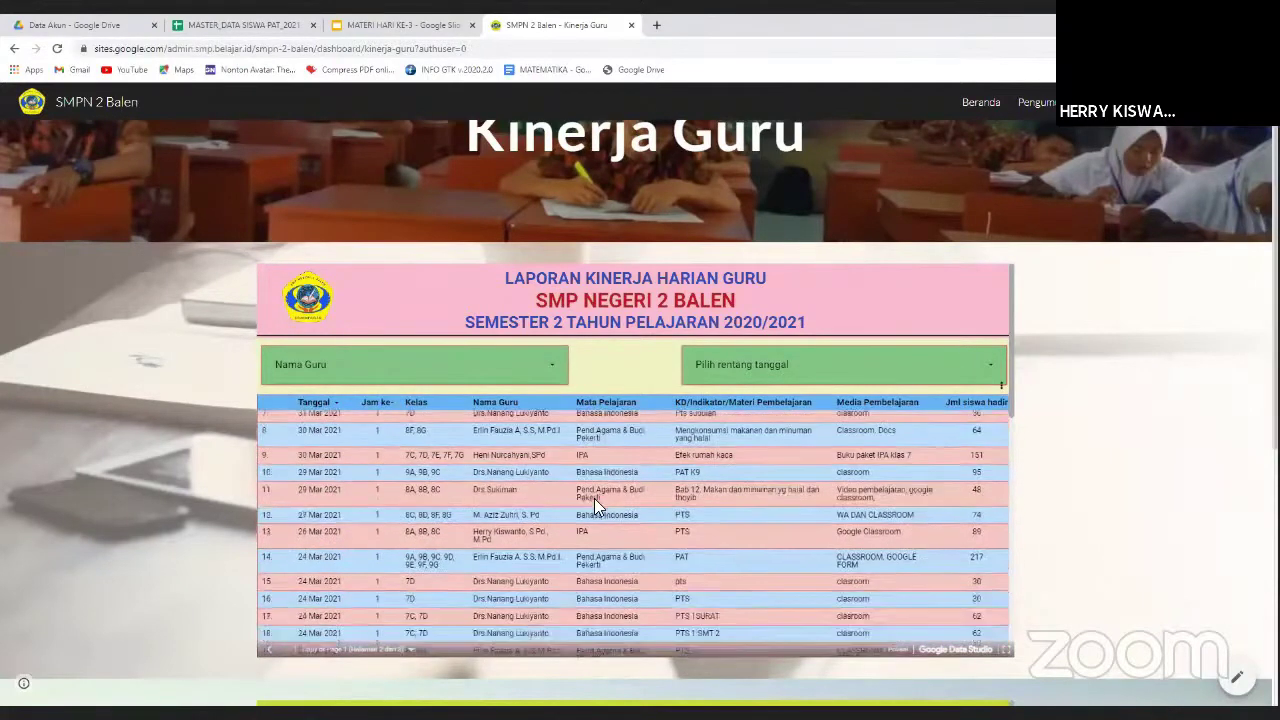
pyautogui.scroll(-3, 714, 488)
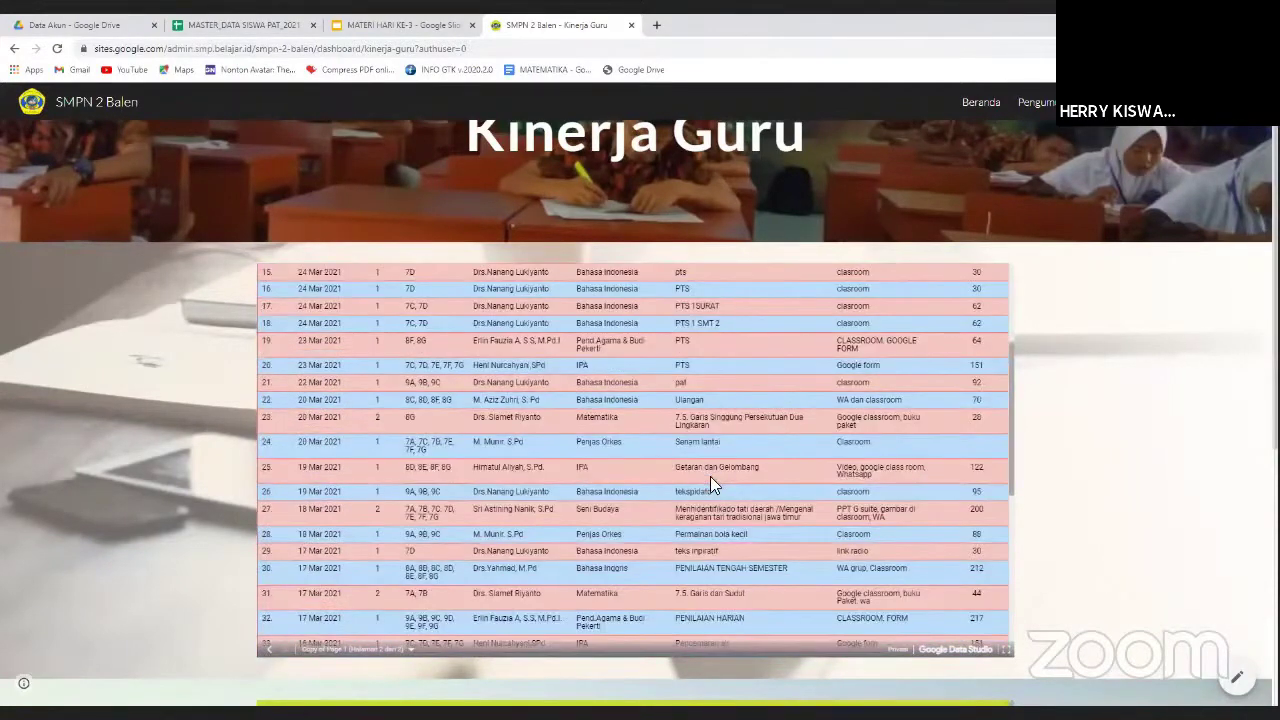
pyautogui.scroll(10, 710, 476)
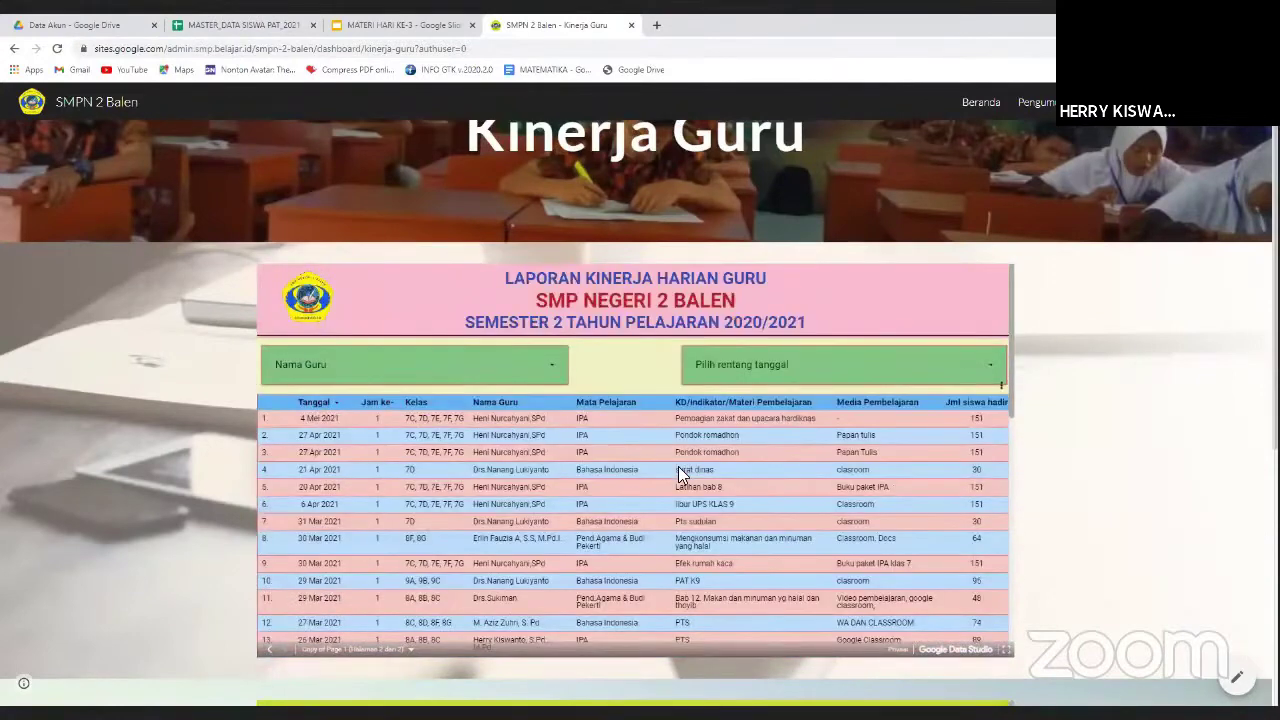
pyautogui.scroll(1, 680, 473)
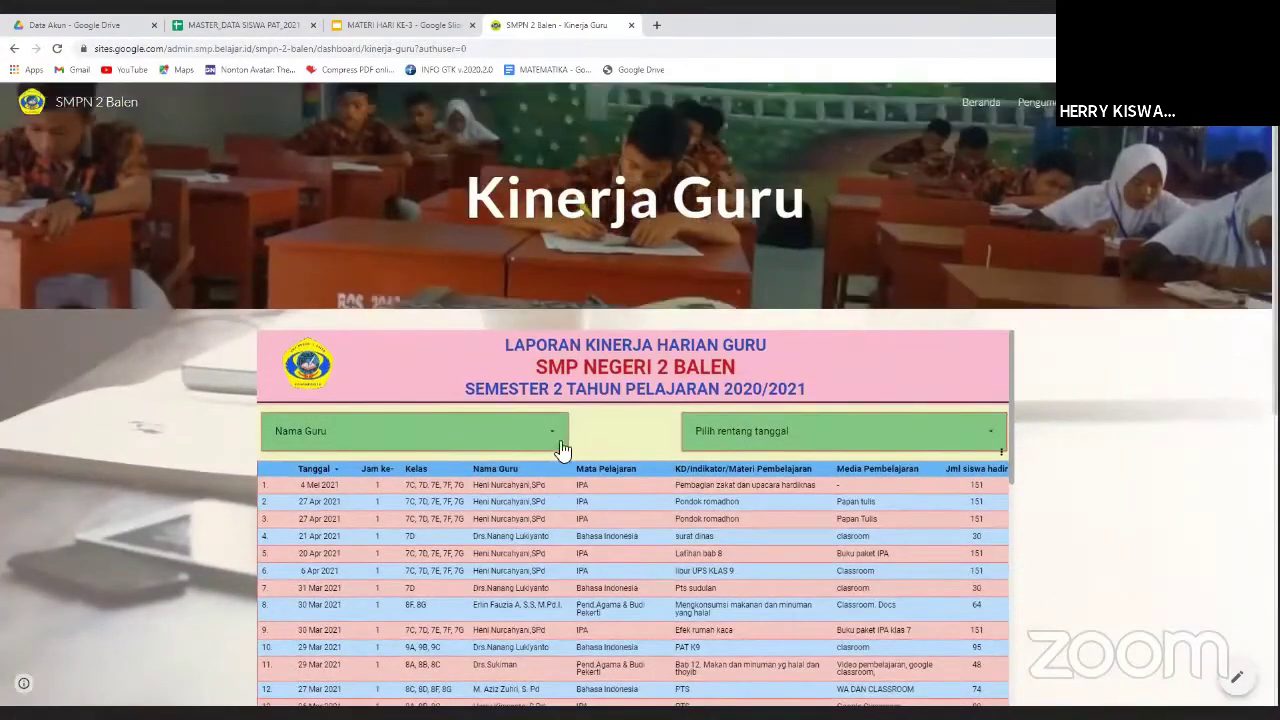
pyautogui.click(550, 432)
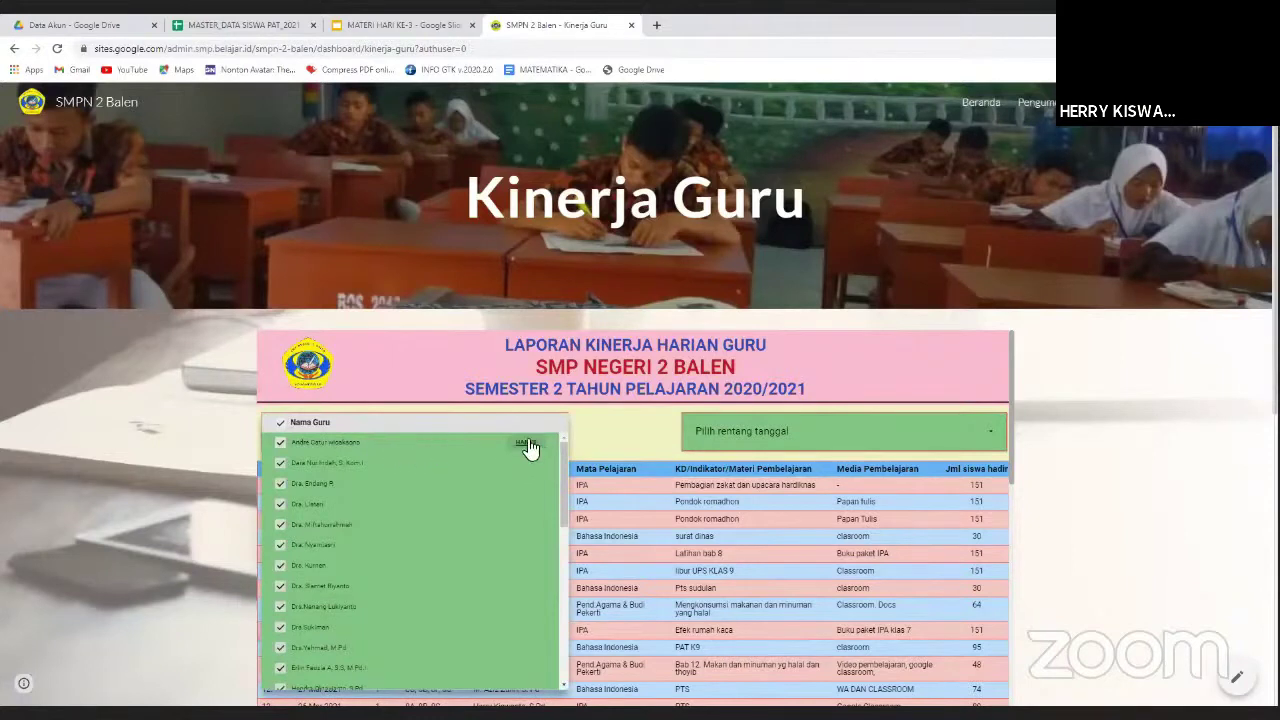
pyautogui.click(523, 444)
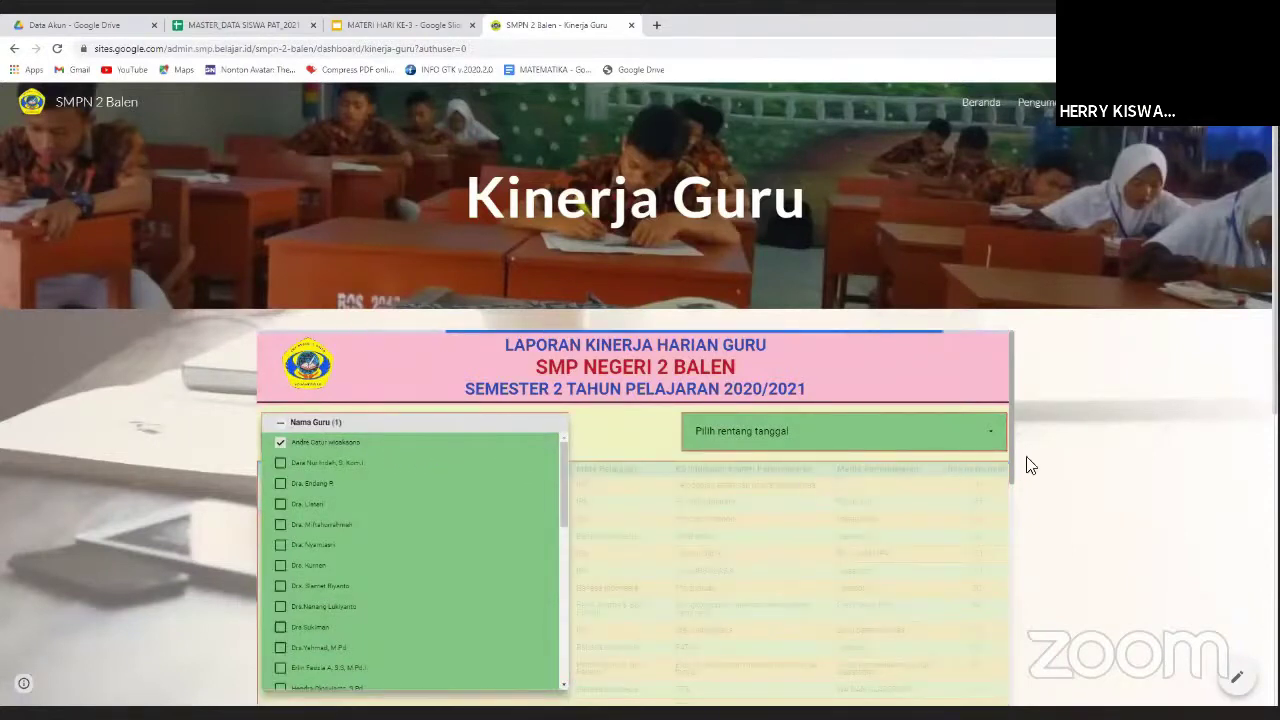
pyautogui.click(612, 436)
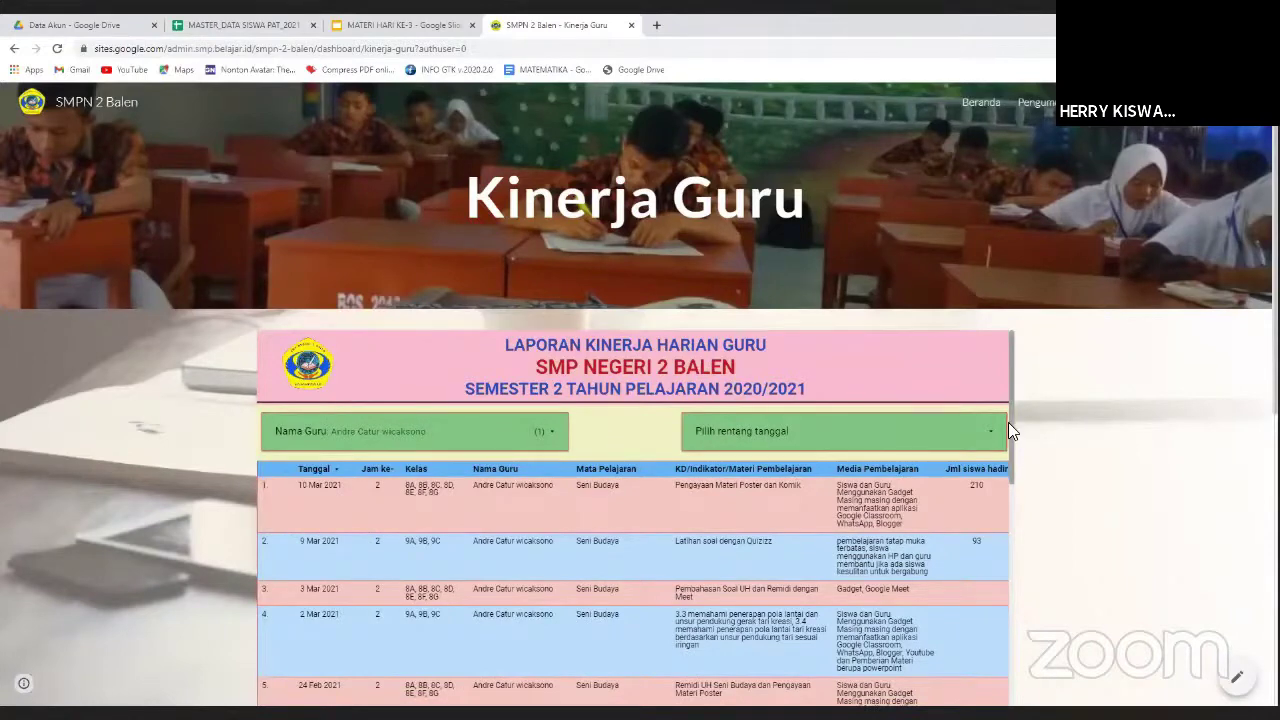
pyautogui.moveTo(1010, 426); pyautogui.dragTo(1004, 394)
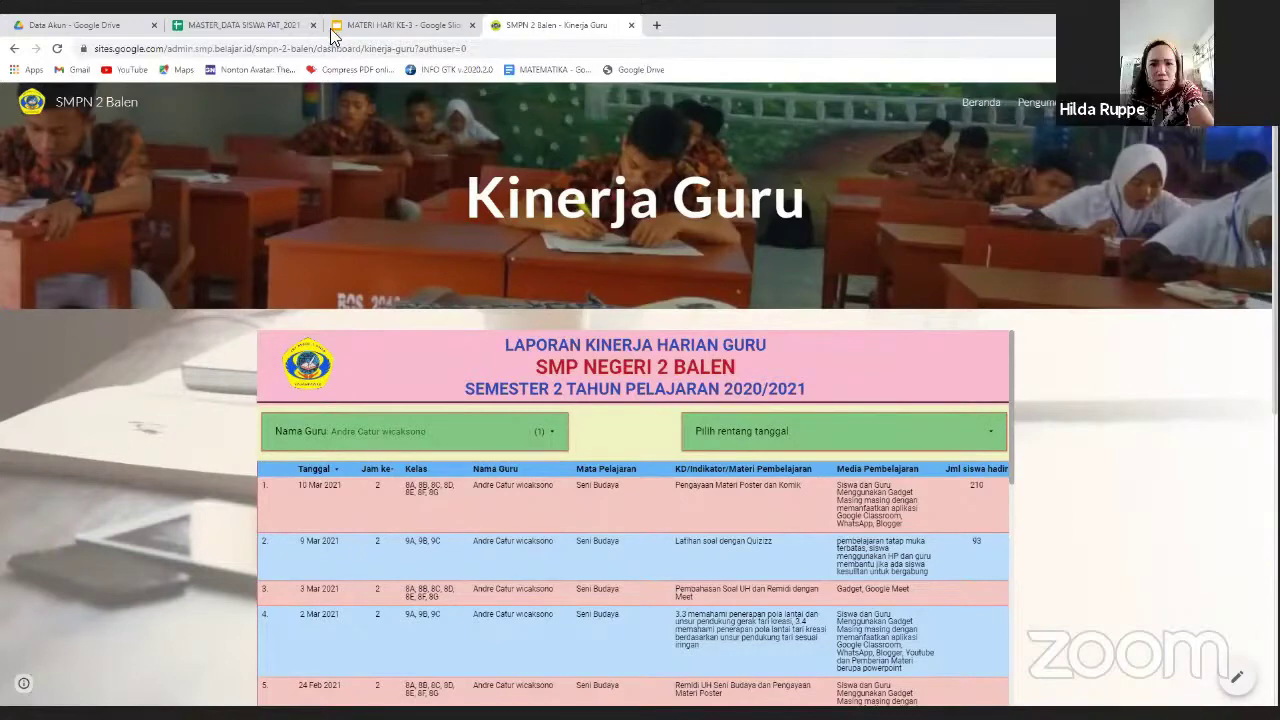
pyautogui.click(398, 25)
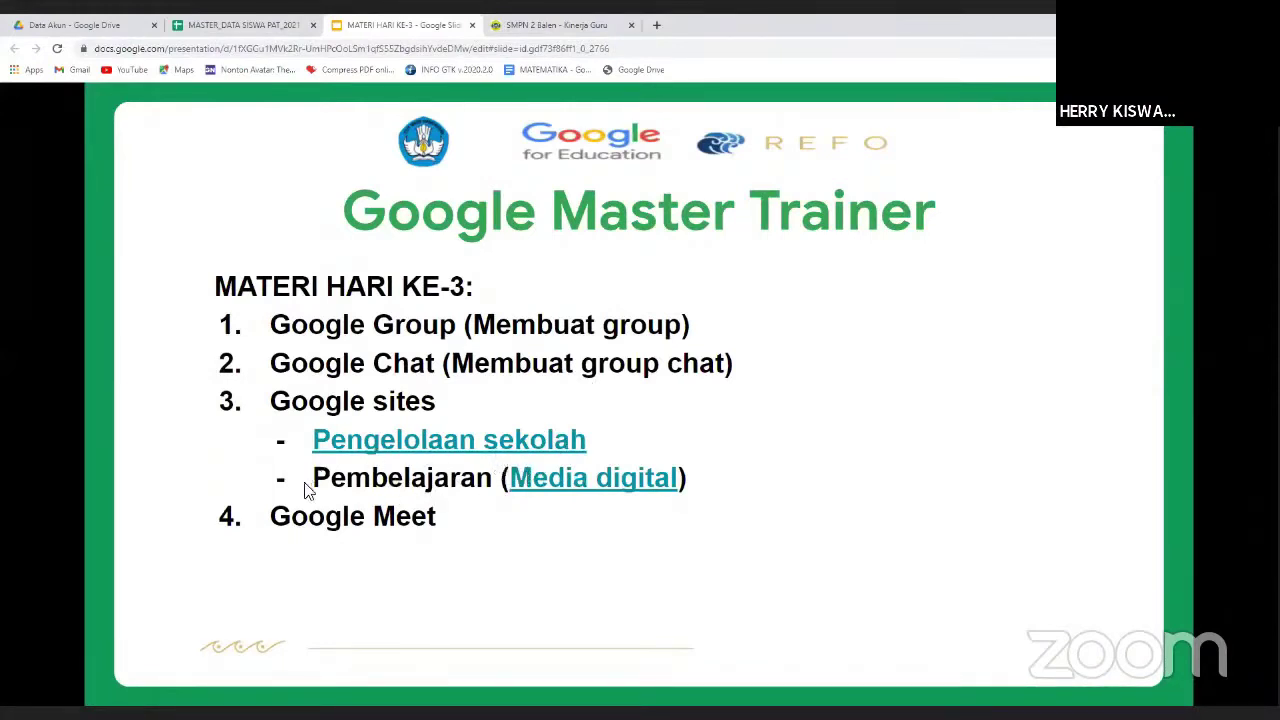
# Open the TEKANAN ZAT IPA module example site from the slide's media digital link.
pyautogui.click(587, 484)
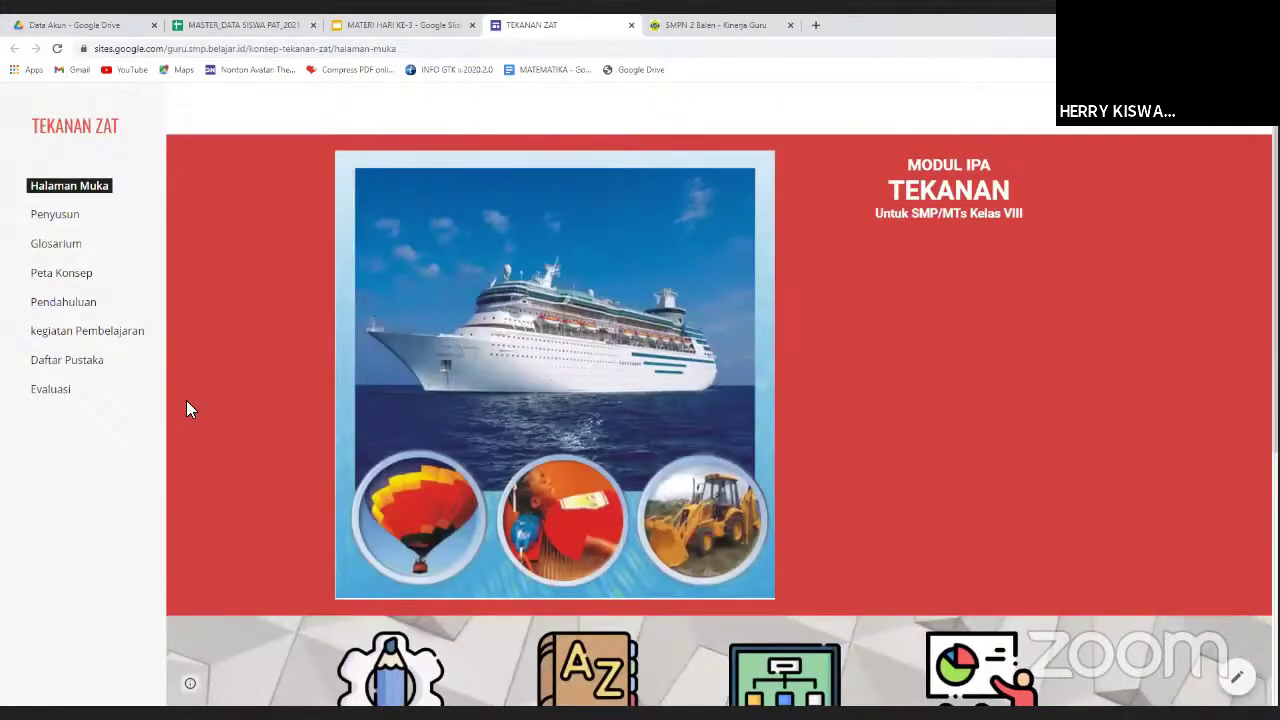
# Browse the TEKANAN ZAT home page, go to Evaluasi, and open the student evaluation link.
pyautogui.scroll(-1, 187, 405)
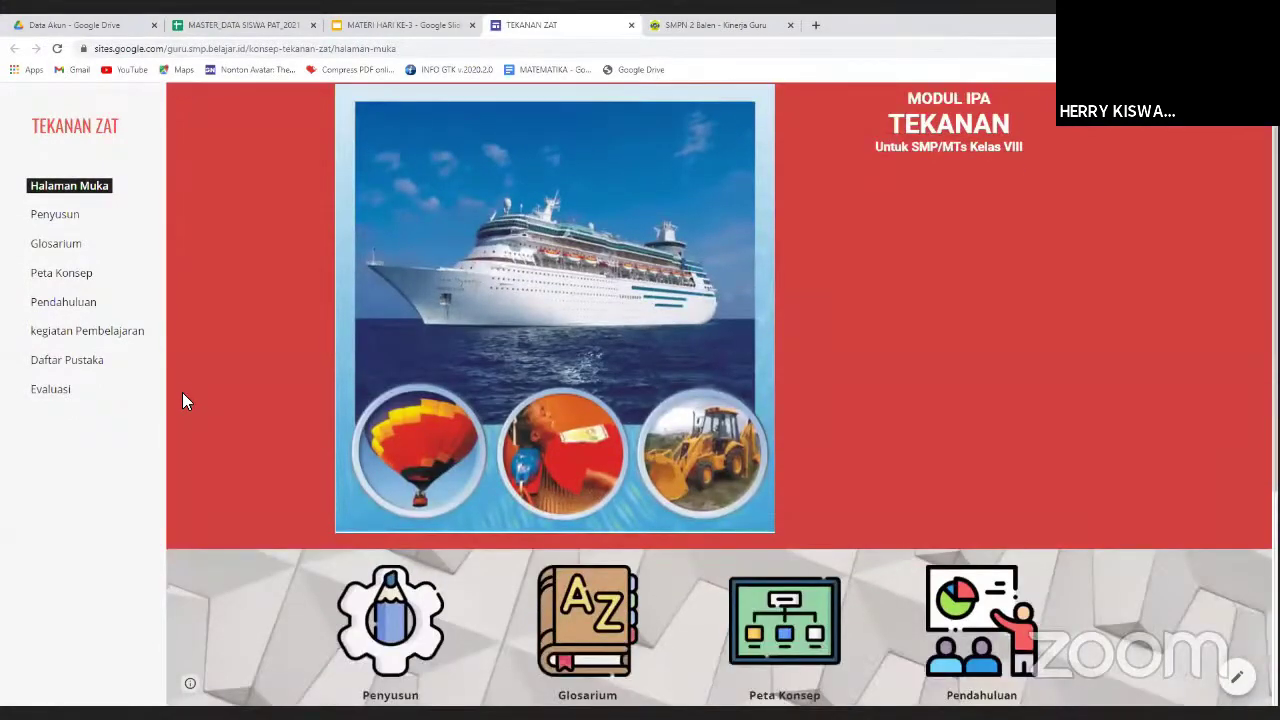
pyautogui.scroll(1, 183, 395)
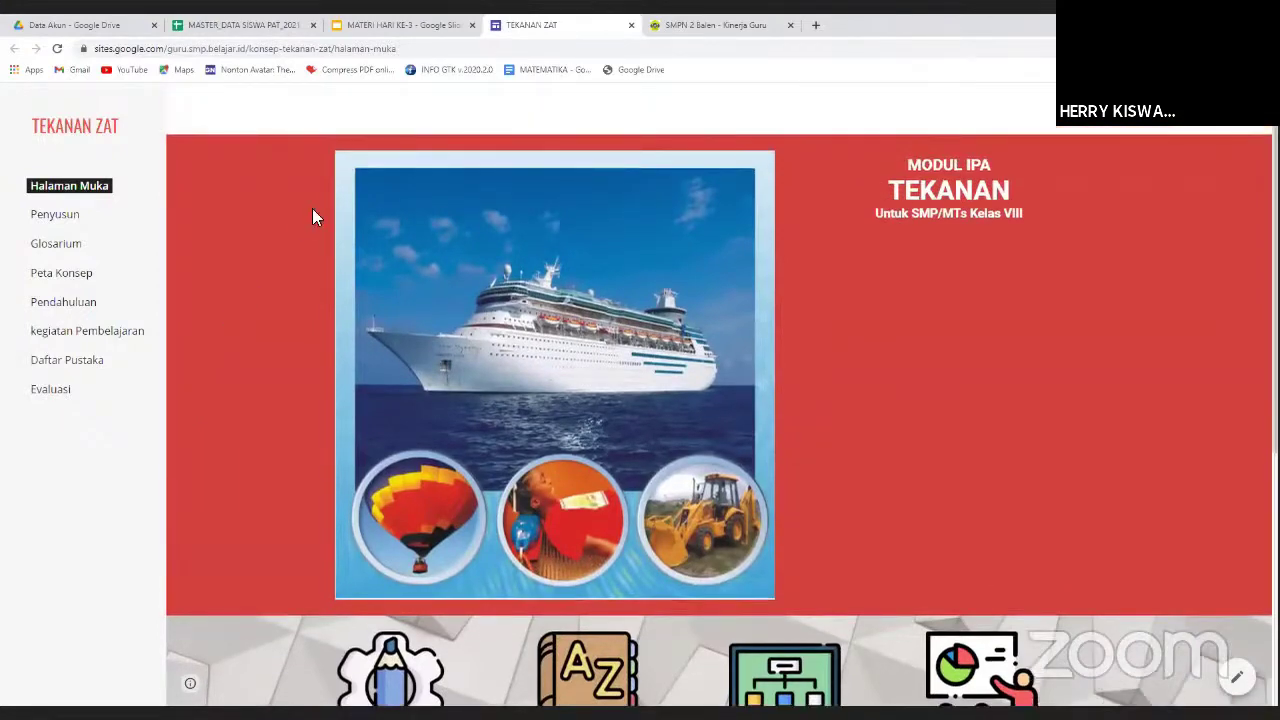
pyautogui.scroll(-6, 241, 270)
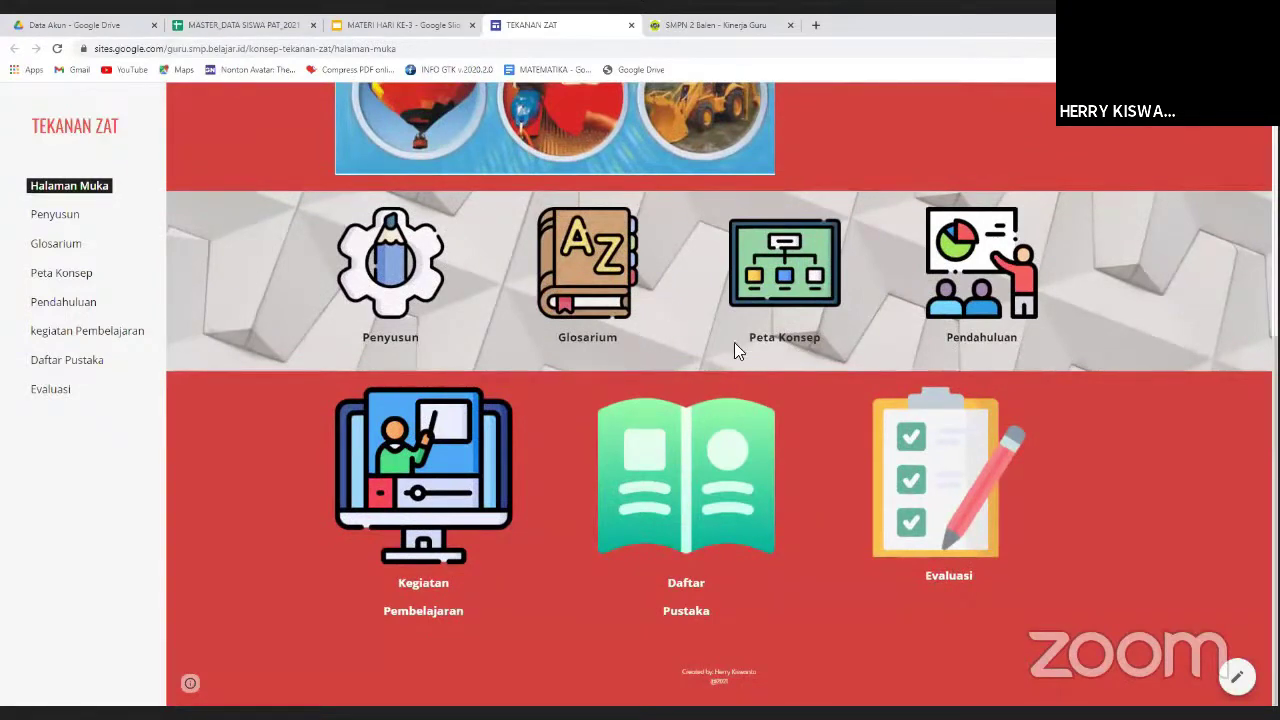
pyautogui.scroll(2, 490, 380)
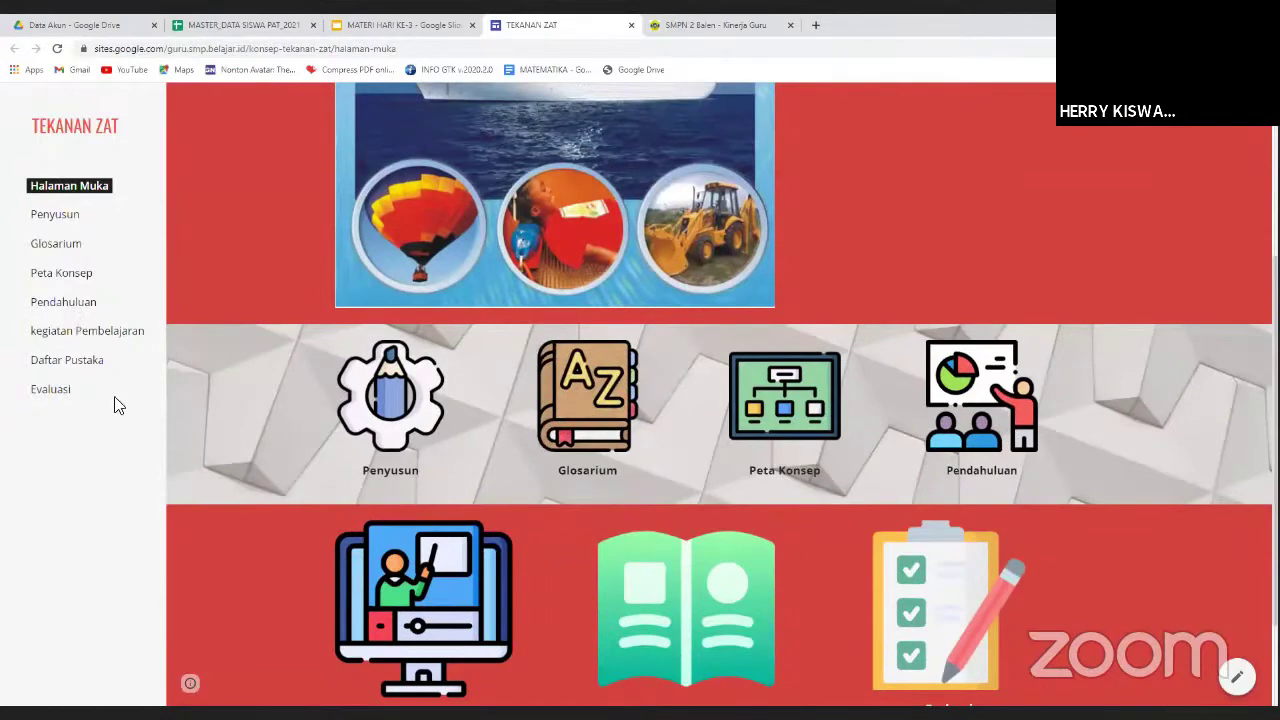
pyautogui.scroll(2, 112, 386)
pyautogui.scroll(3, 112, 386)
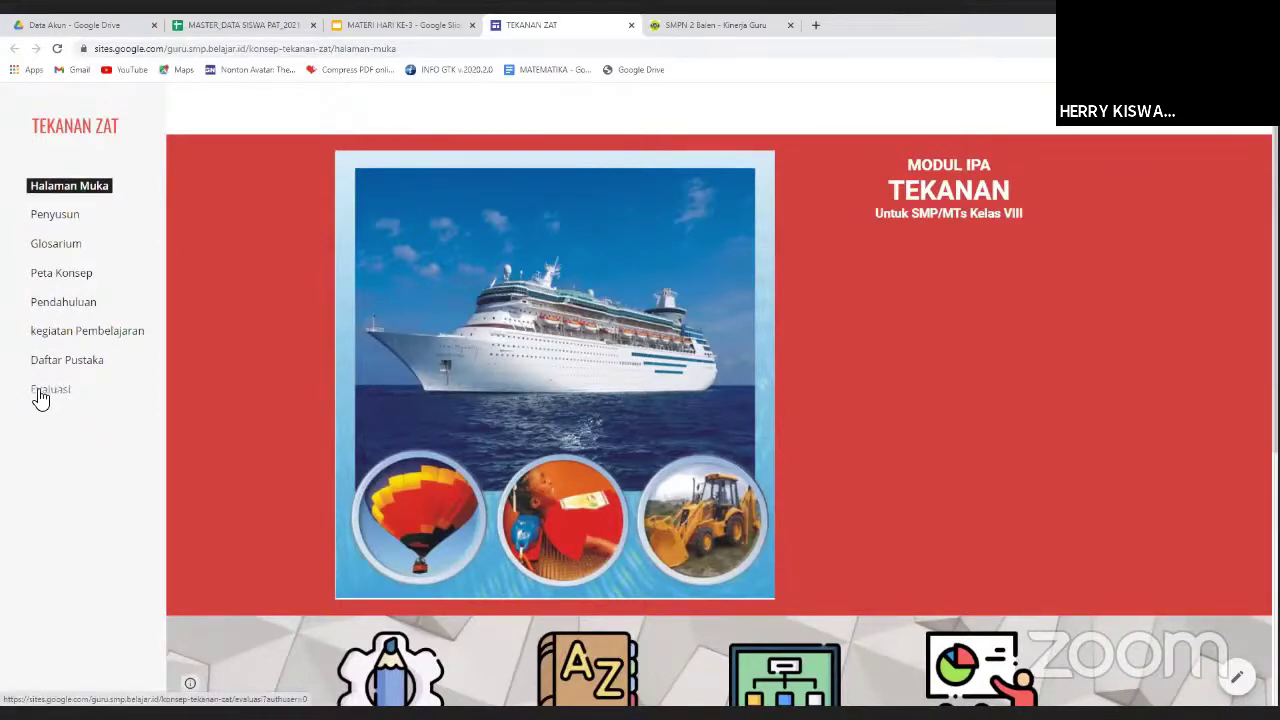
pyautogui.click(57, 394)
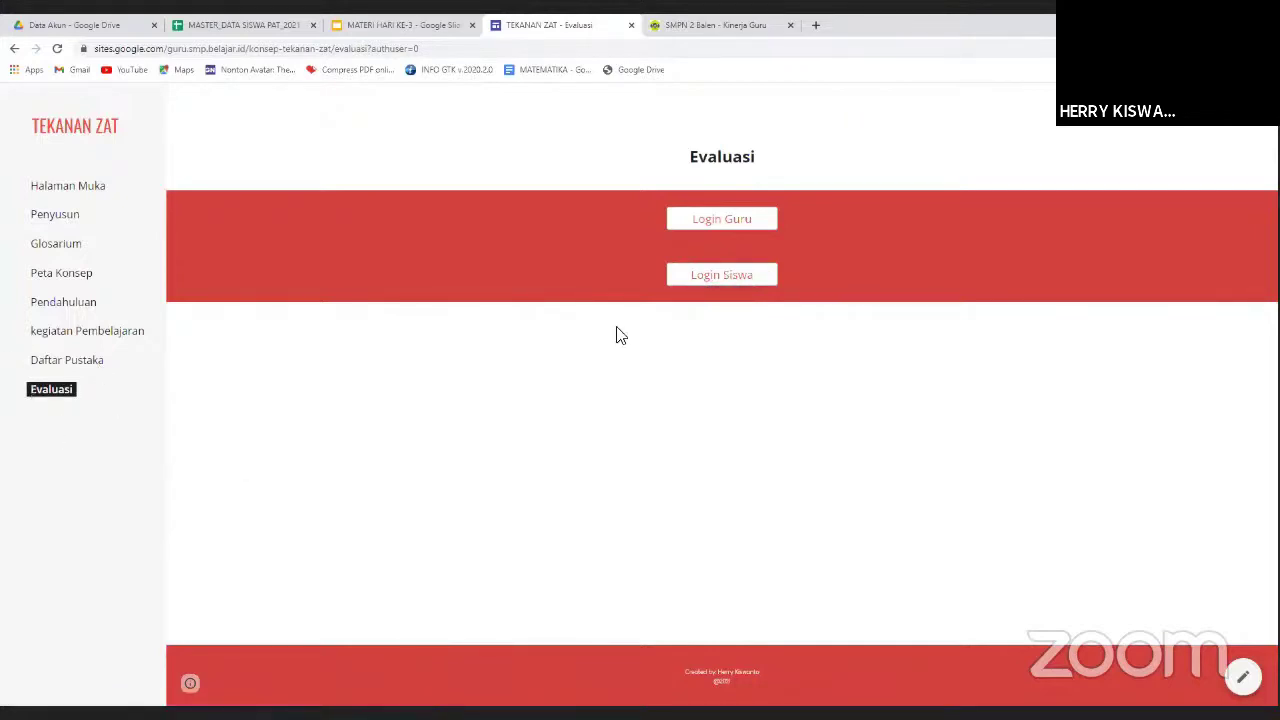
pyautogui.click(712, 278)
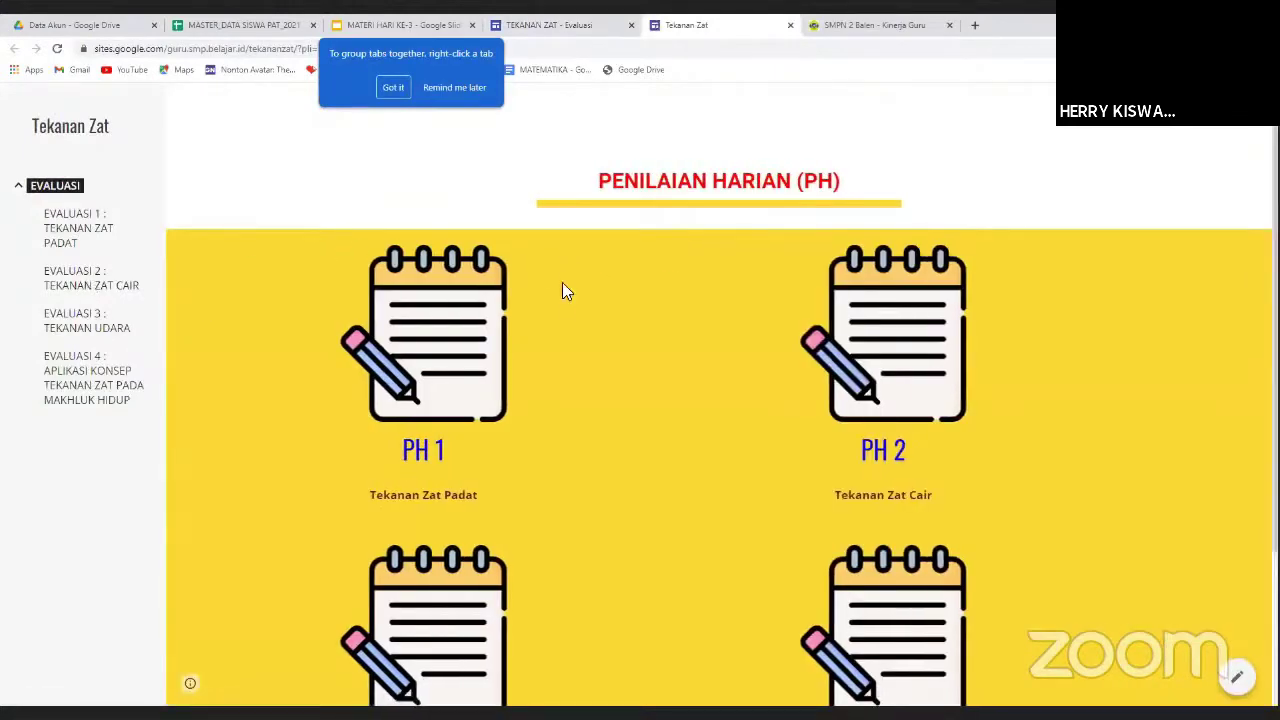
# Look over the Penilaian Harian PH 1–PH 4 page, then open a blank browser tab.
pyautogui.scroll(-2, 590, 280)
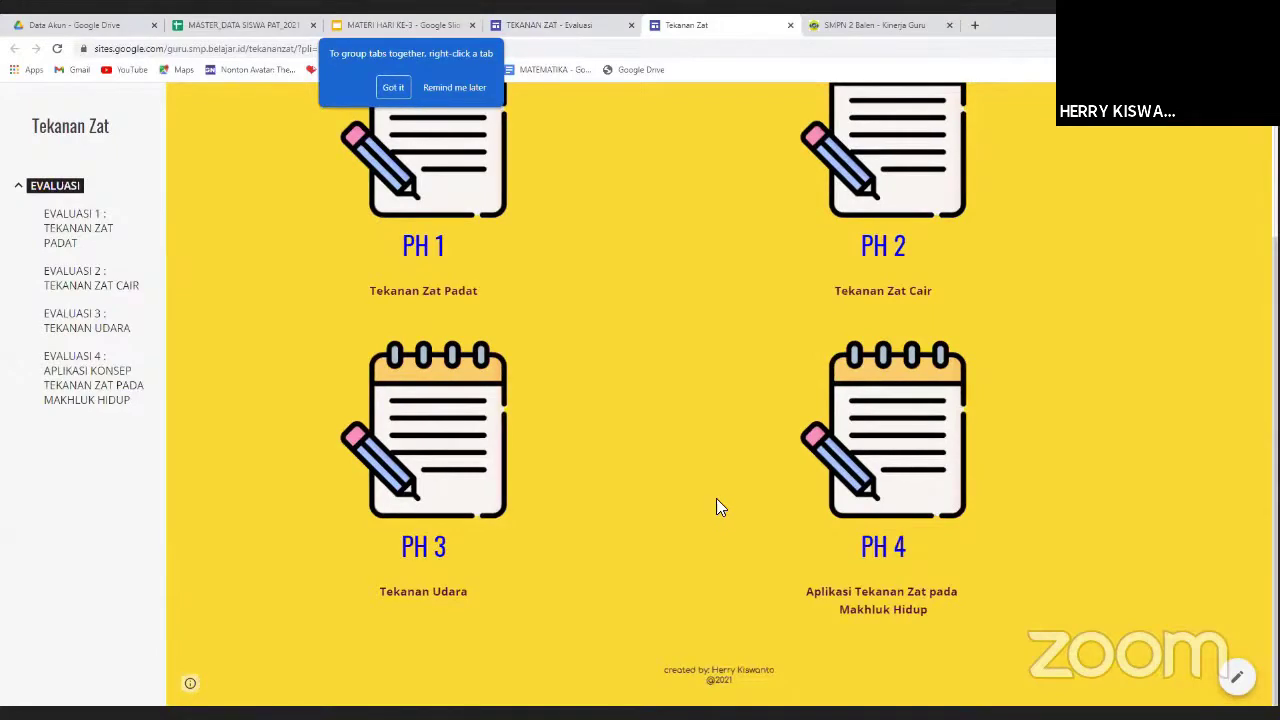
pyautogui.scroll(2, 745, 440)
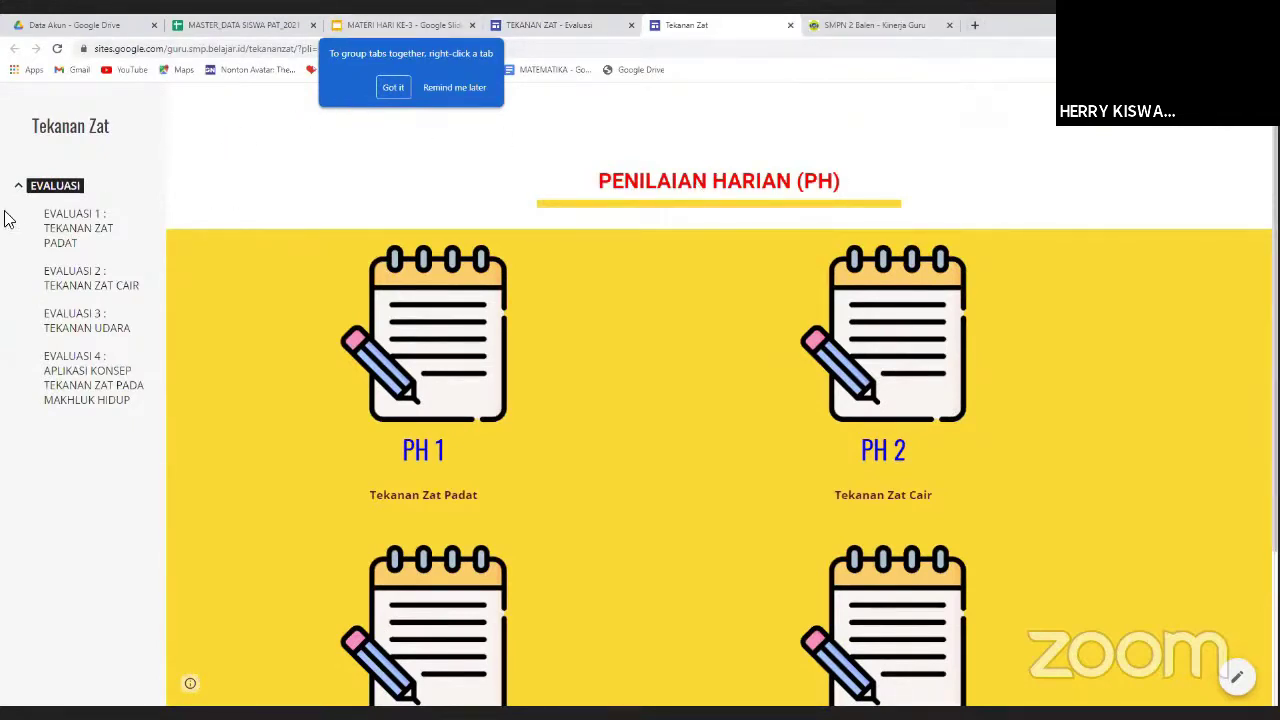
pyautogui.click(976, 30)
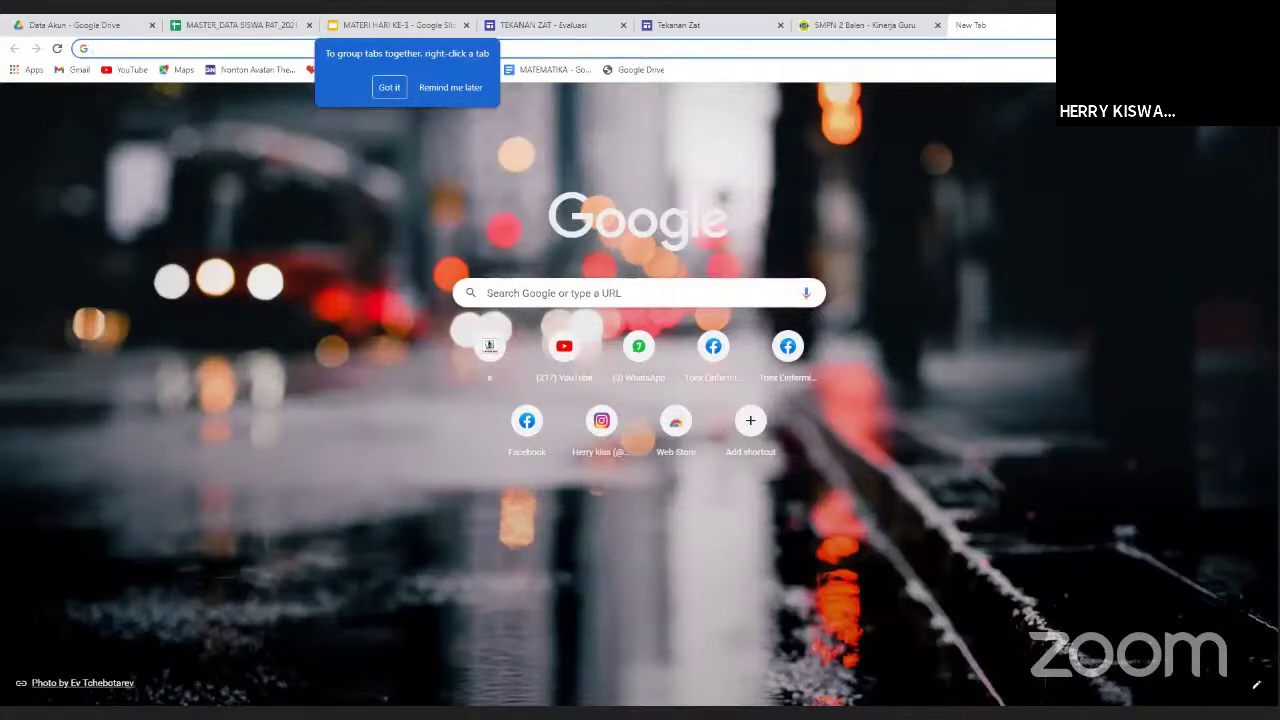
# Check the Google apps grid and Slides tab, then switch to the Data Akun Drive folder.
pyautogui.click(1220, 110)
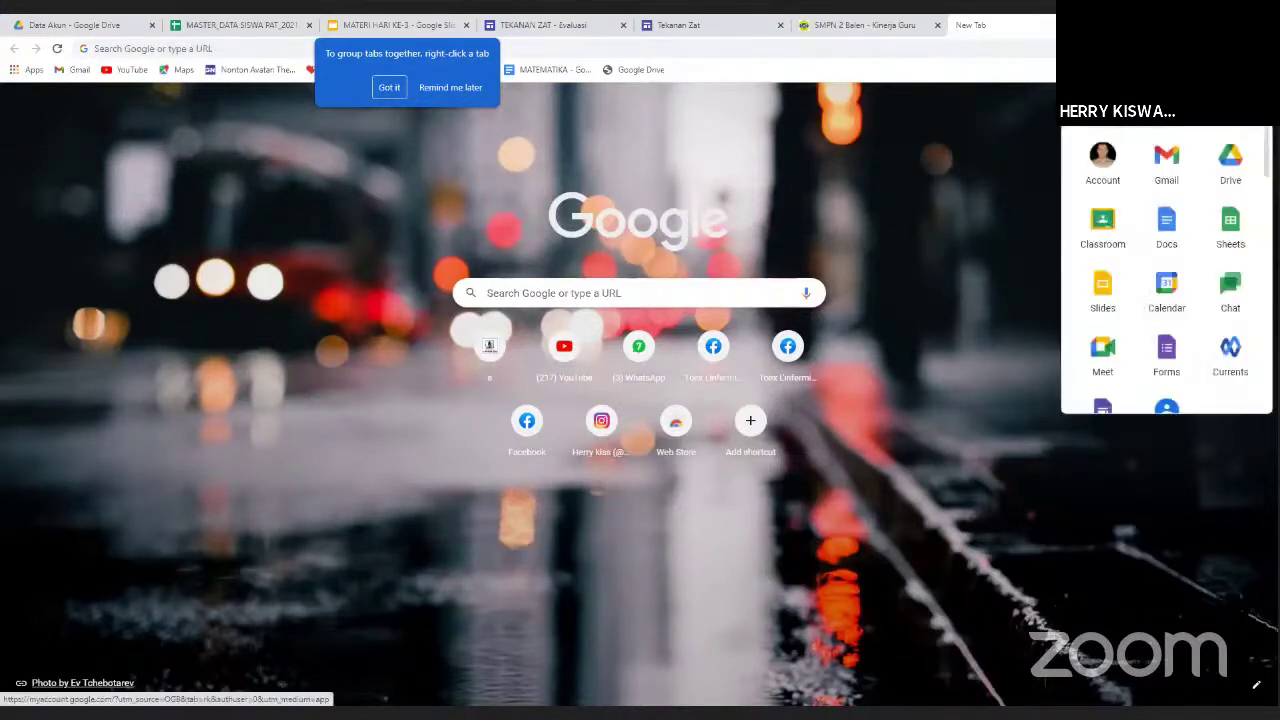
pyautogui.click(1215, 140)
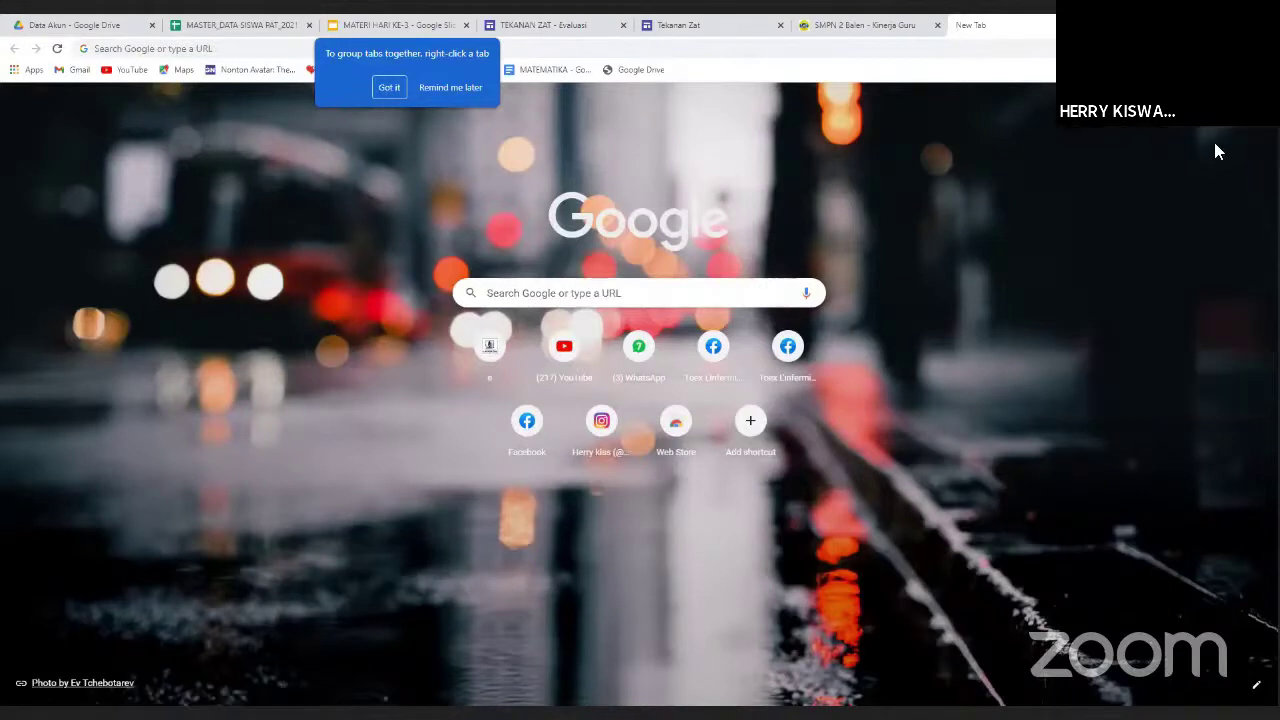
pyautogui.click(330, 22)
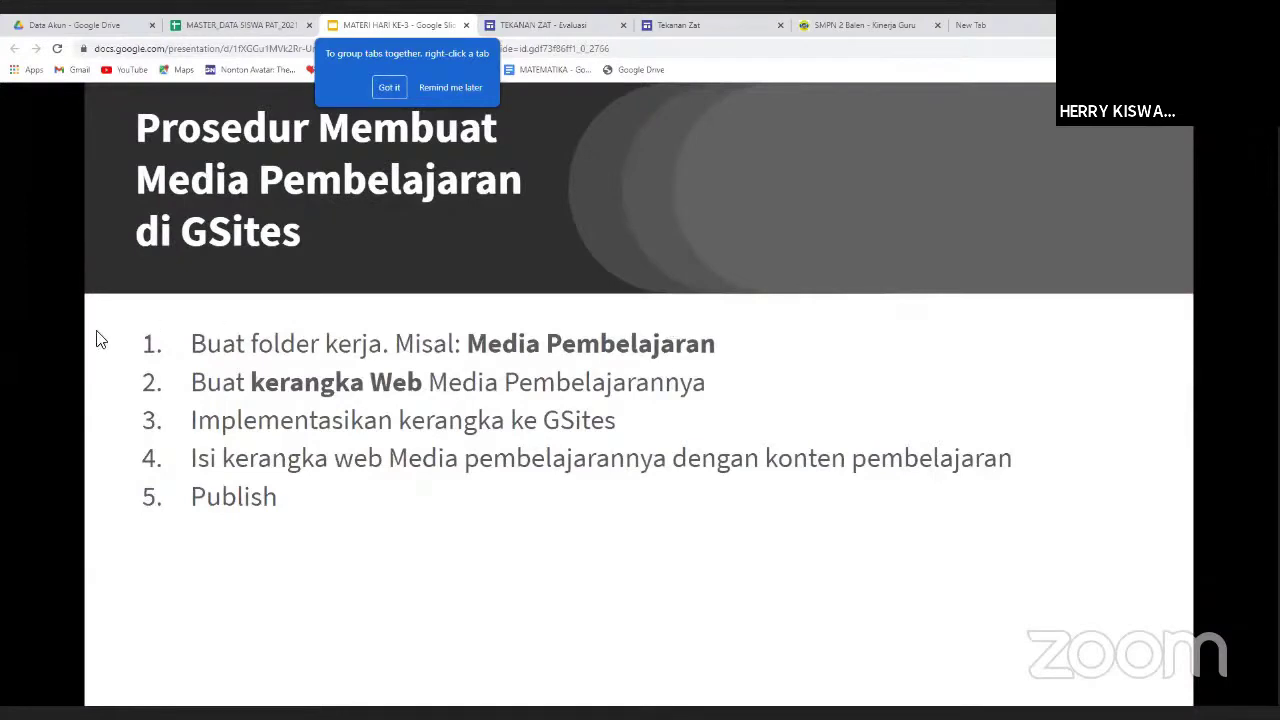
pyautogui.click(68, 30)
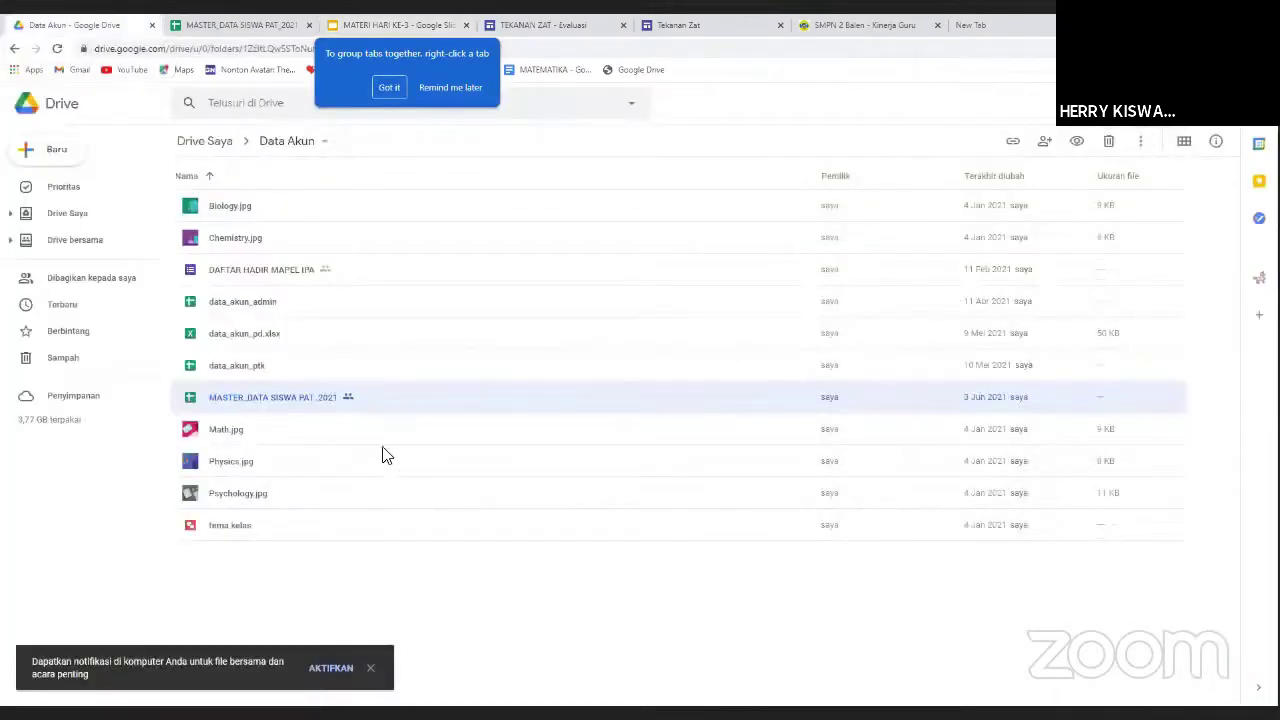
# Go up to Drive Saya and open the GMT folder.
pyautogui.click(214, 140)
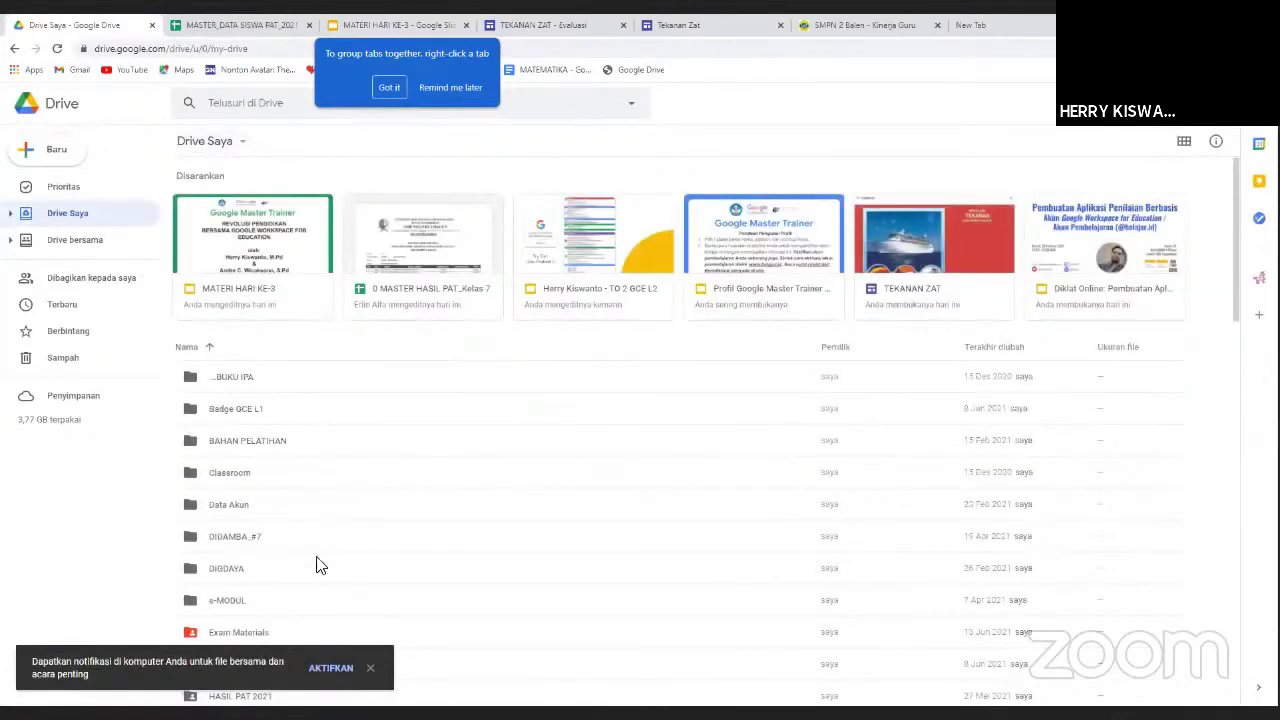
pyautogui.scroll(-2, 317, 560)
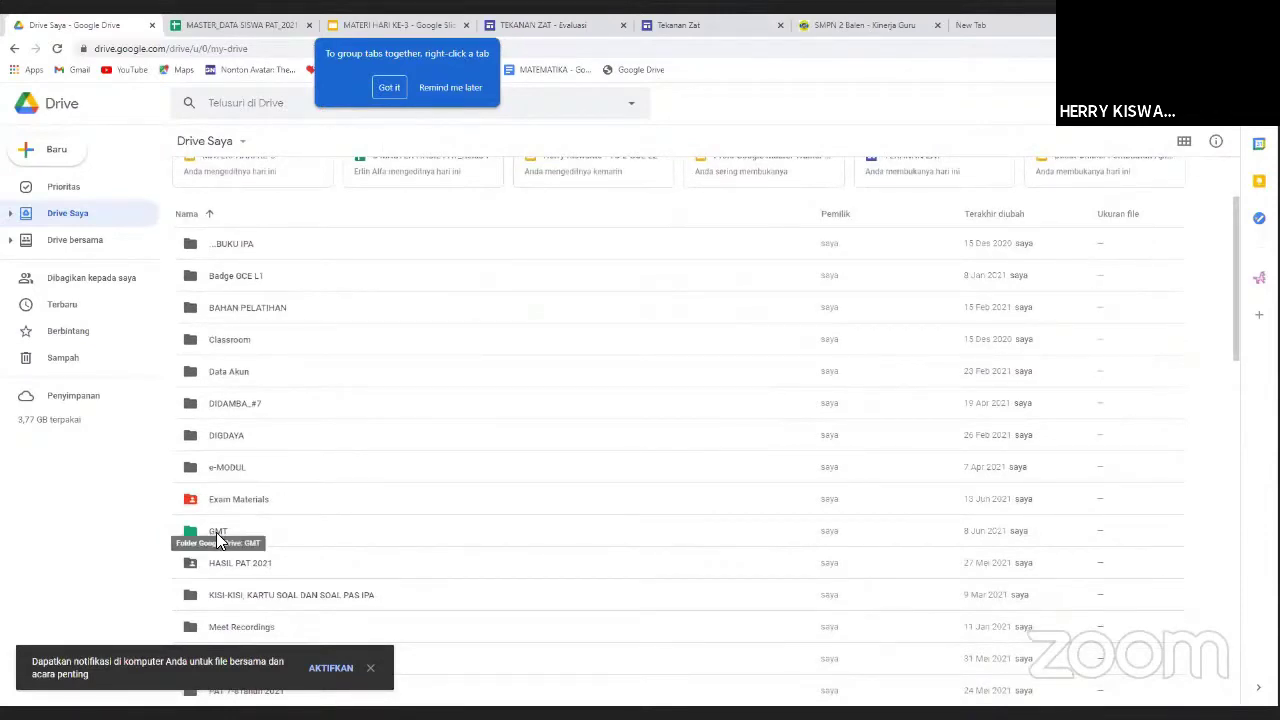
pyautogui.click(219, 540)
pyautogui.doubleClick(217, 535)
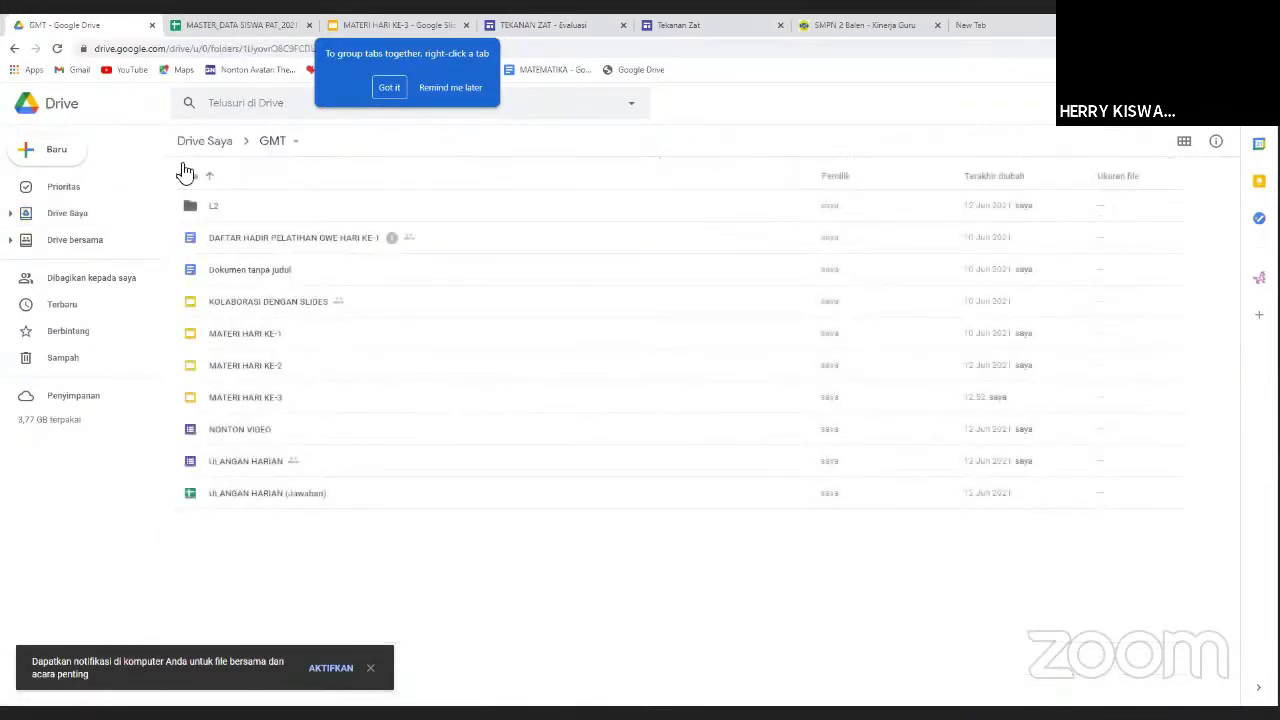
# Create a folder named Pelatihan GWE inside GMT and open it.
pyautogui.click(29, 151)
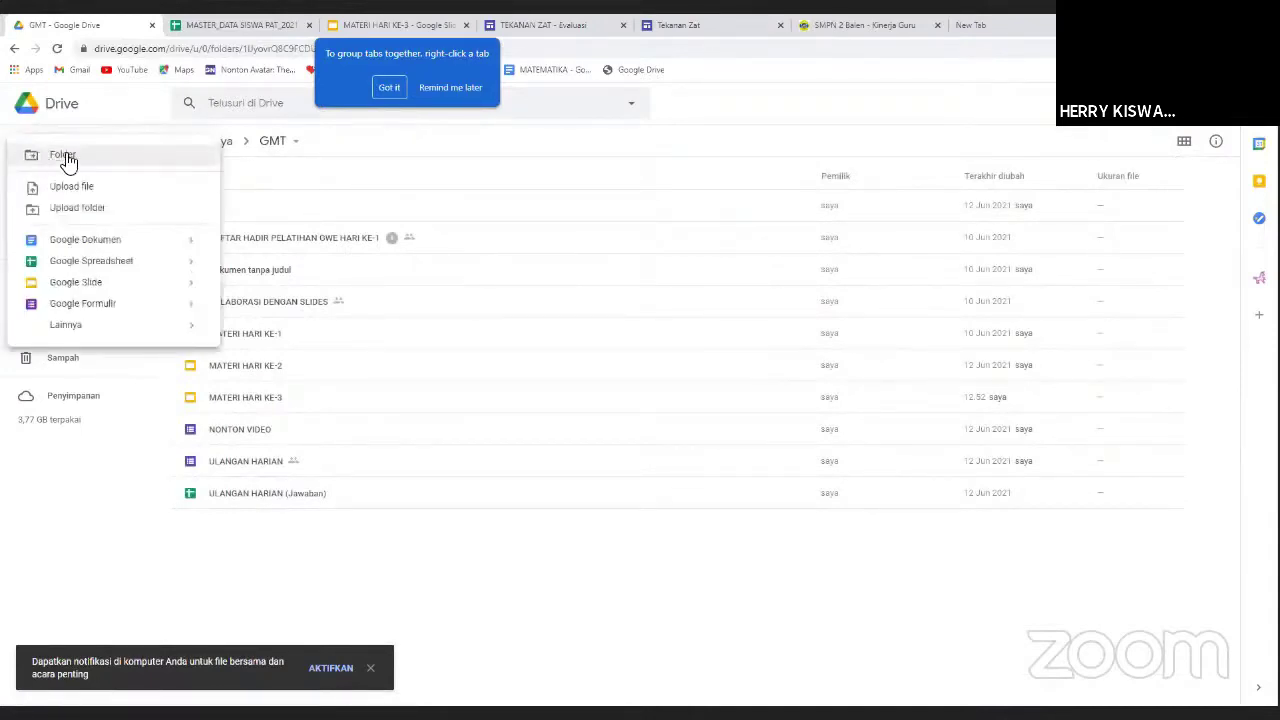
pyautogui.click(63, 160)
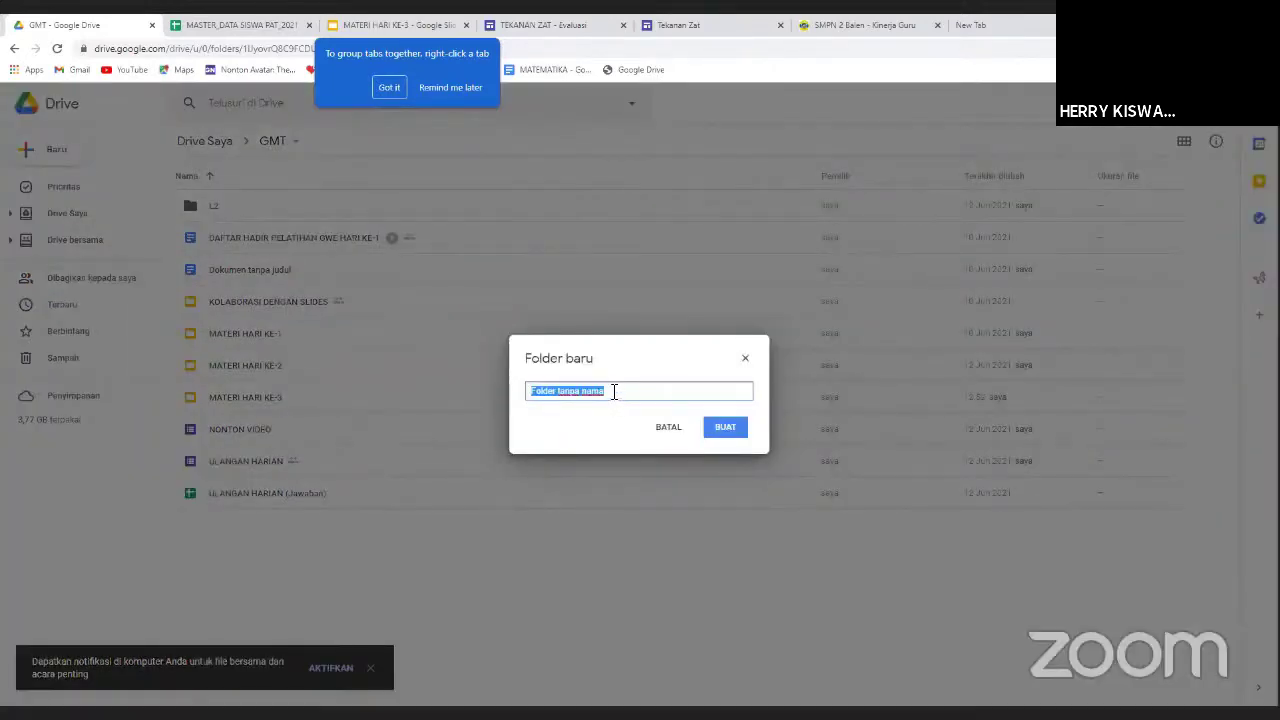
pyautogui.write('Pelatihan GWE')
pyautogui.click(725, 430)
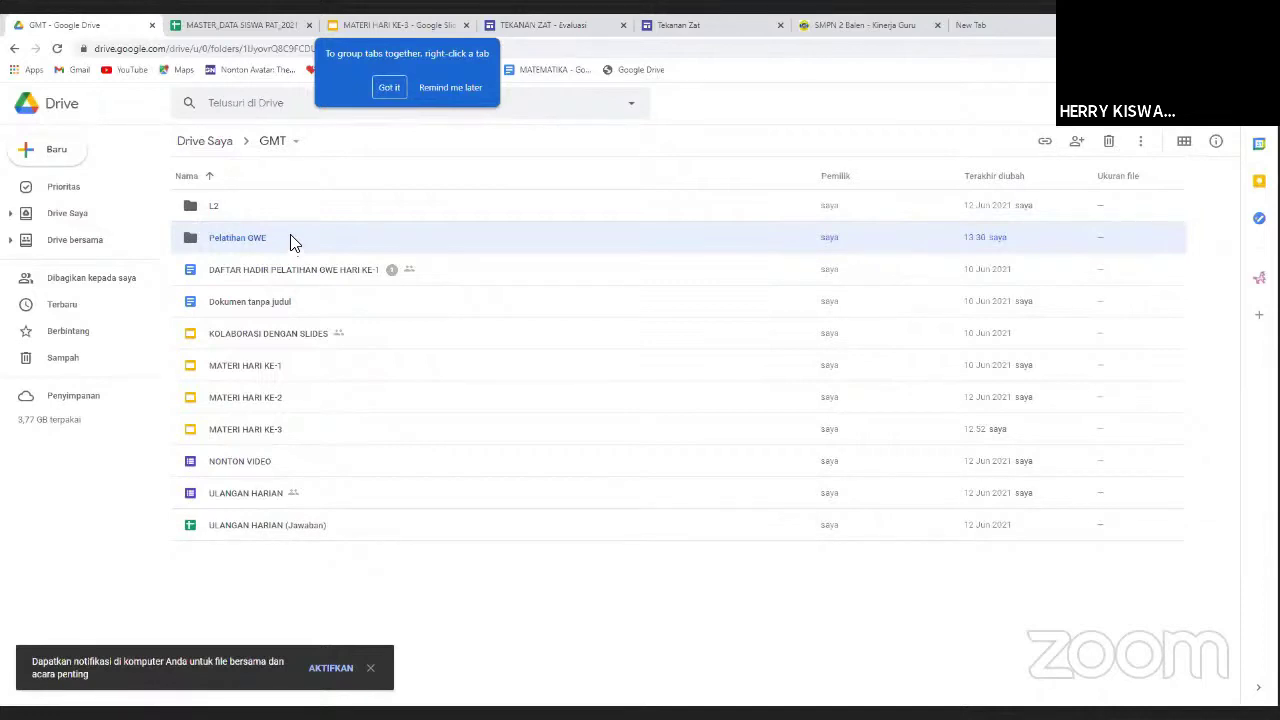
pyautogui.doubleClick(287, 241)
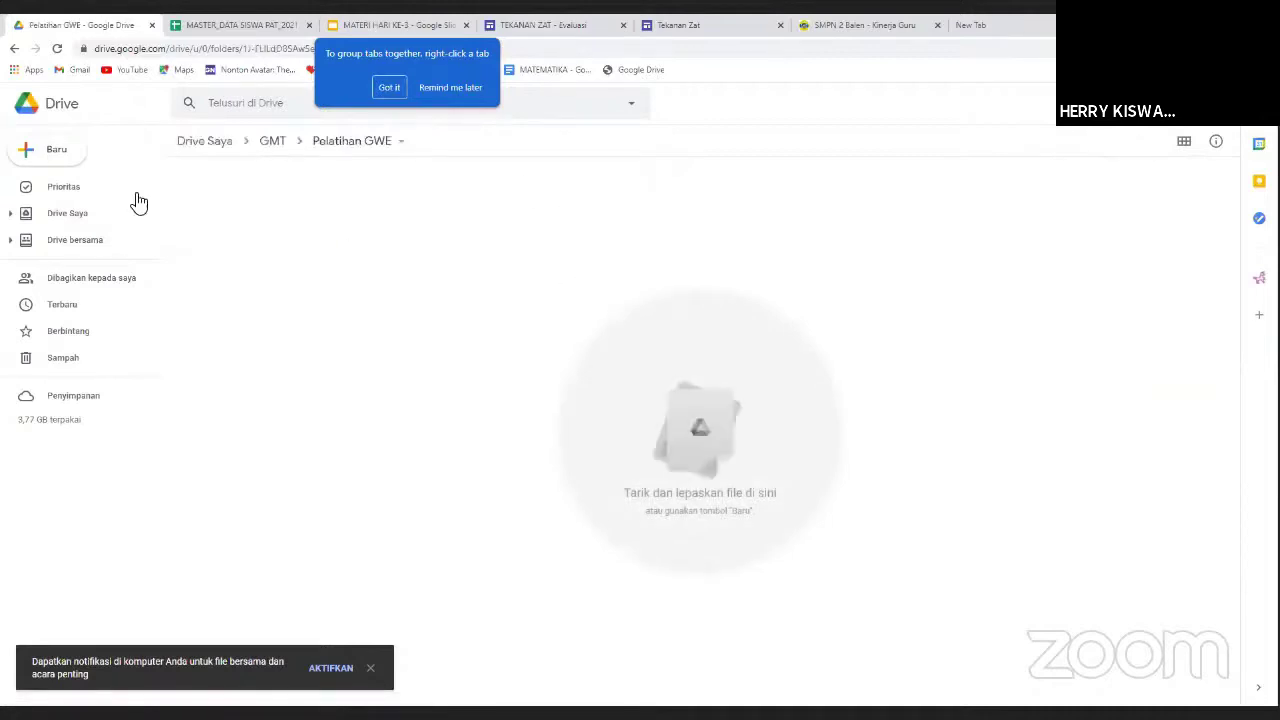
# Create a new Google Sites site in Pelatihan GWE via Baru > Lainnya > Google Sites.
pyautogui.click(30, 155)
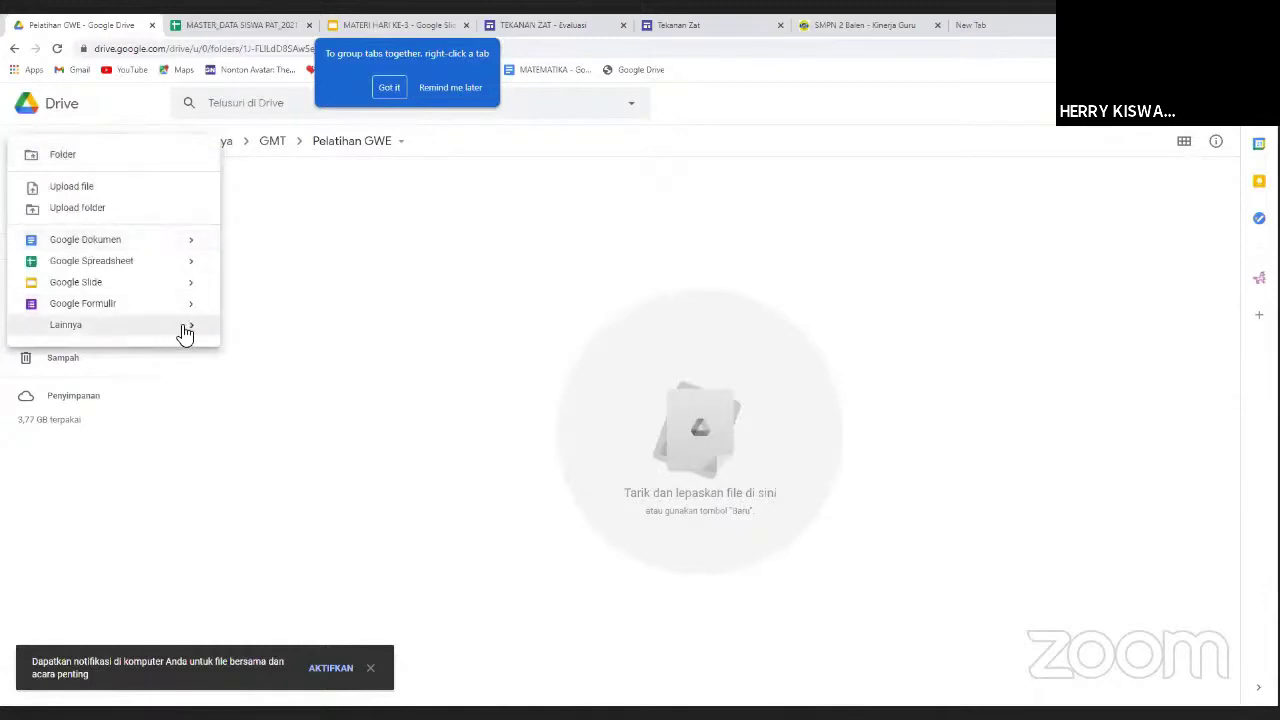
pyautogui.moveTo(195, 330)
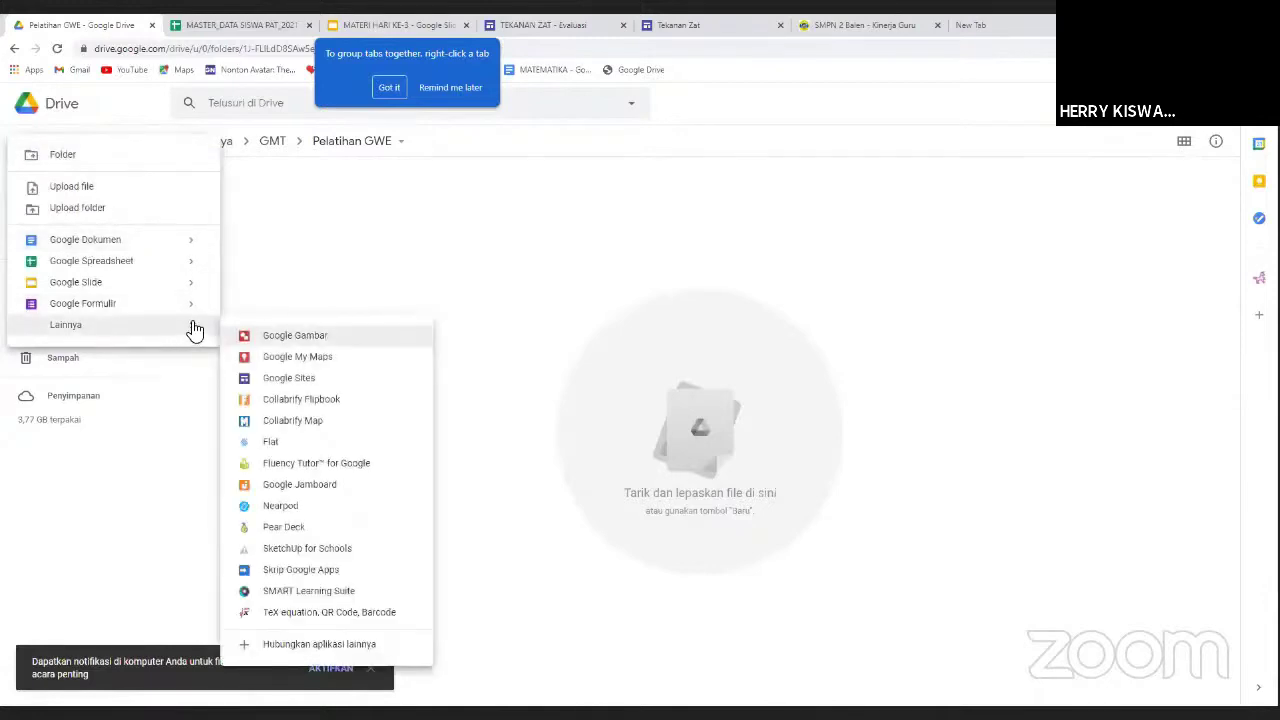
pyautogui.click(297, 380)
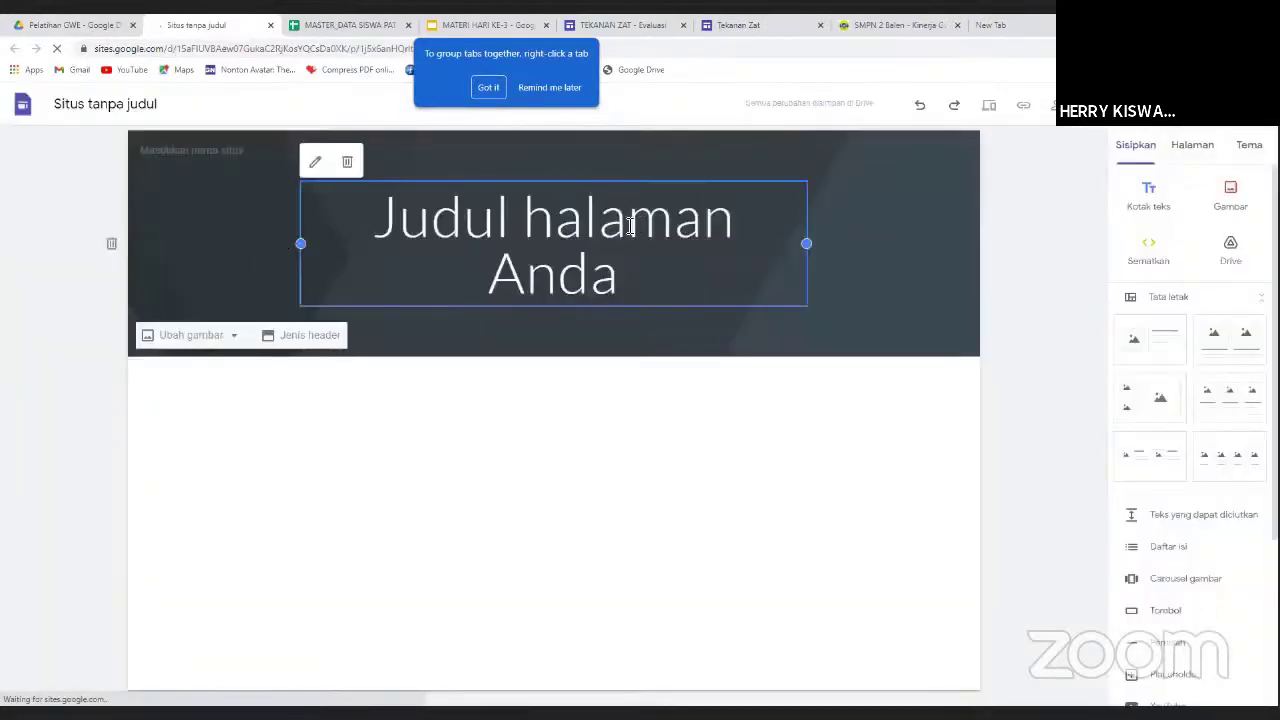
pyautogui.click(644, 276)
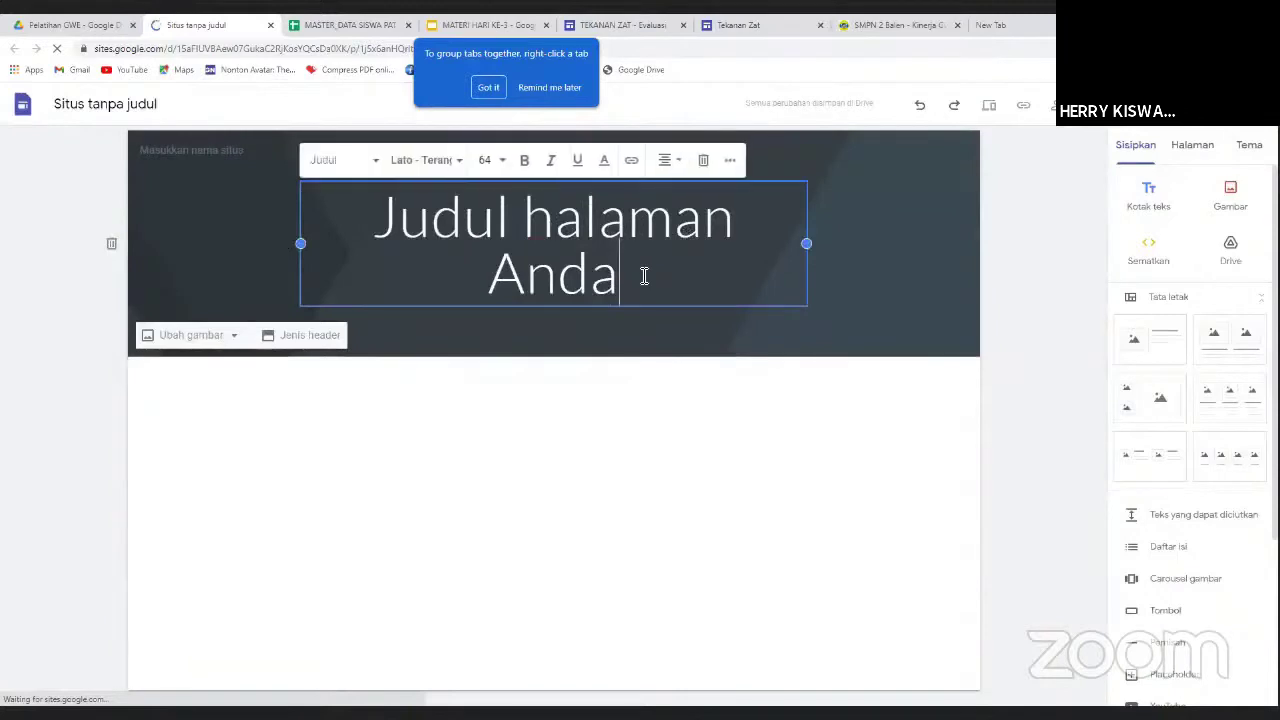
pyautogui.moveTo(644, 276); pyautogui.dragTo(372, 214)
pyautogui.click(372, 215)
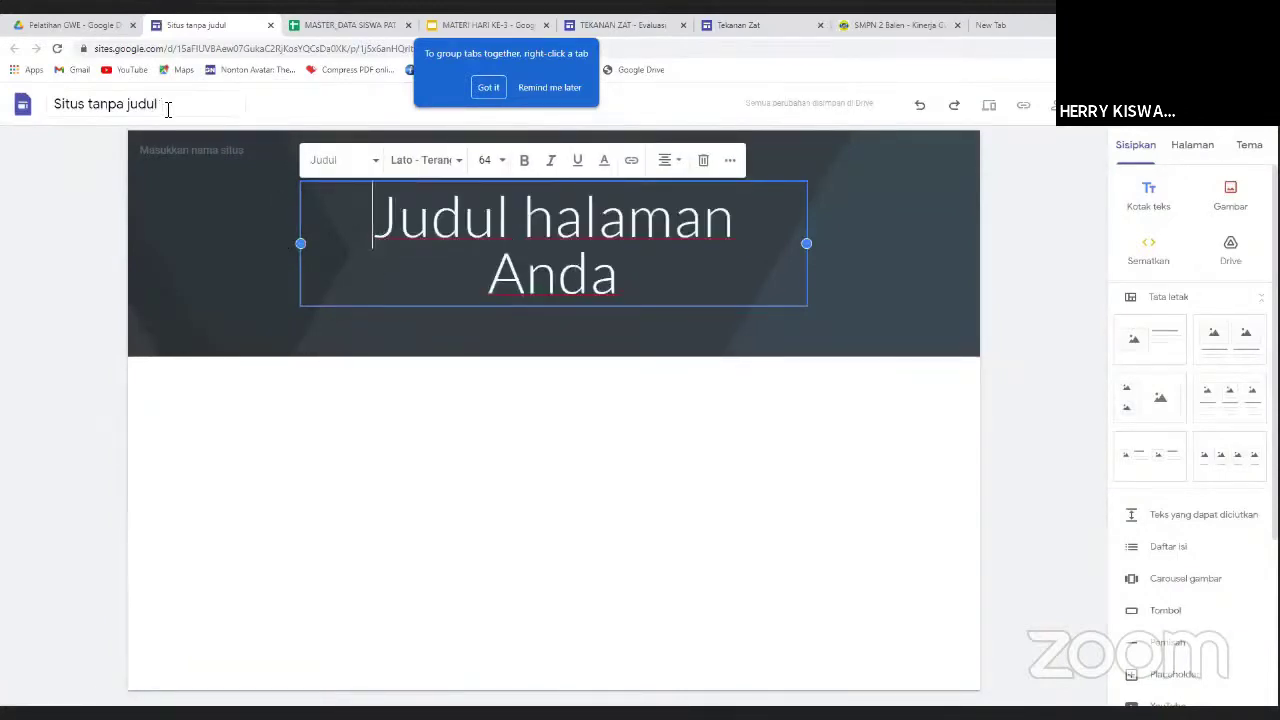
pyautogui.click(253, 151)
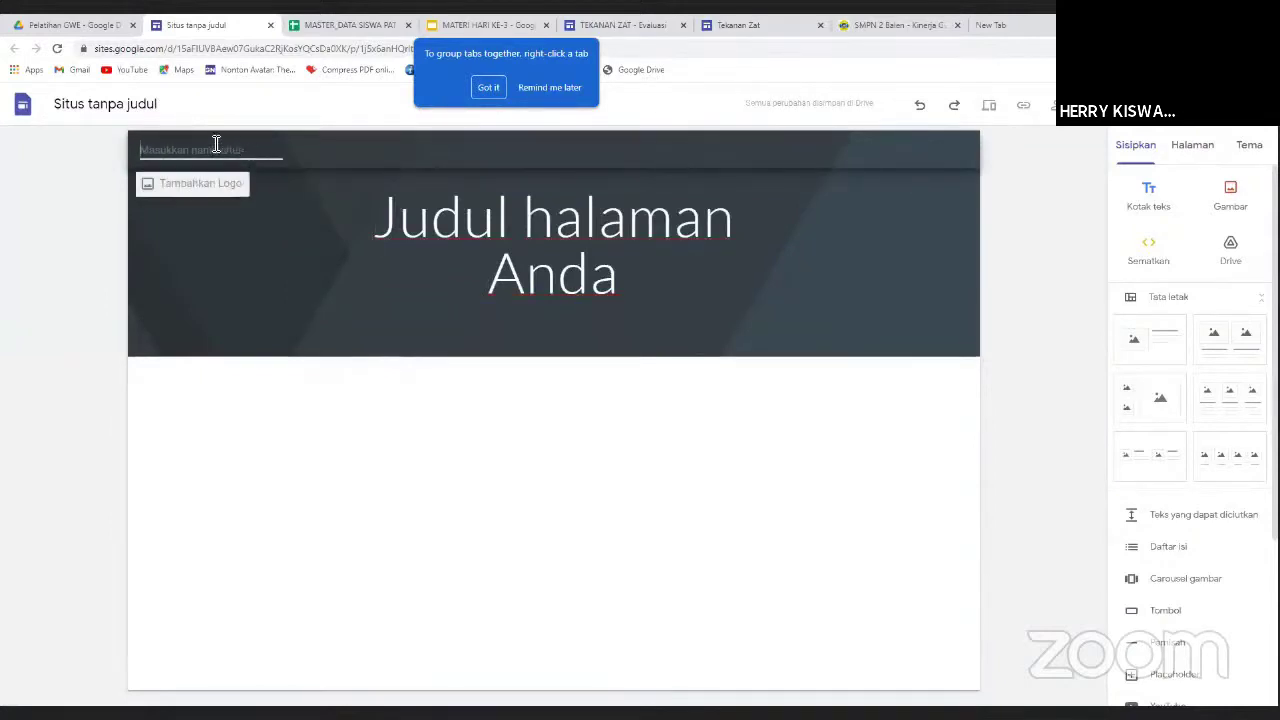
# Rename the untitled site to 'Pelatihan GWE'.
pyautogui.click(168, 104)
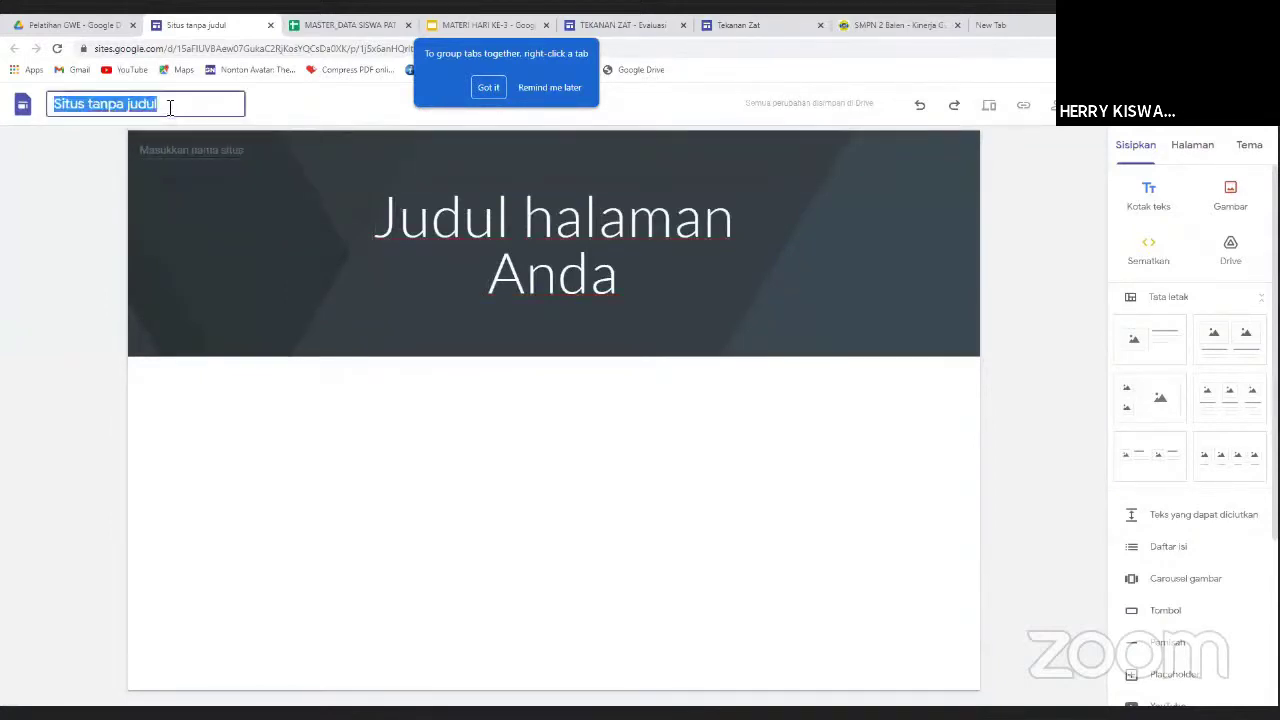
pyautogui.write('Pe')
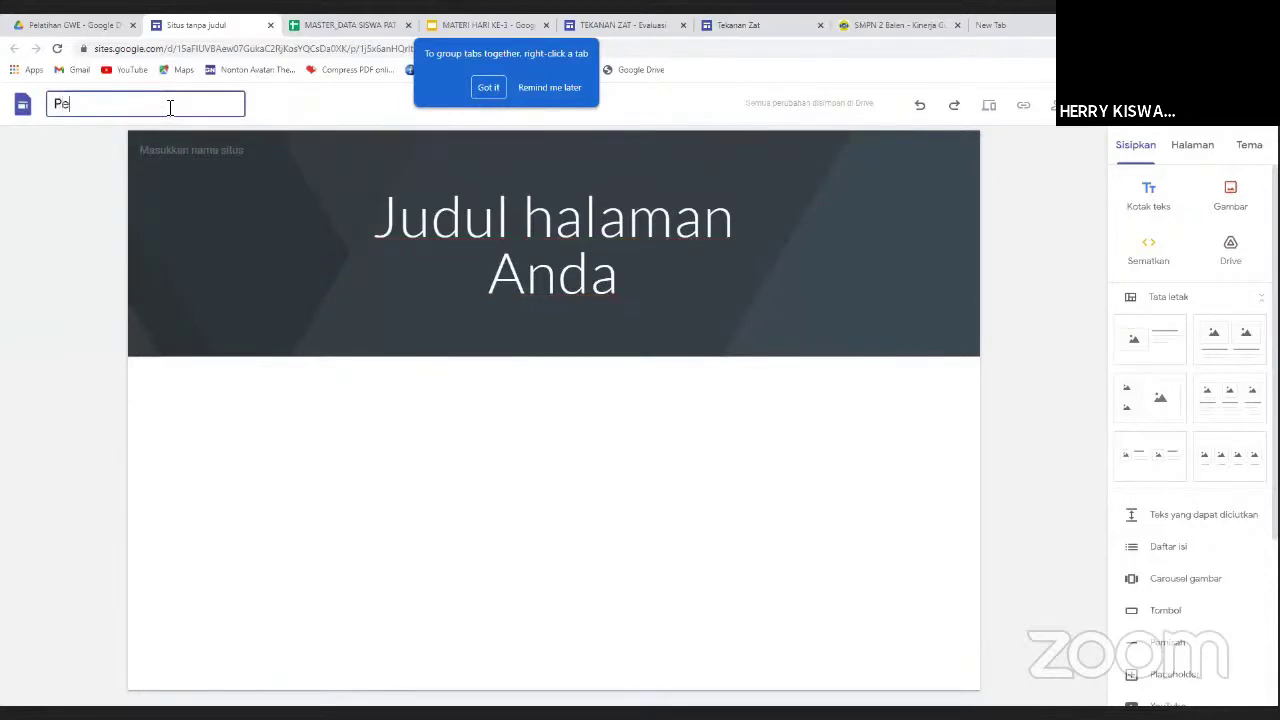
pyautogui.write('latihan GWE')
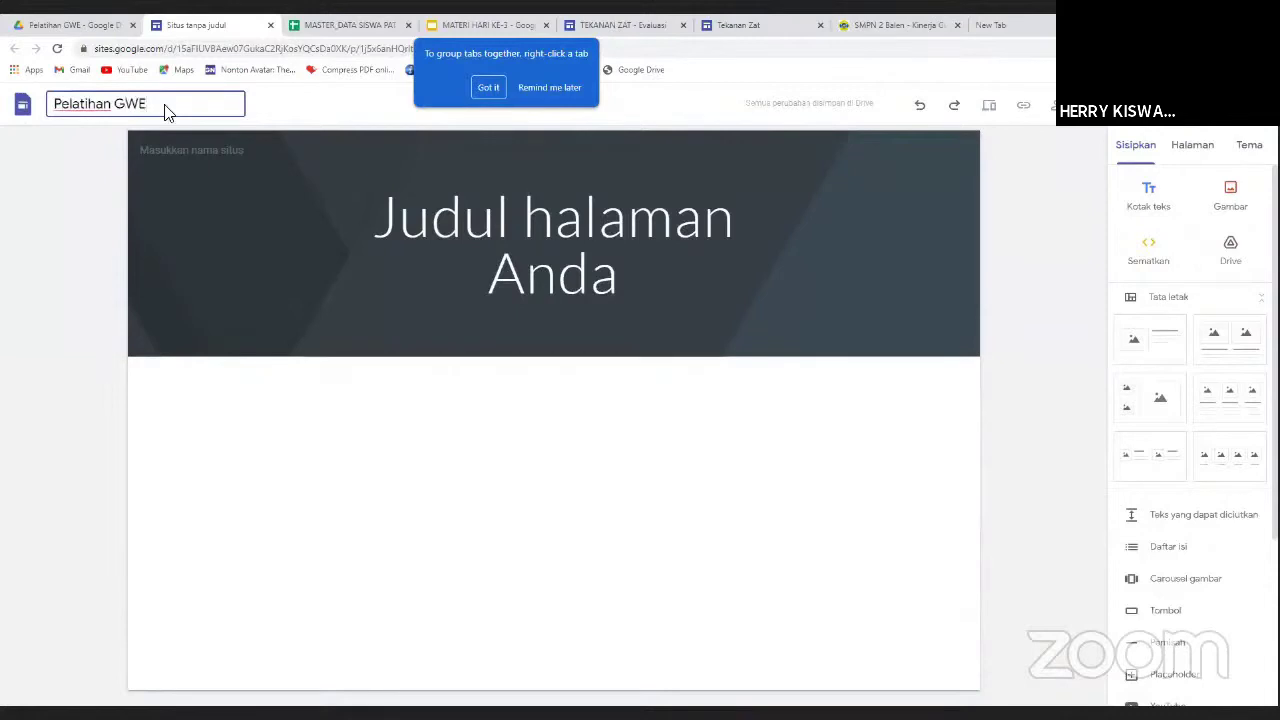
pyautogui.click(300, 118)
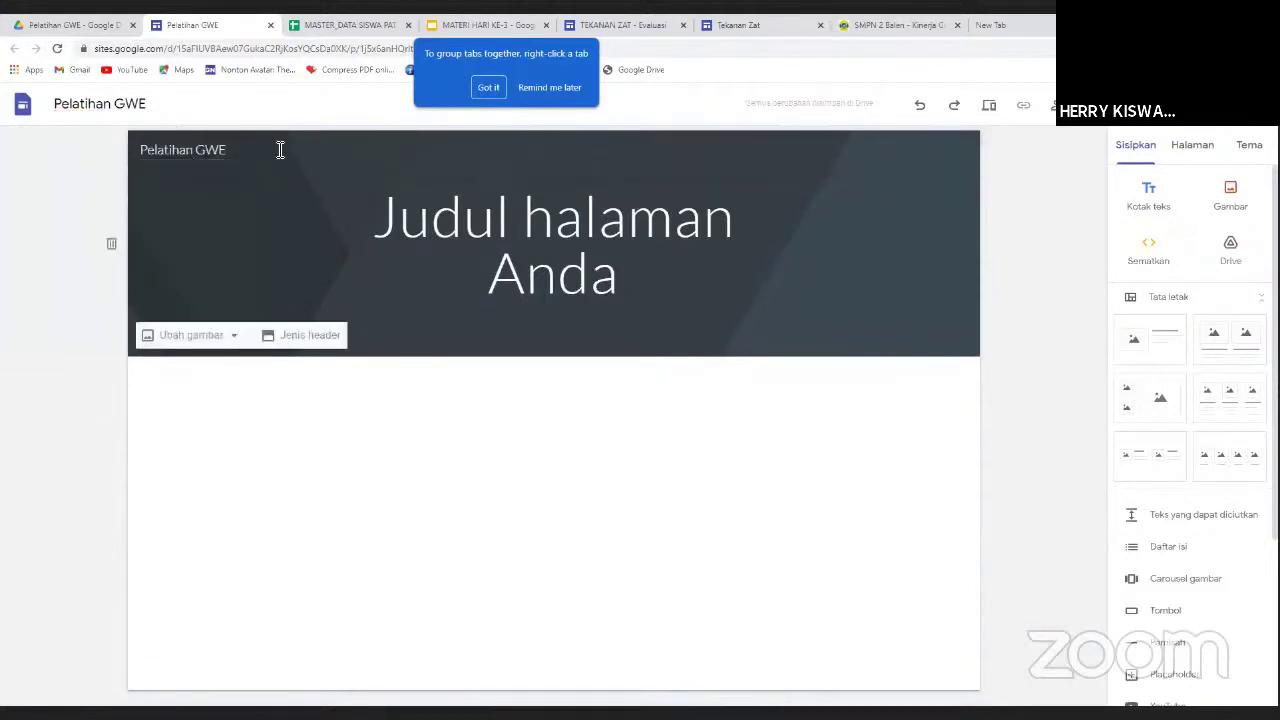
# Replace the page title with 'Selamat datang pada pelatihan Google Workspace for Education'.
pyautogui.moveTo(378, 218); pyautogui.dragTo(664, 276)
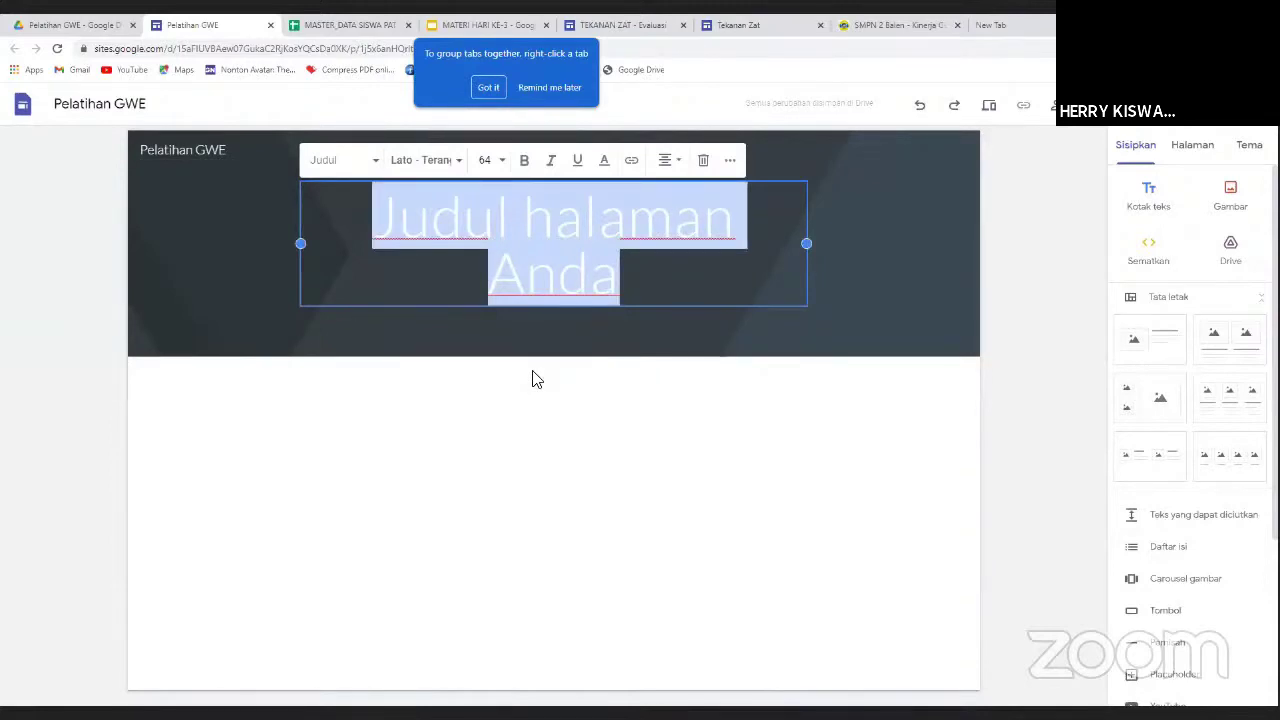
pyautogui.write('S')
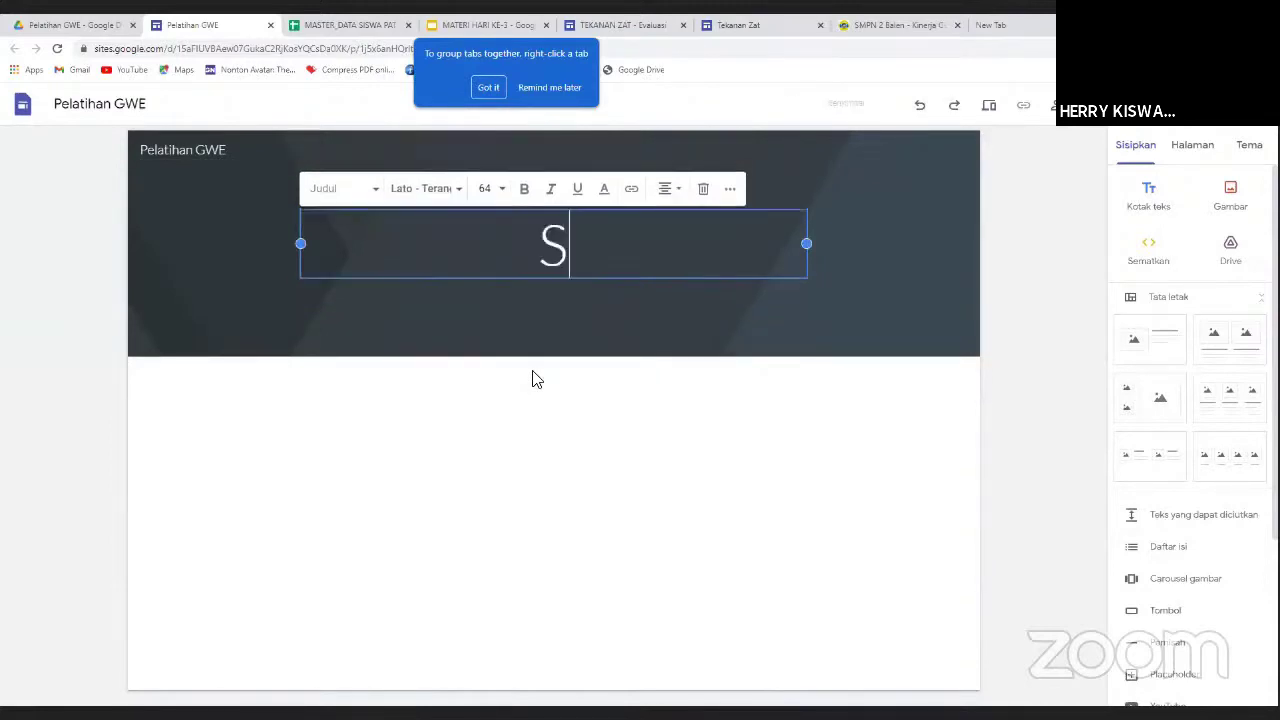
pyautogui.write('elamat datang')
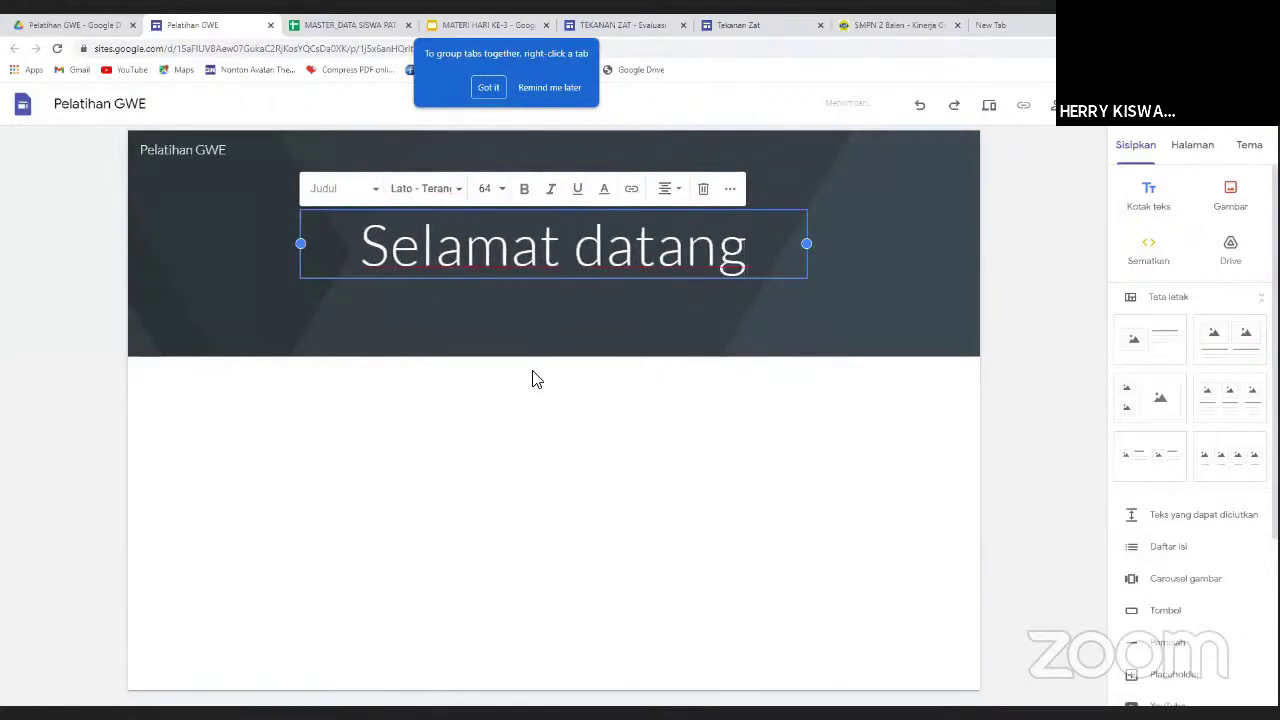
pyautogui.write(' pada ')
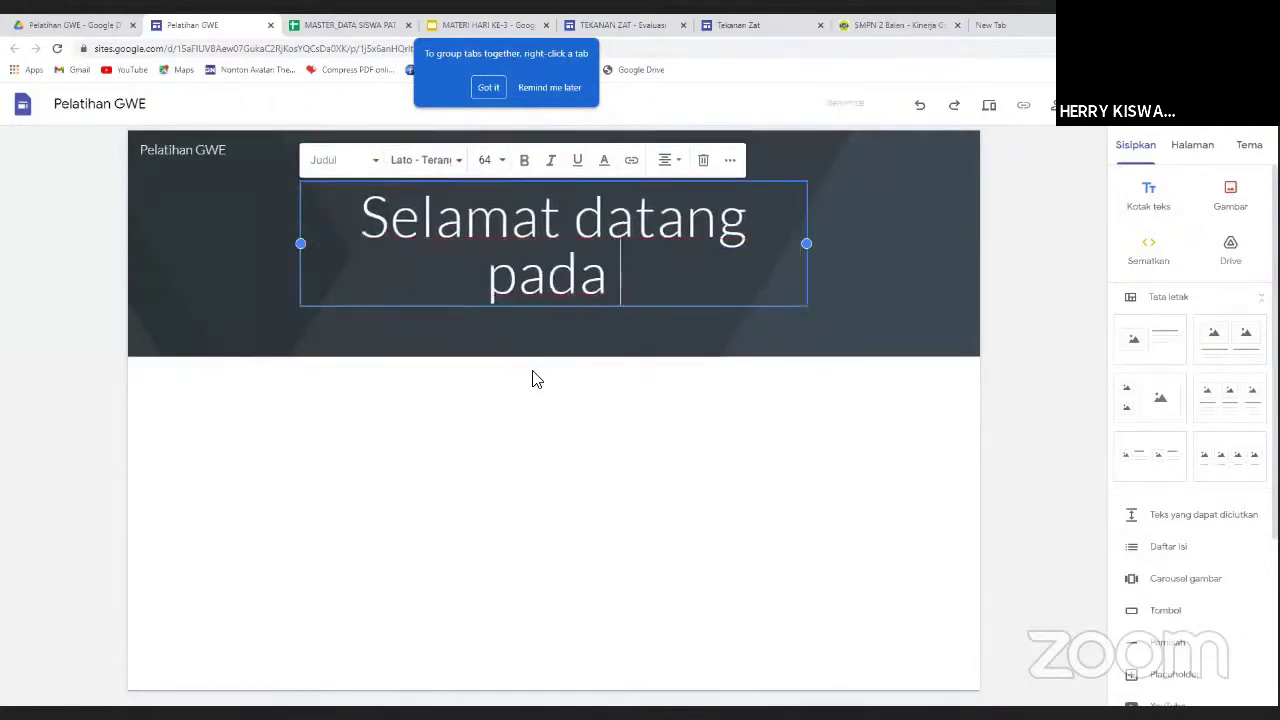
pyautogui.write('pelatihan ')
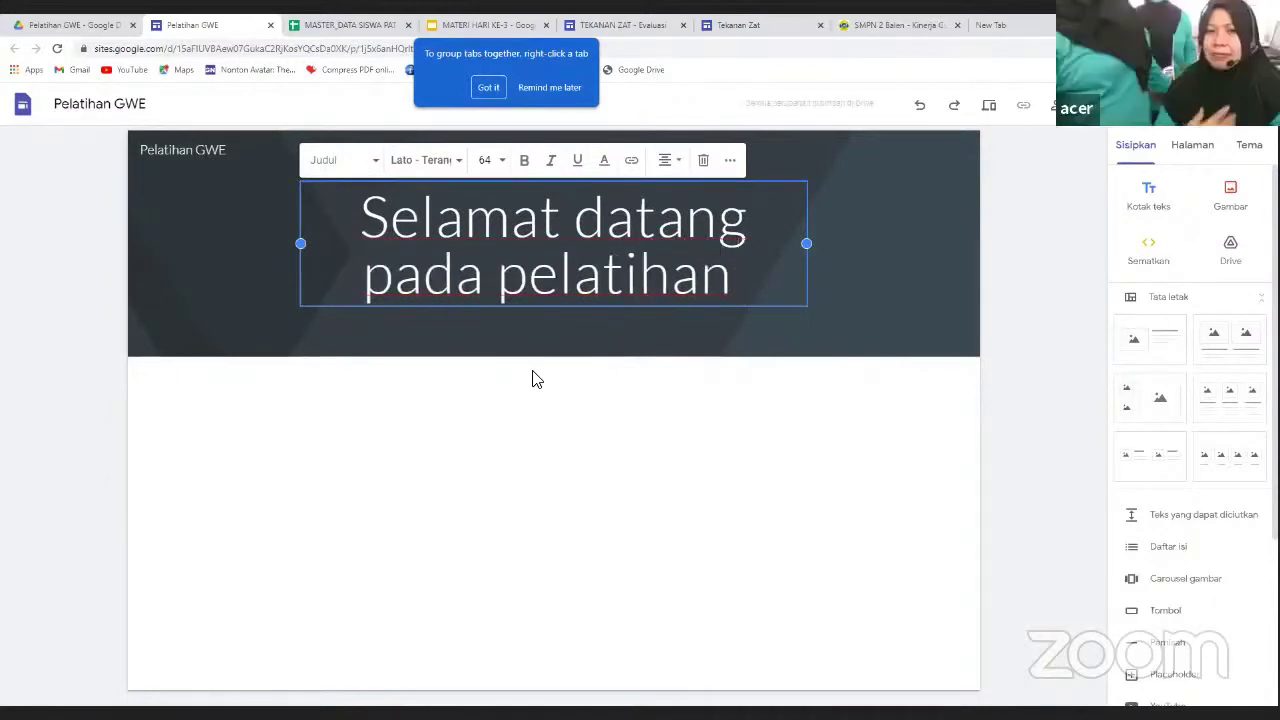
pyautogui.write('G')
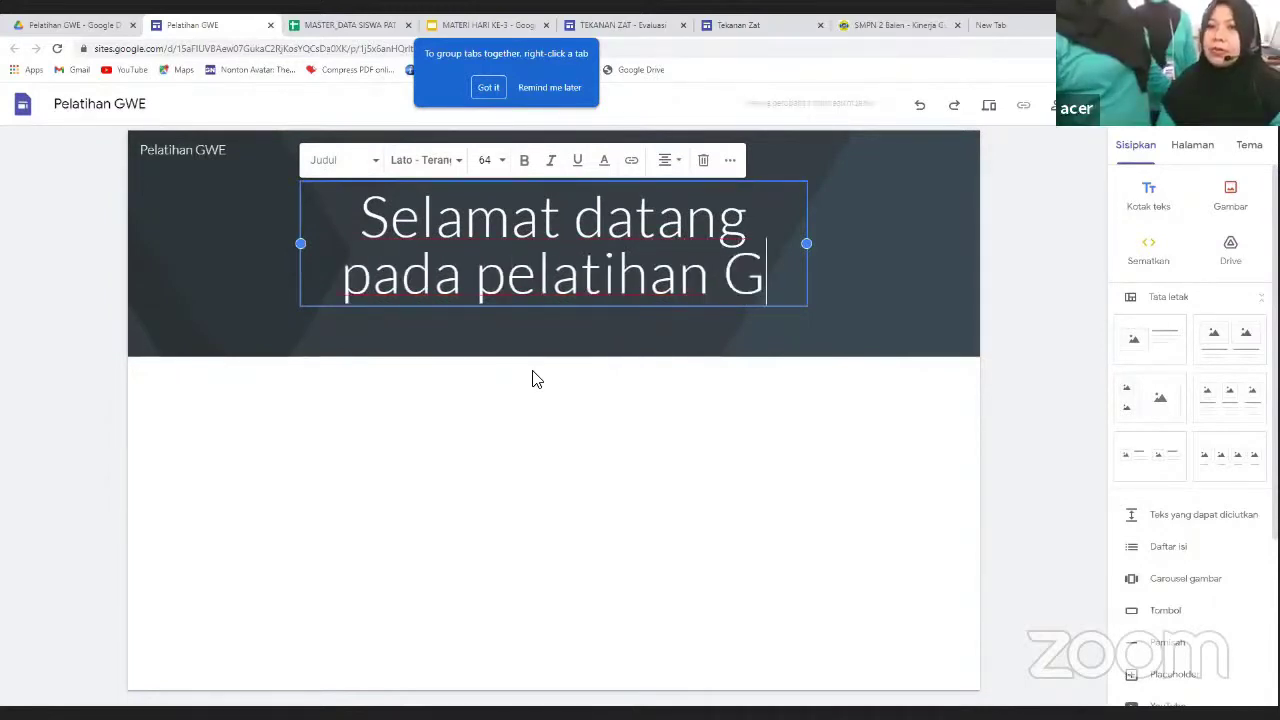
pyautogui.write('oggle')
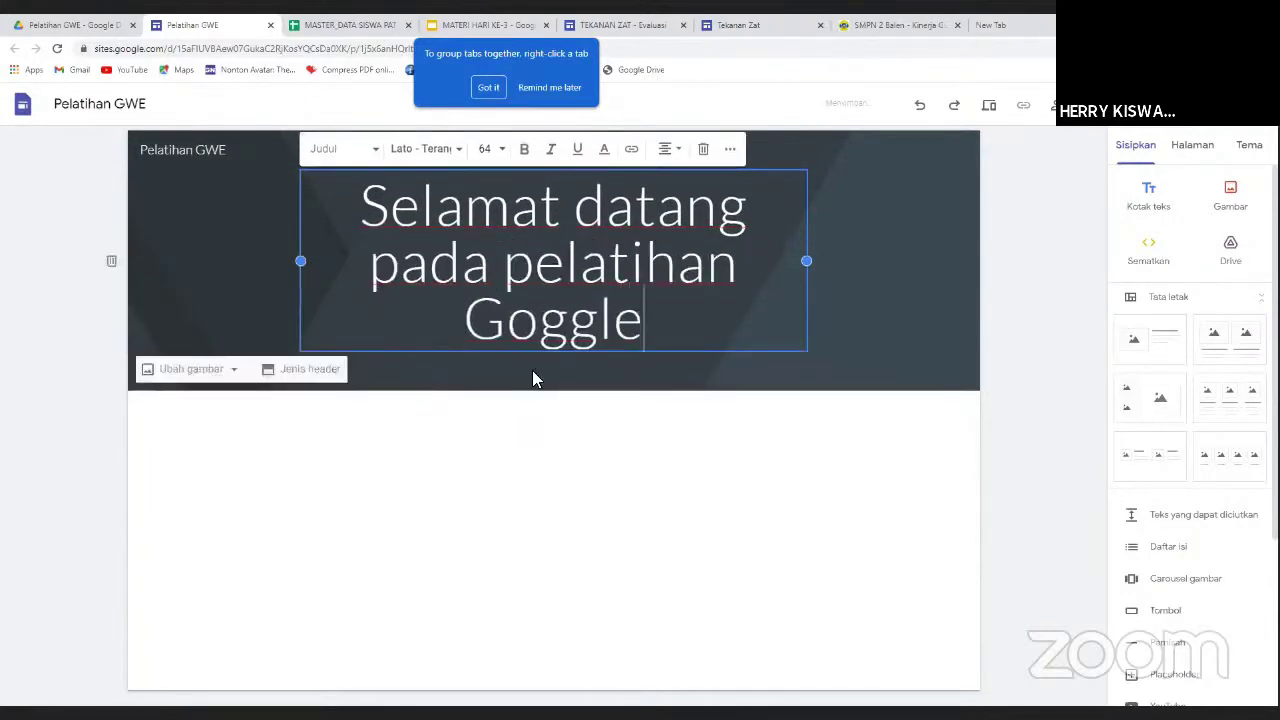
pyautogui.press('BackSpace')
pyautogui.press('BackSpace')
pyautogui.press('BackSpace')
pyautogui.press('BackSpace')
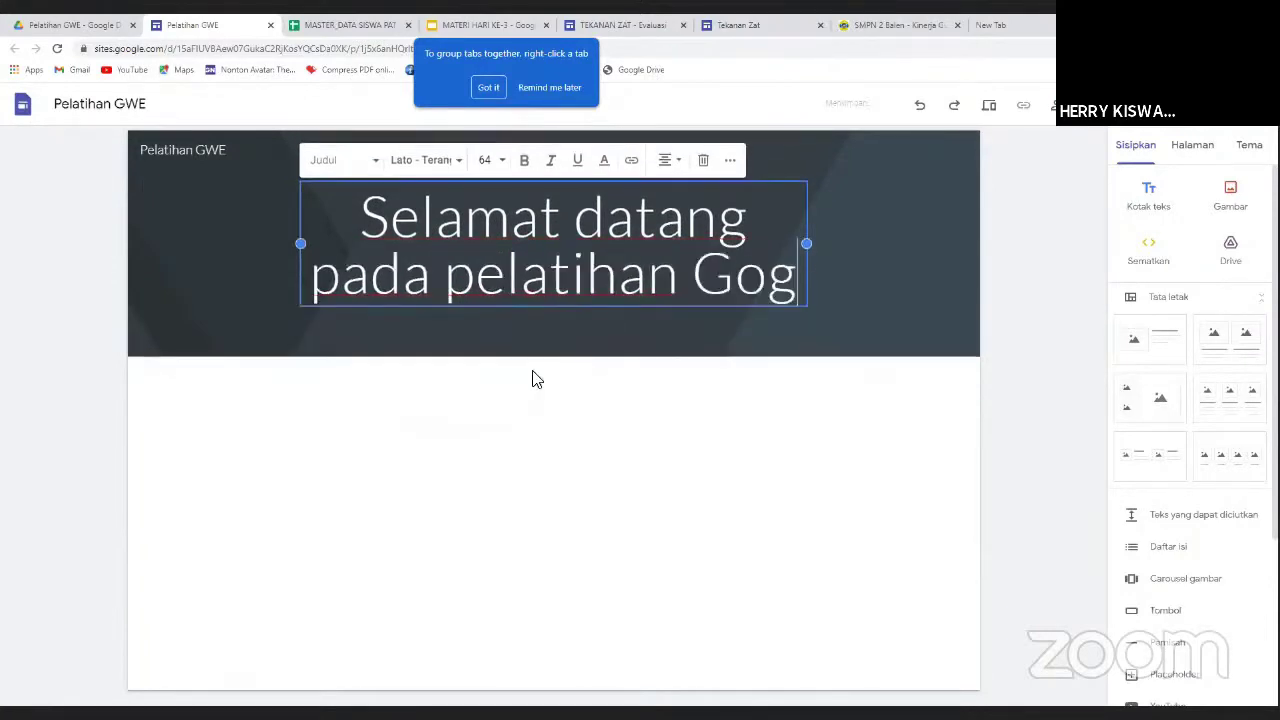
pyautogui.write('og')
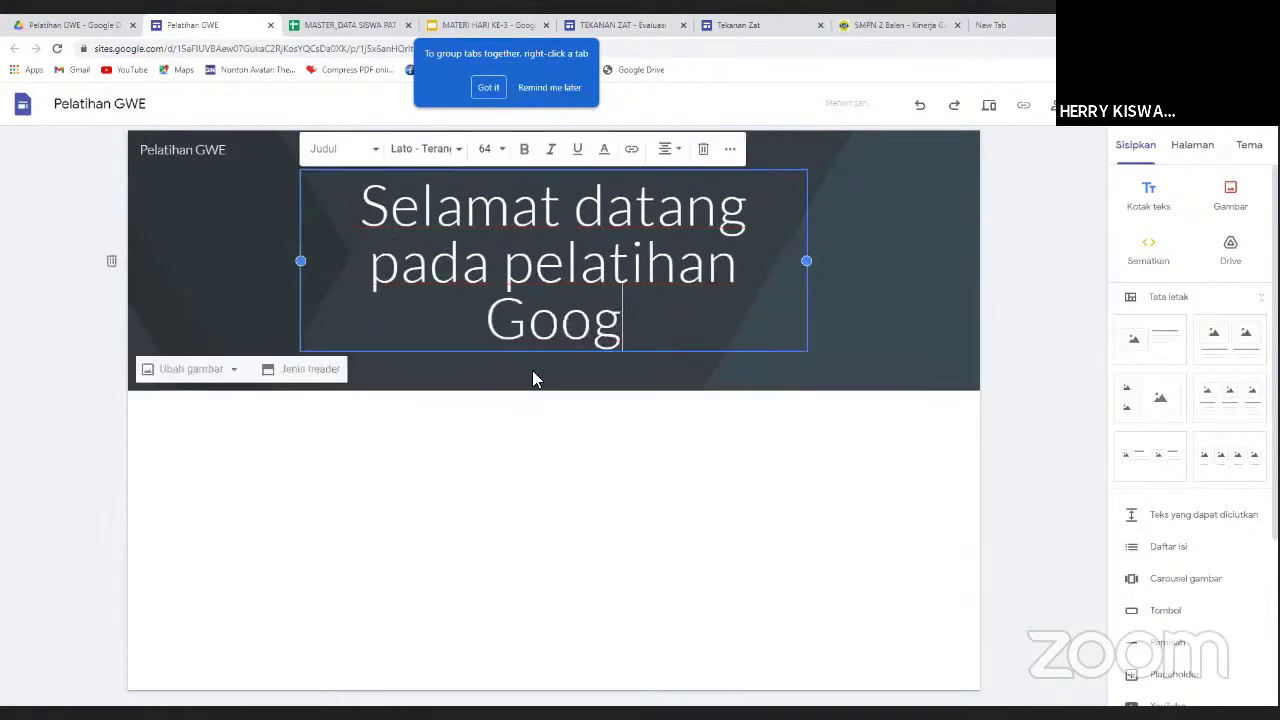
pyautogui.write('k')
pyautogui.press('BackSpace')
pyautogui.write('le')
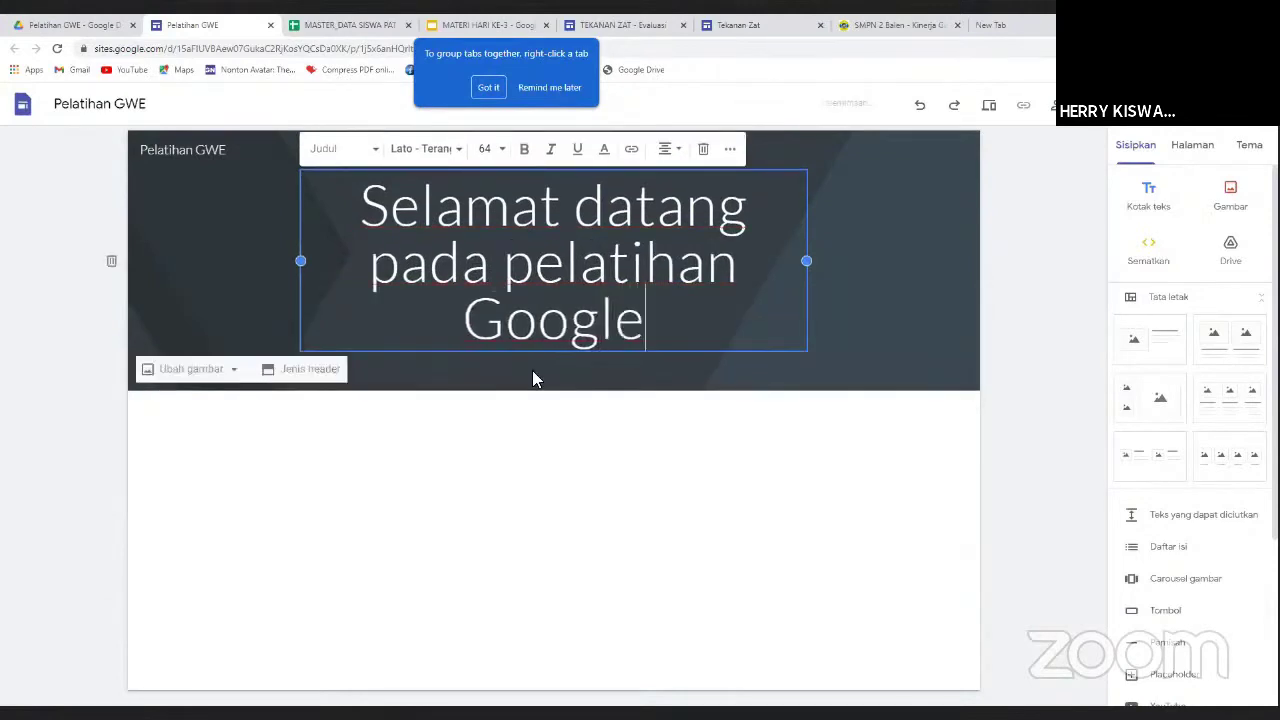
pyautogui.write(' Wor')
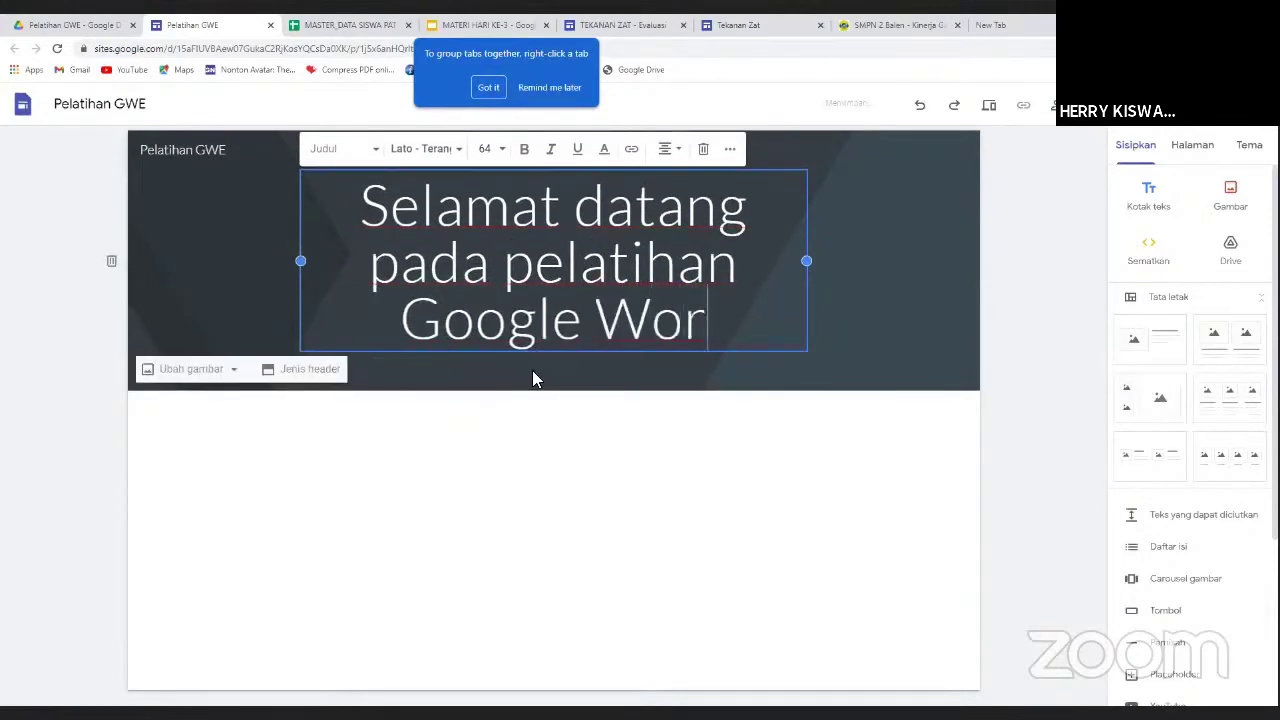
pyautogui.write('kspace')
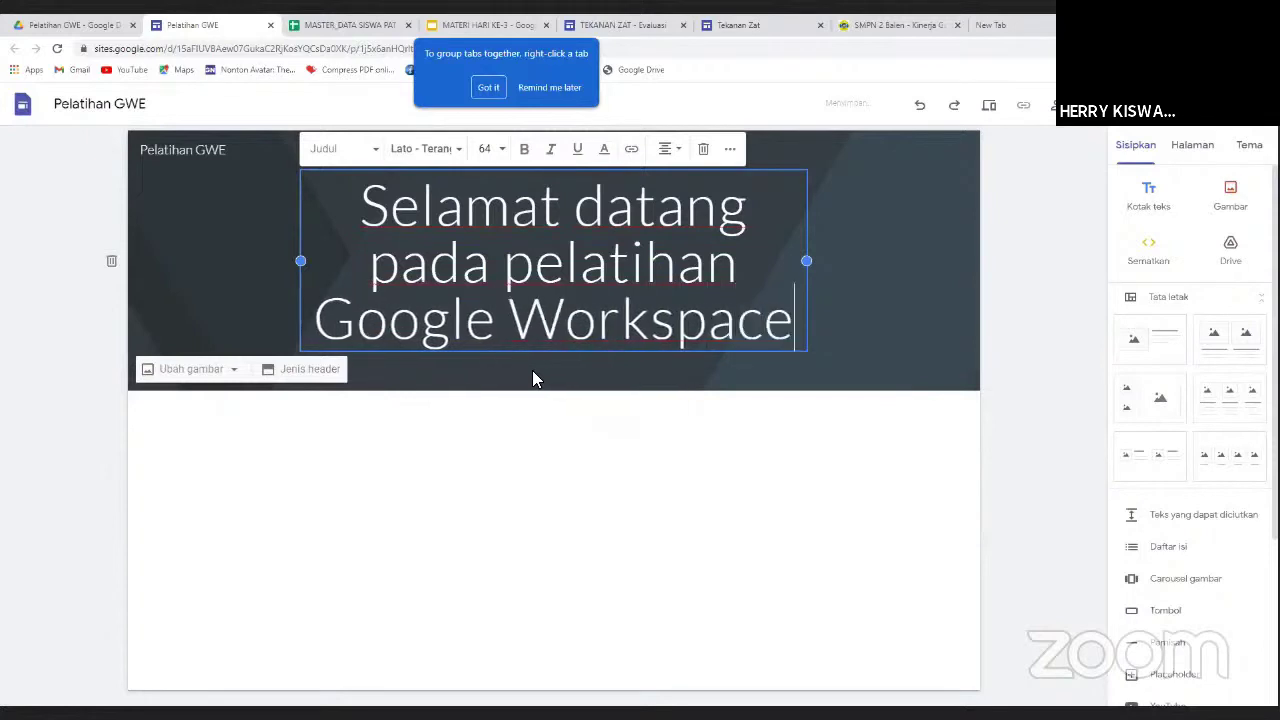
pyautogui.write(' fo')
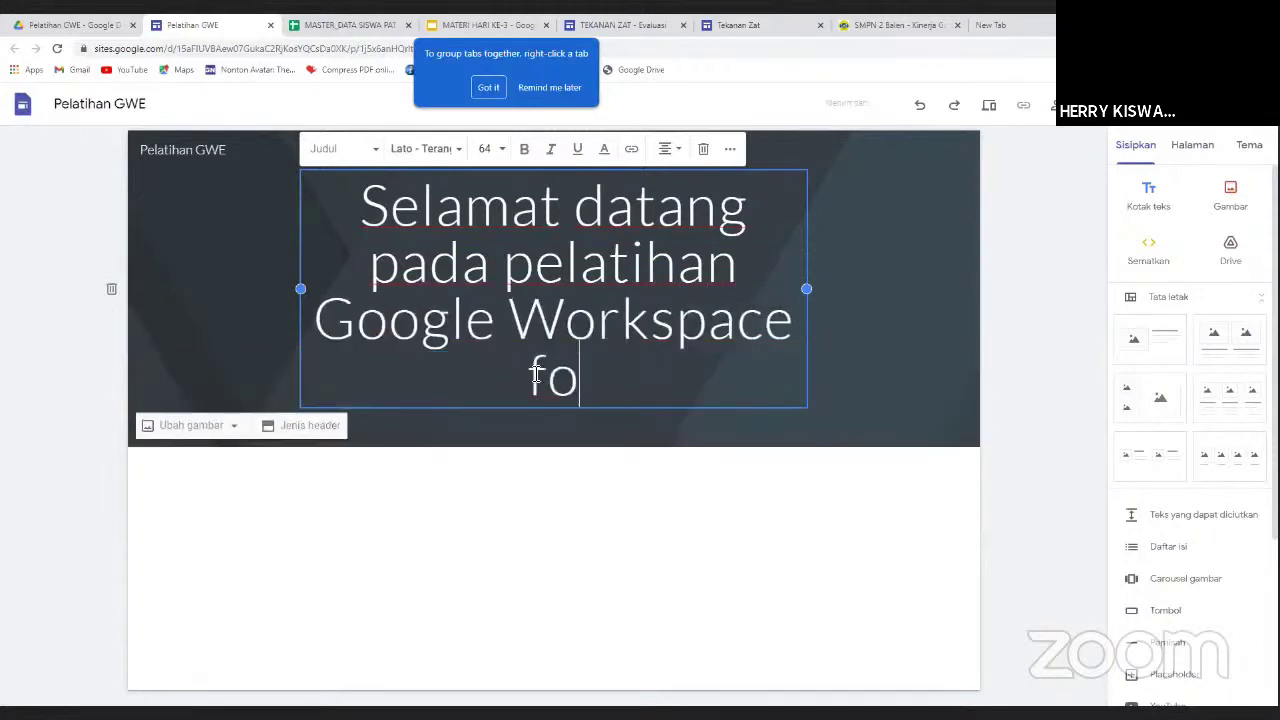
pyautogui.write('r Ed')
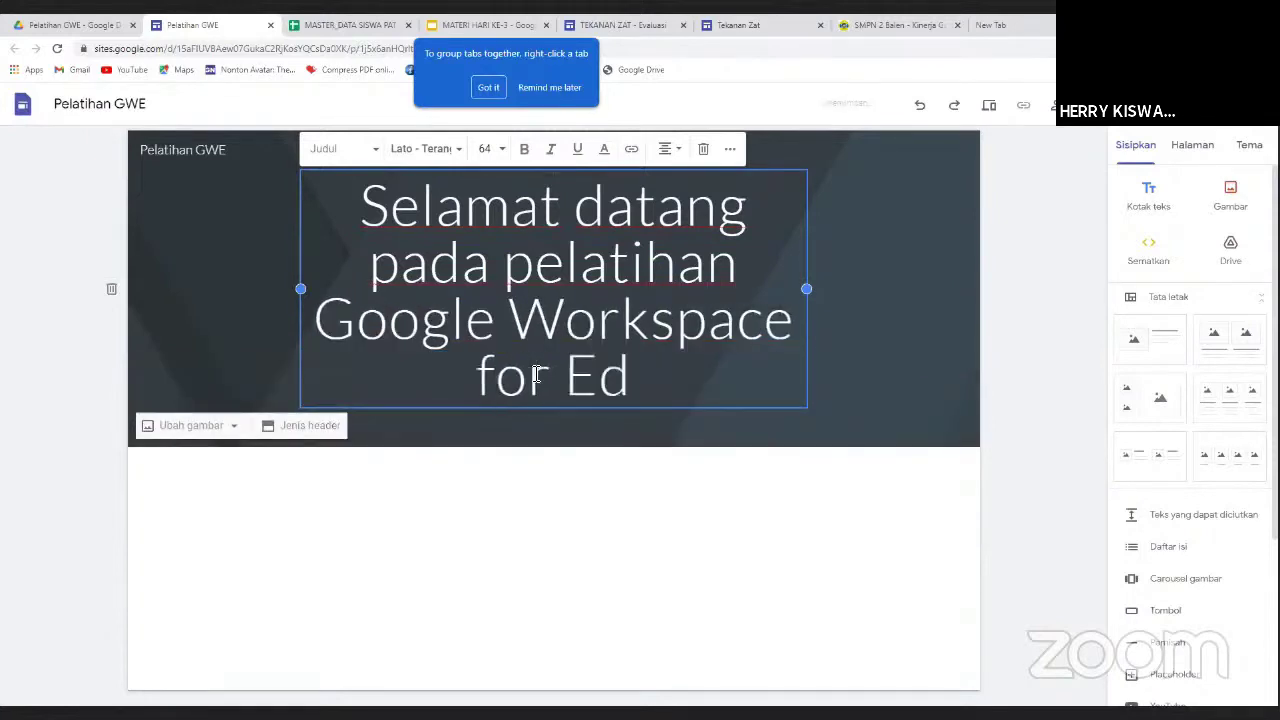
pyautogui.write('ucation')
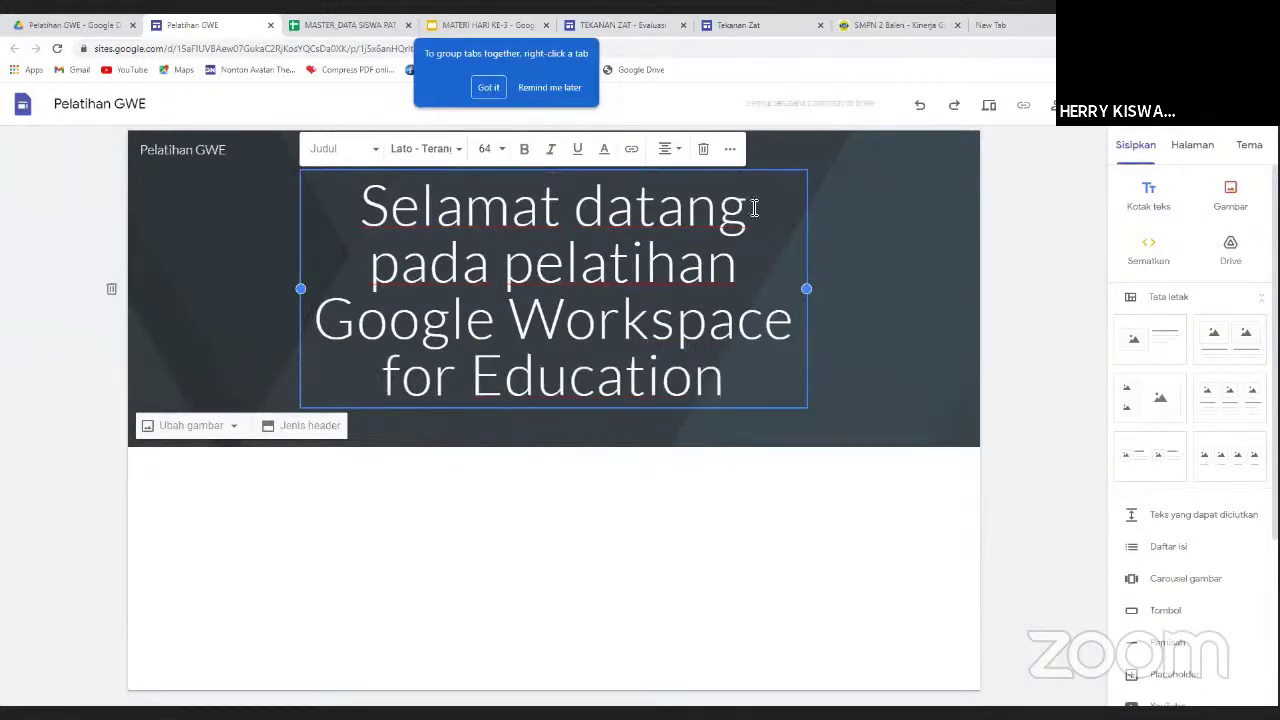
pyautogui.click(894, 274)
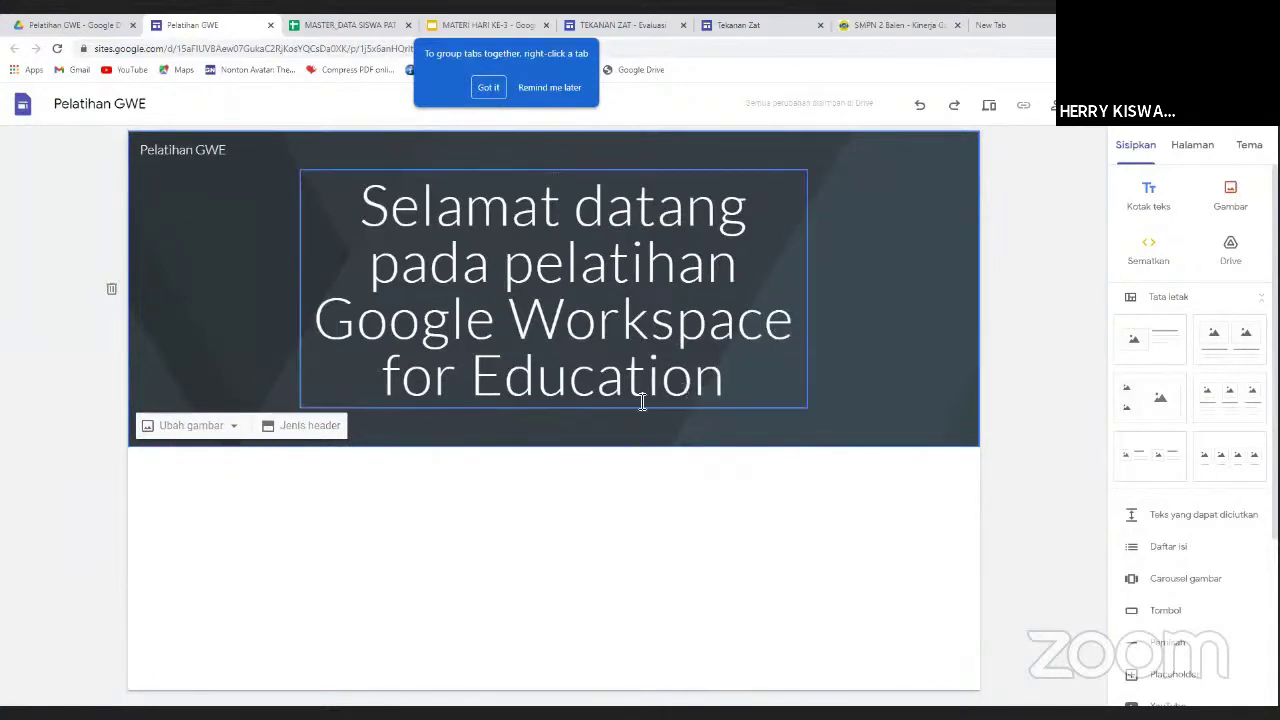
pyautogui.click(237, 431)
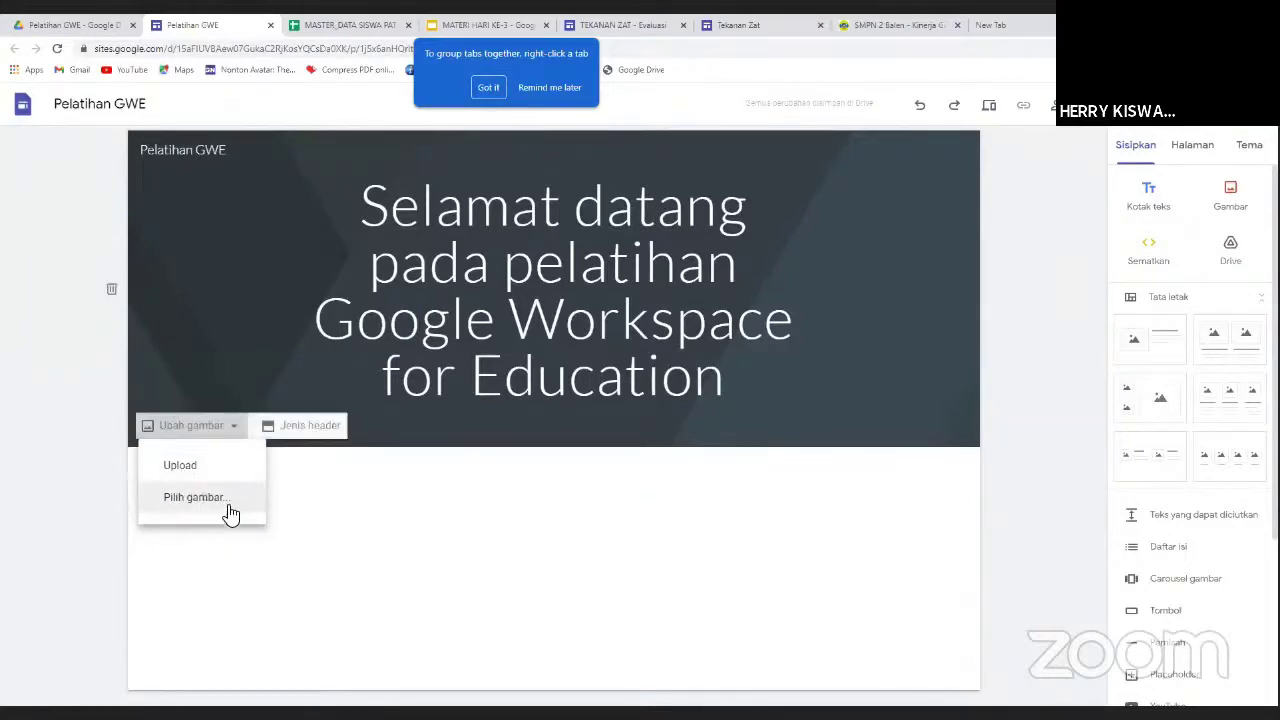
pyautogui.click(307, 430)
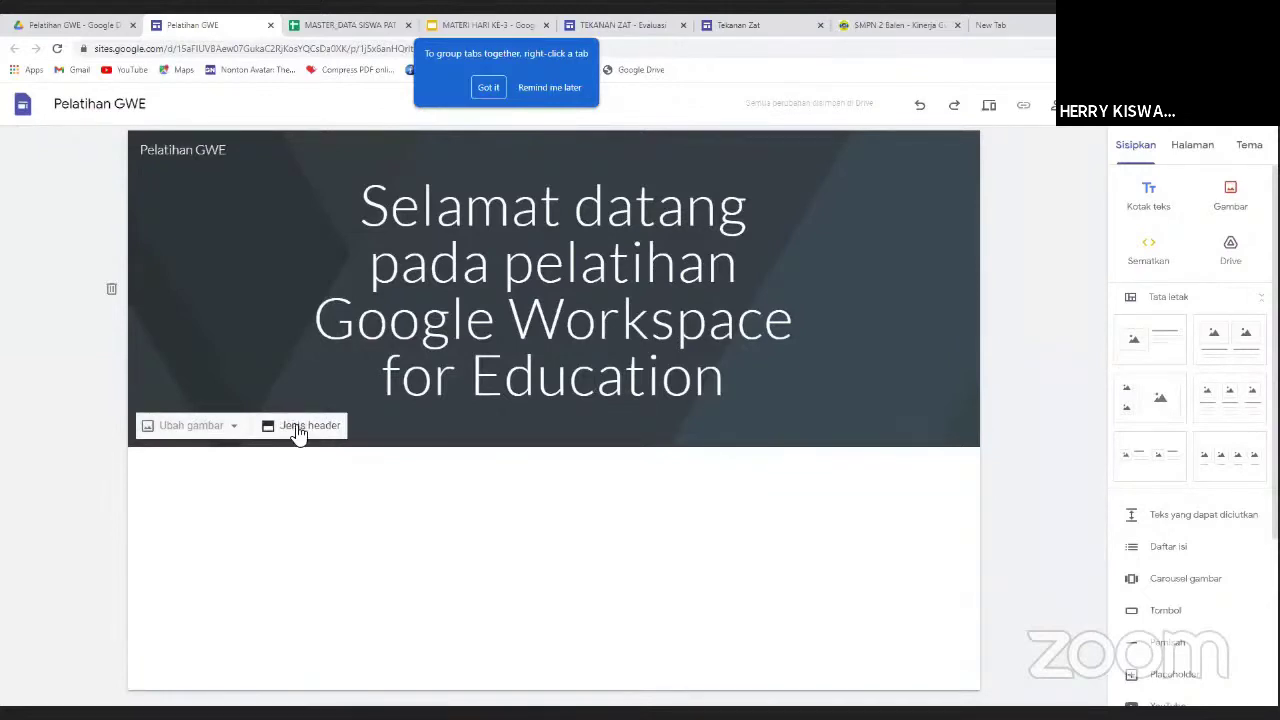
pyautogui.click(298, 429)
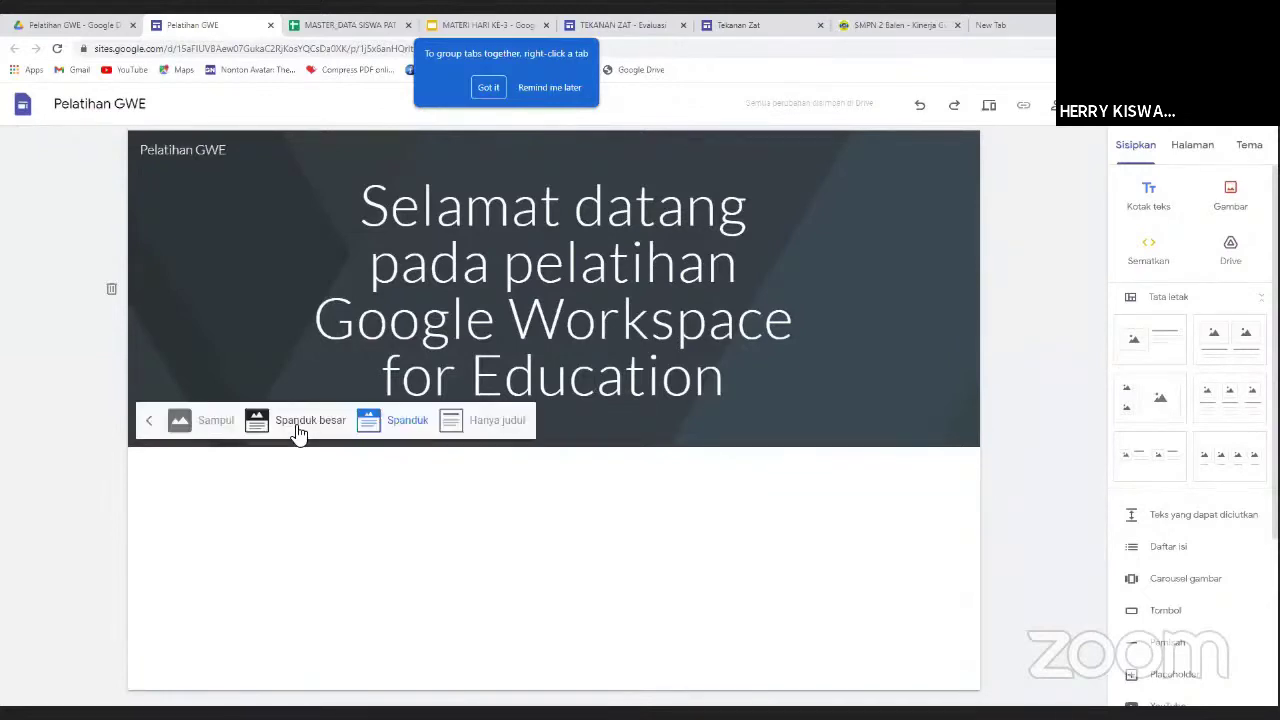
pyautogui.click(497, 424)
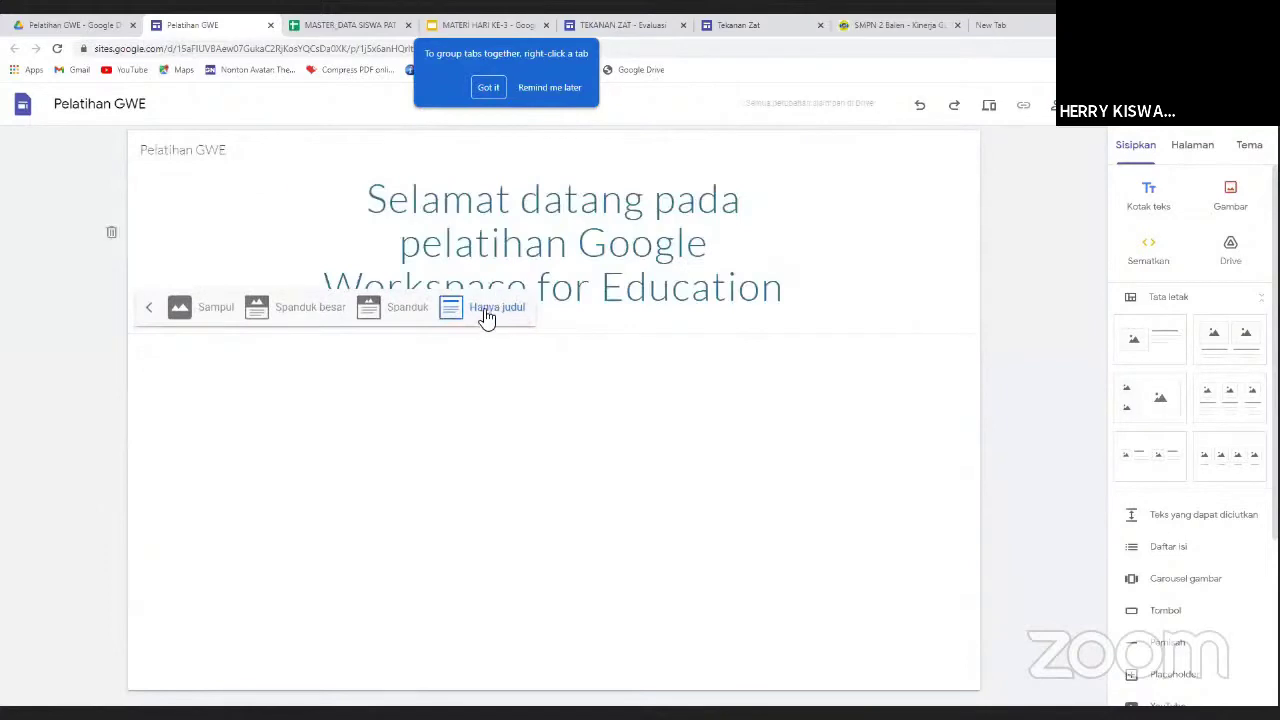
pyautogui.click(406, 310)
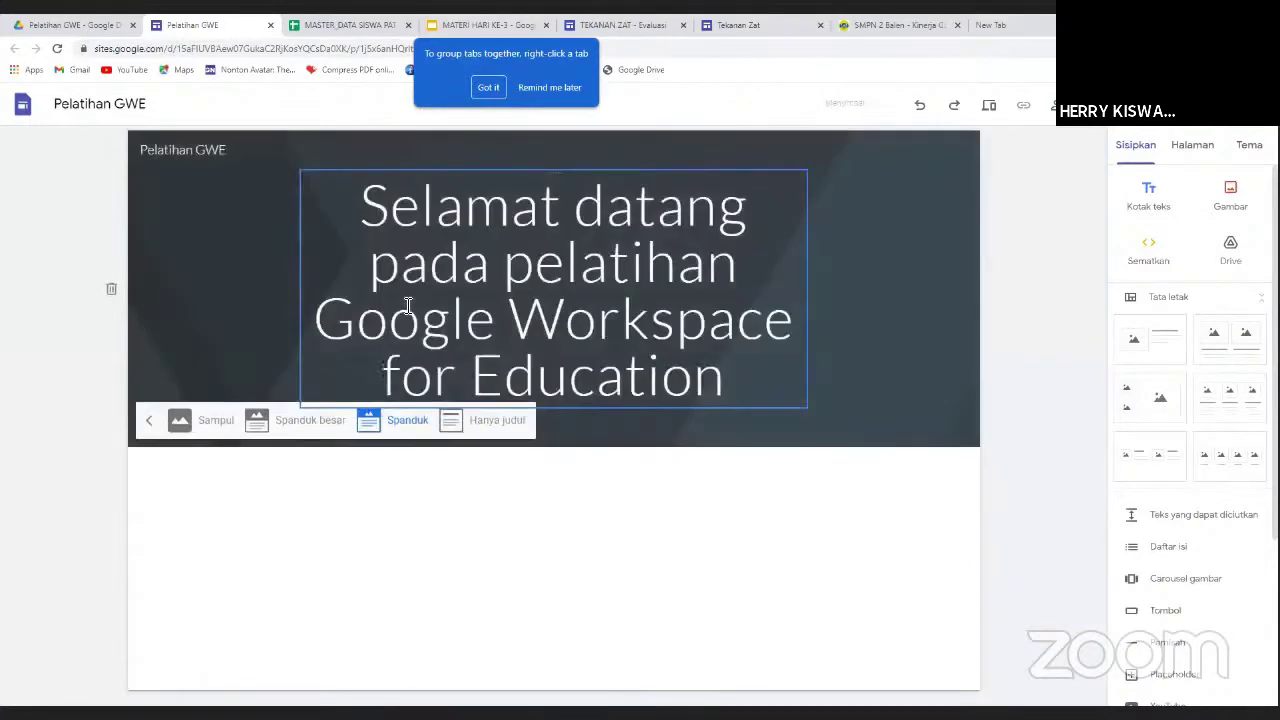
pyautogui.click(306, 425)
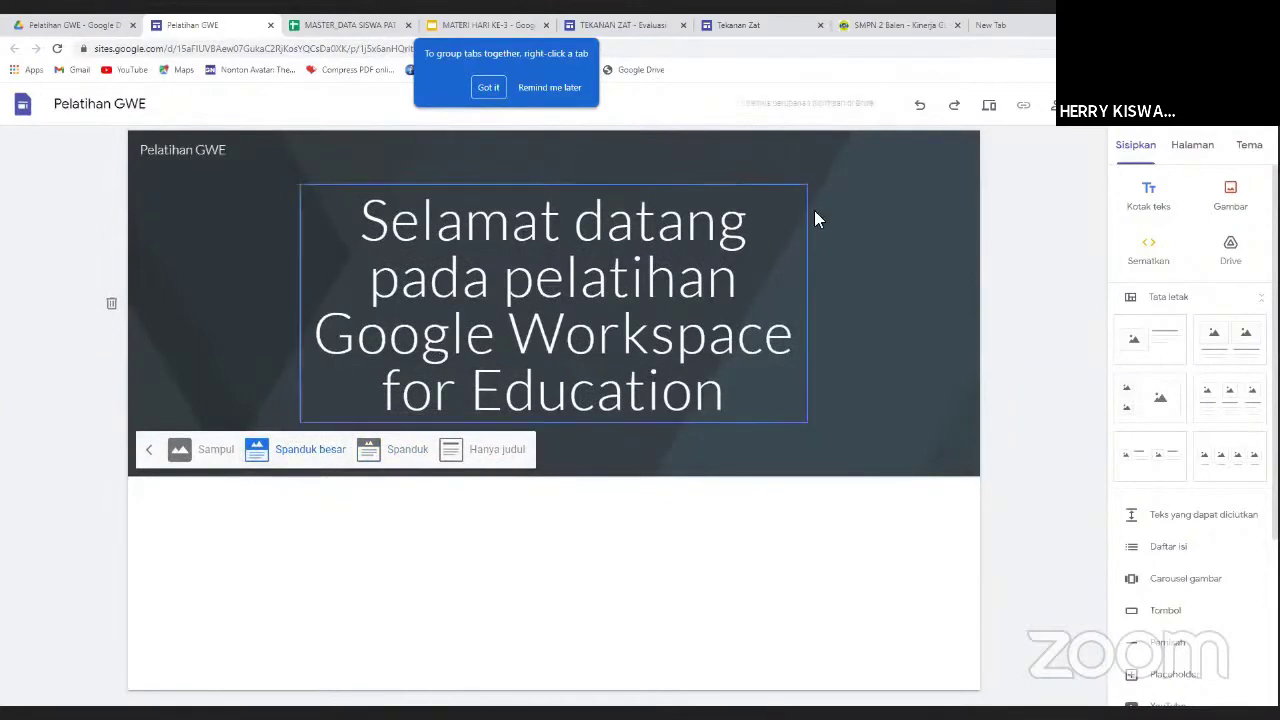
pyautogui.click(212, 456)
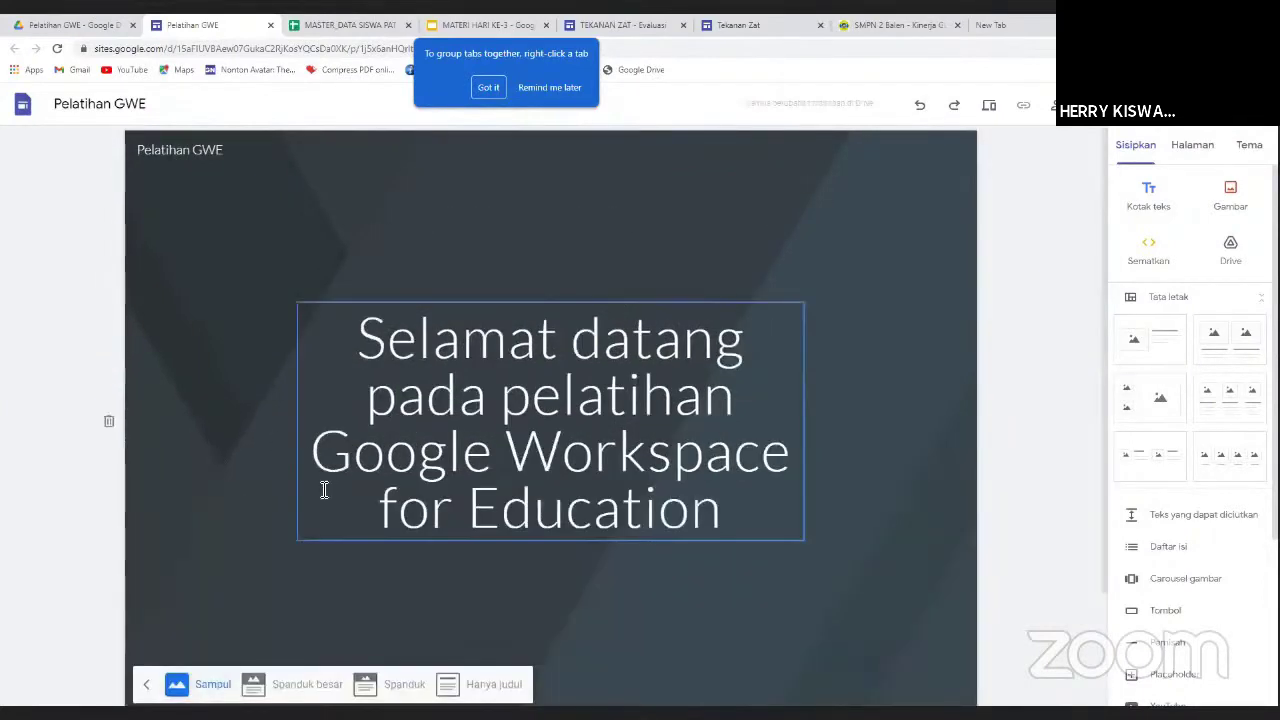
pyautogui.scroll(-1, 314, 487)
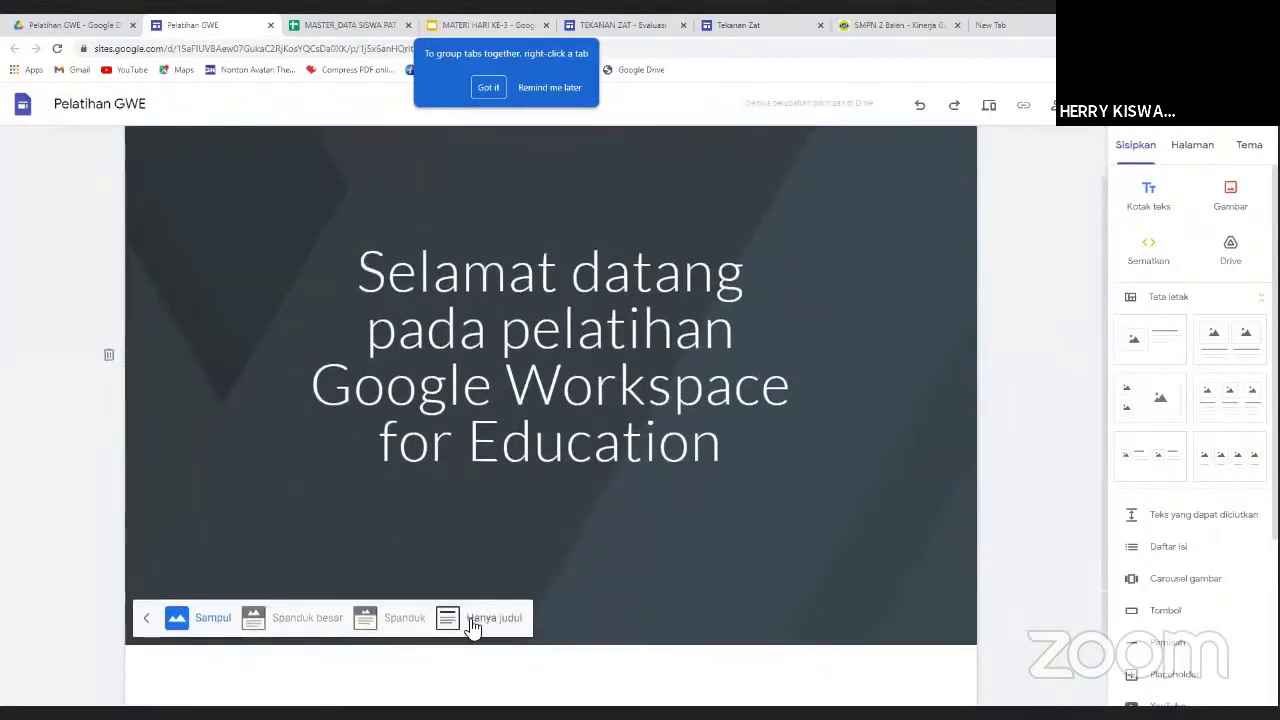
pyautogui.click(393, 622)
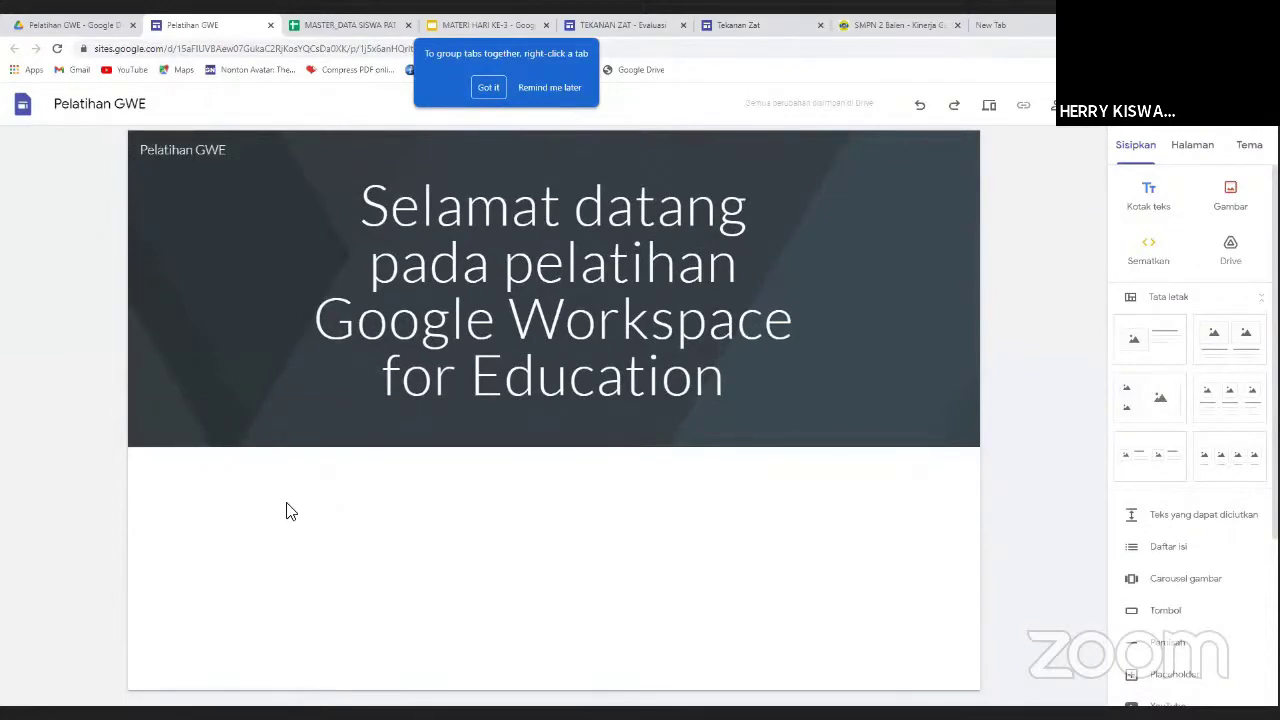
pyautogui.doubleClick(346, 506)
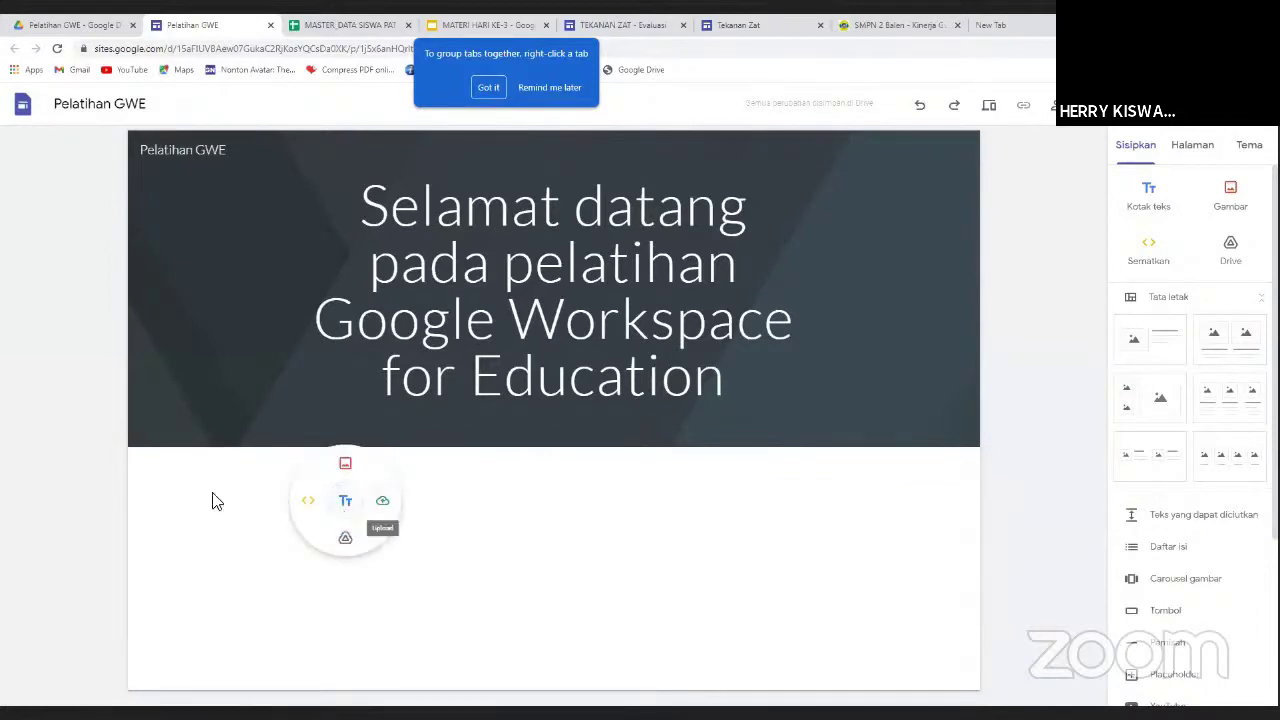
pyautogui.click(260, 503)
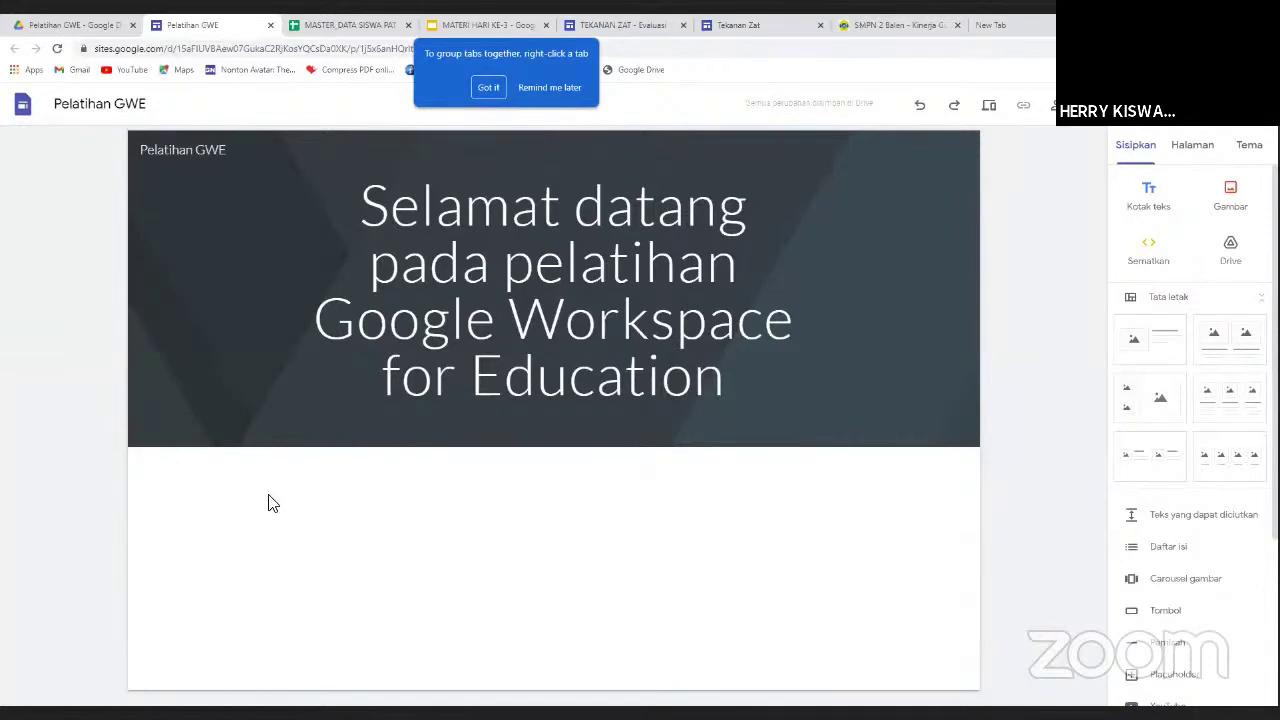
pyautogui.doubleClick(268, 503)
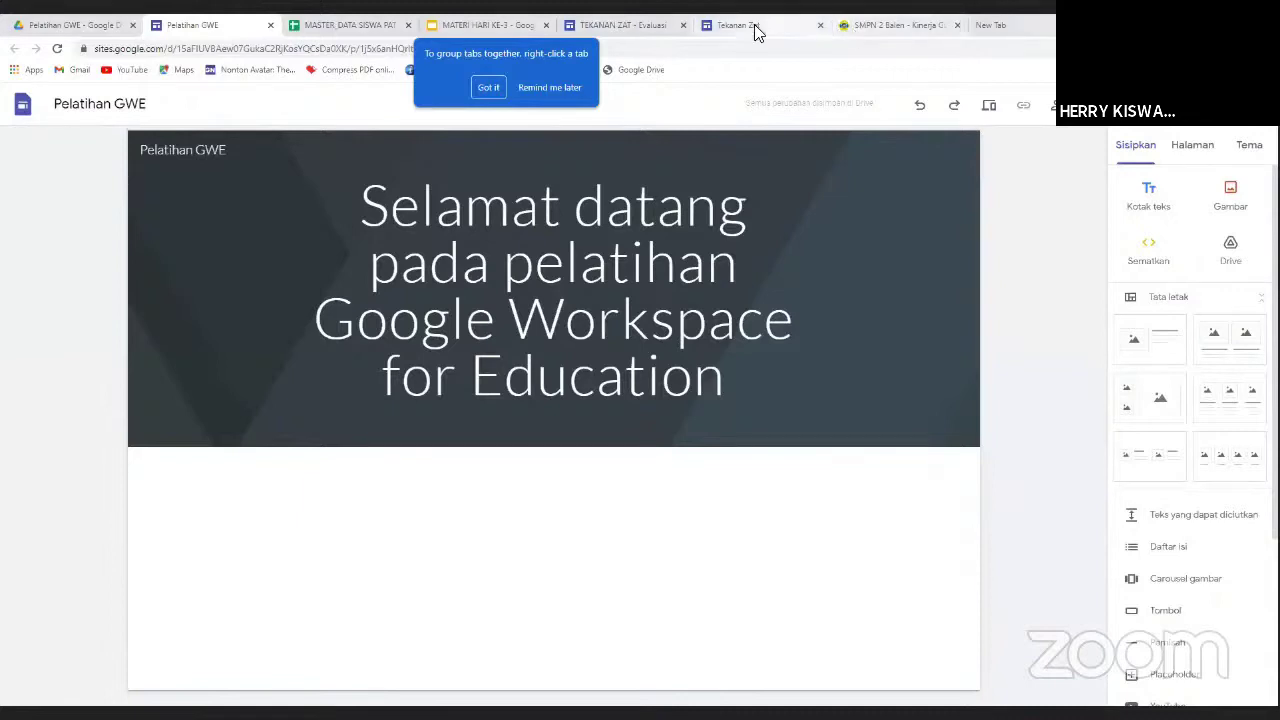
pyautogui.click(635, 26)
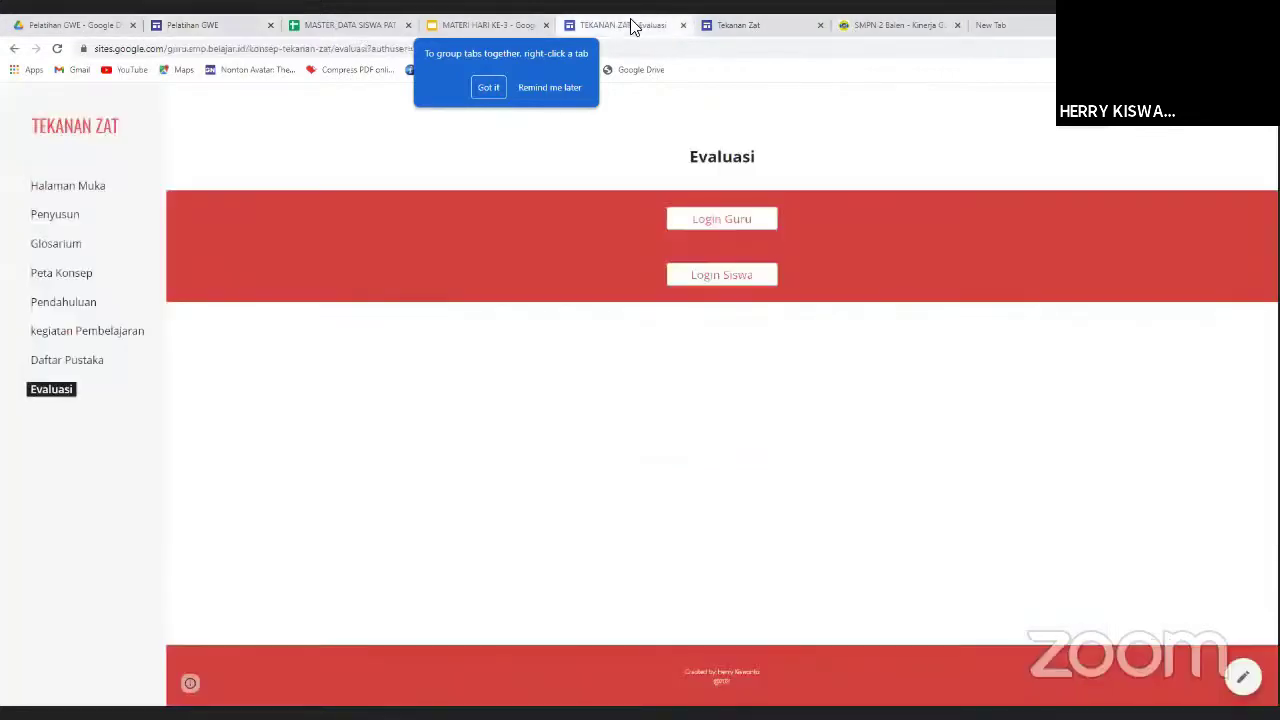
pyautogui.click(707, 218)
pyautogui.click(738, 25)
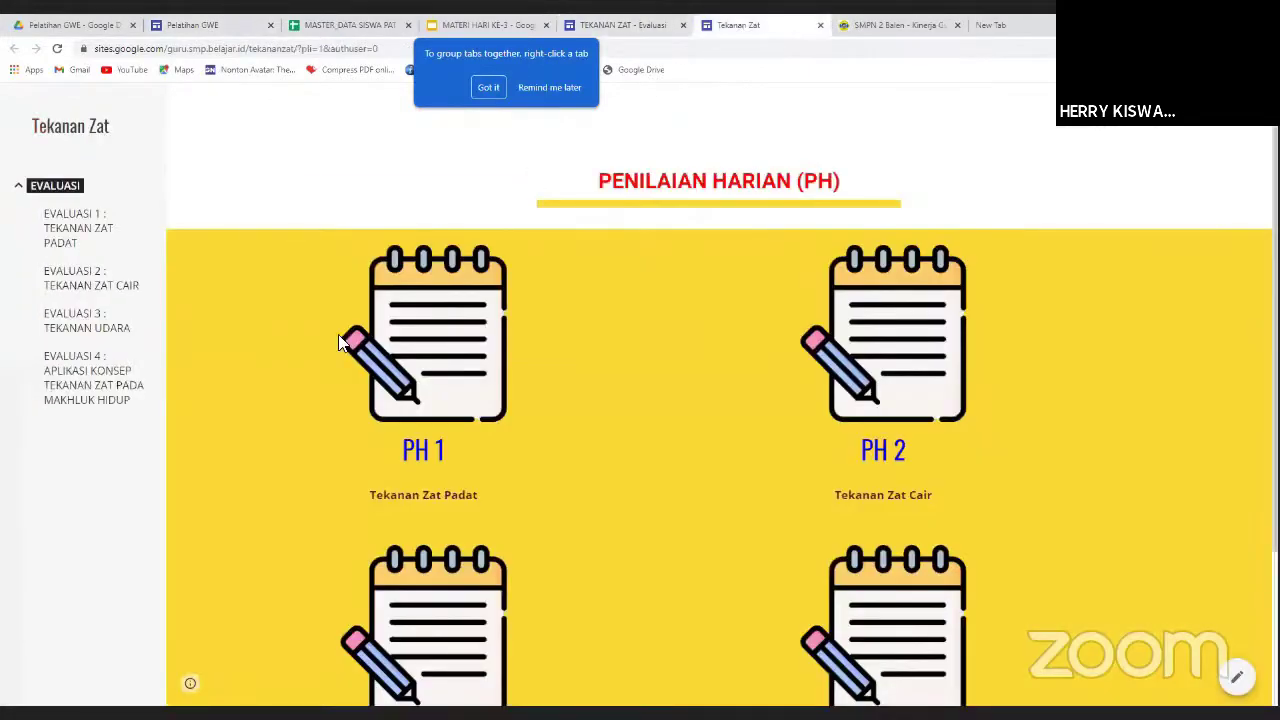
pyautogui.scroll(-2, 366, 405)
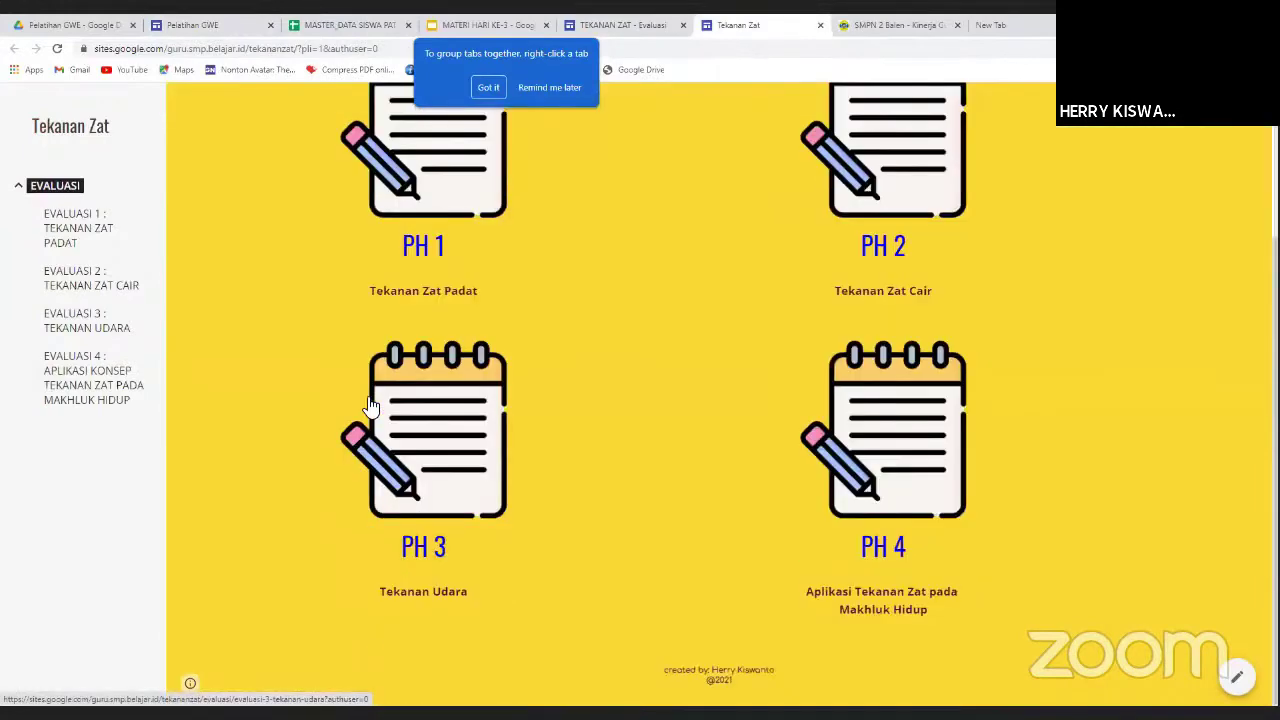
pyautogui.scroll(2, 368, 405)
pyautogui.scroll(-1, 420, 380)
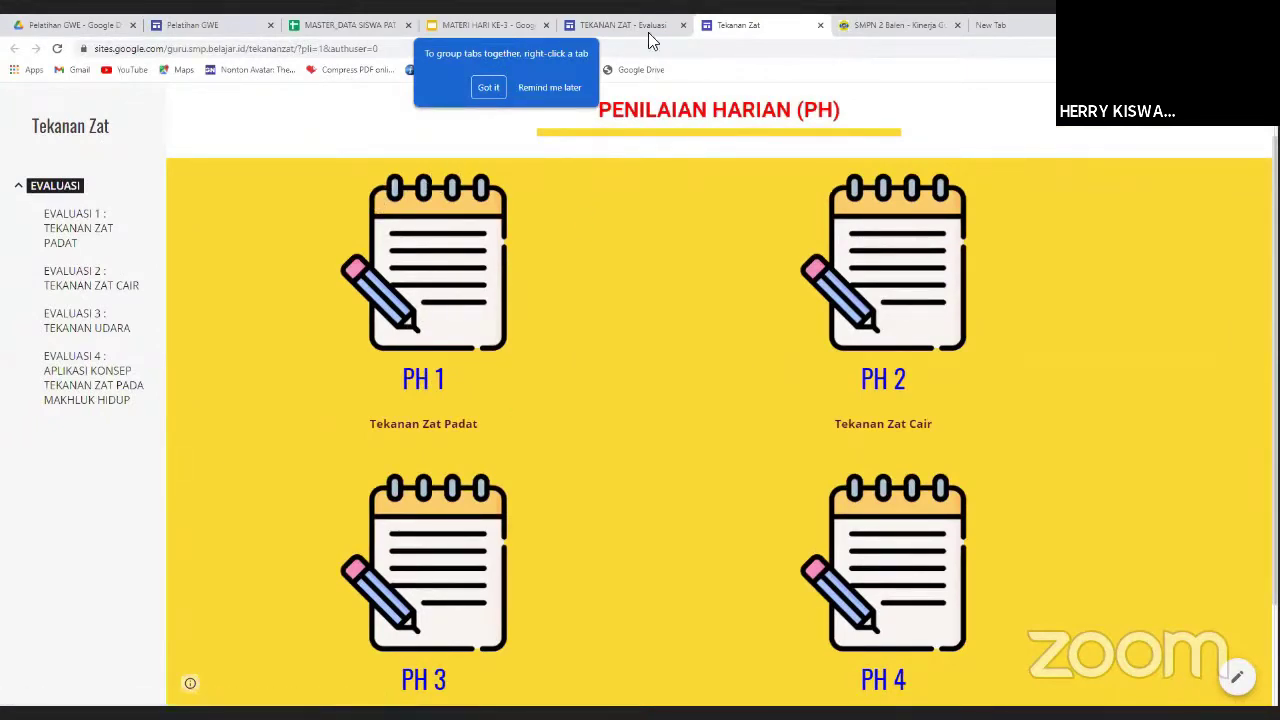
pyautogui.click(208, 24)
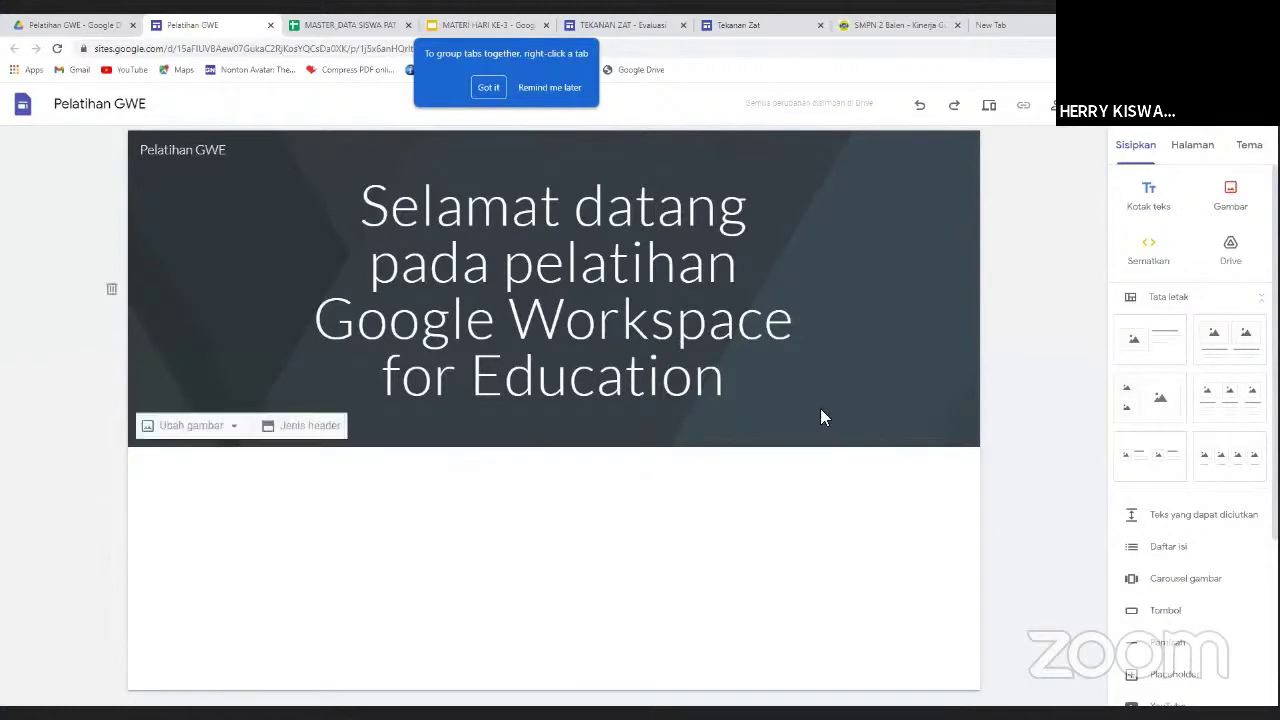
# Add a second page to the site from the Halaman panel, named with the trainer's full name.
pyautogui.moveTo(899, 289)
pyautogui.click(1196, 147)
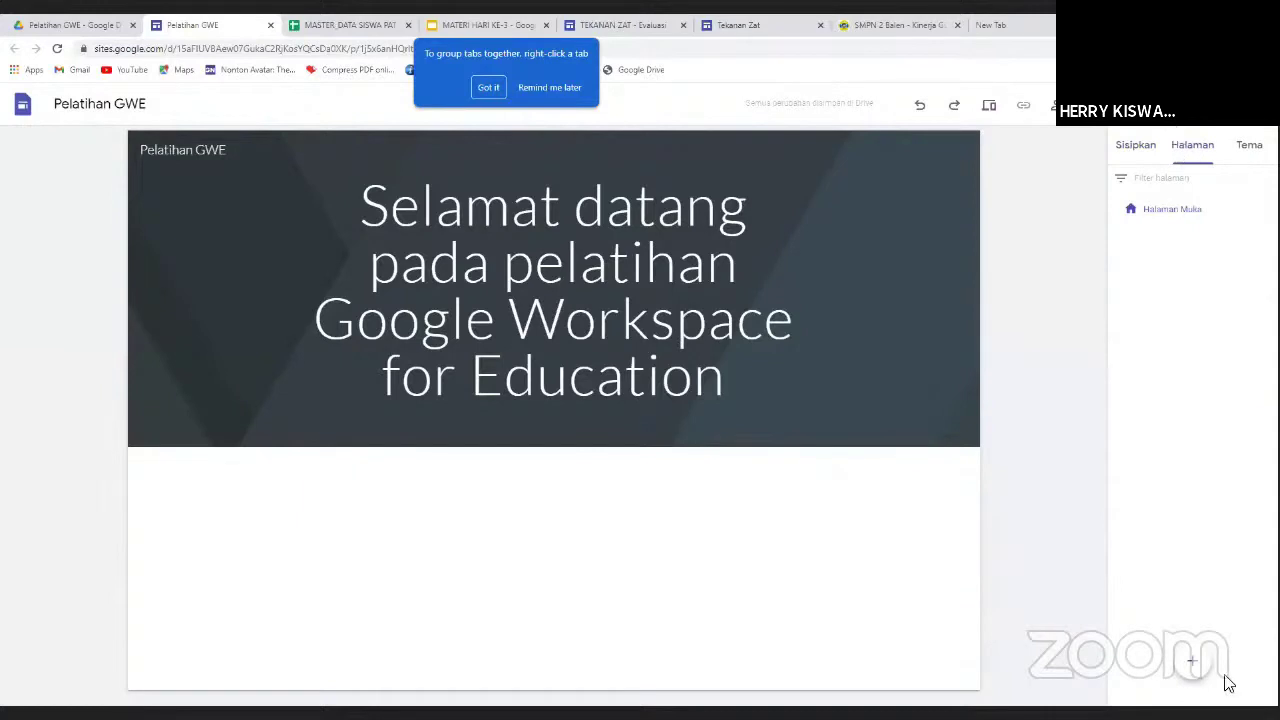
pyautogui.click(1192, 664)
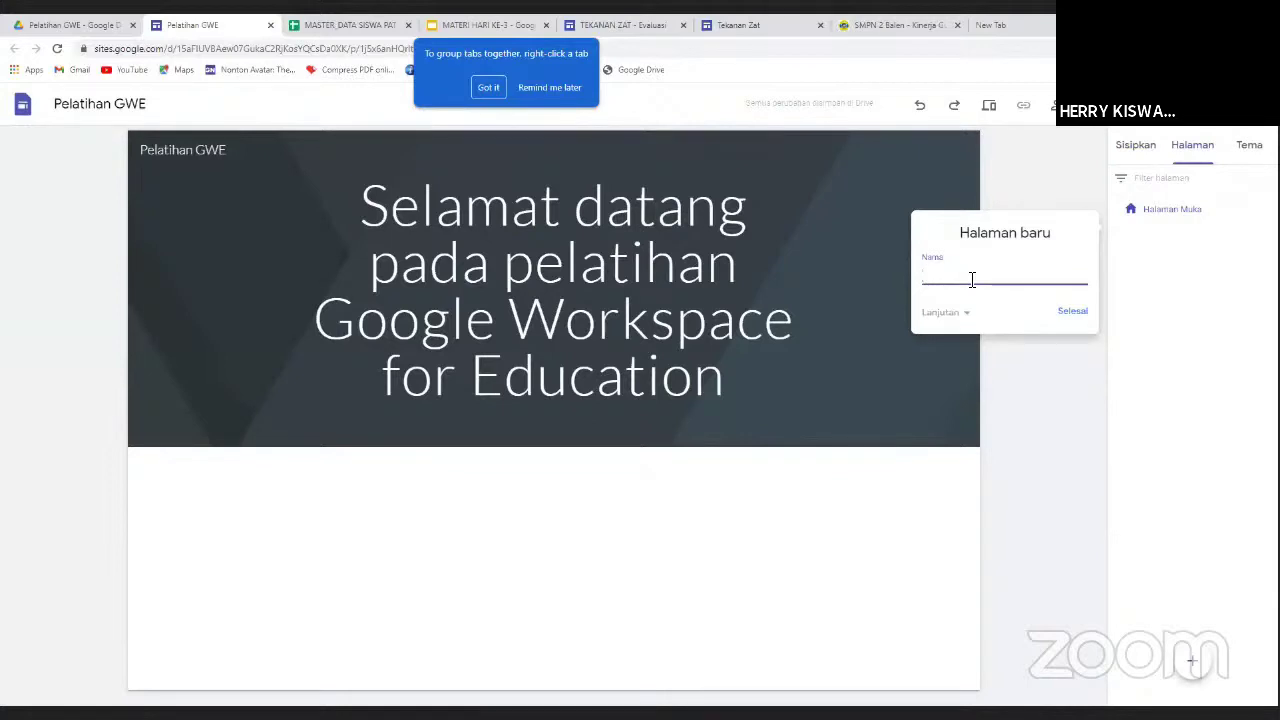
pyautogui.click(1073, 312)
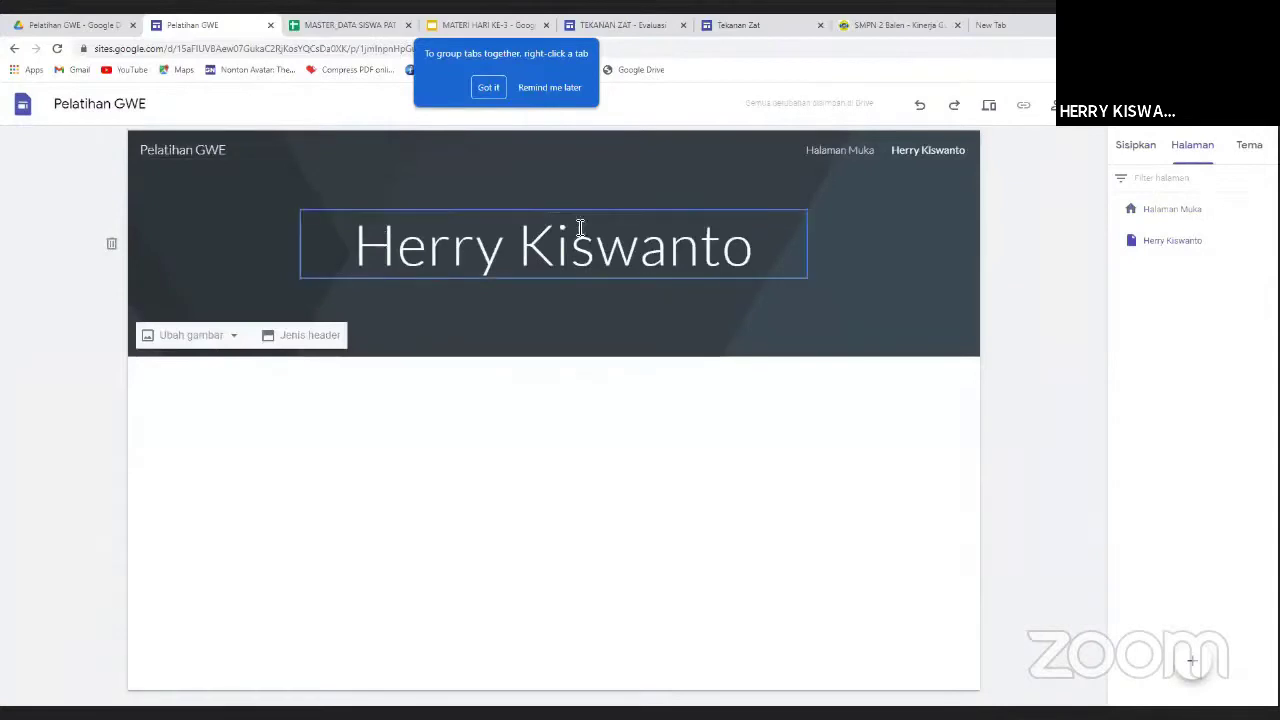
# Rename the second page to 'Peserta Pelatihan' in the Halaman page list.
pyautogui.click(771, 251)
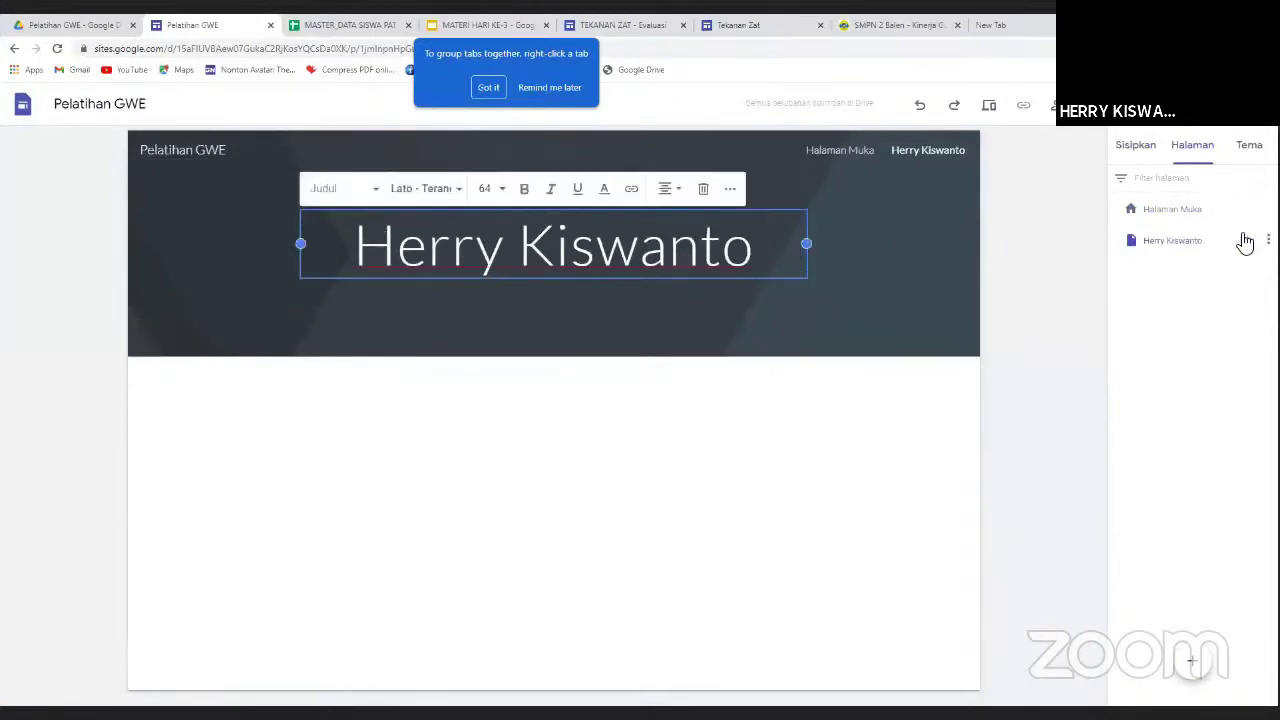
pyautogui.rightClick(1133, 250)
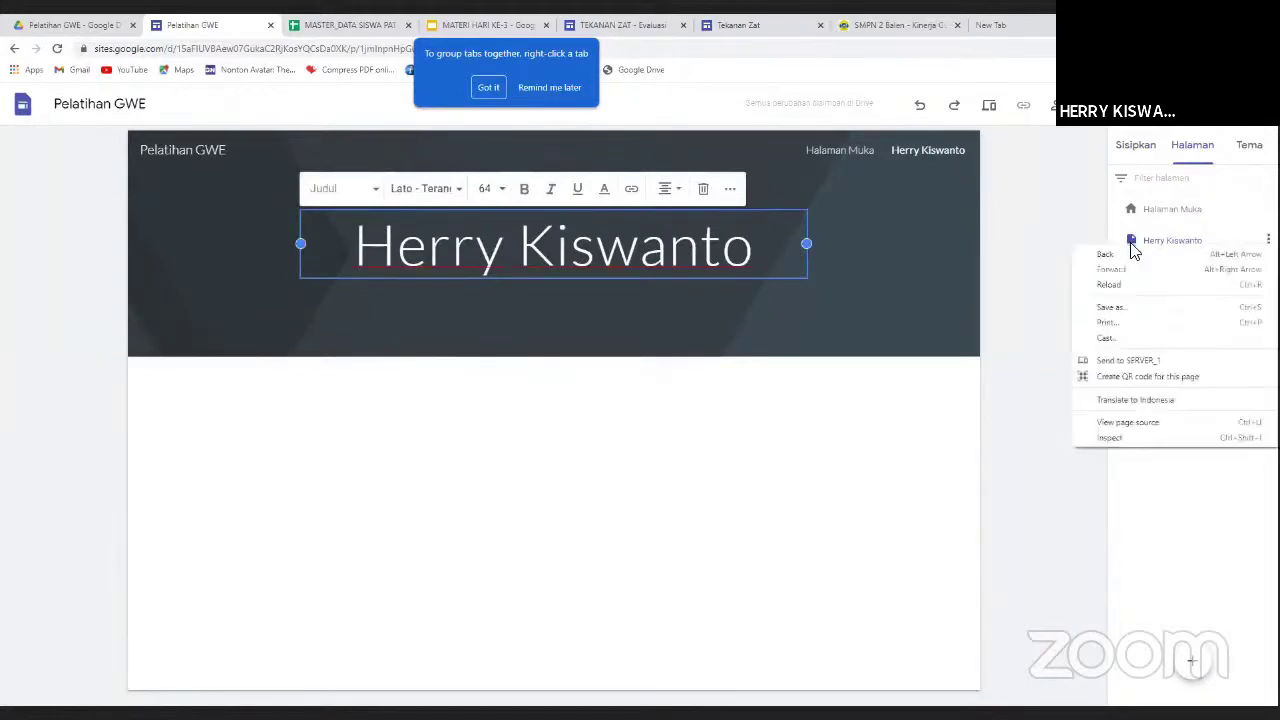
pyautogui.click(1151, 246)
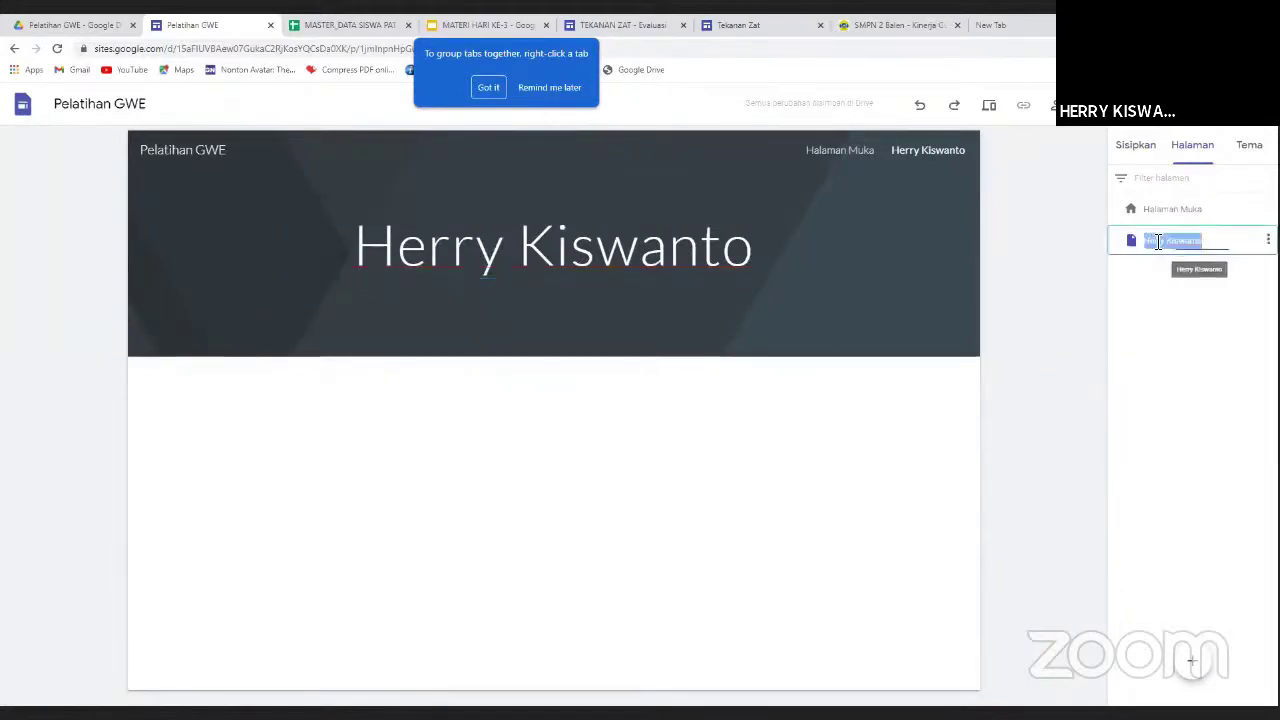
pyautogui.doubleClick(1155, 244)
pyautogui.write('Peserta')
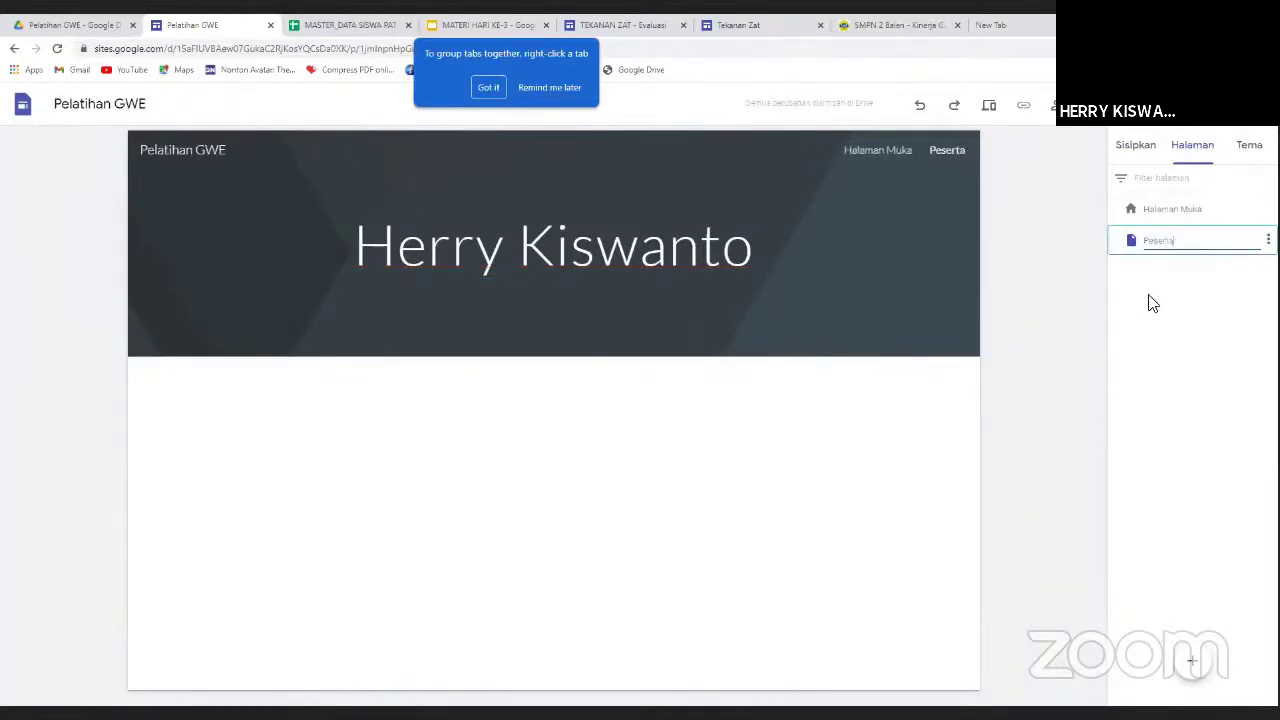
pyautogui.write(' Pelatihan')
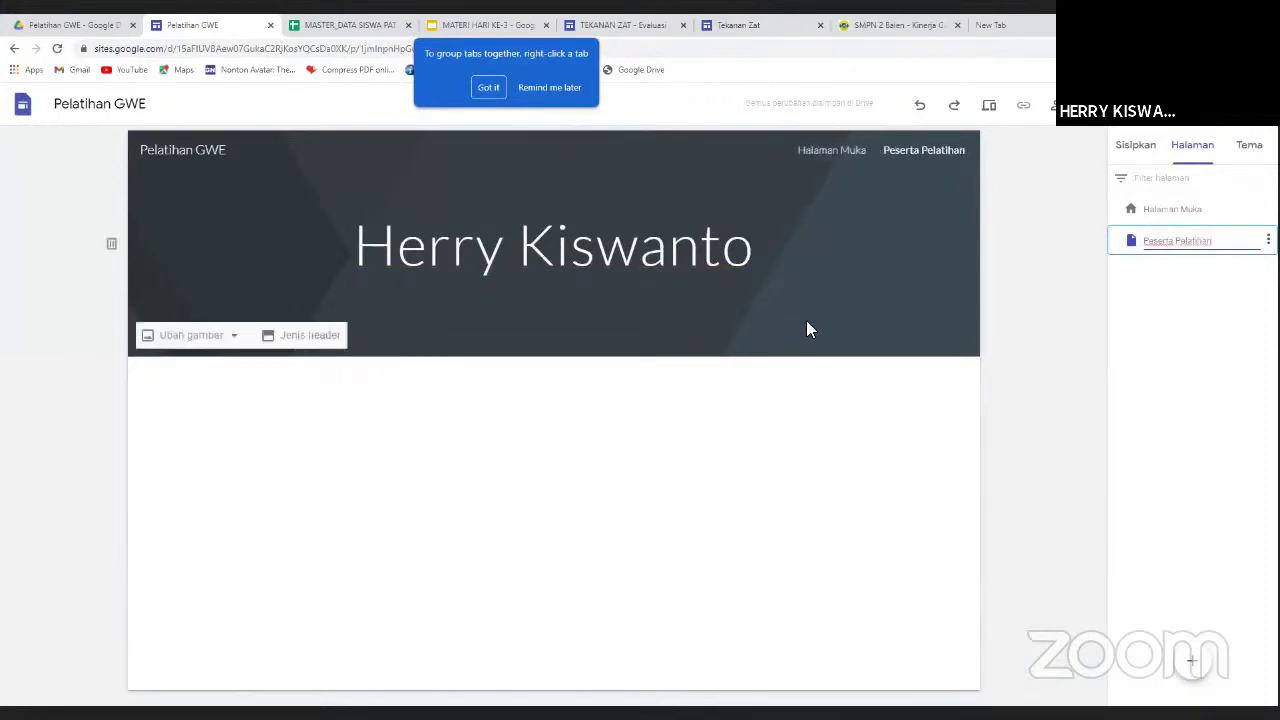
pyautogui.press('Return')
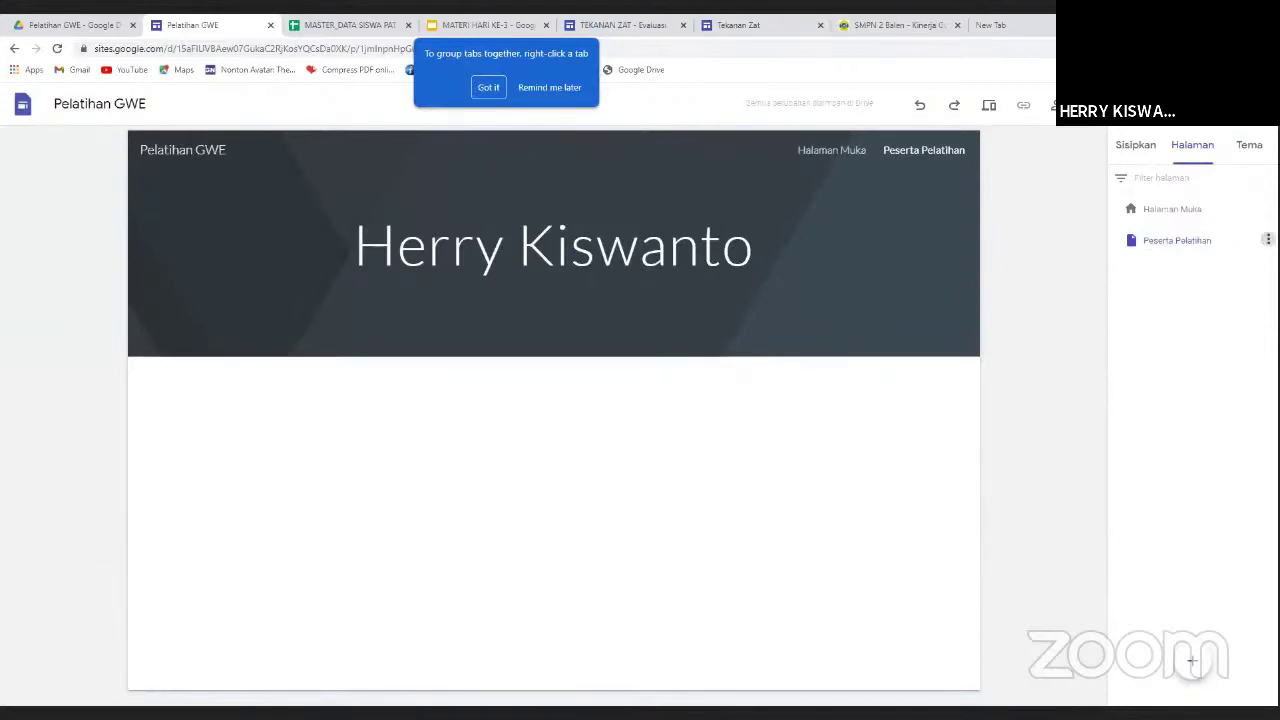
# Create a subpage under Peserta Pelatihan named after the participant, correcting its spelling in the list.
pyautogui.click(1268, 240)
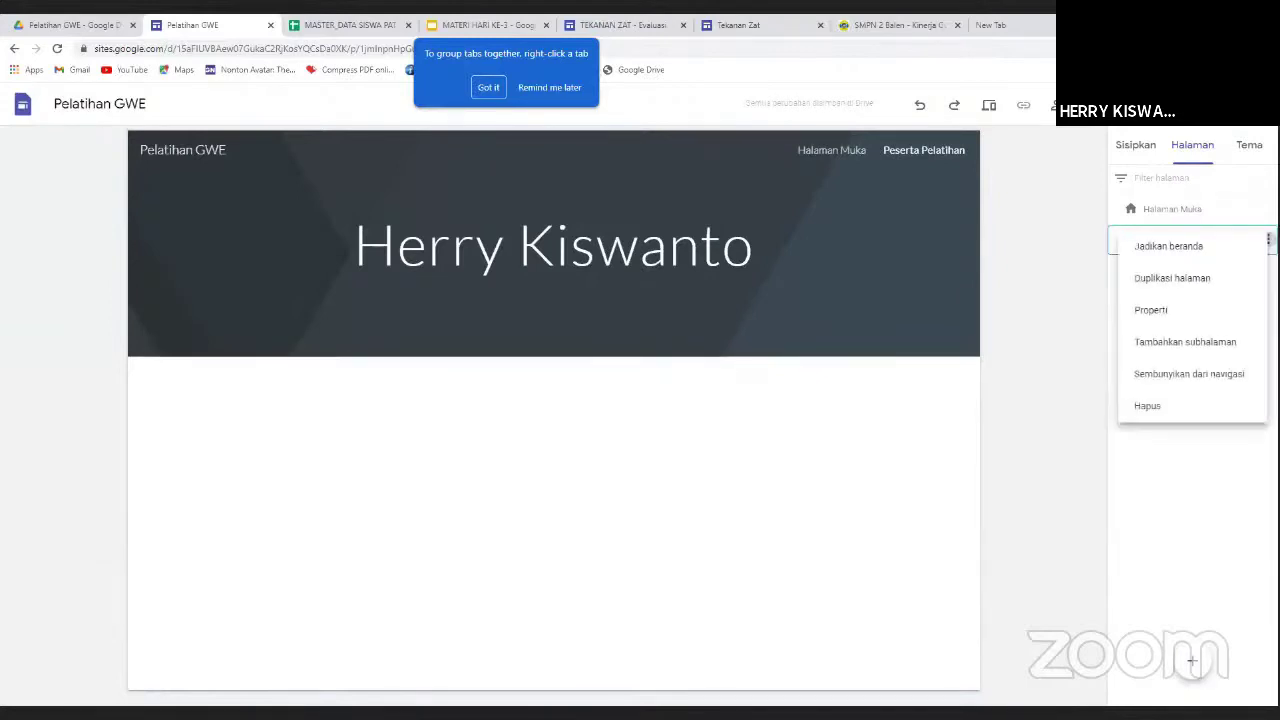
pyautogui.click(1211, 343)
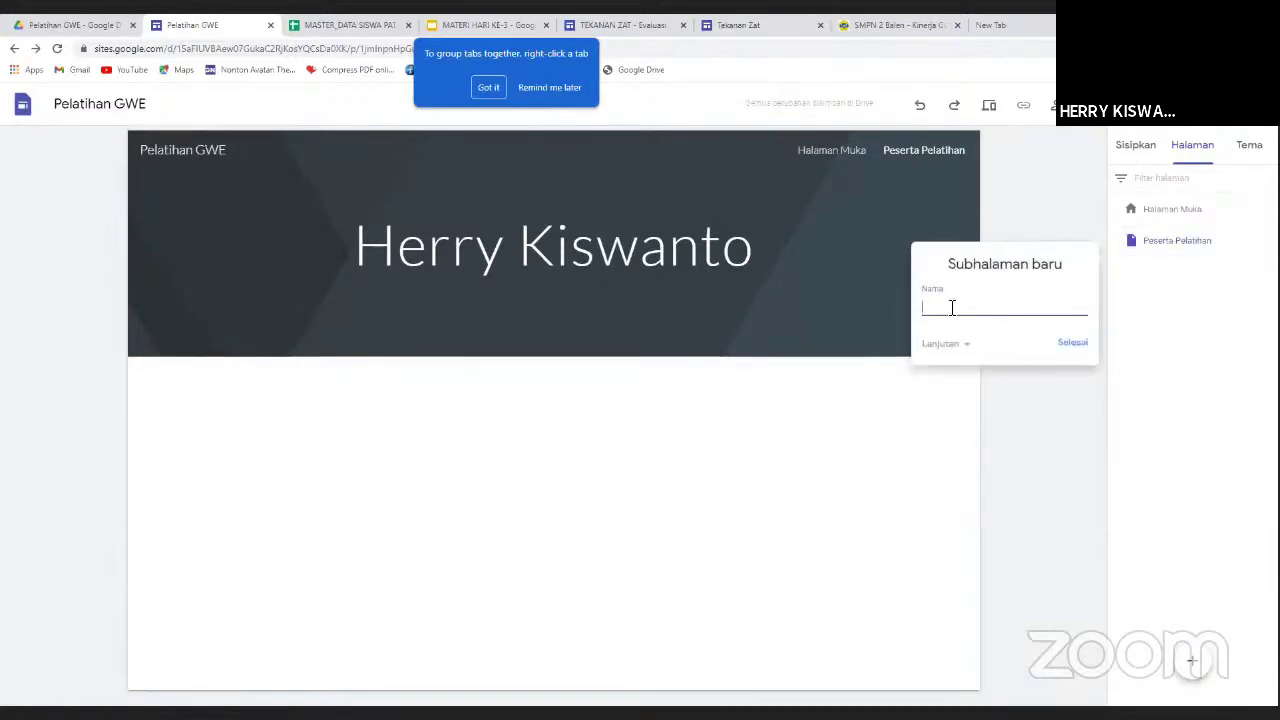
pyautogui.click(1076, 344)
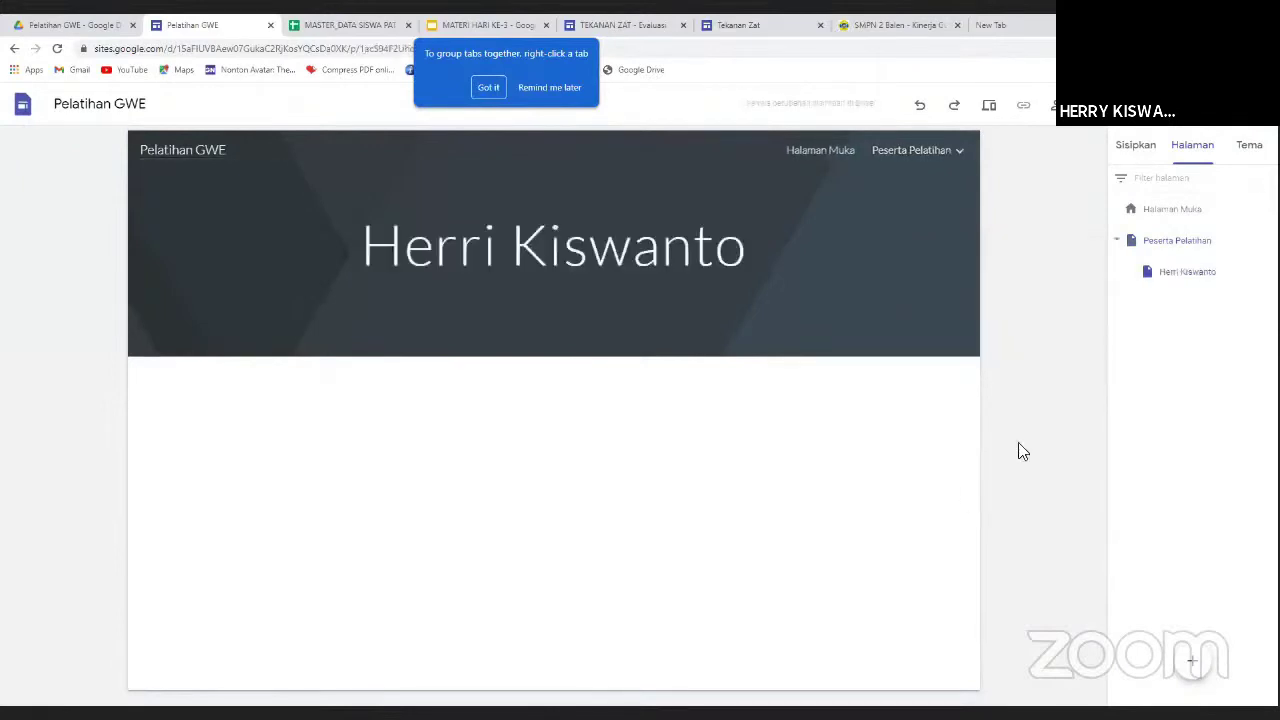
pyautogui.doubleClick(1180, 273)
pyautogui.click(1180, 273)
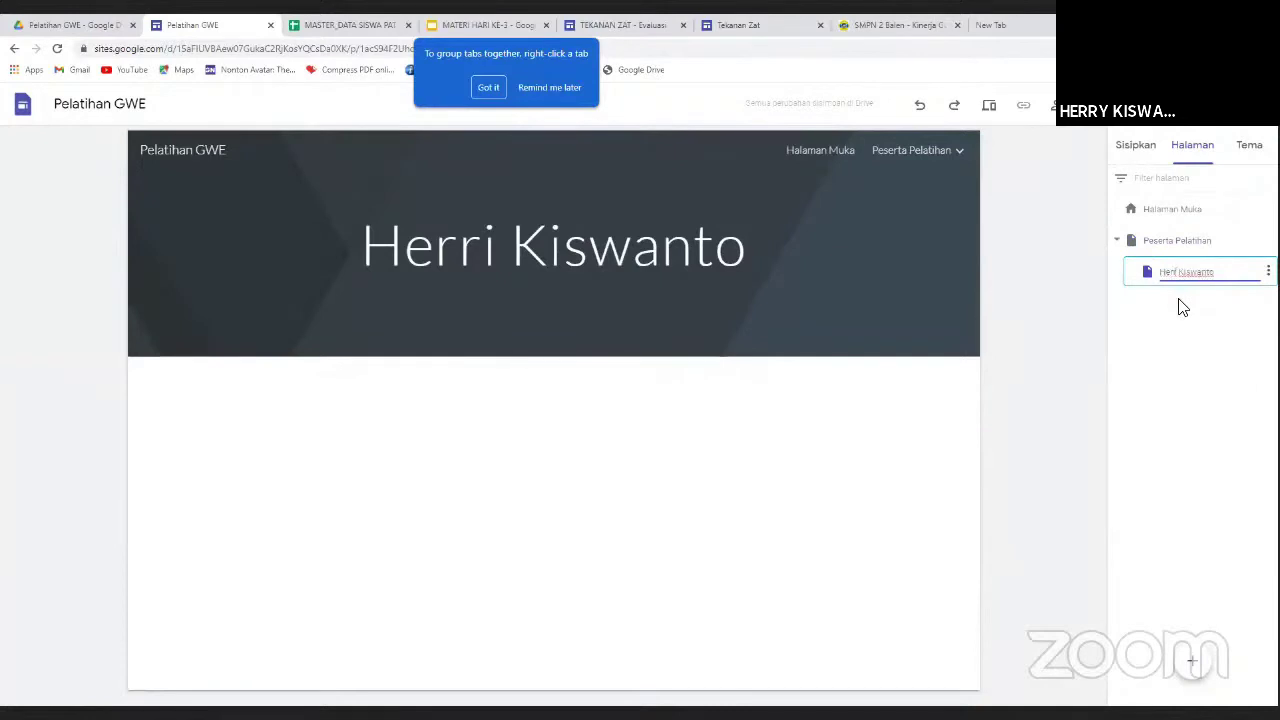
pyautogui.press('Return')
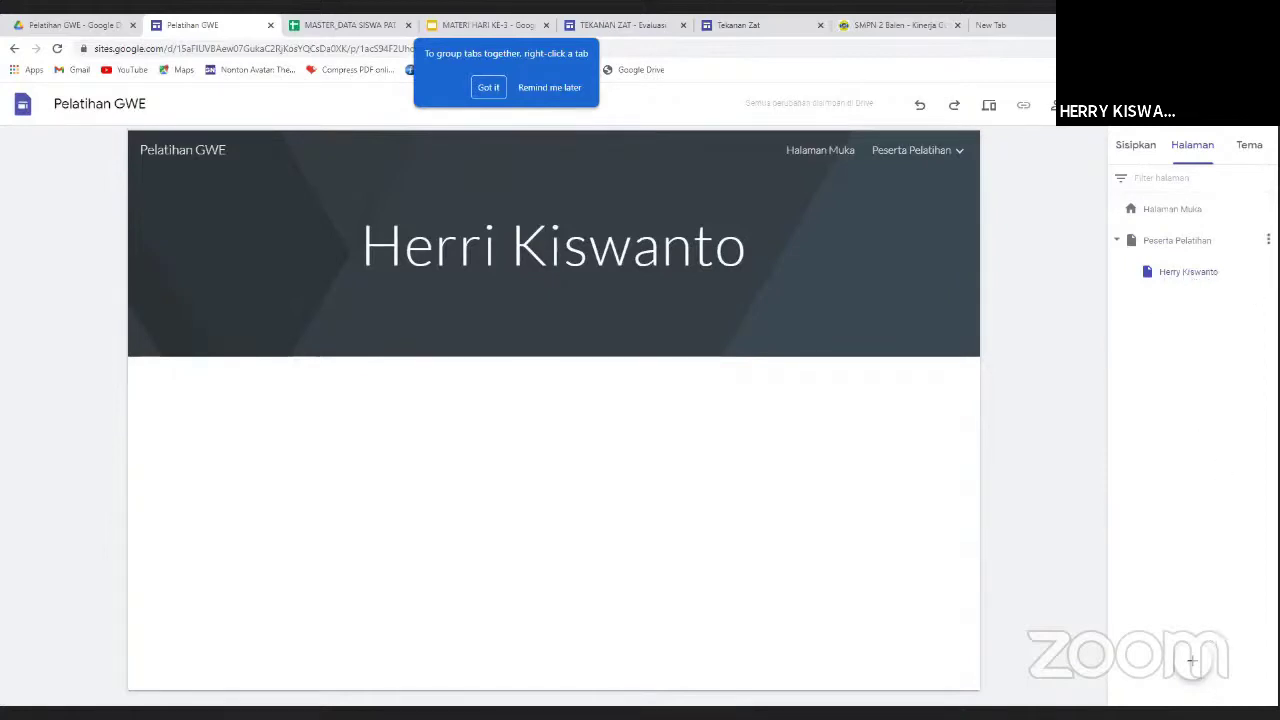
# Fix the misspelled letter in the subpage header title and add a text box below it.
pyautogui.click(1268, 240)
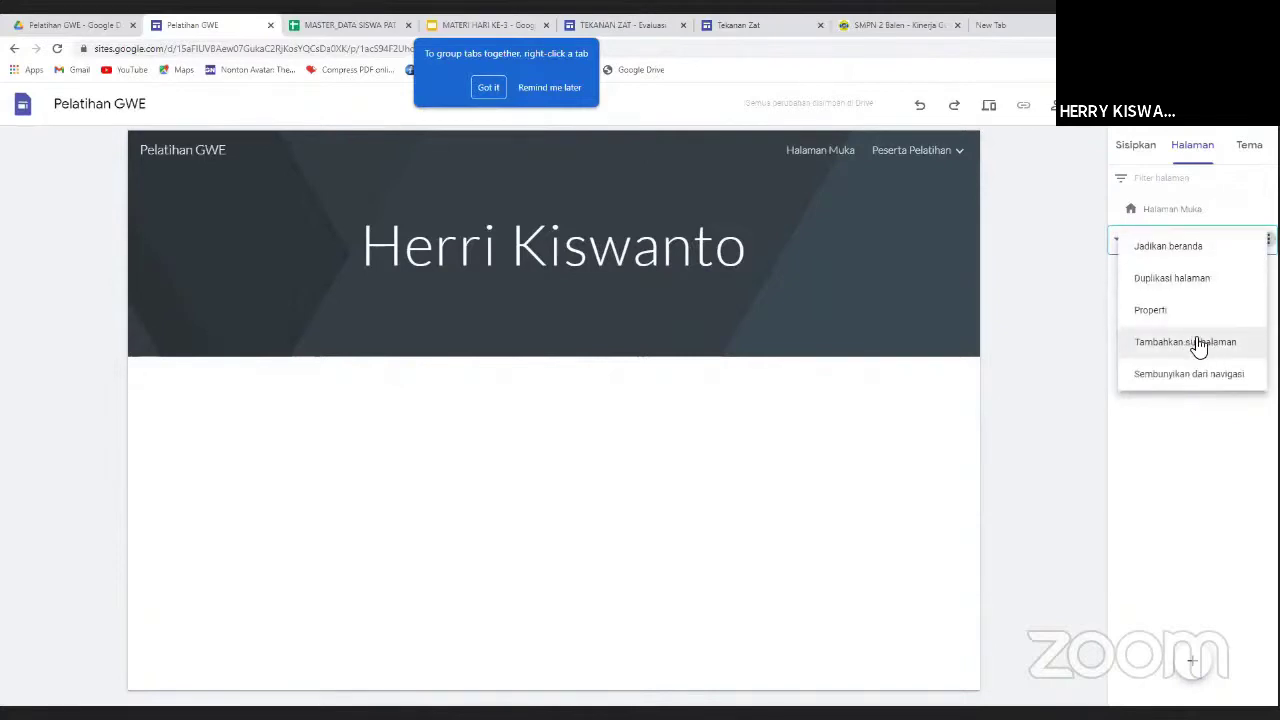
pyautogui.click(663, 441)
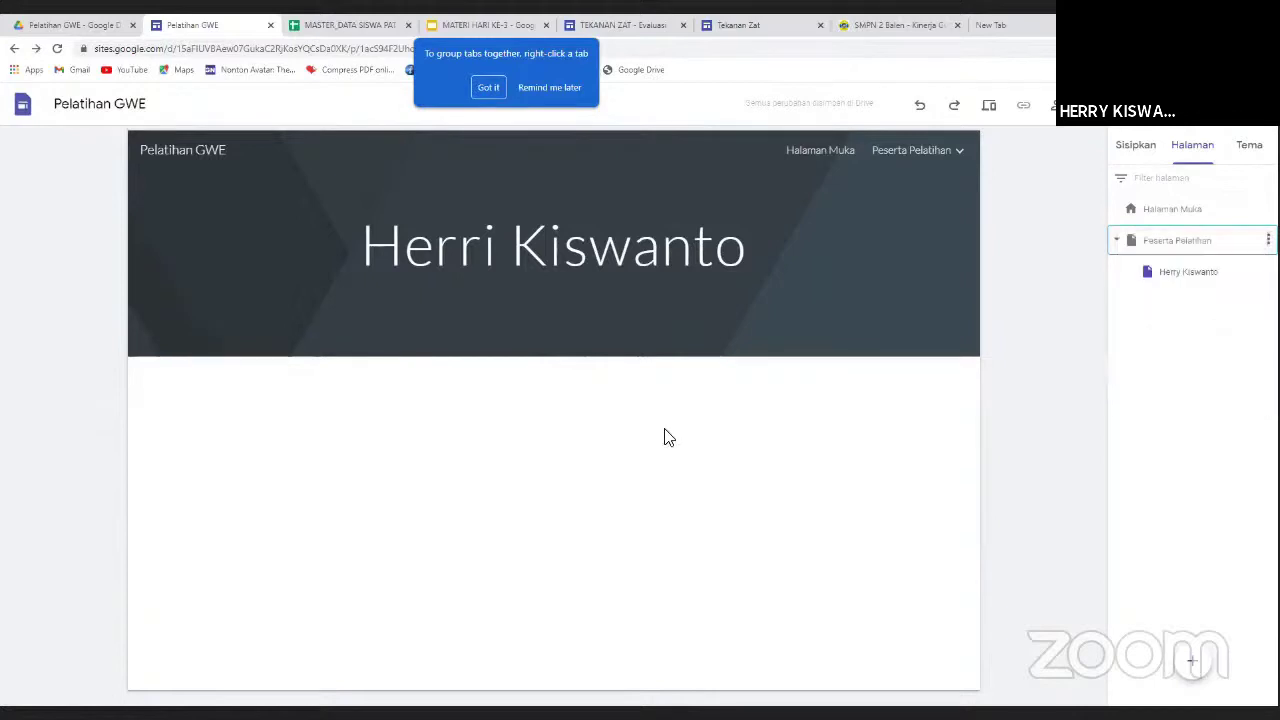
pyautogui.click(496, 250)
pyautogui.moveTo(497, 250); pyautogui.dragTo(490, 256)
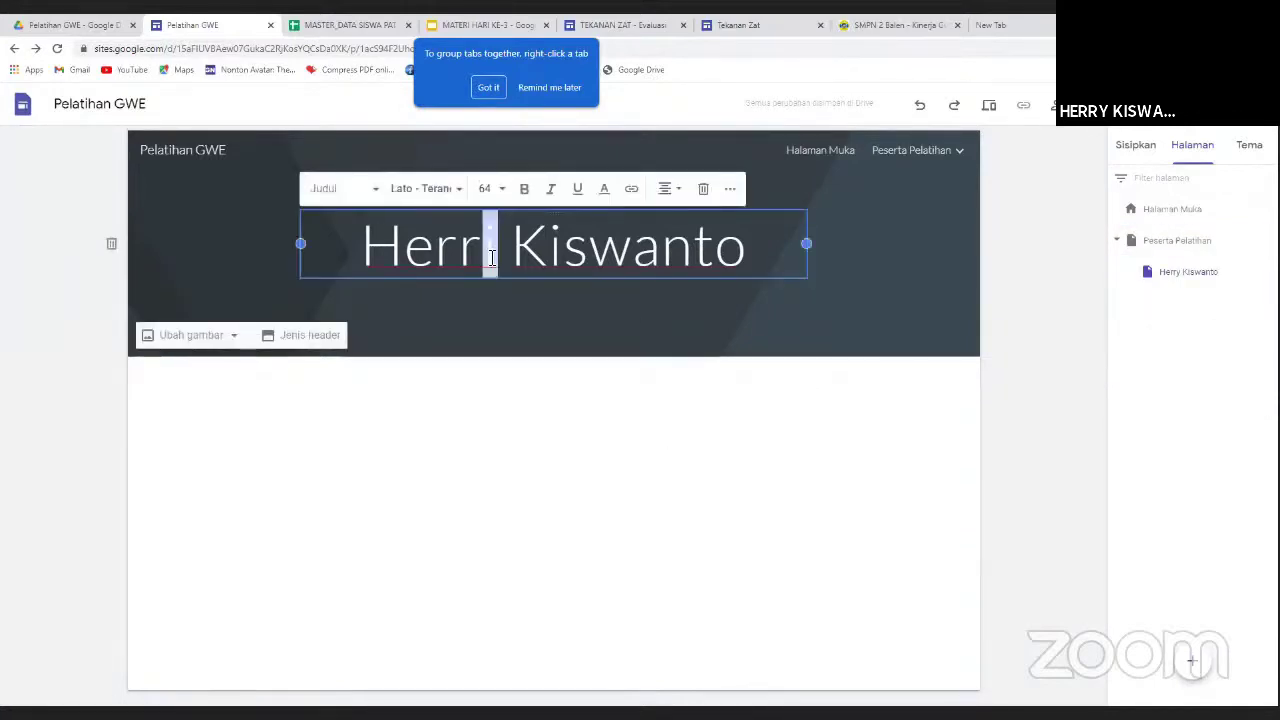
pyautogui.write('y')
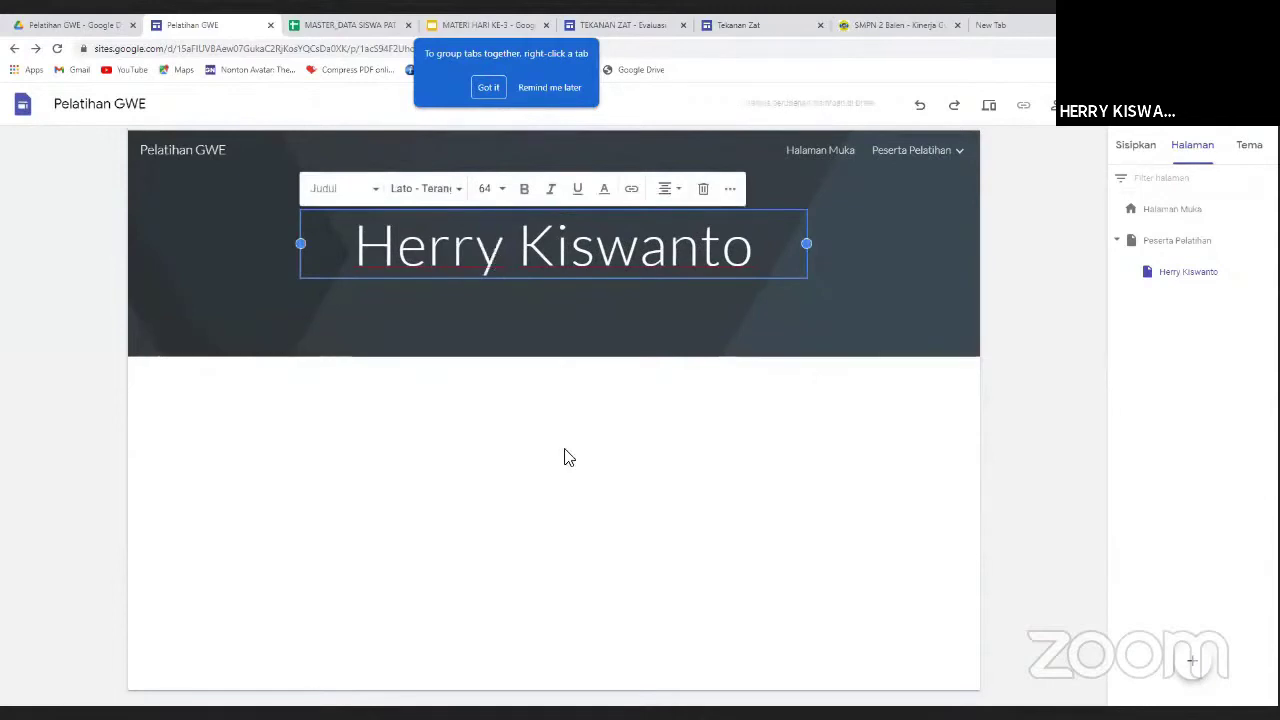
pyautogui.click(564, 457)
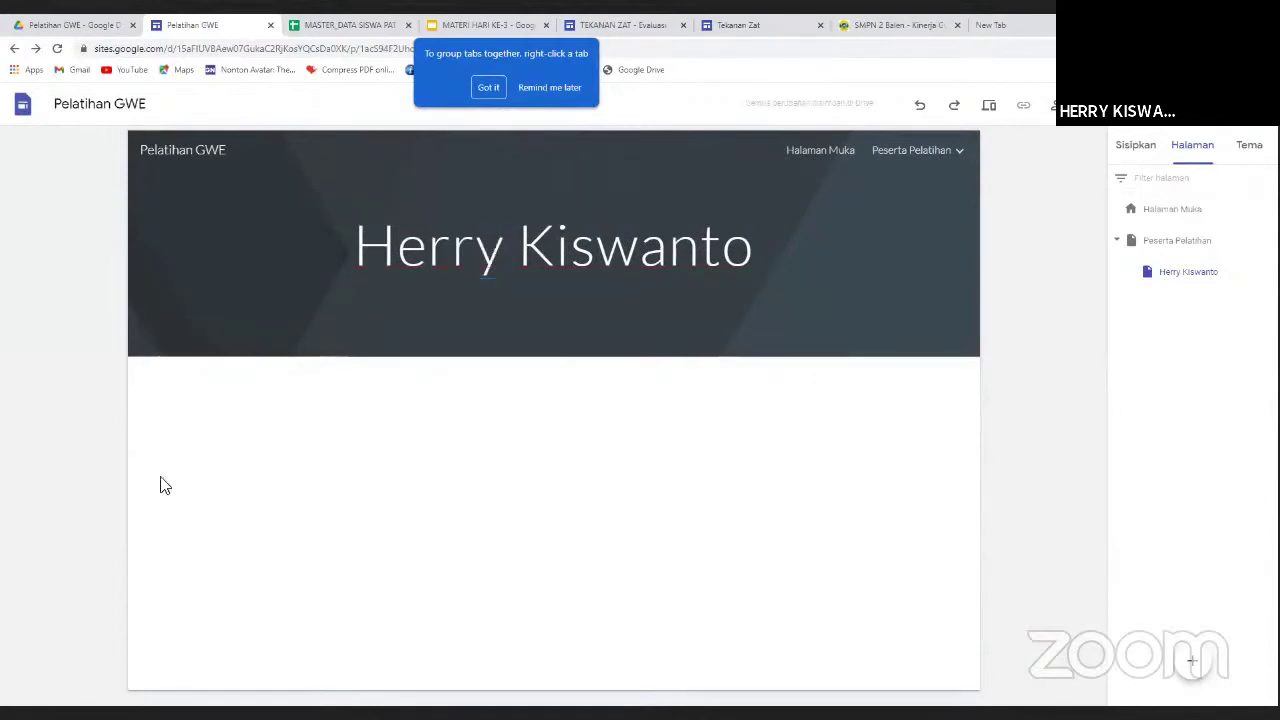
pyautogui.doubleClick(400, 420)
pyautogui.click(400, 429)
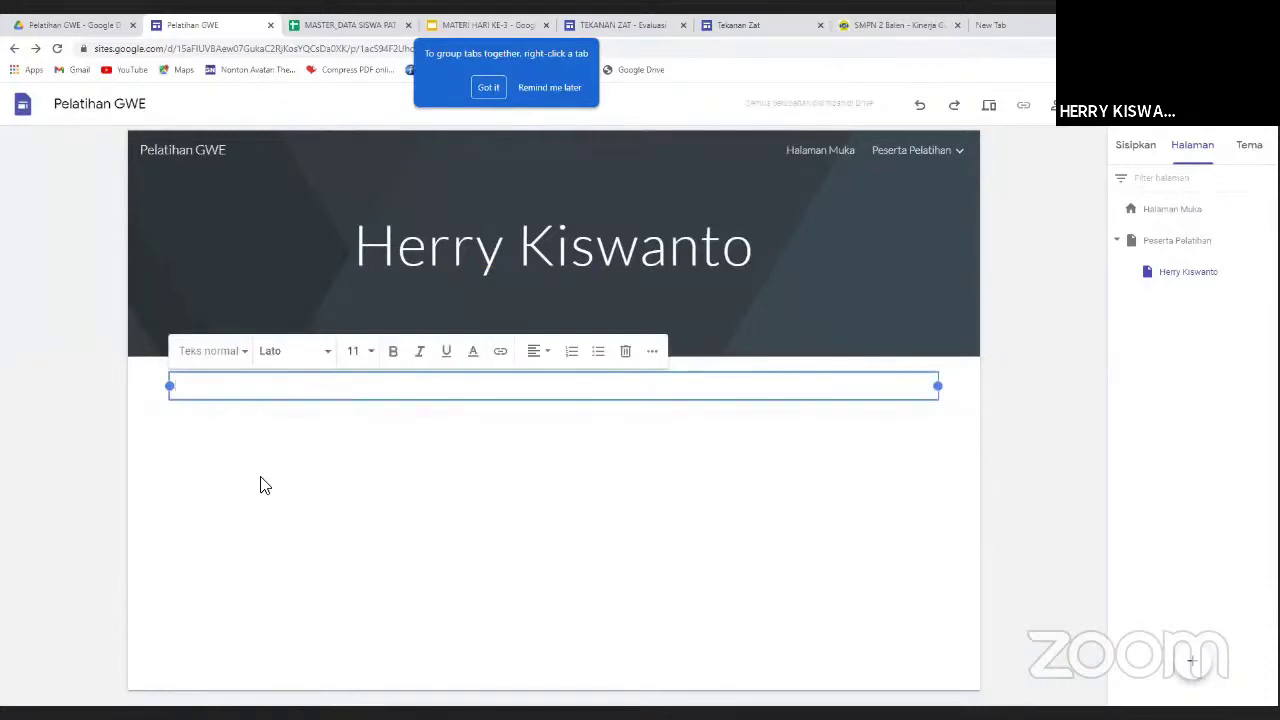
# Write 'Perkenalkan Saya …, Guru SMP Negeri 2 Balen Kabupaten Bojonegoro.' with the participant's name in the text box.
pyautogui.write('Be')
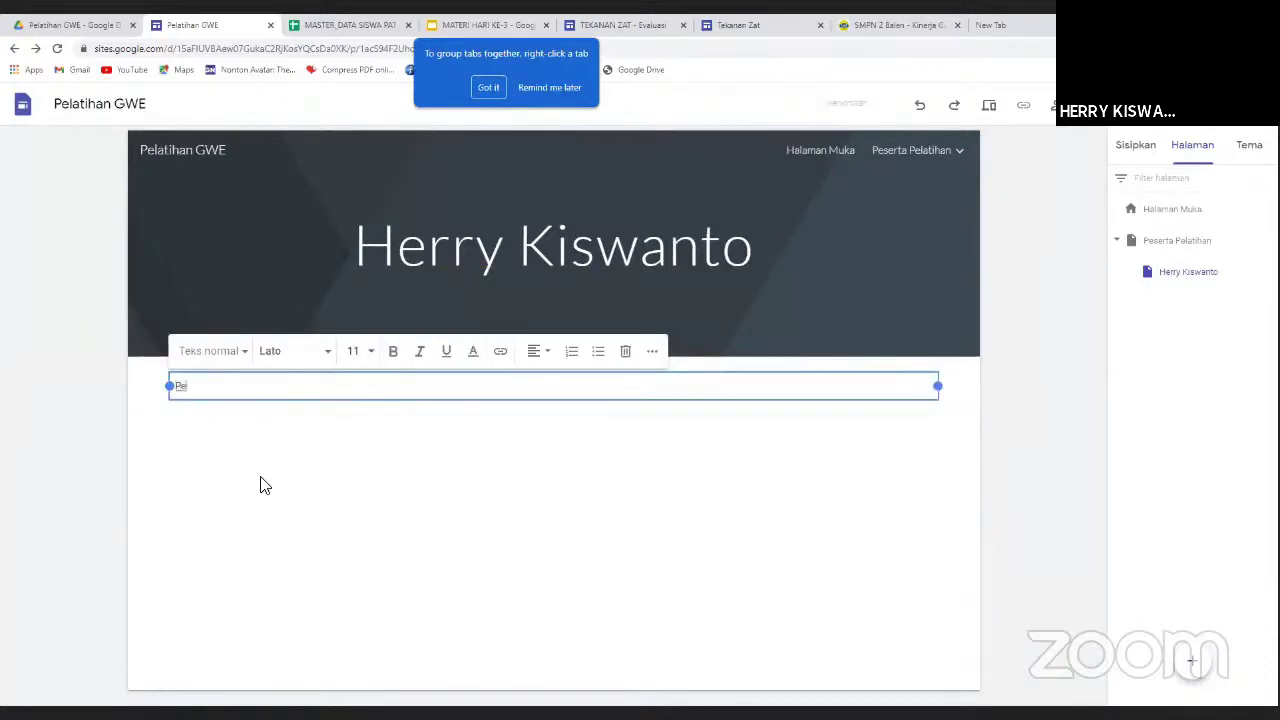
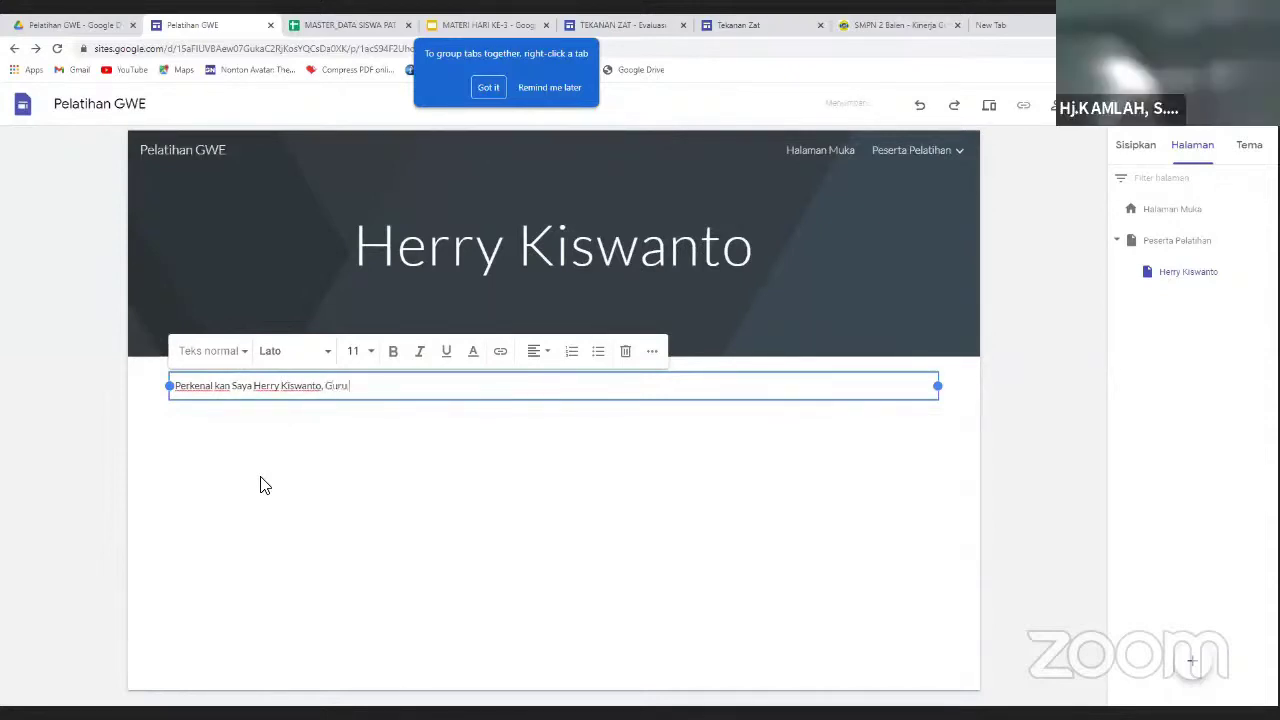
pyautogui.write(' SMP')
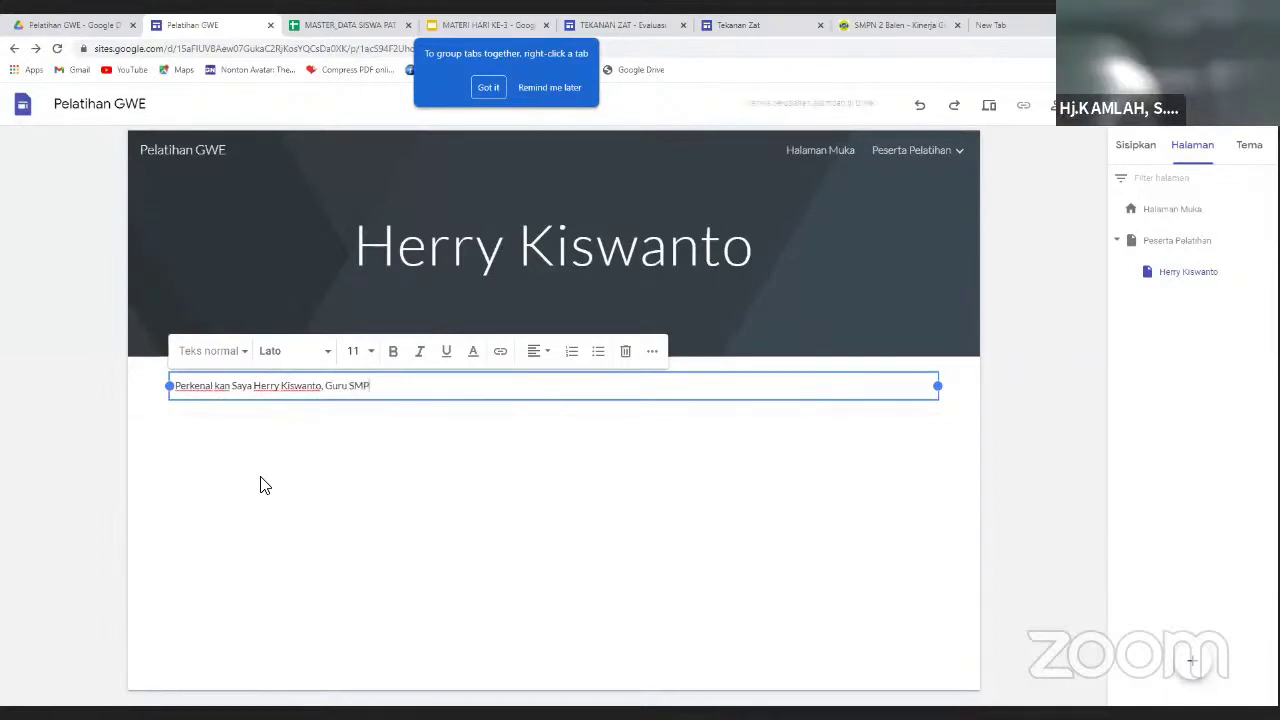
pyautogui.write(' Negeri')
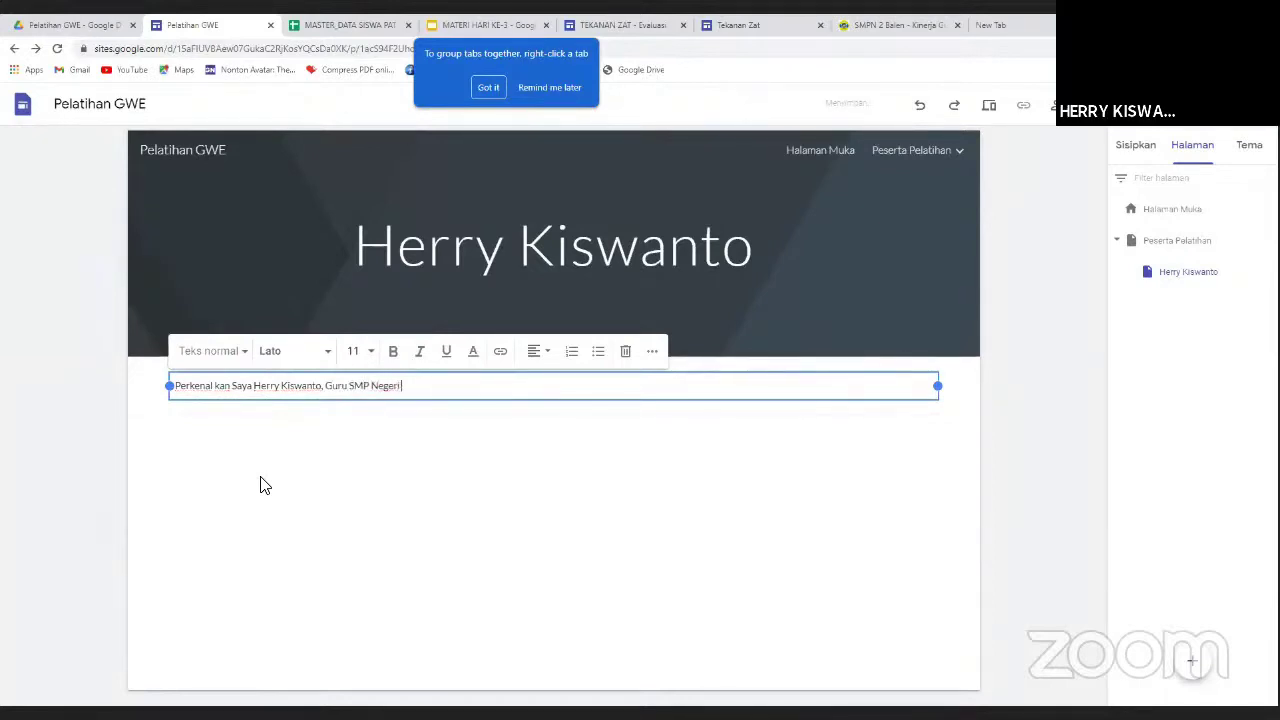
pyautogui.write(' 2 Balen')
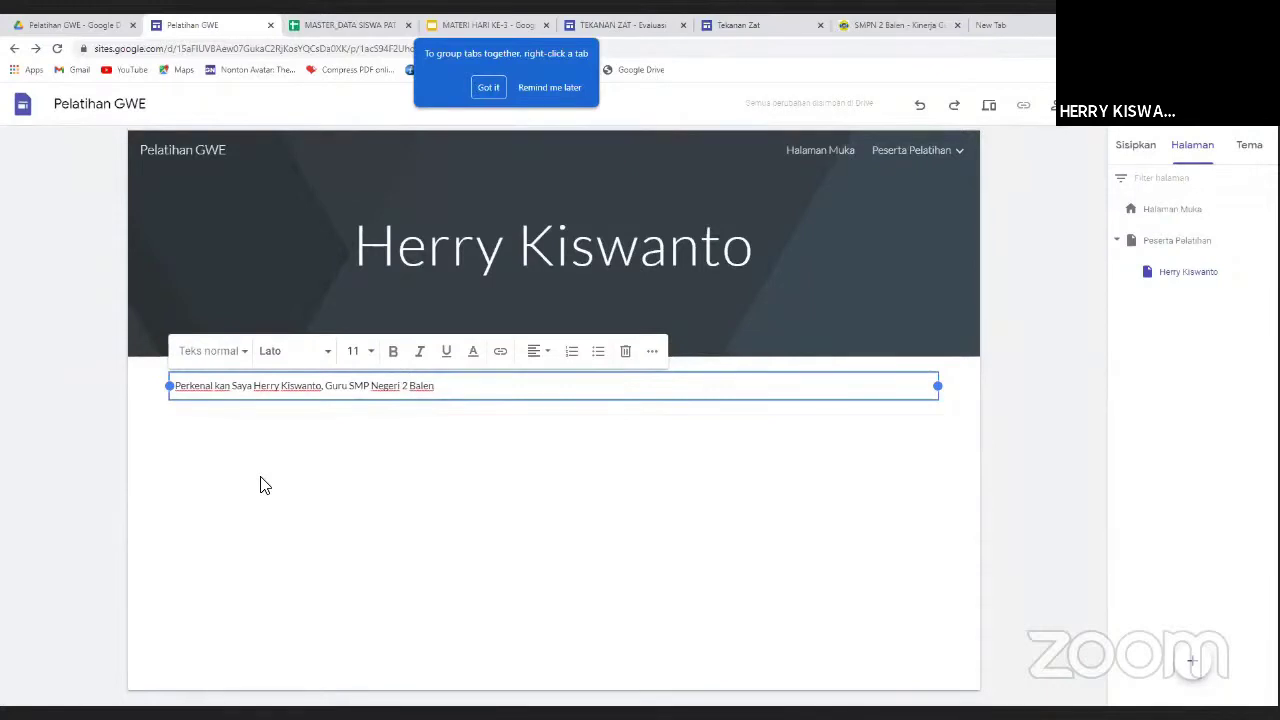
pyautogui.write('K')
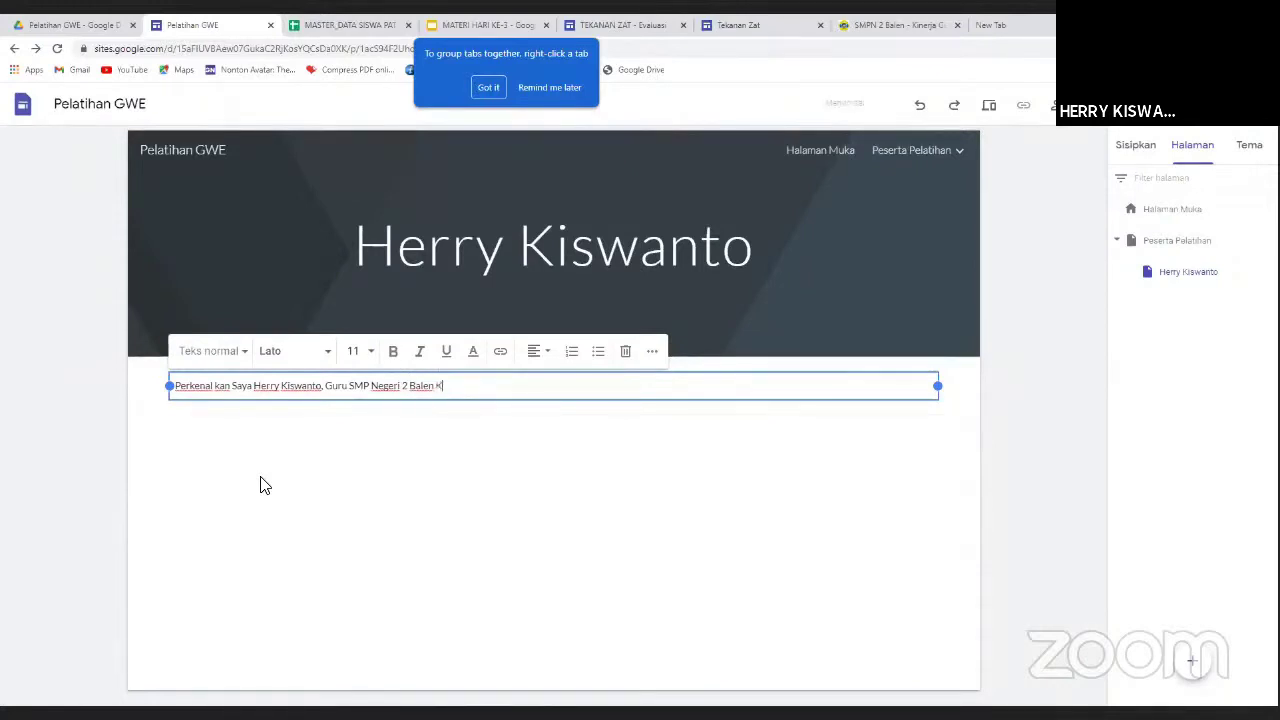
pyautogui.write('abupaten Bojon')
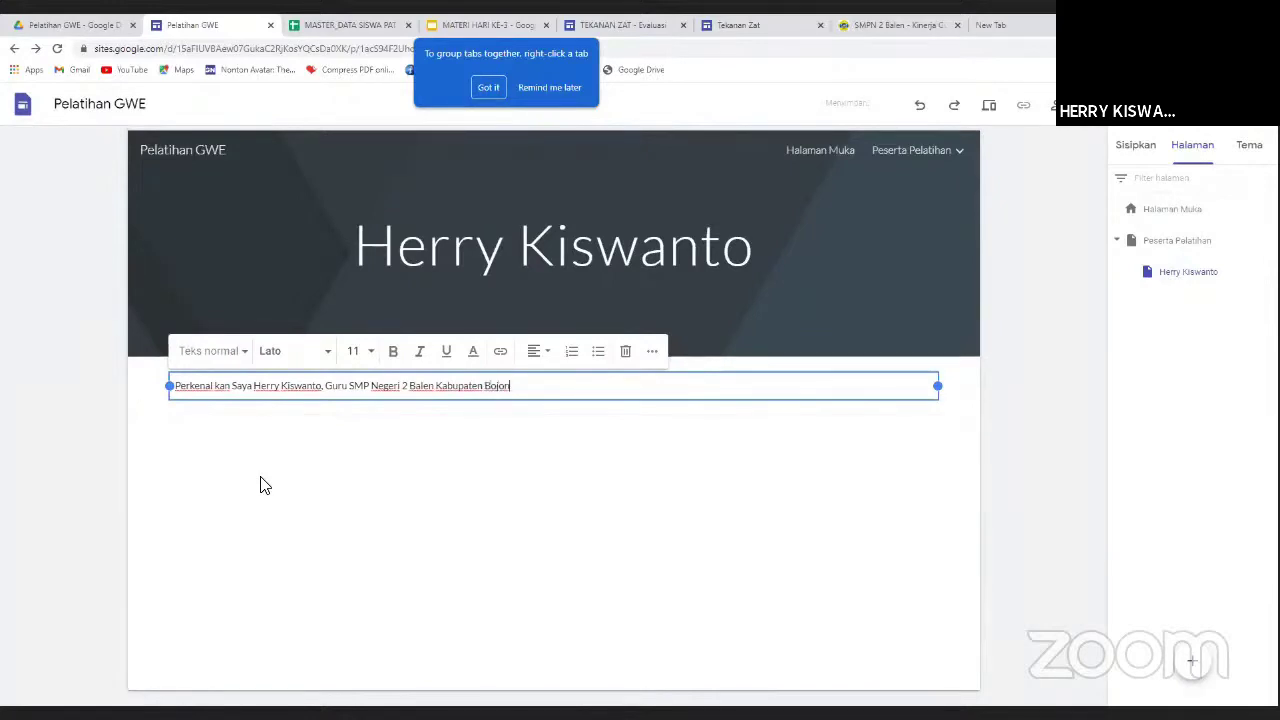
pyautogui.write('egoro.')
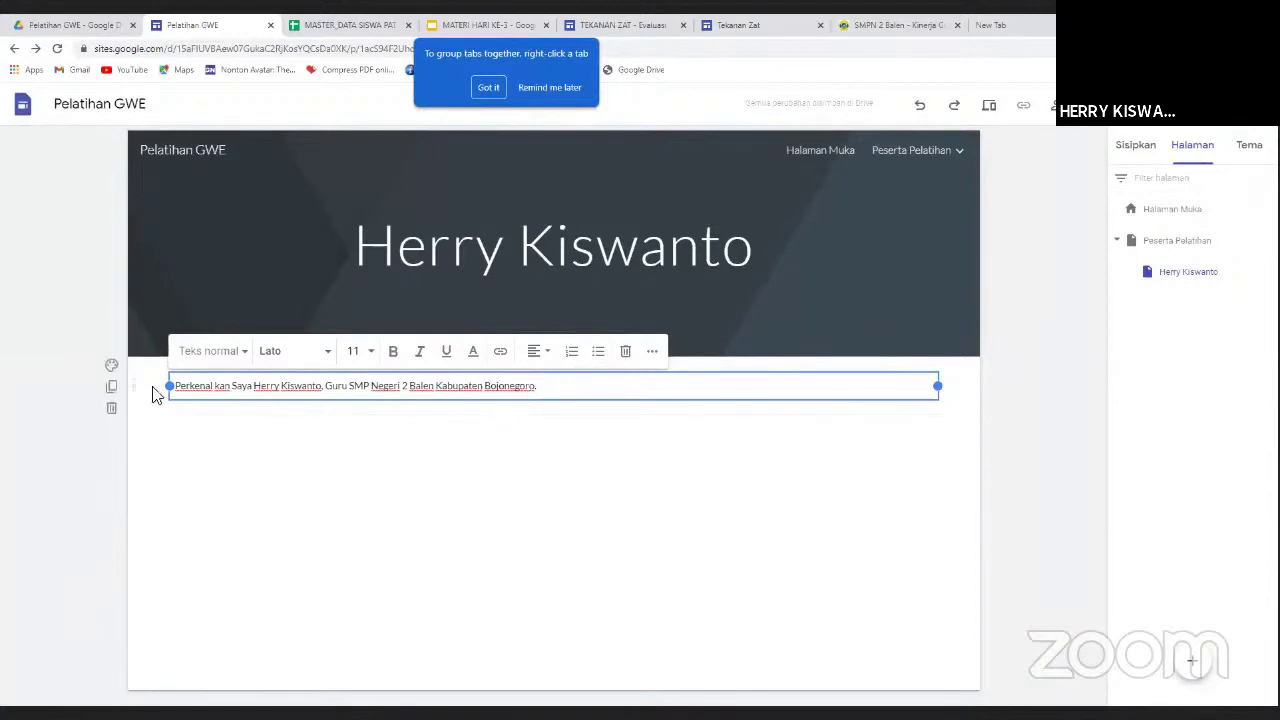
pyautogui.click(215, 386)
pyautogui.press('BackSpace')
pyautogui.click(497, 474)
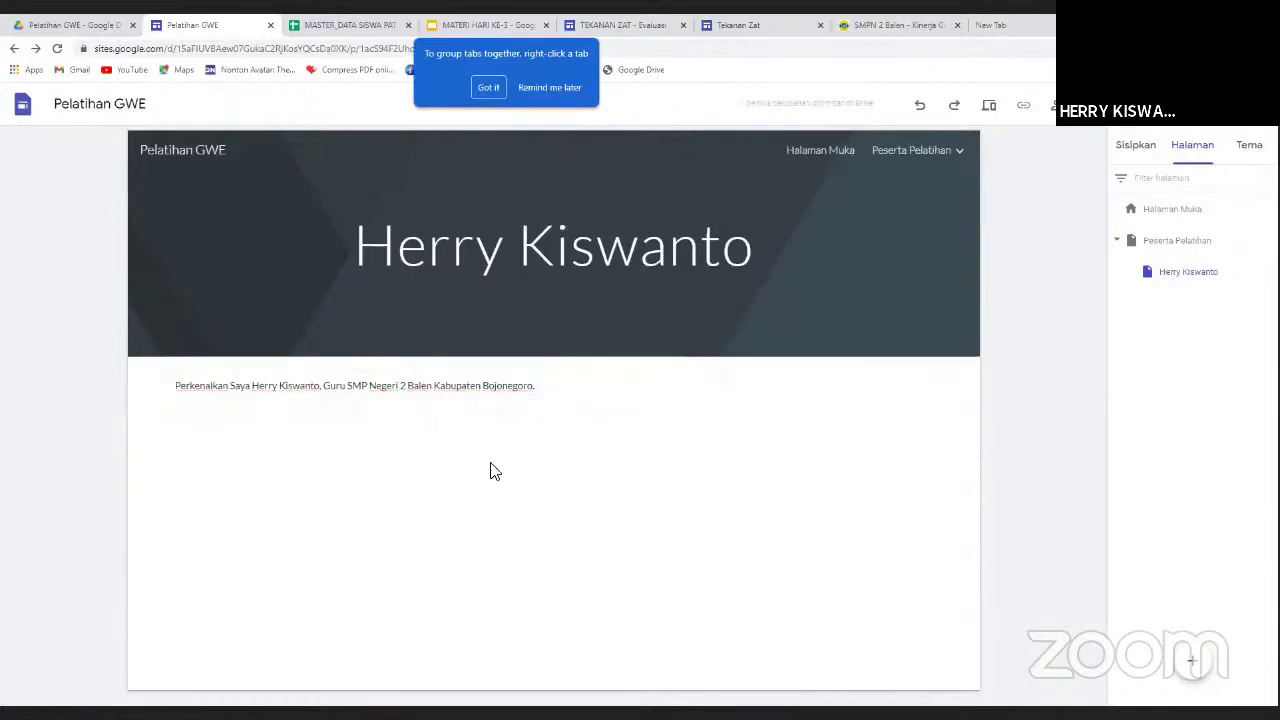
# Insert the round badge photo from the Drive Saya folder Badge GCE L1 below the introduction.
pyautogui.doubleClick(422, 455)
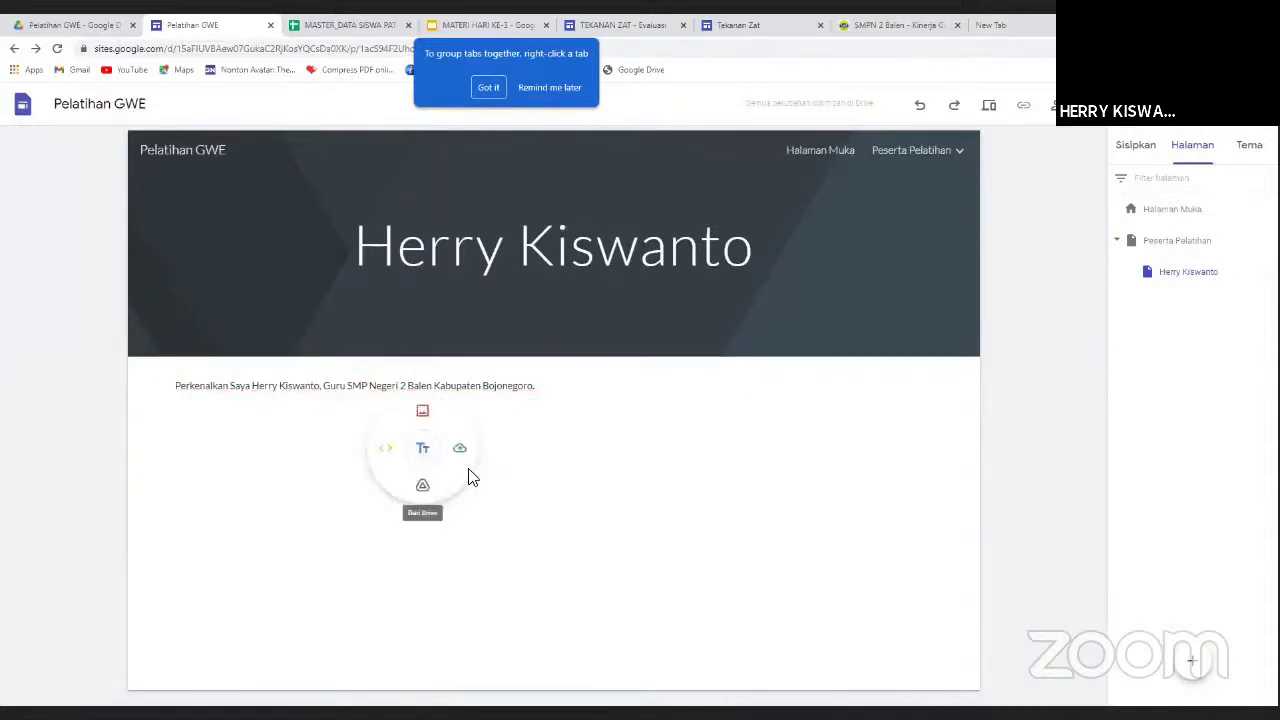
pyautogui.click(423, 412)
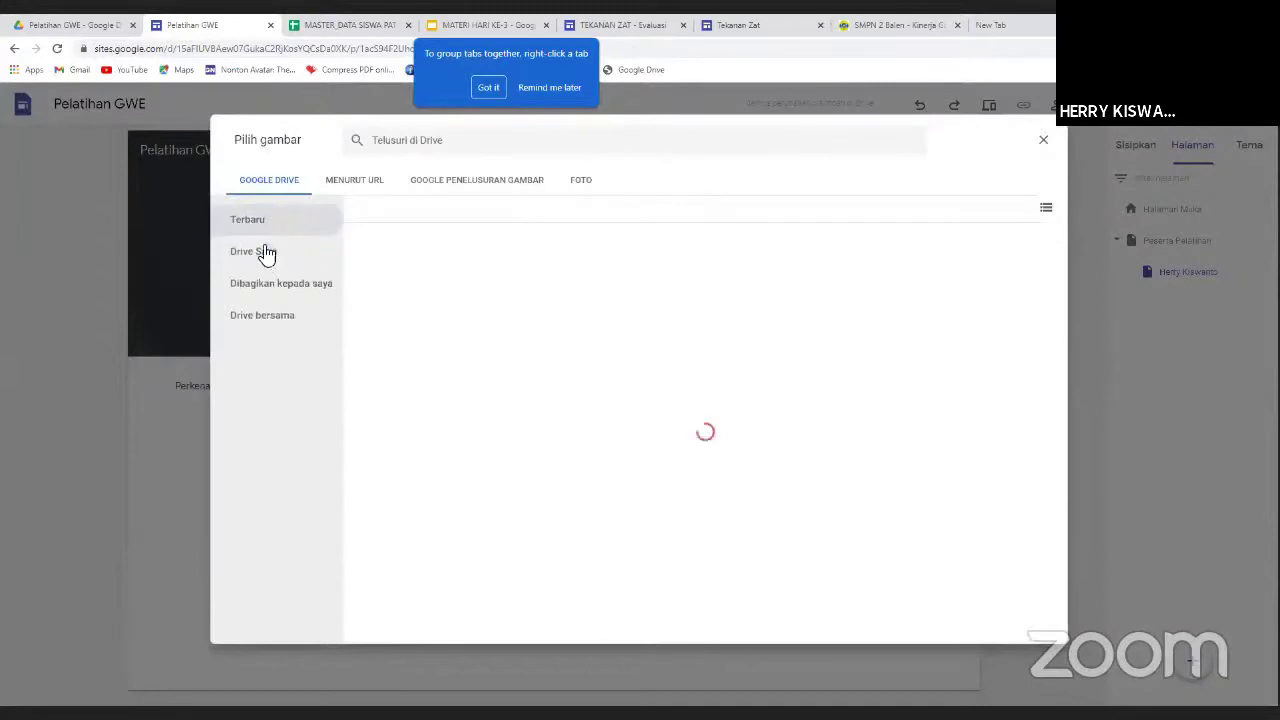
pyautogui.click(264, 260)
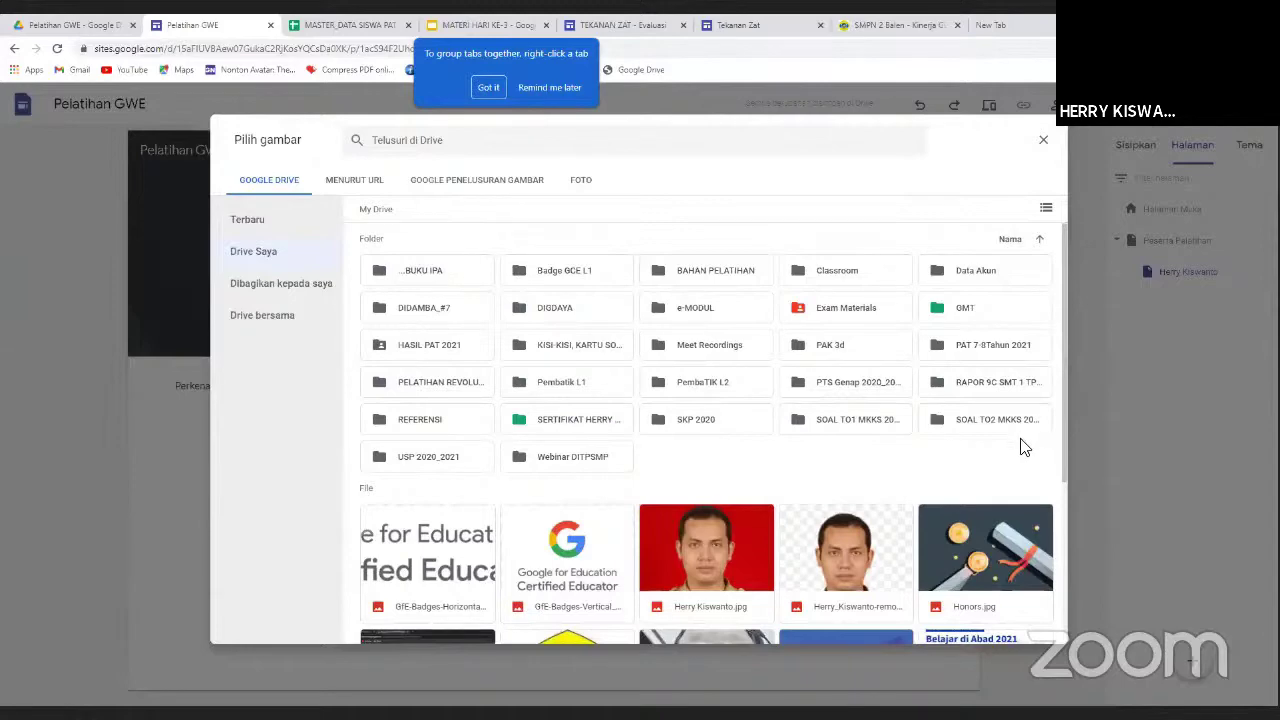
pyautogui.scroll(-3, 1021, 443)
pyautogui.scroll(-3, 1020, 446)
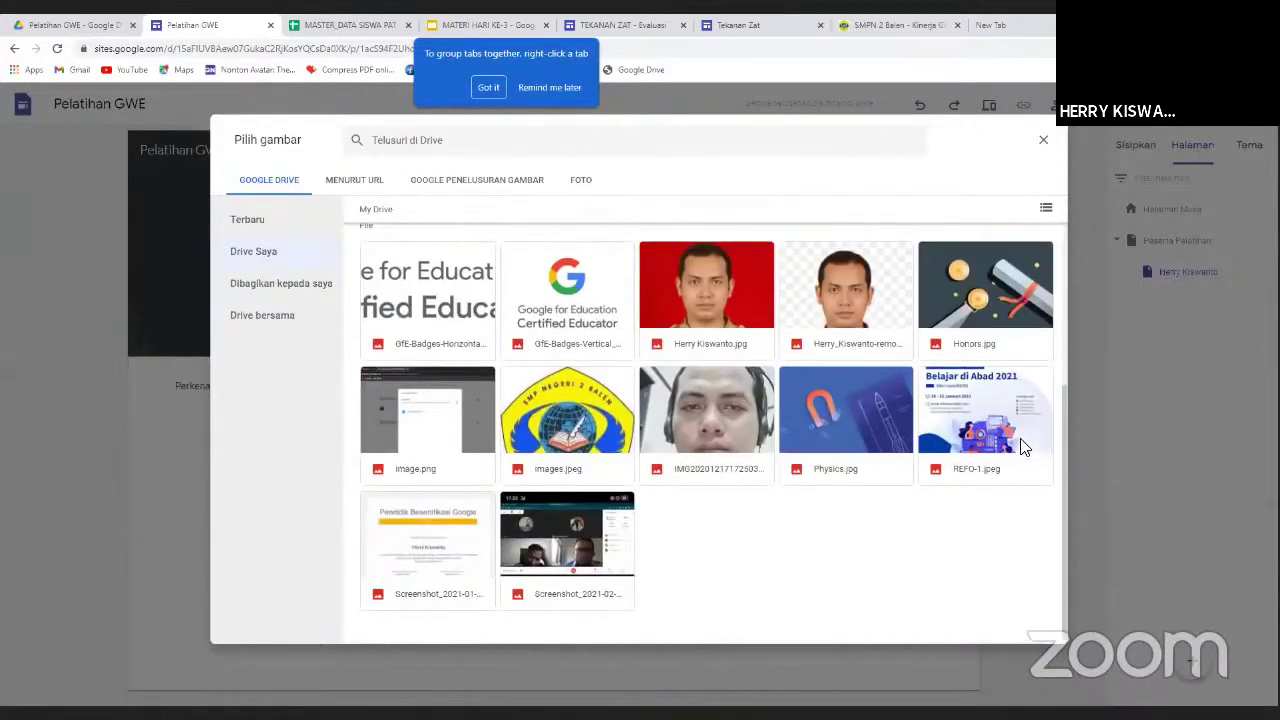
pyautogui.scroll(6, 1002, 434)
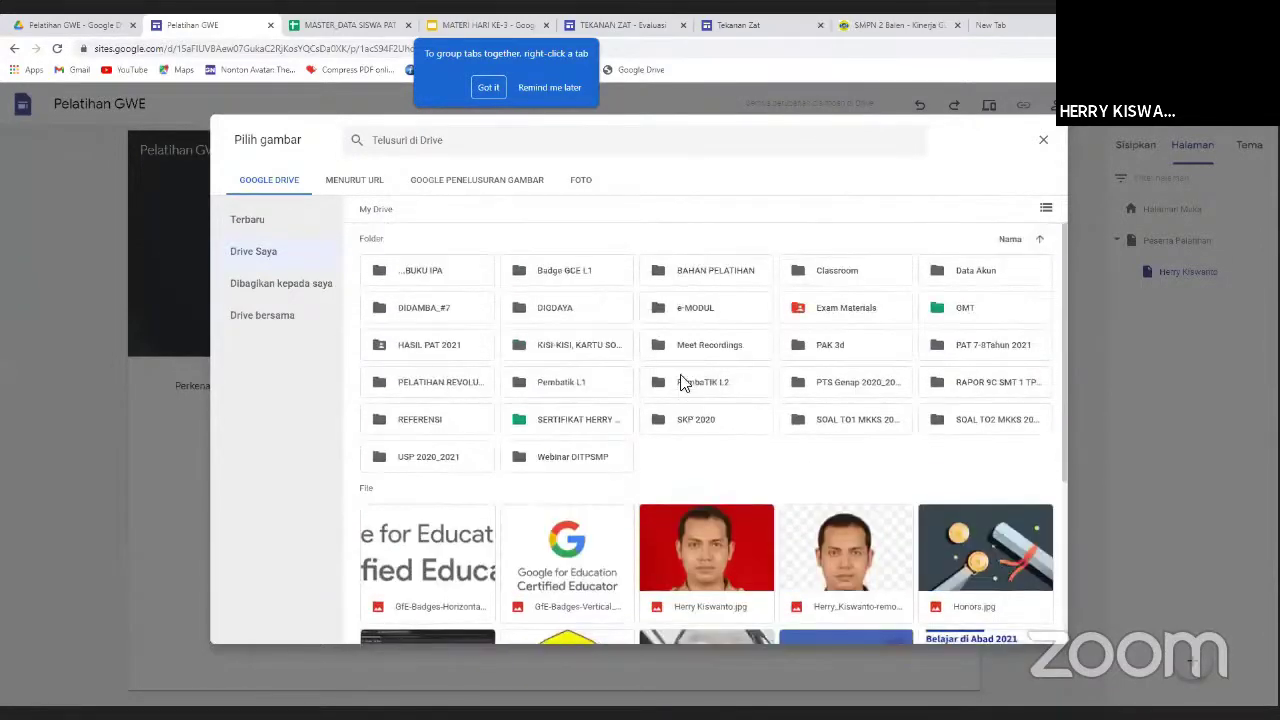
pyautogui.doubleClick(555, 278)
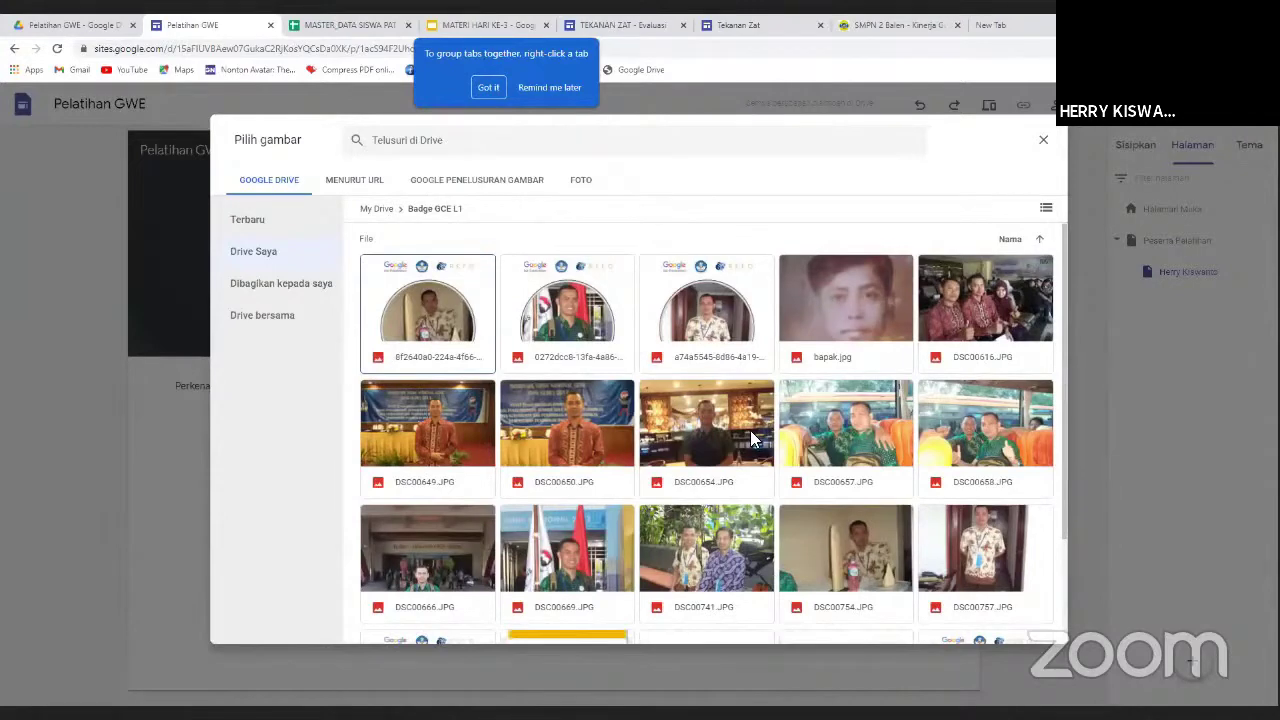
pyautogui.scroll(-2, 641, 484)
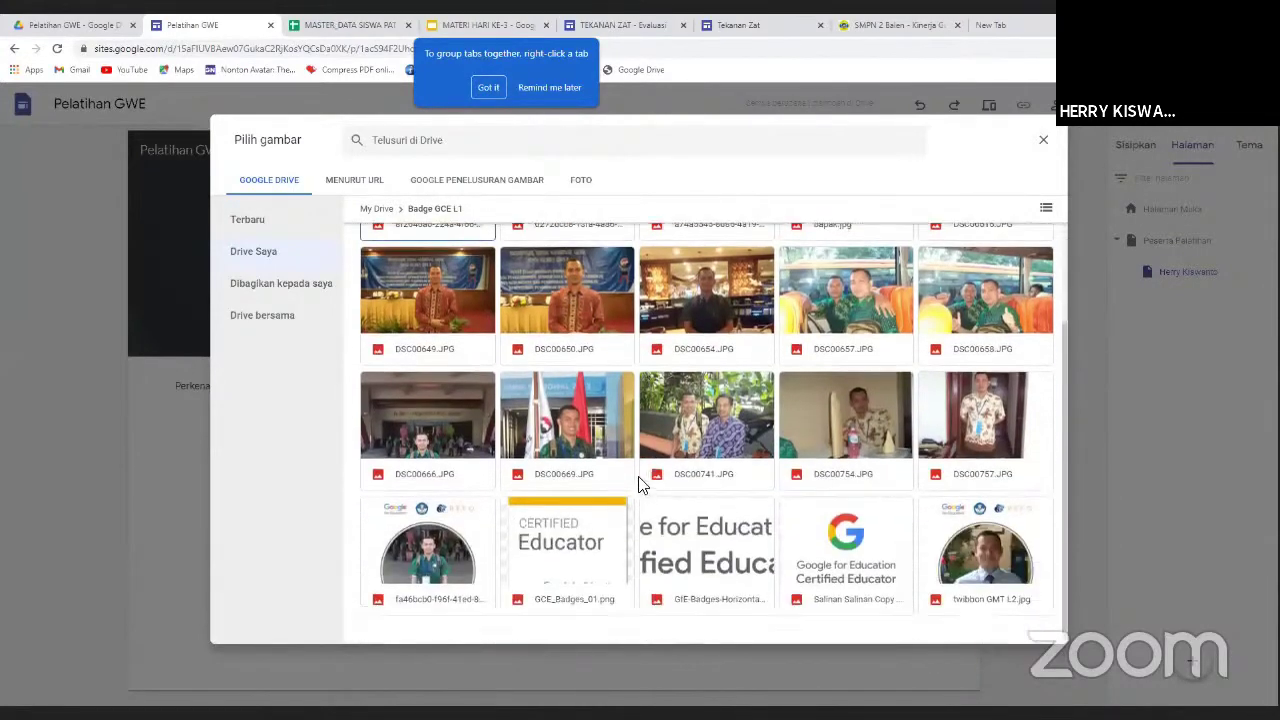
pyautogui.scroll(-1, 641, 484)
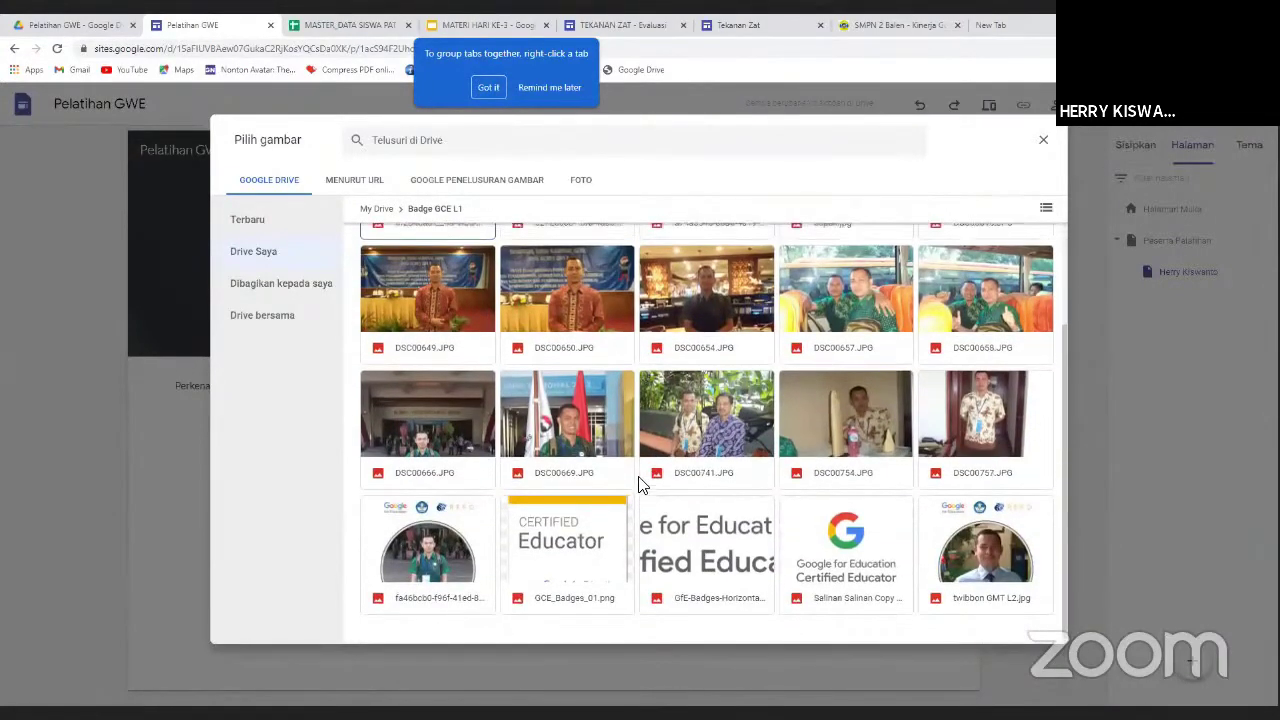
pyautogui.scroll(1, 641, 484)
pyautogui.scroll(-2, 641, 484)
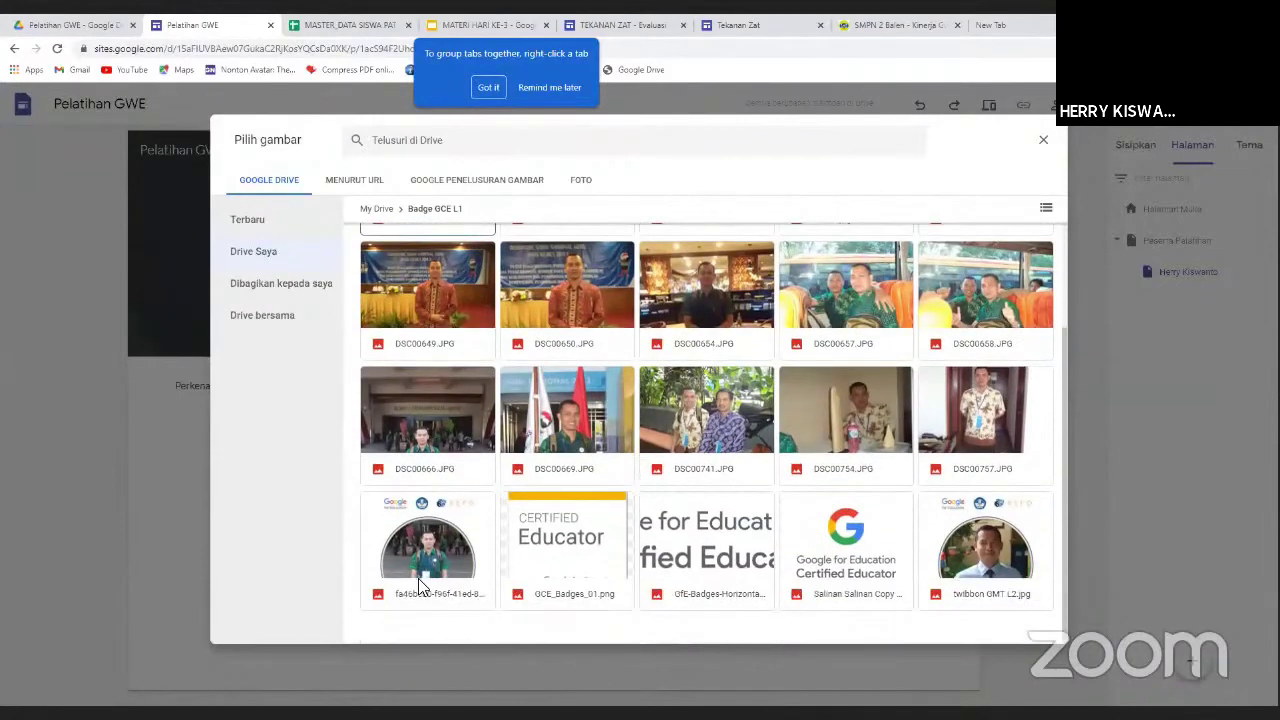
pyautogui.click(428, 542)
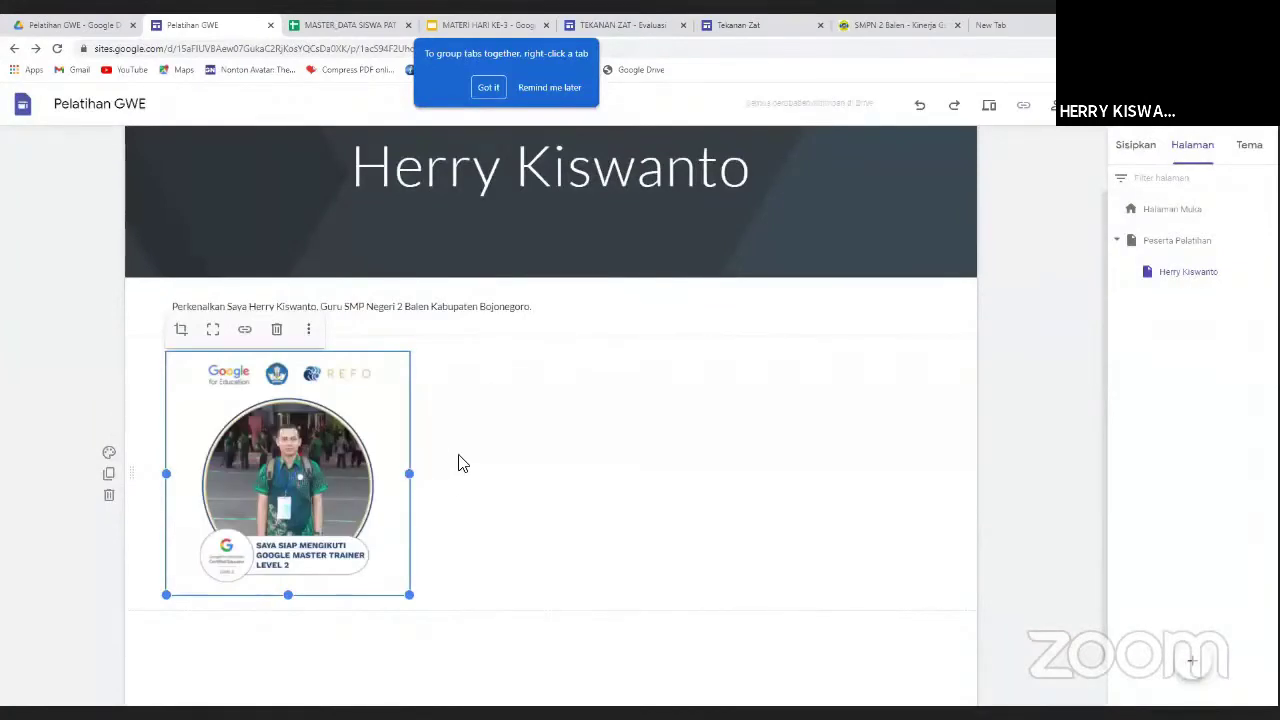
# Select the badge photo section and show the Sisipkan panel's embed options.
pyautogui.click(490, 456)
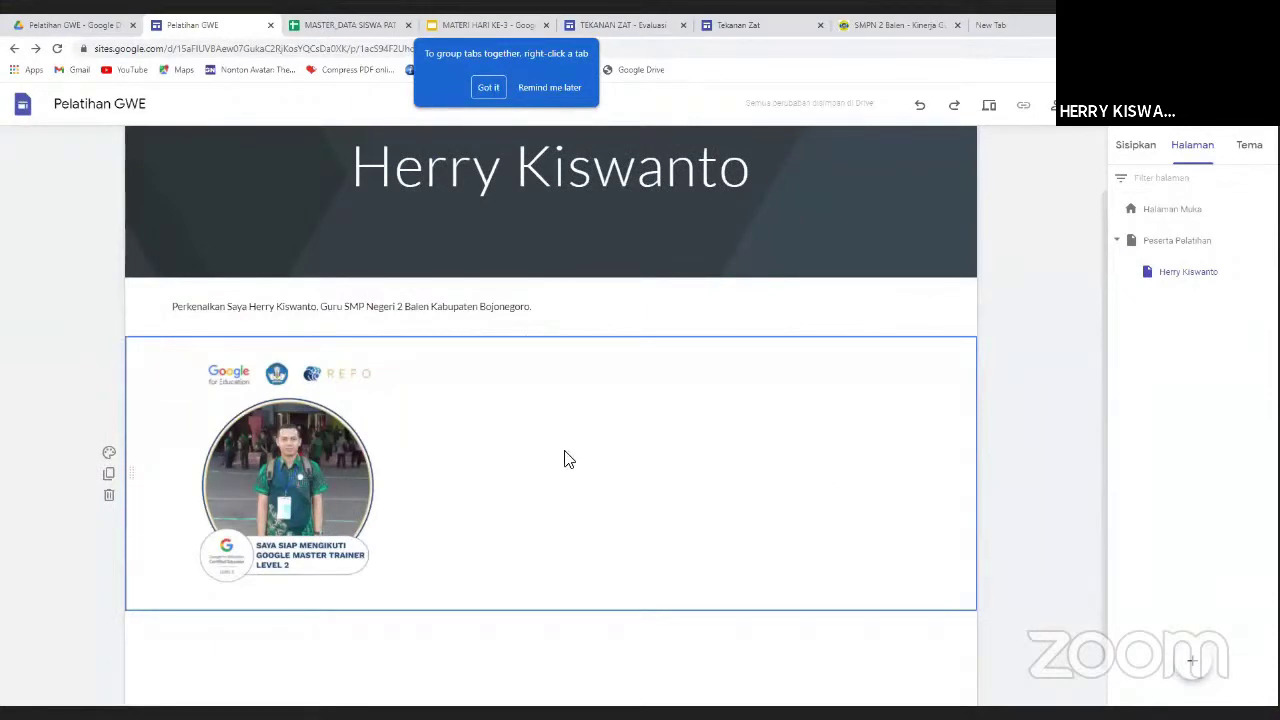
pyautogui.scroll(-1, 540, 515)
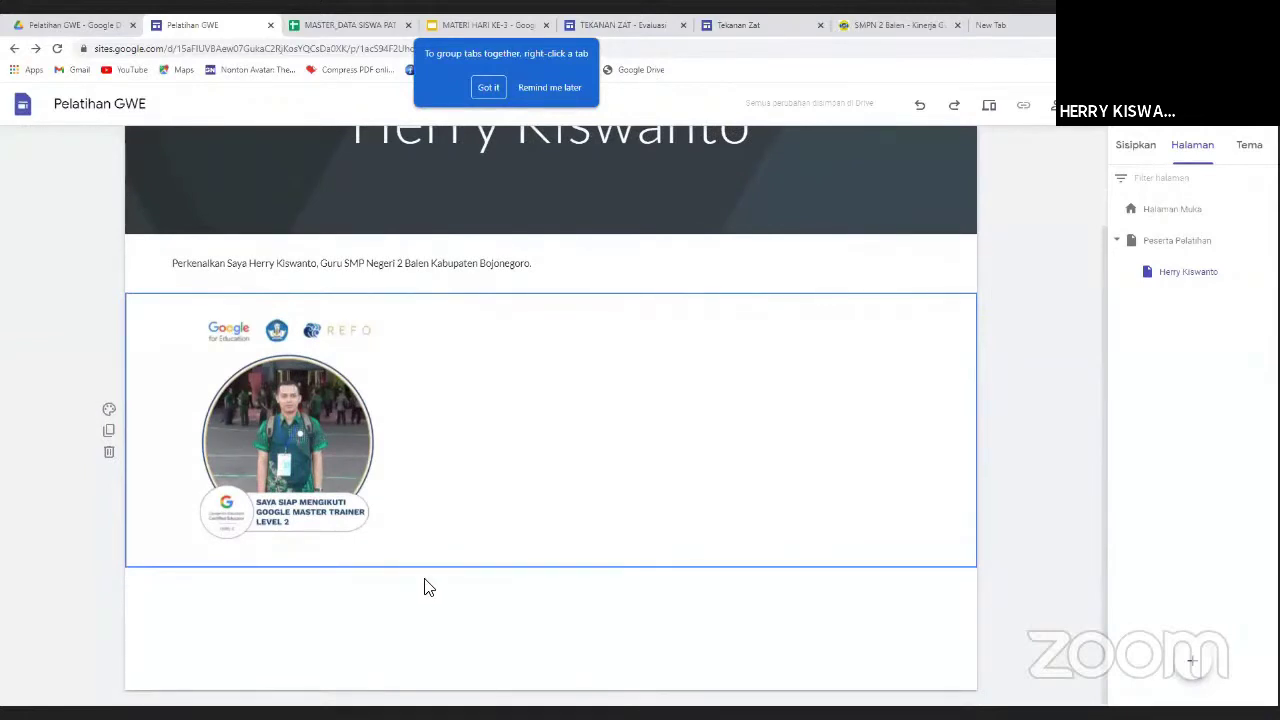
pyautogui.click(1136, 147)
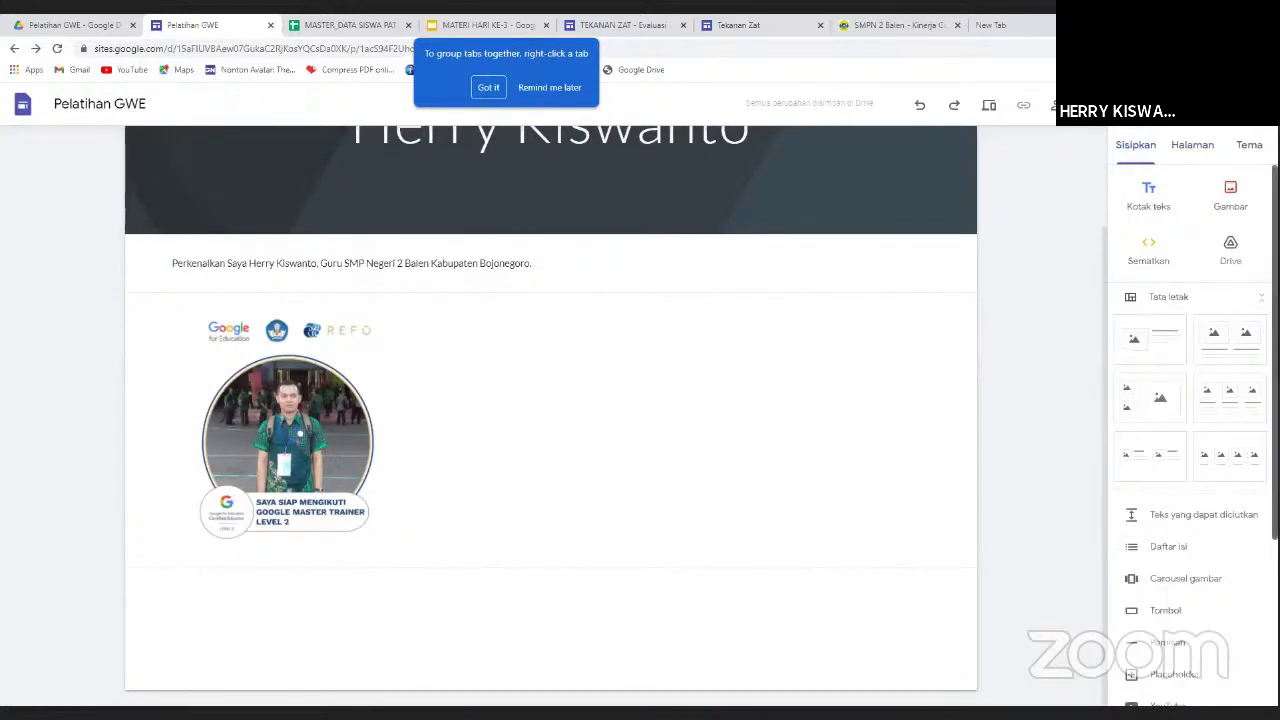
pyautogui.scroll(-3, 1190, 420)
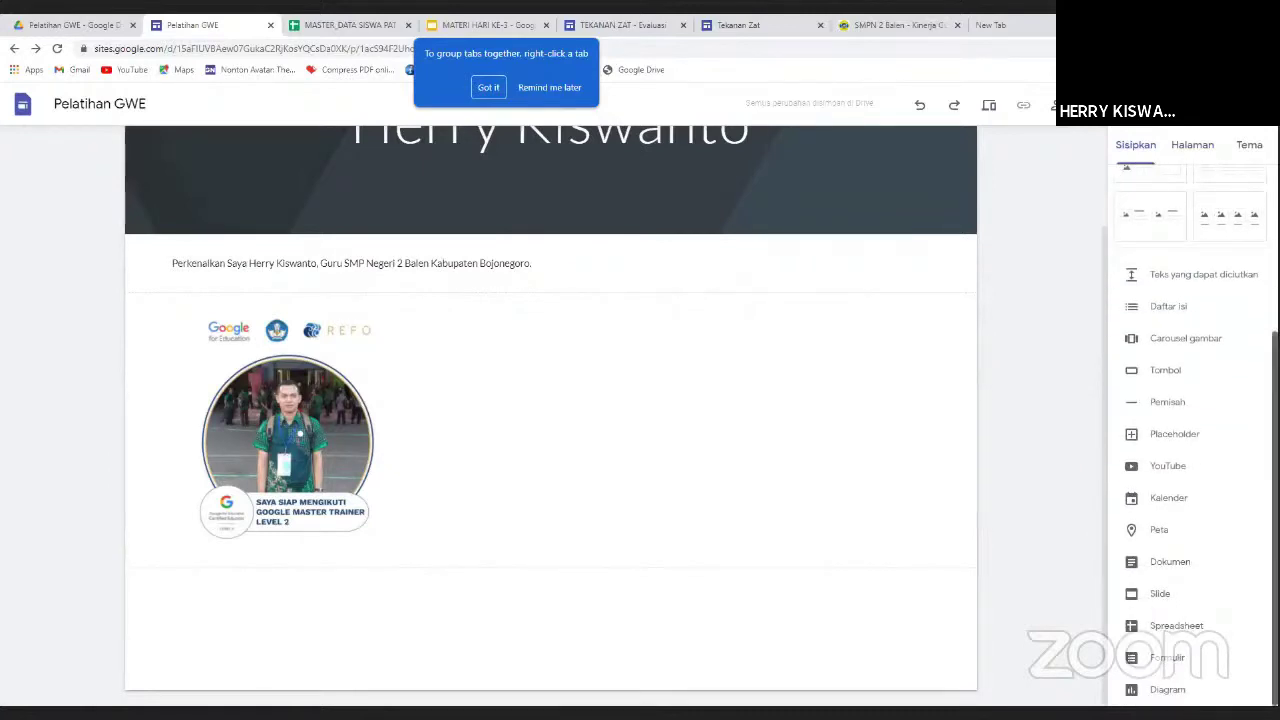
pyautogui.scroll(2, 1190, 430)
pyautogui.scroll(-2, 1190, 430)
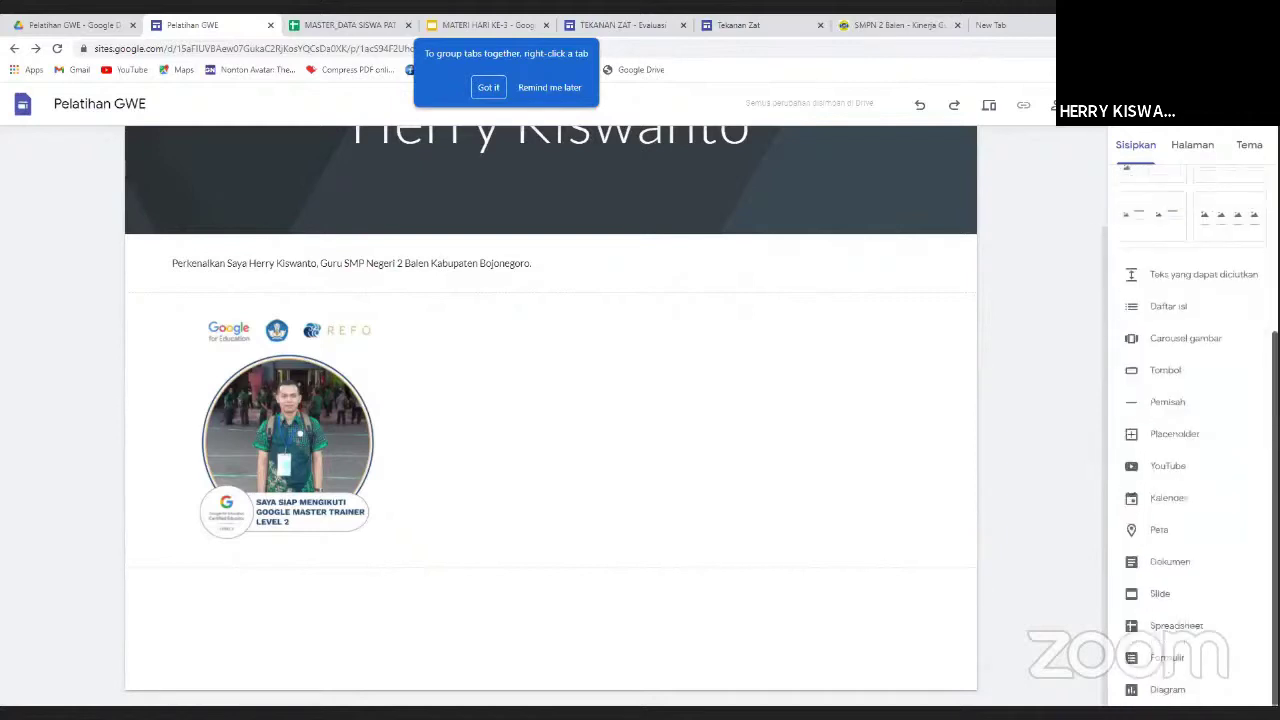
# Embed the MATERI HARI KE-3 Google Slides presentation below the badge photo.
pyautogui.click(1158, 595)
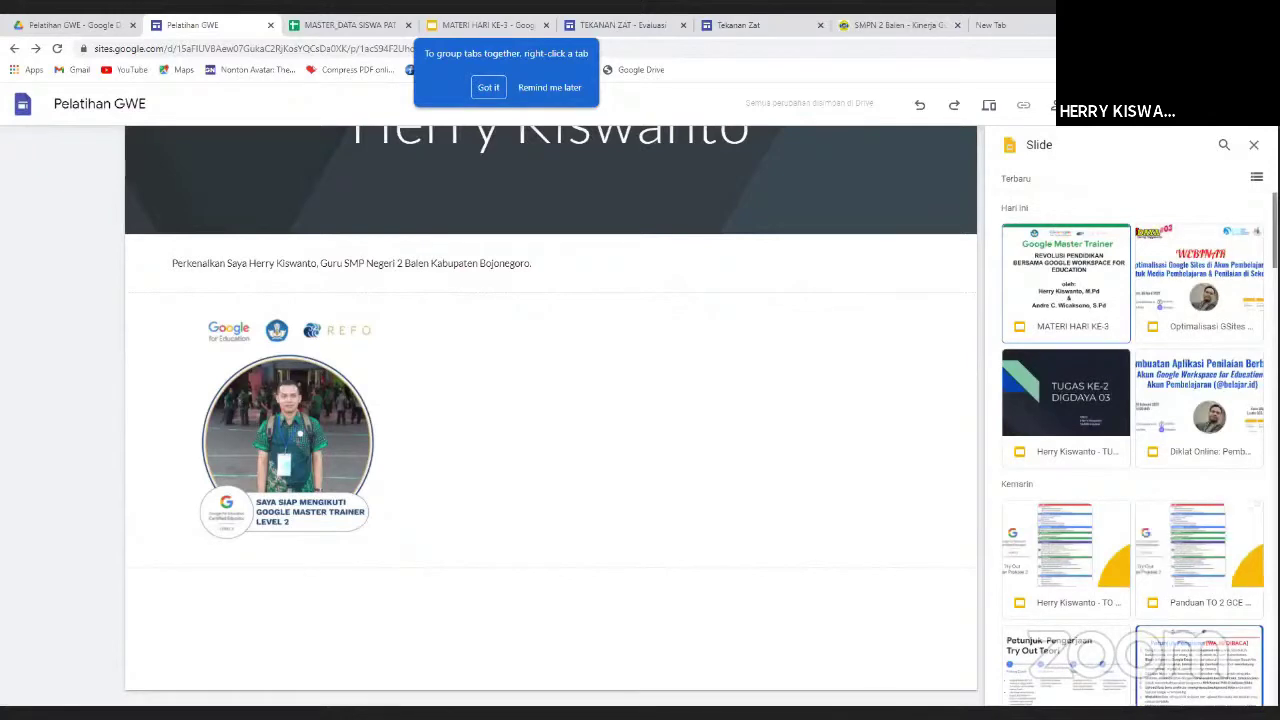
pyautogui.scroll(-1, 1132, 450)
pyautogui.scroll(1, 1083, 288)
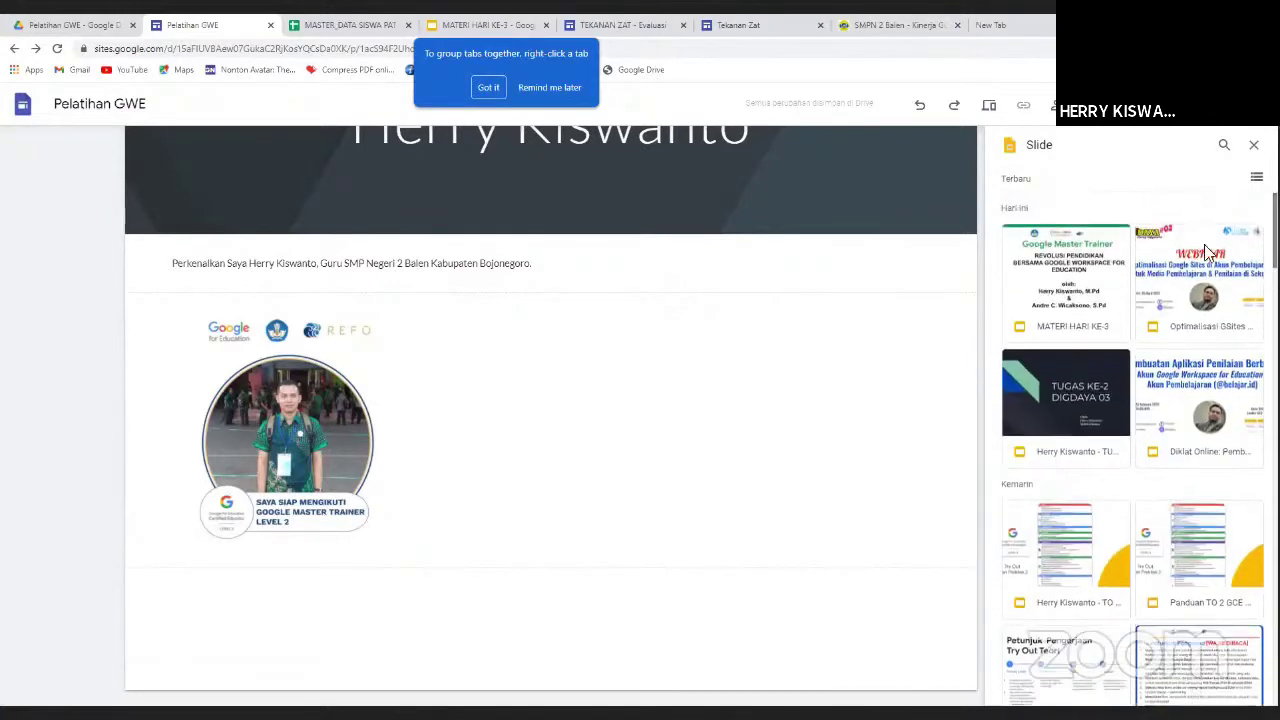
pyautogui.click(1083, 288)
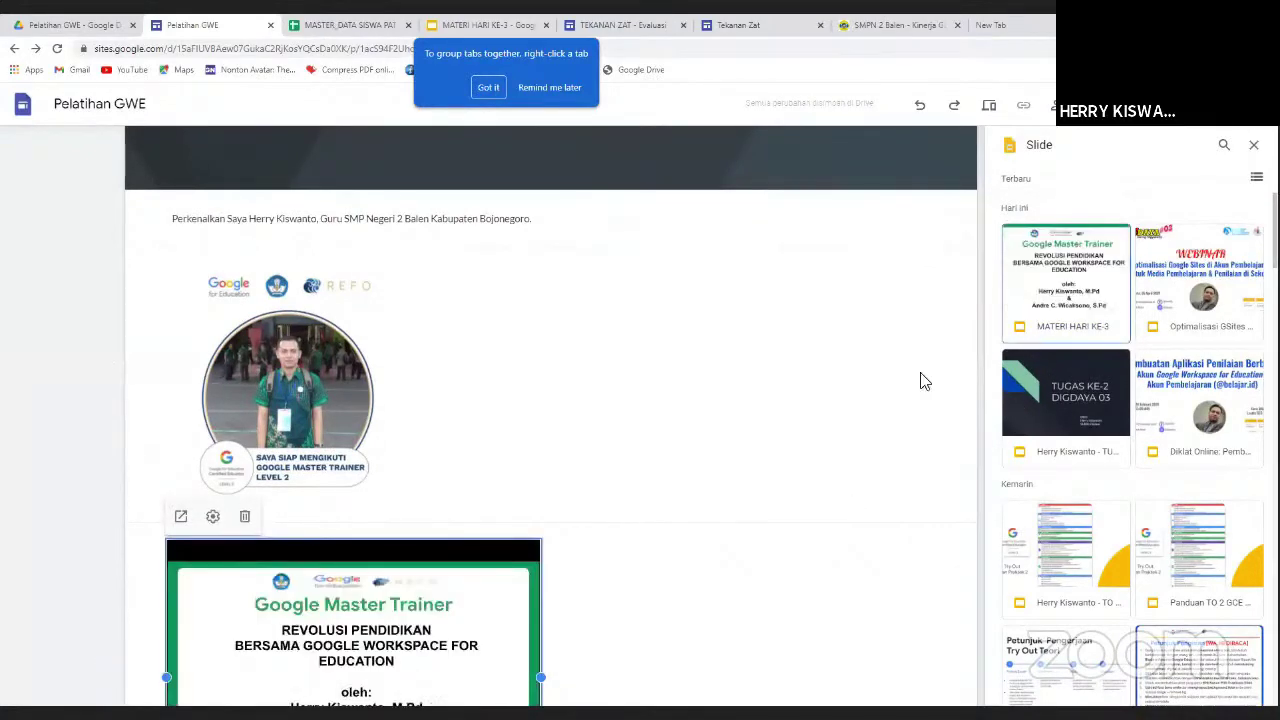
# Deselect the embedded slide deck and close the Slide picker.
pyautogui.scroll(-2, 684, 556)
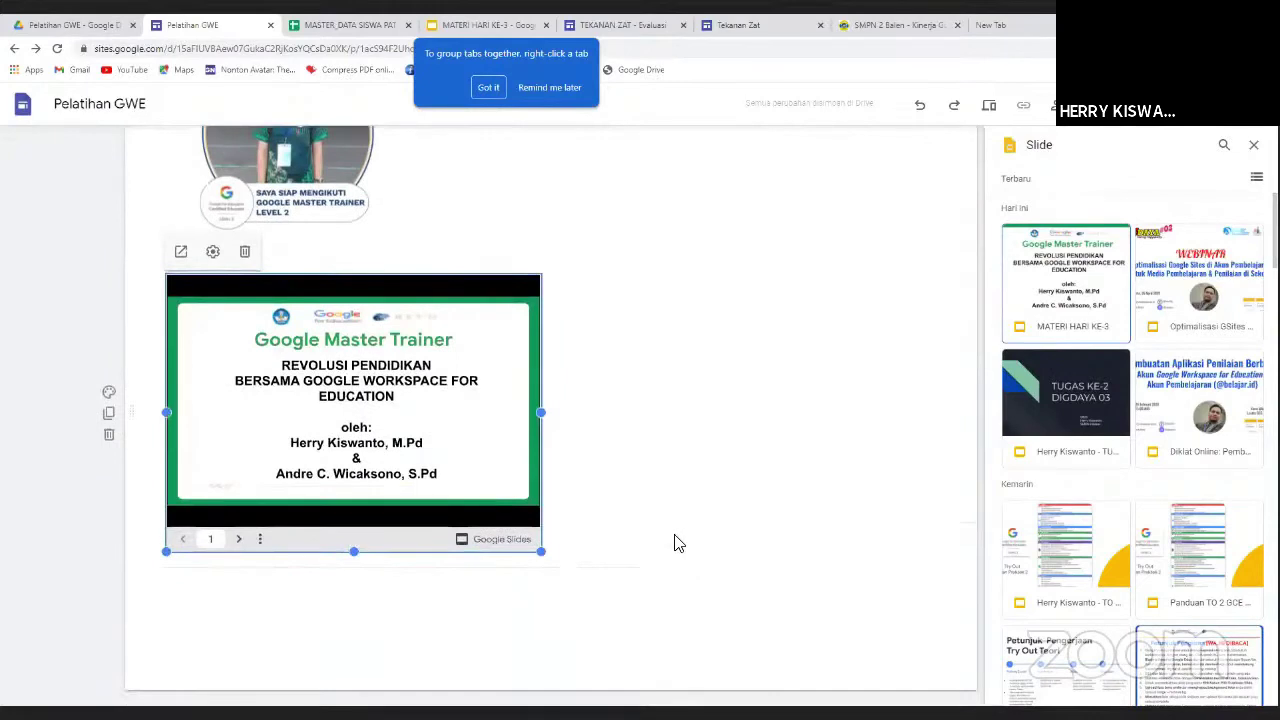
pyautogui.scroll(5, 676, 541)
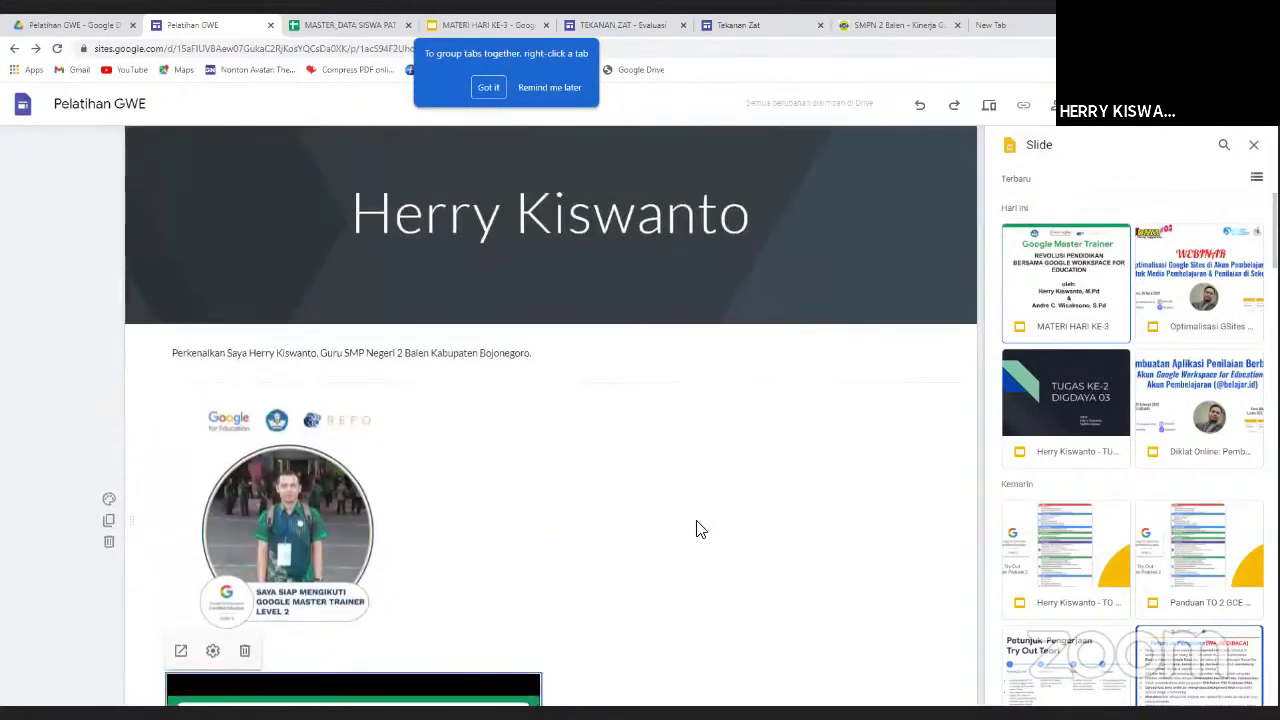
pyautogui.scroll(1, 506, 487)
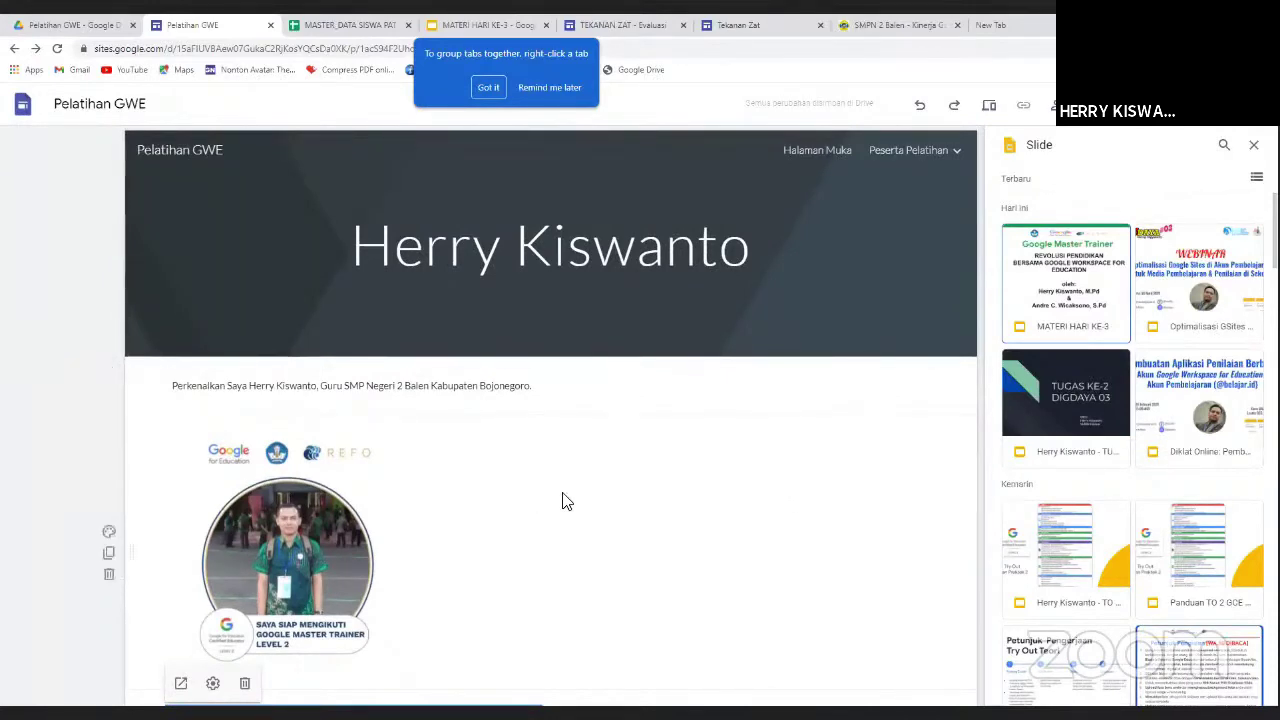
pyautogui.scroll(-4, 566, 501)
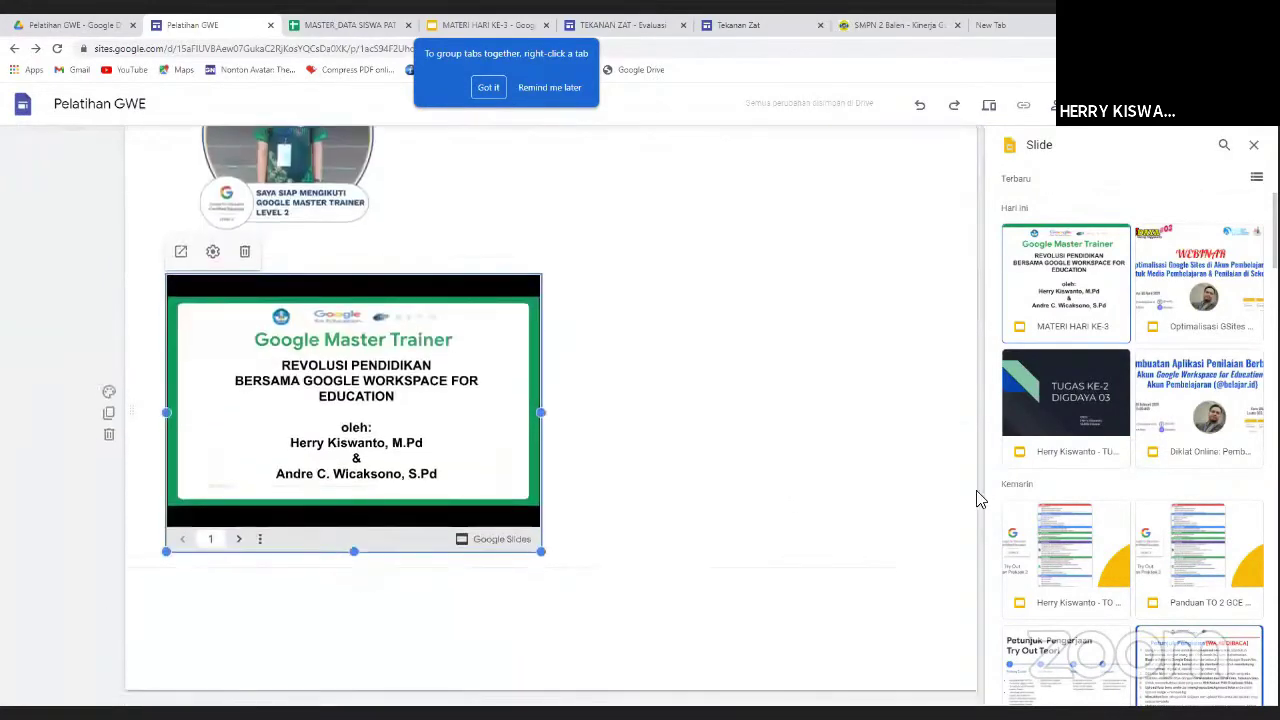
pyautogui.scroll(-5, 1132, 450)
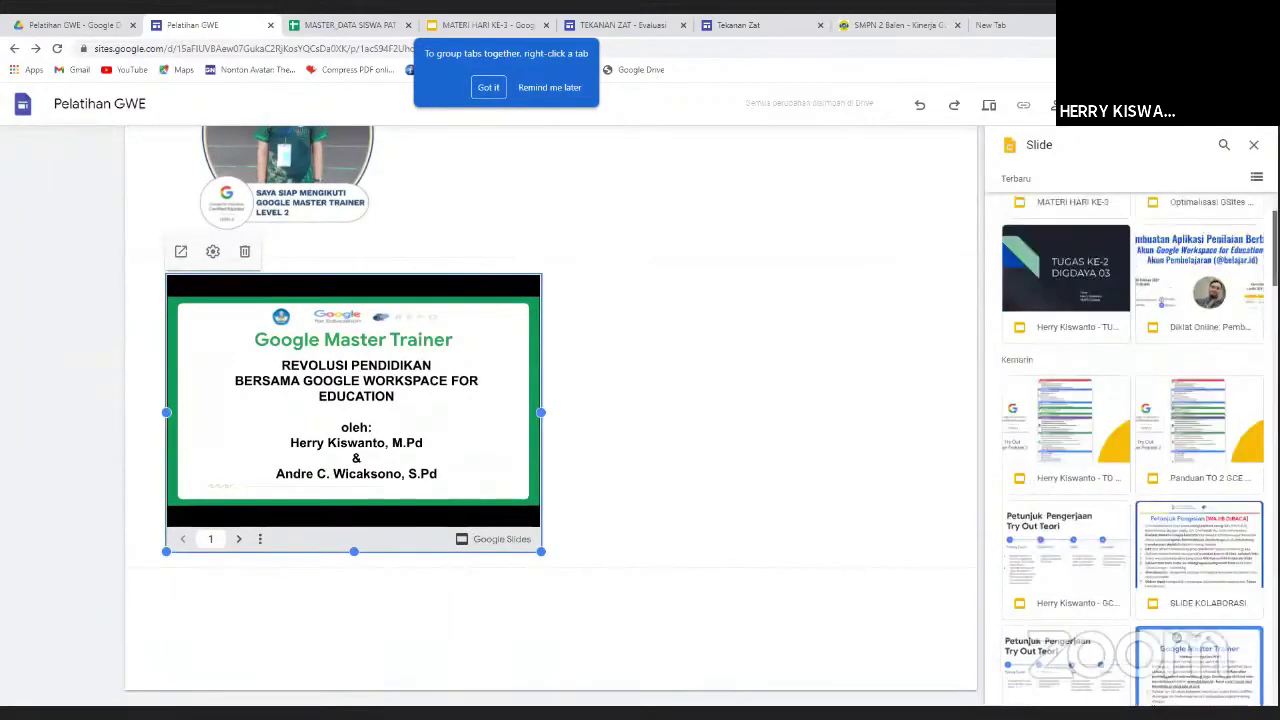
pyautogui.scroll(-3, 1132, 450)
pyautogui.scroll(10, 1132, 450)
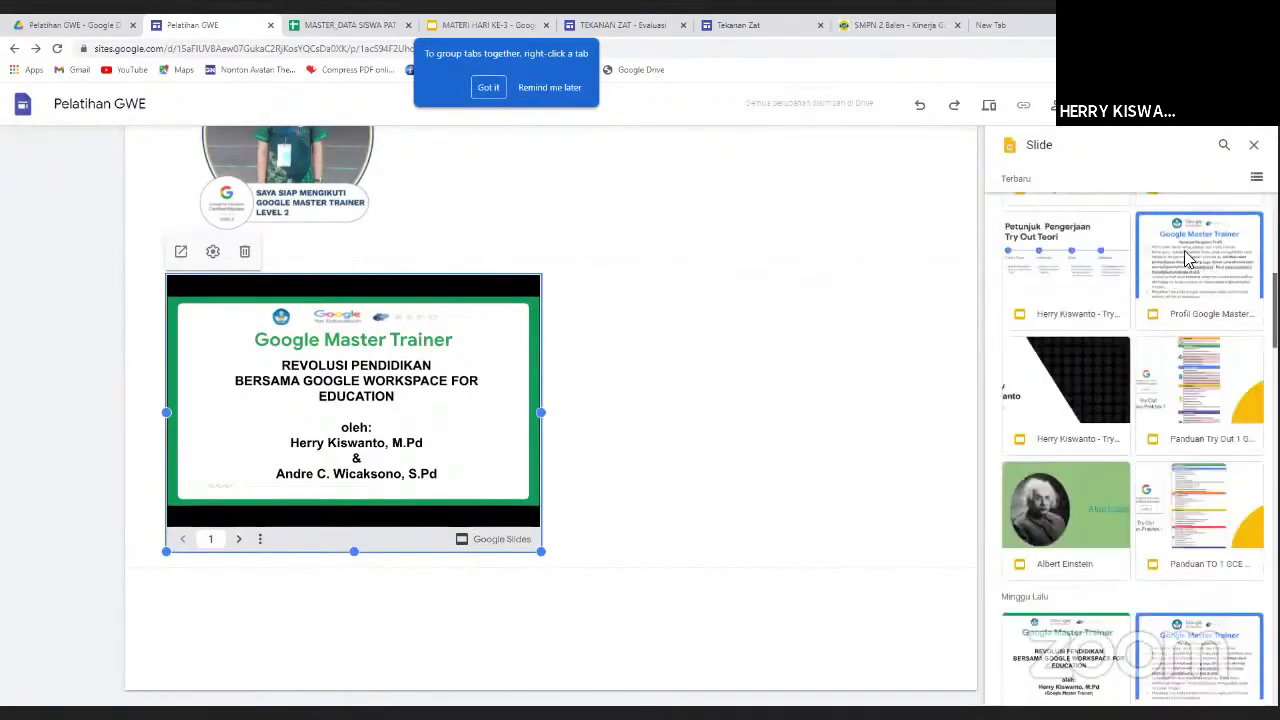
pyautogui.click(520, 589)
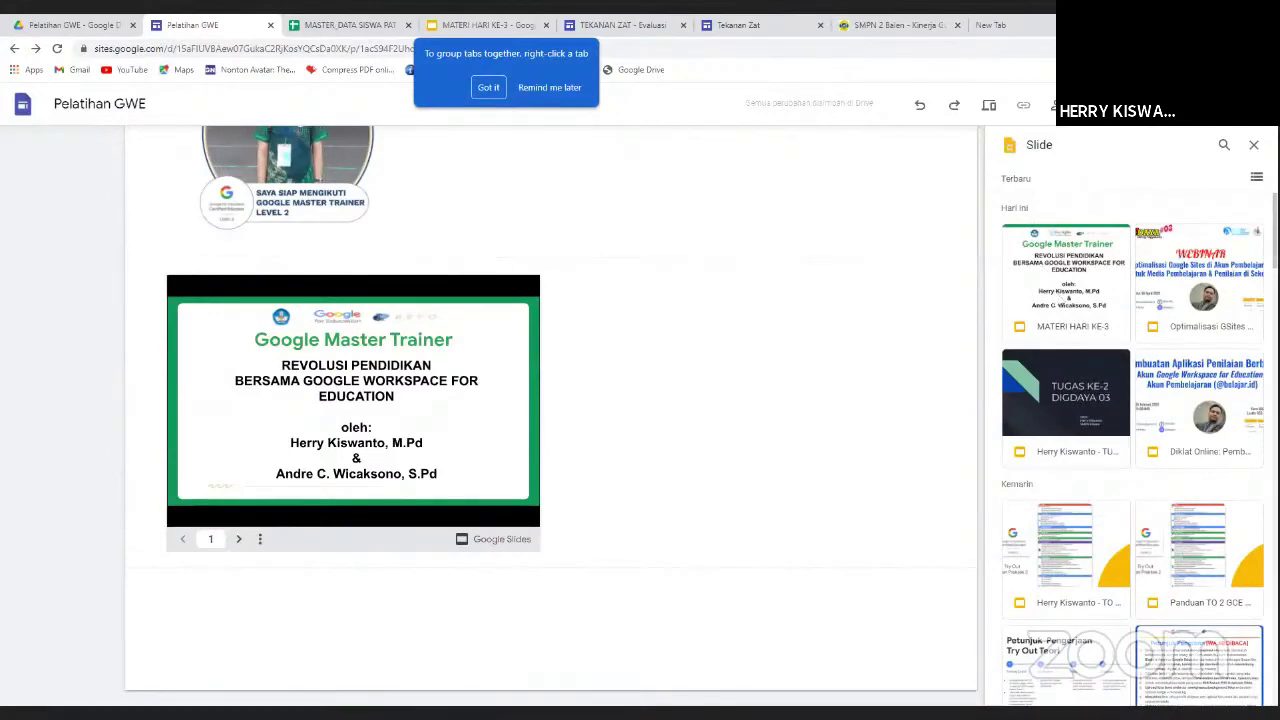
pyautogui.scroll(-10, 1132, 450)
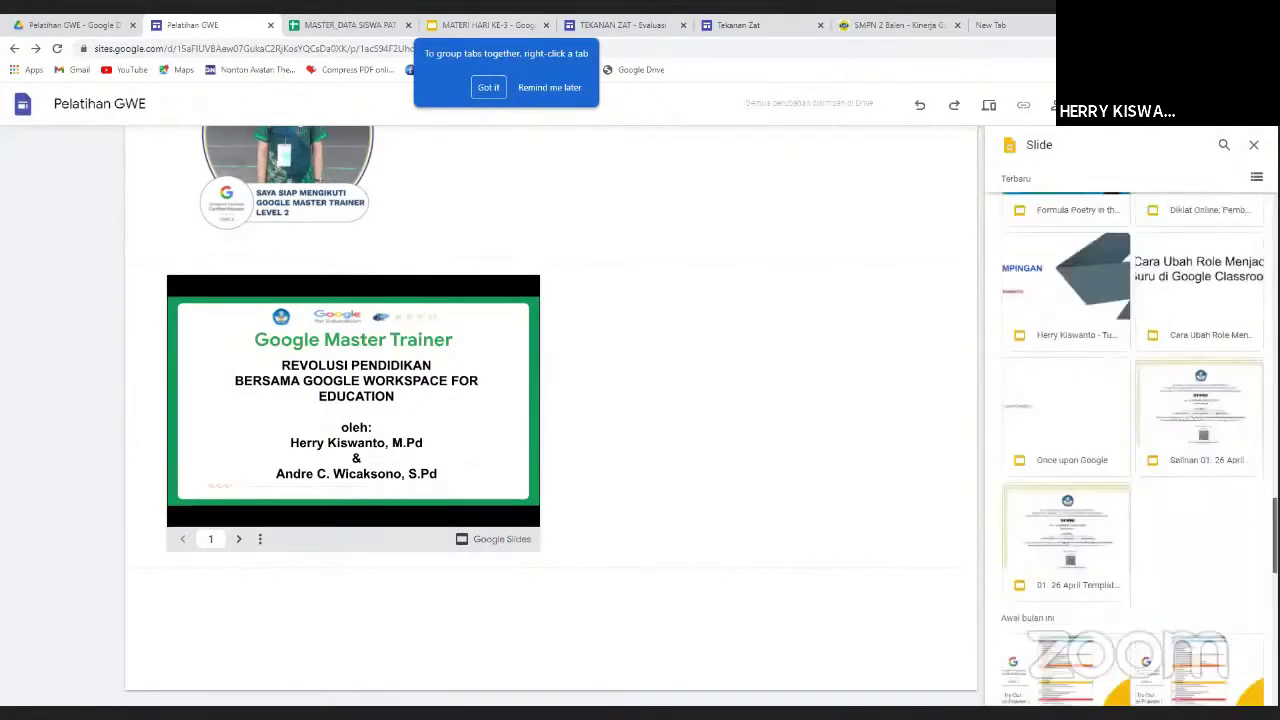
pyautogui.scroll(10, 1132, 450)
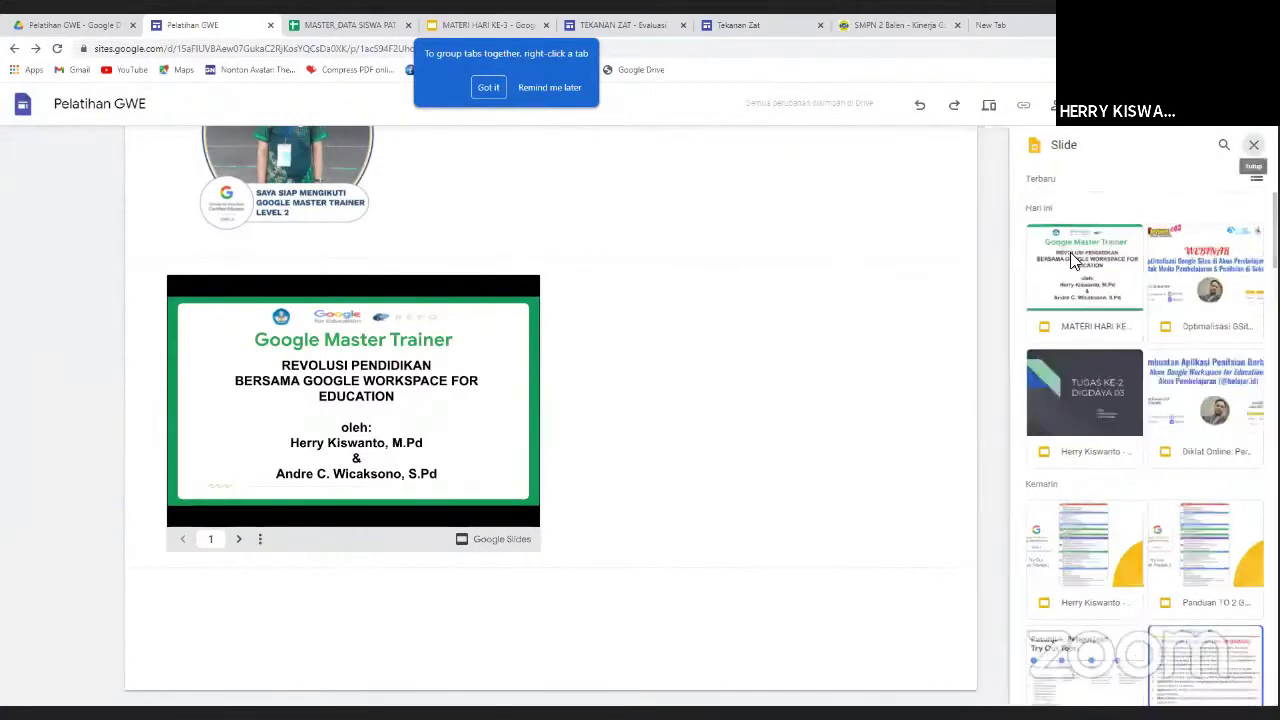
pyautogui.press('Escape')
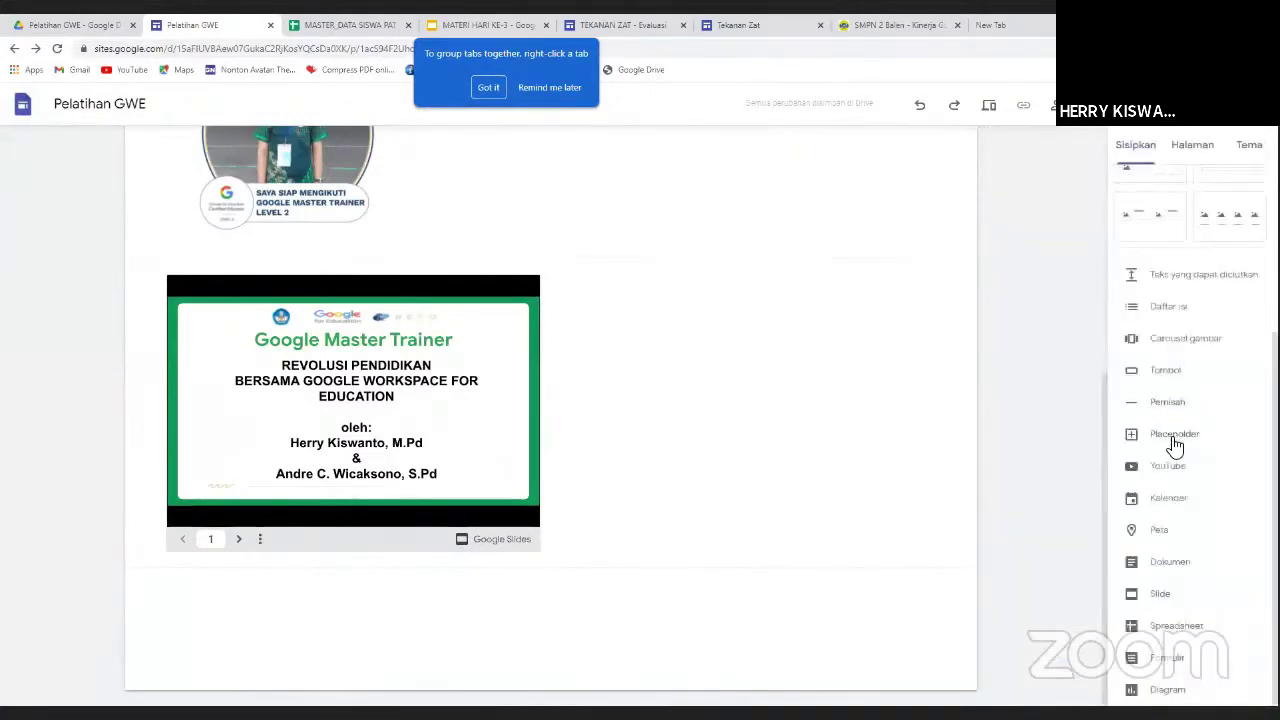
# Embed the 'Kuis Google Forms' quiz from Formulir below the slide deck.
pyautogui.click(1167, 658)
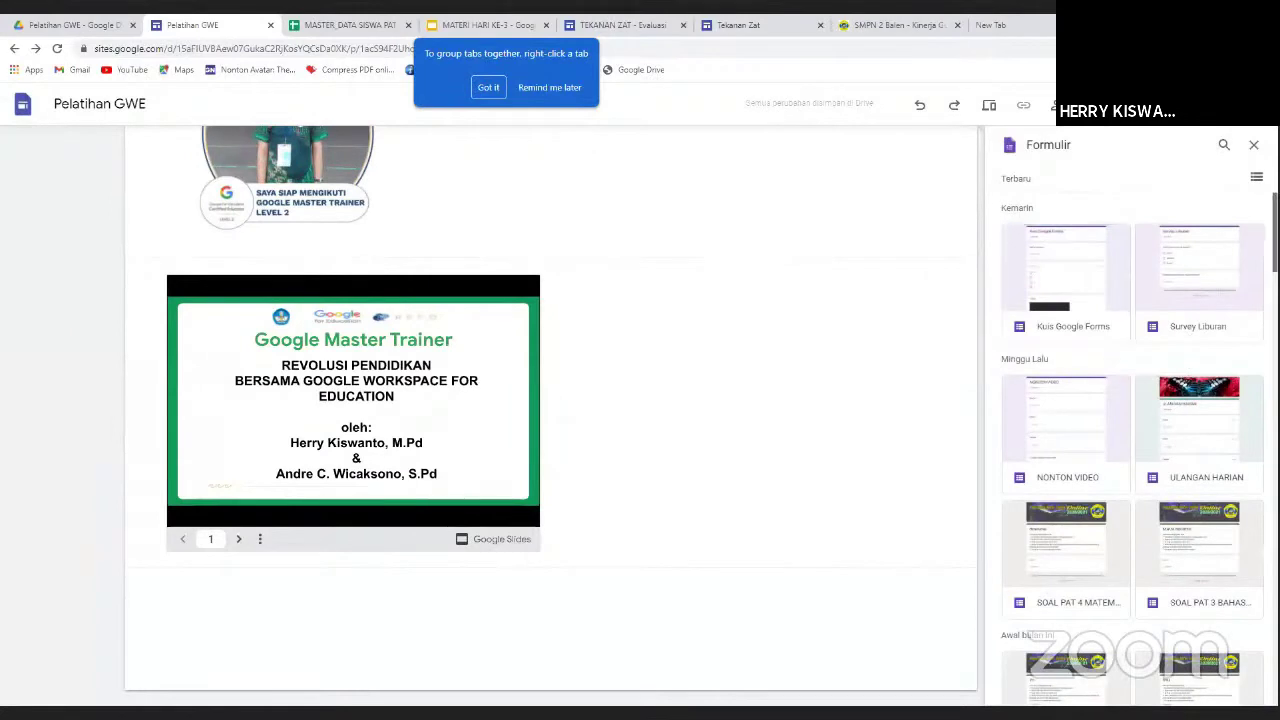
pyautogui.scroll(-1, 1130, 450)
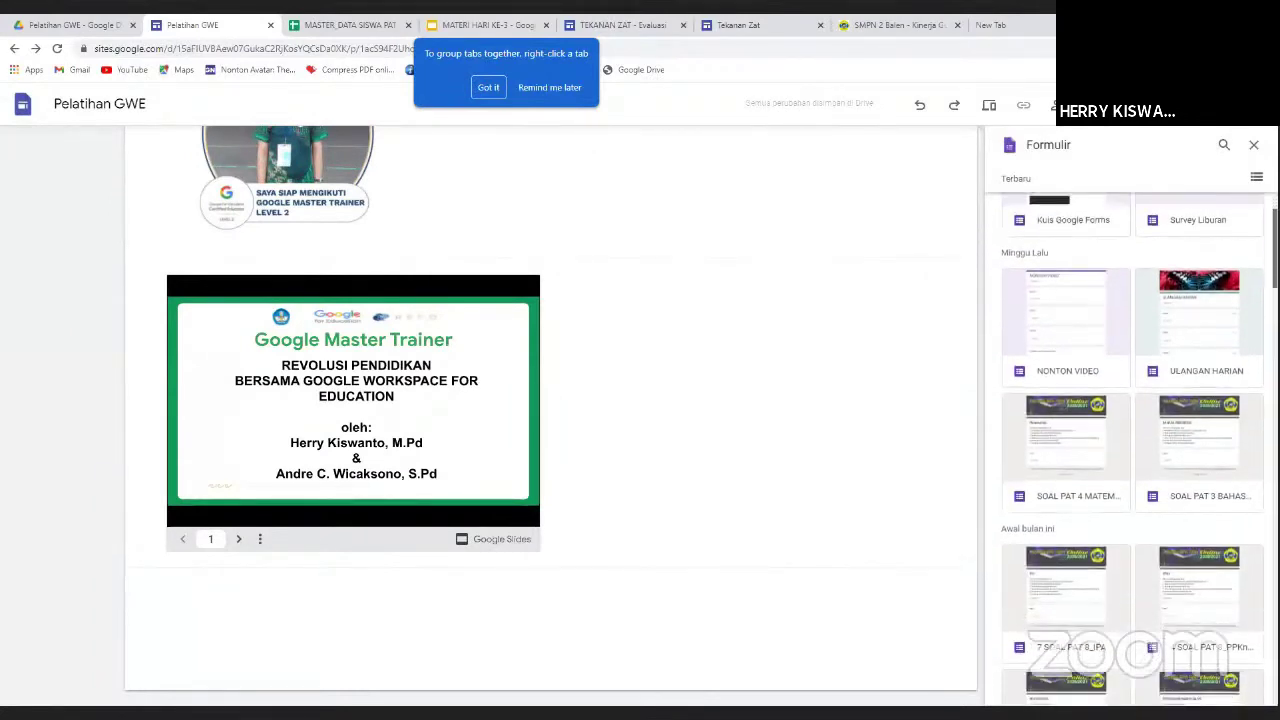
pyautogui.scroll(1, 1132, 450)
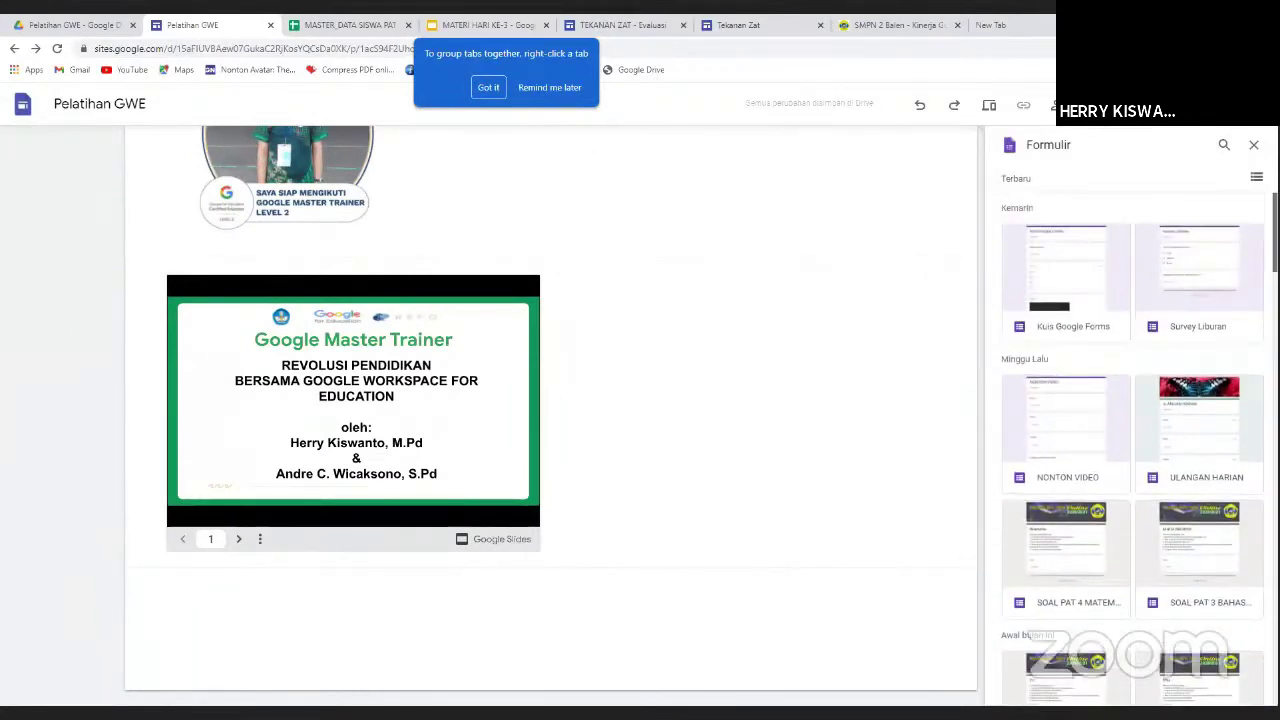
pyautogui.scroll(-1, 1132, 450)
pyautogui.scroll(-3, 1132, 450)
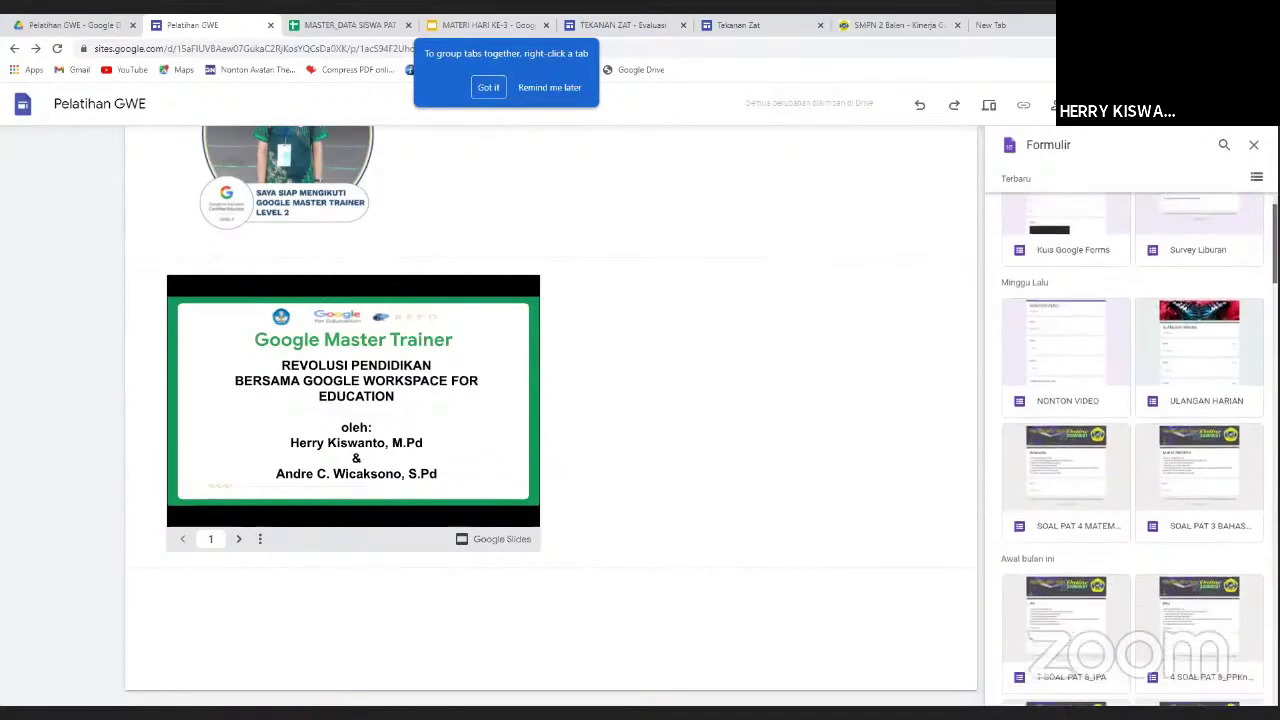
pyautogui.scroll(3, 1132, 450)
pyautogui.scroll(1, 1132, 450)
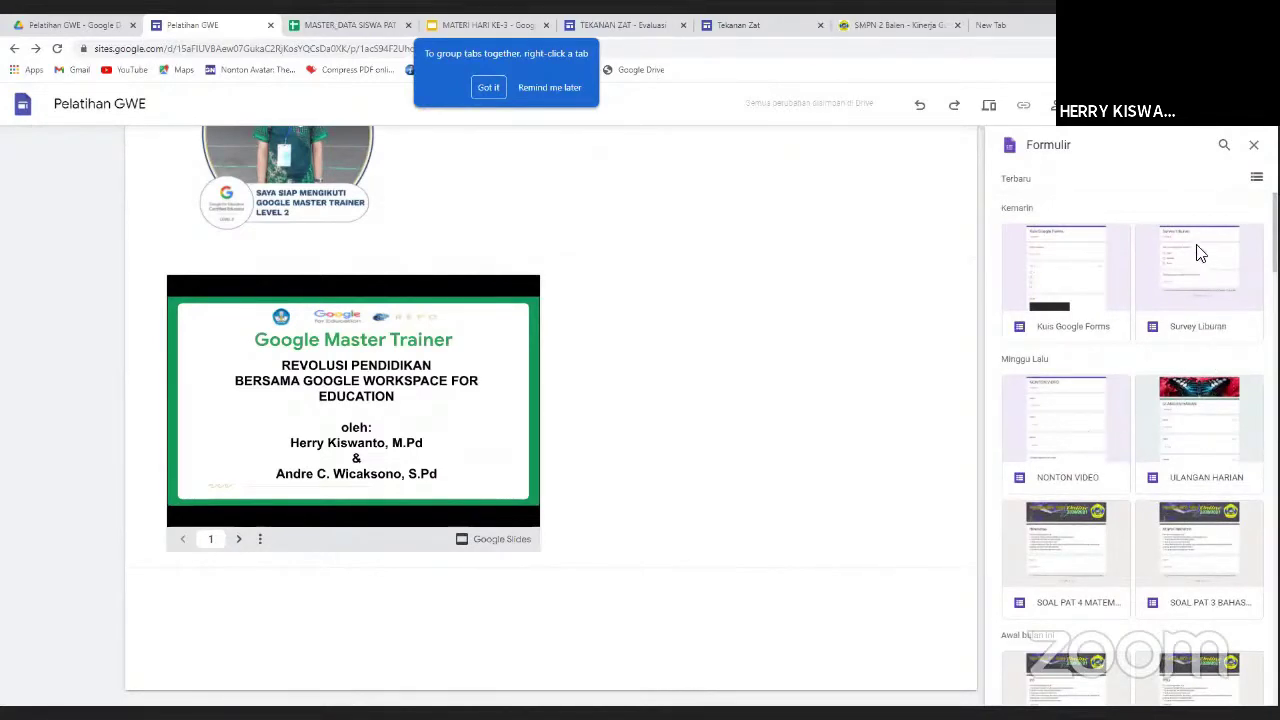
pyautogui.click(1058, 262)
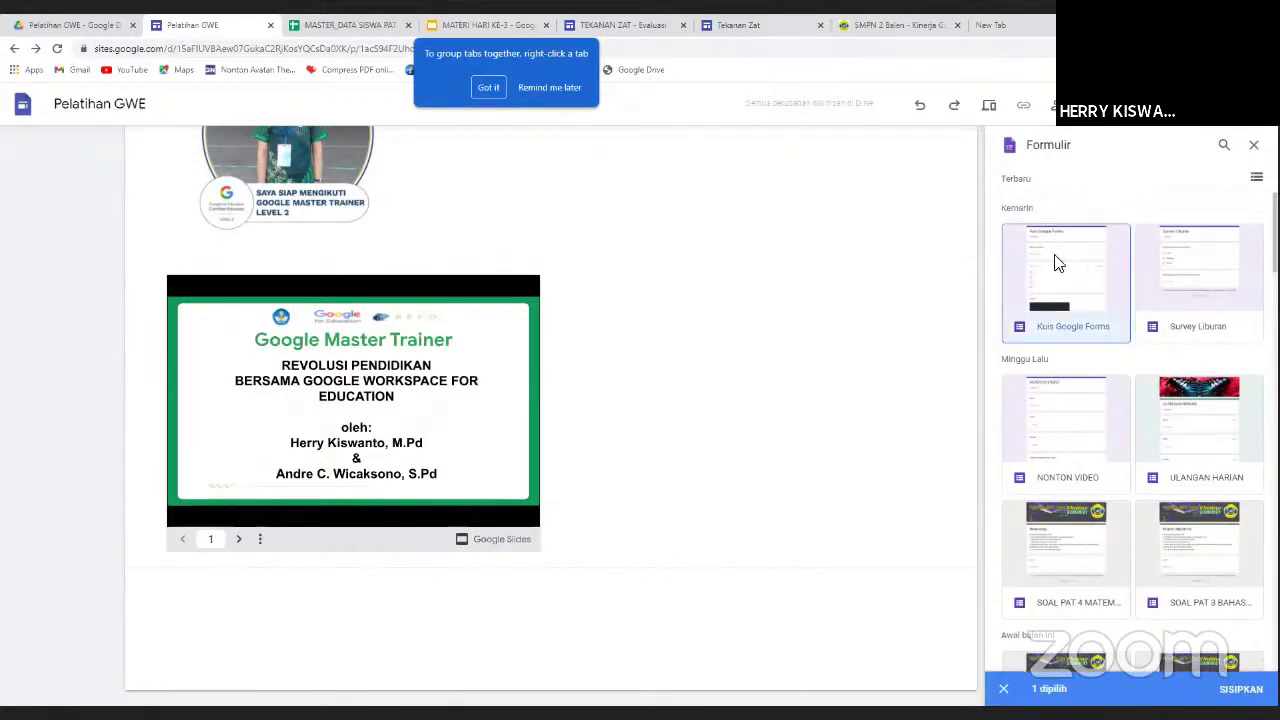
pyautogui.click(1058, 262)
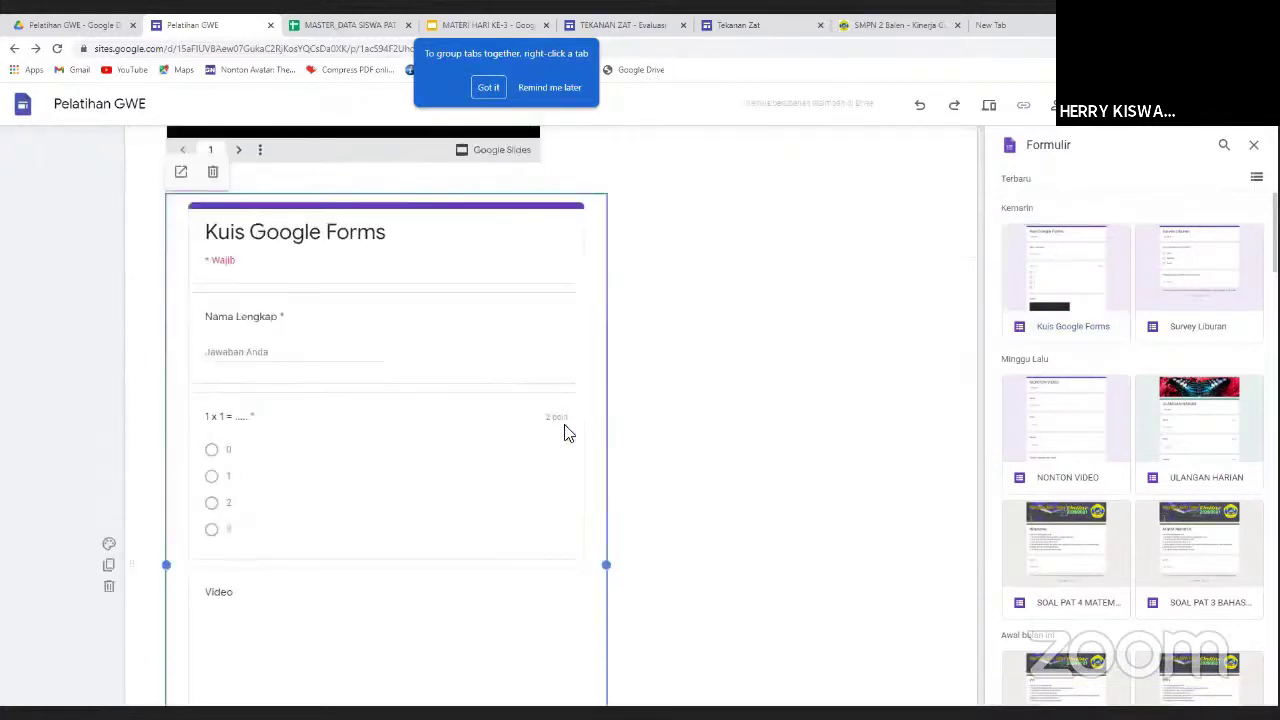
pyautogui.scroll(-4, 529, 389)
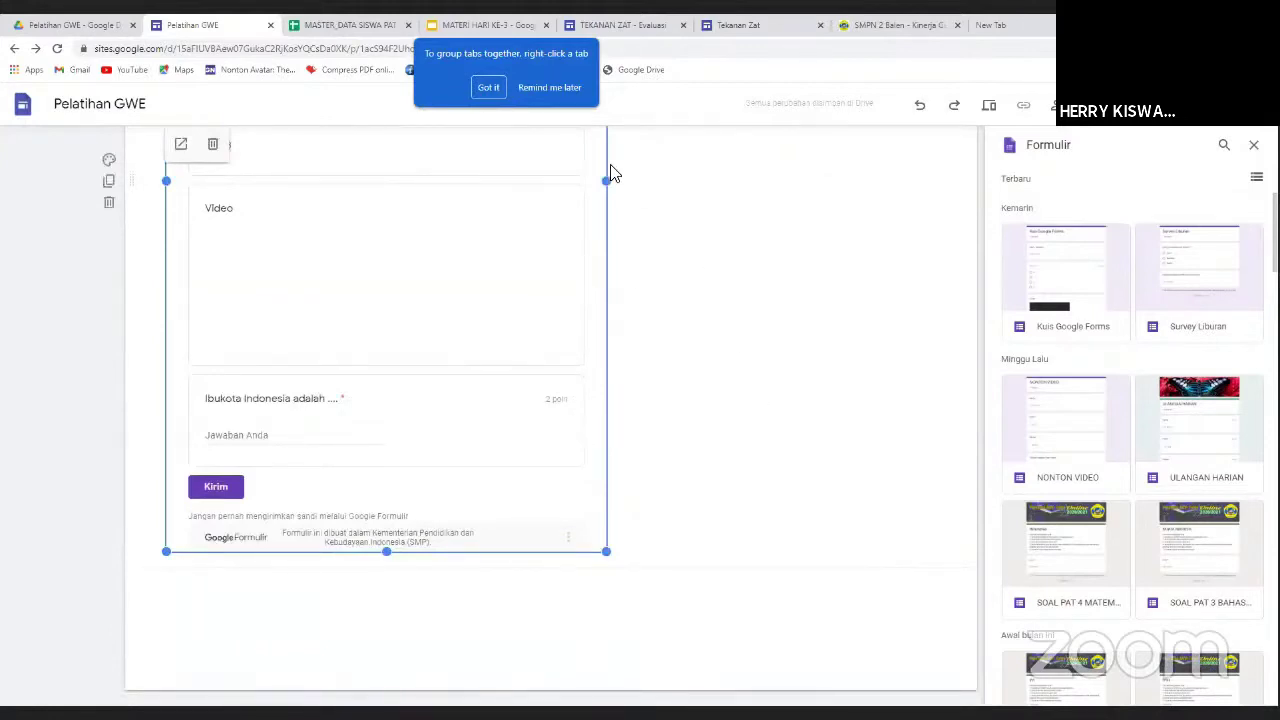
pyautogui.moveTo(613, 174); pyautogui.dragTo(810, 212)
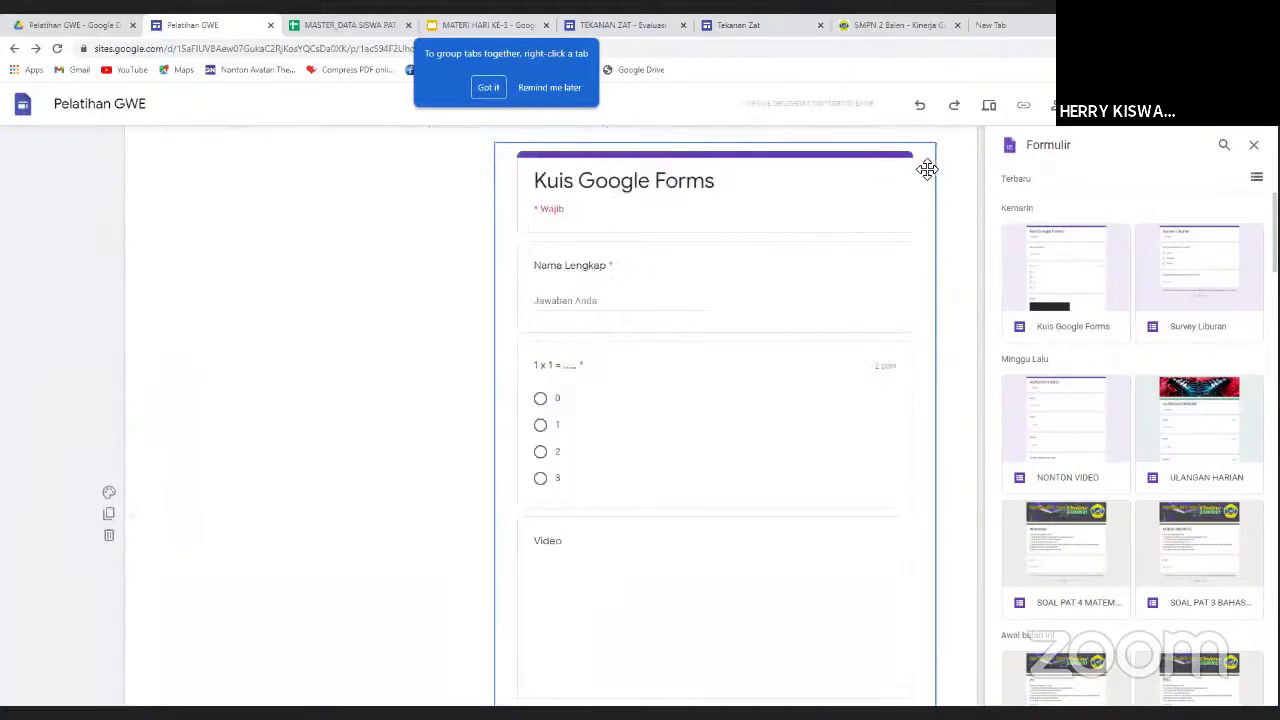
pyautogui.moveTo(743, 186); pyautogui.dragTo(785, 238)
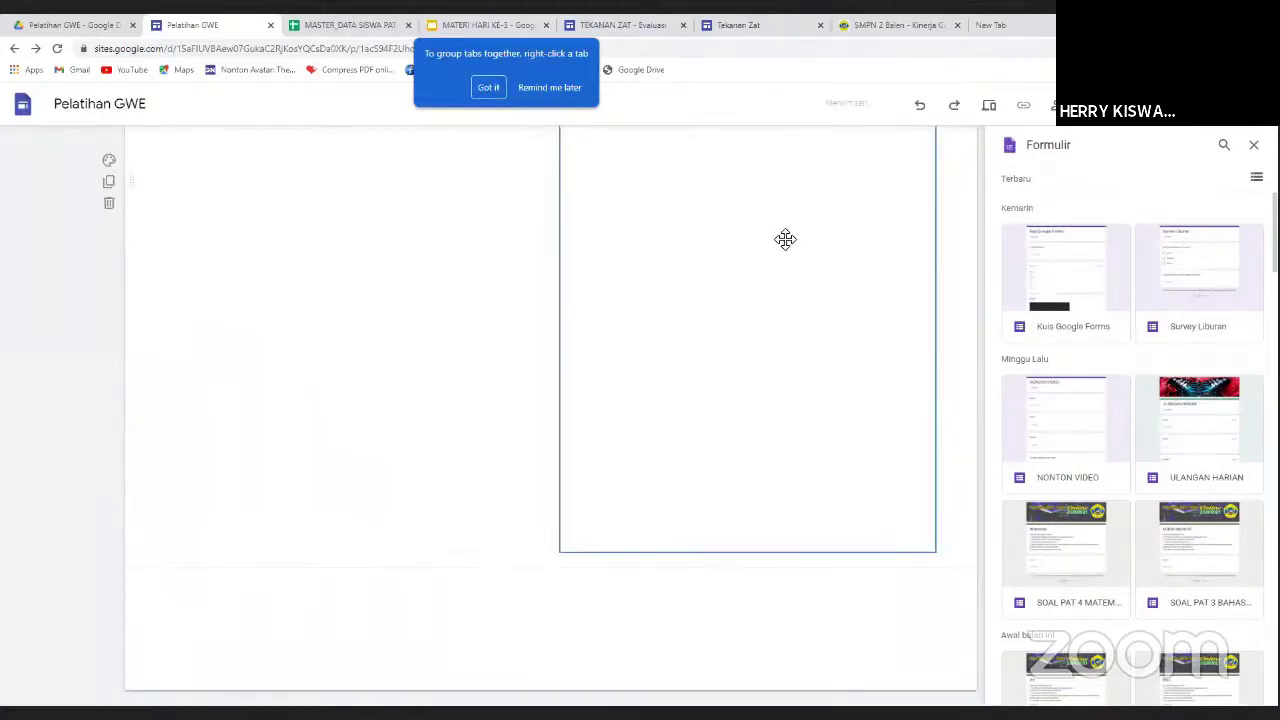
pyautogui.scroll(3, 657, 340)
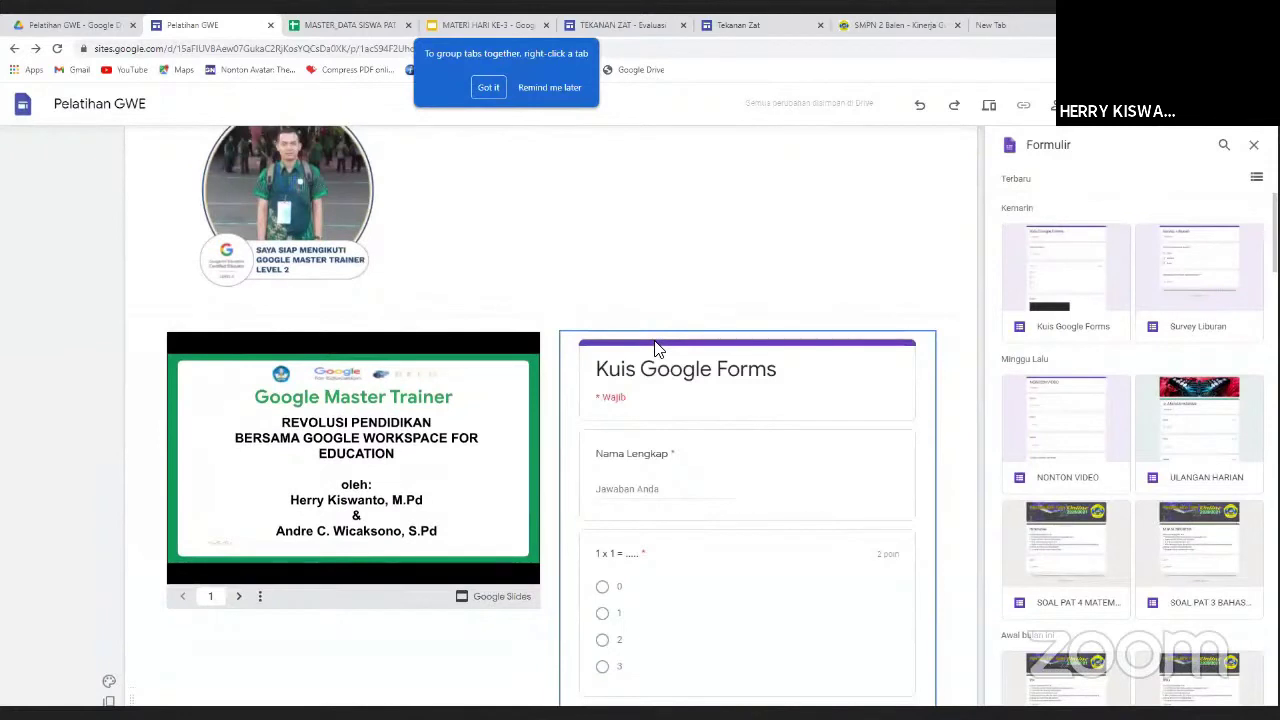
pyautogui.click(737, 289)
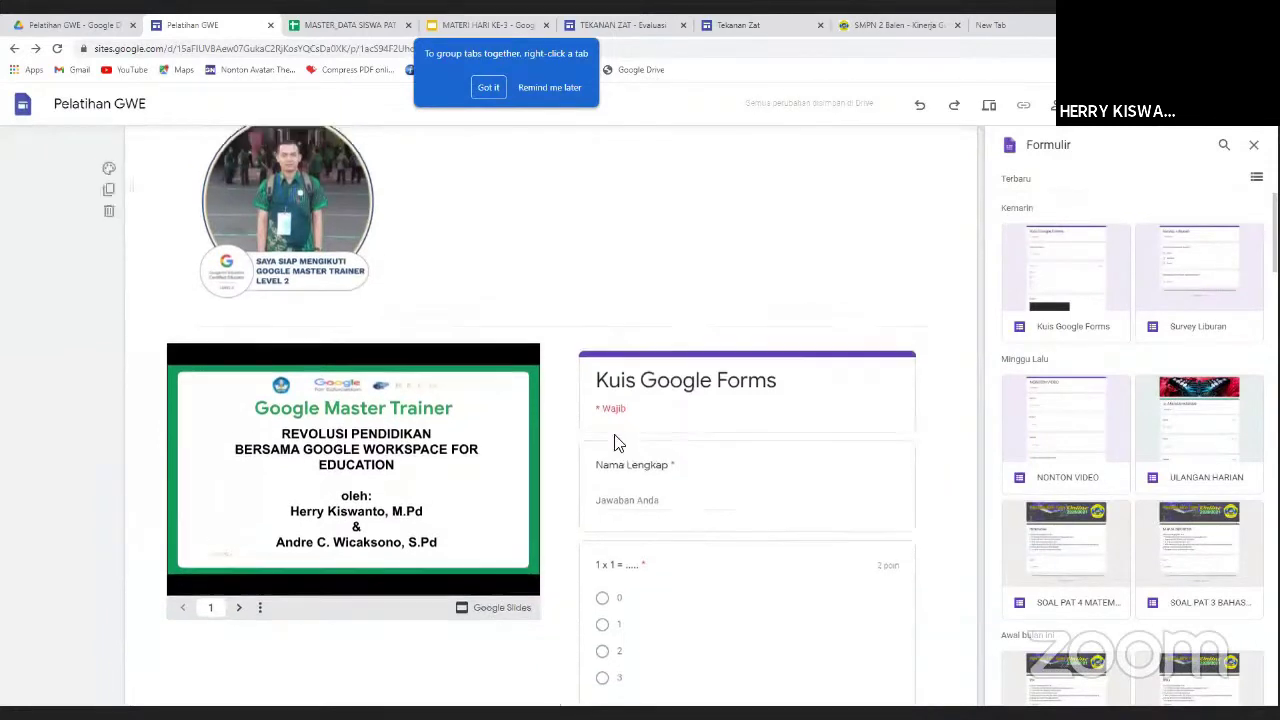
pyautogui.scroll(-4, 670, 360)
pyautogui.scroll(4, 200, 440)
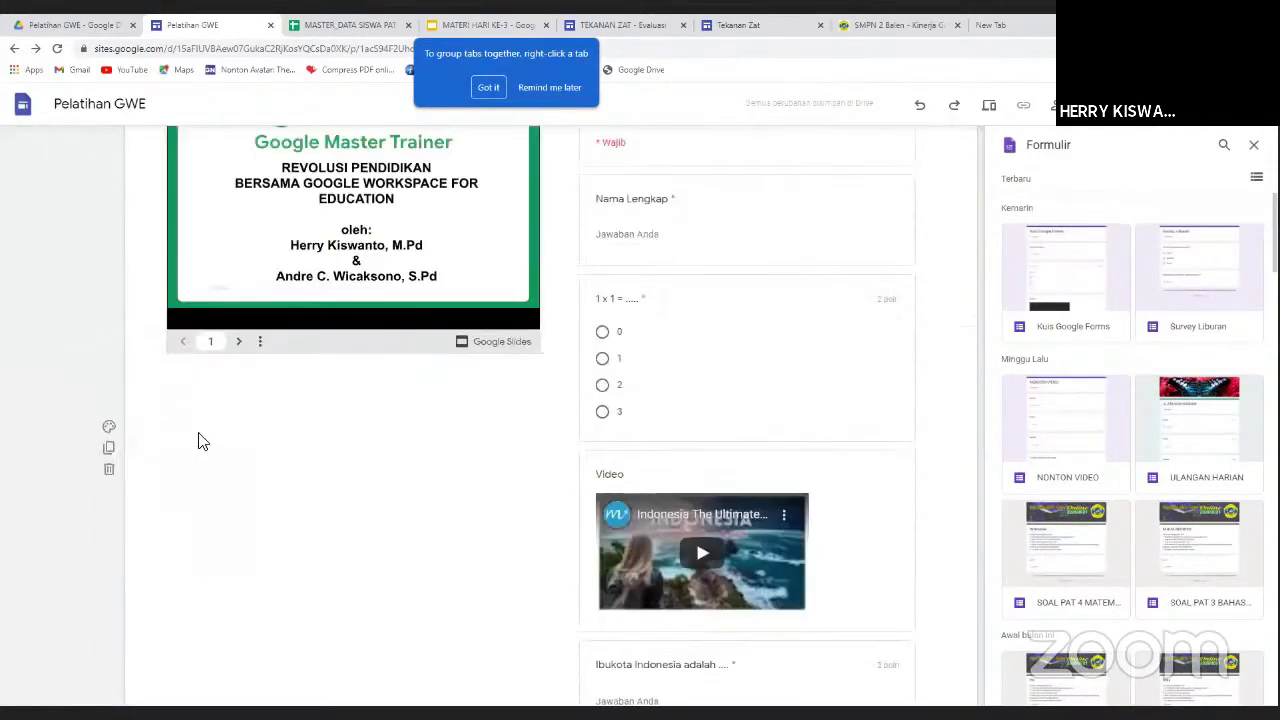
pyautogui.click(205, 431)
pyautogui.scroll(-2, 205, 431)
pyautogui.scroll(3, 205, 431)
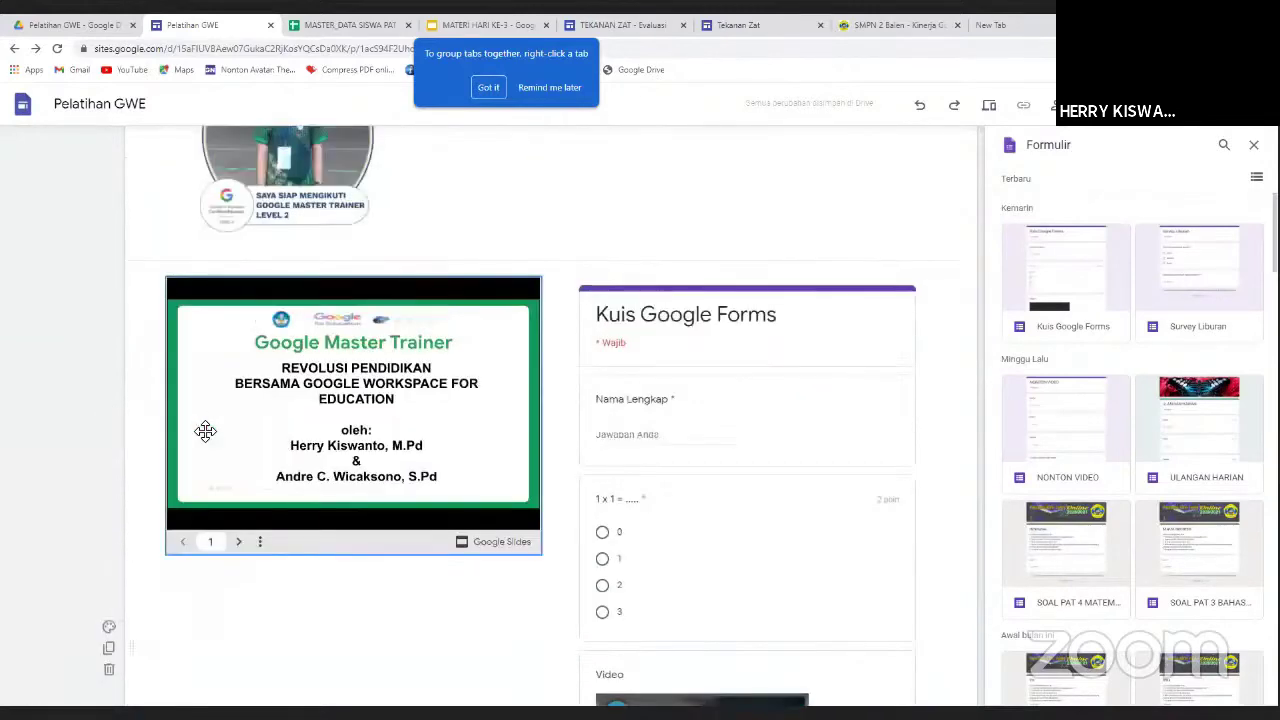
pyautogui.scroll(3, 205, 431)
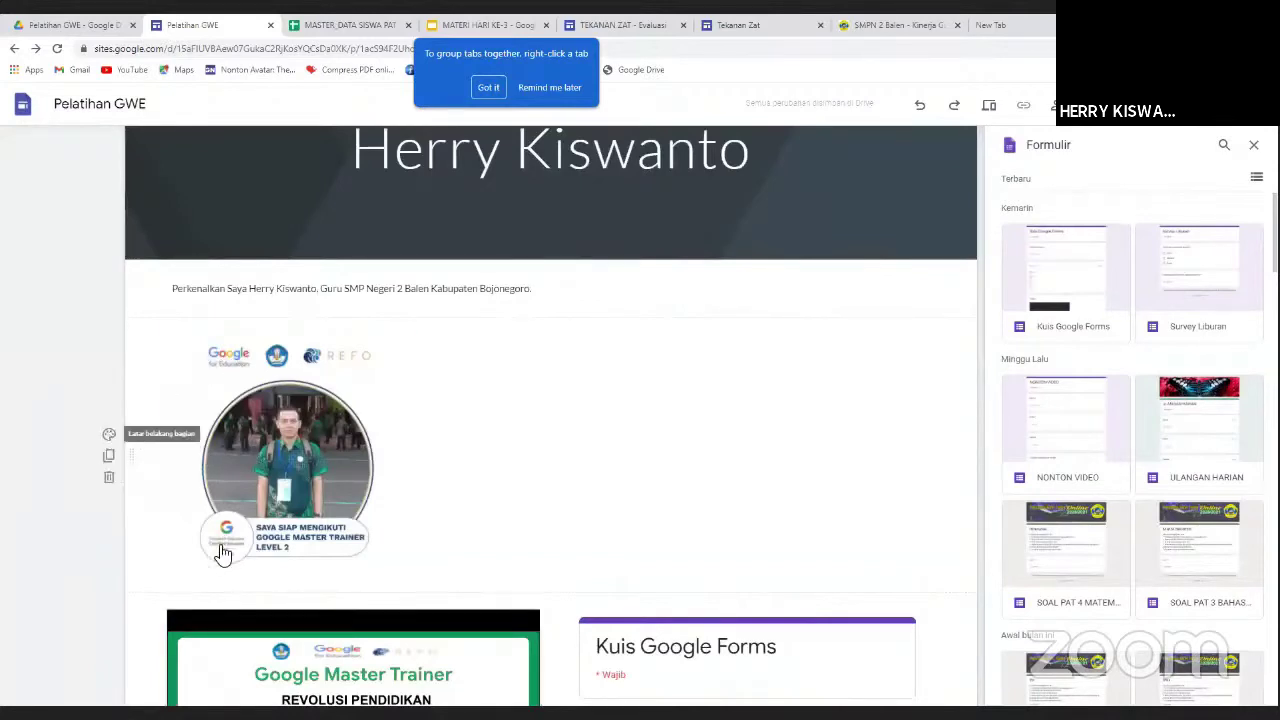
# Set the badge photo section's background to the beach image from the Galeri stock images.
pyautogui.moveTo(226, 545)
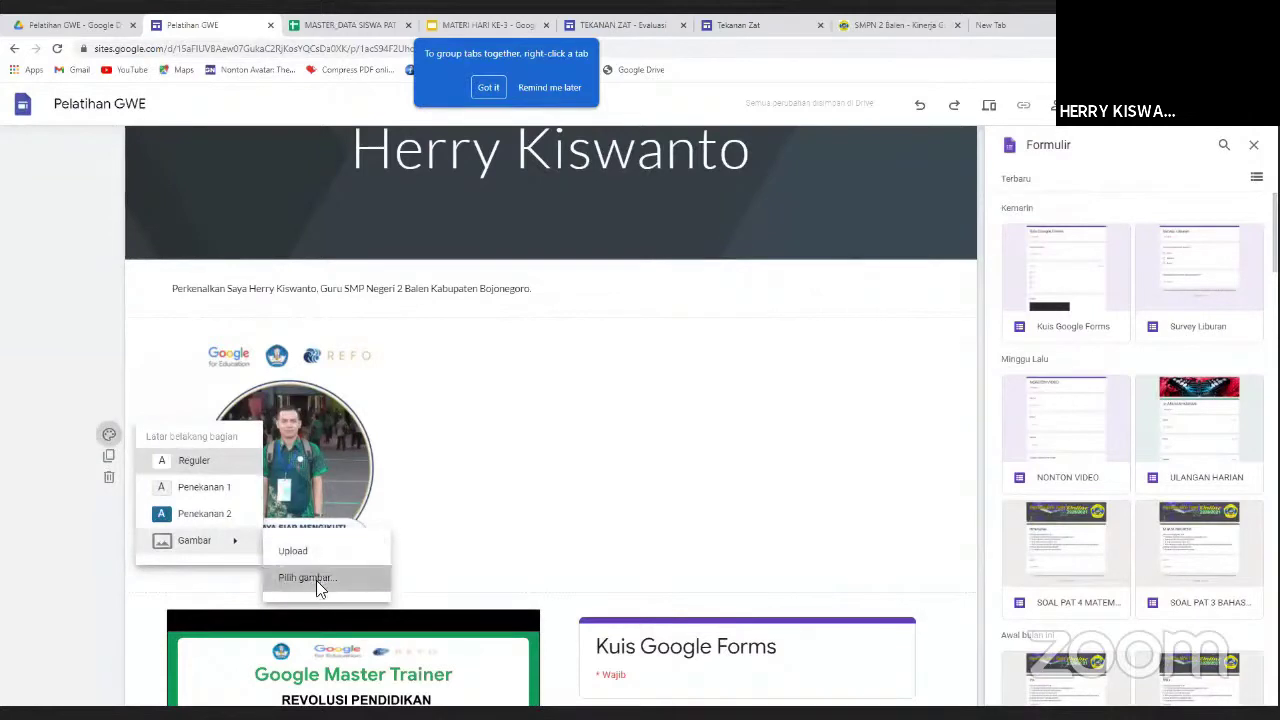
pyautogui.click(316, 580)
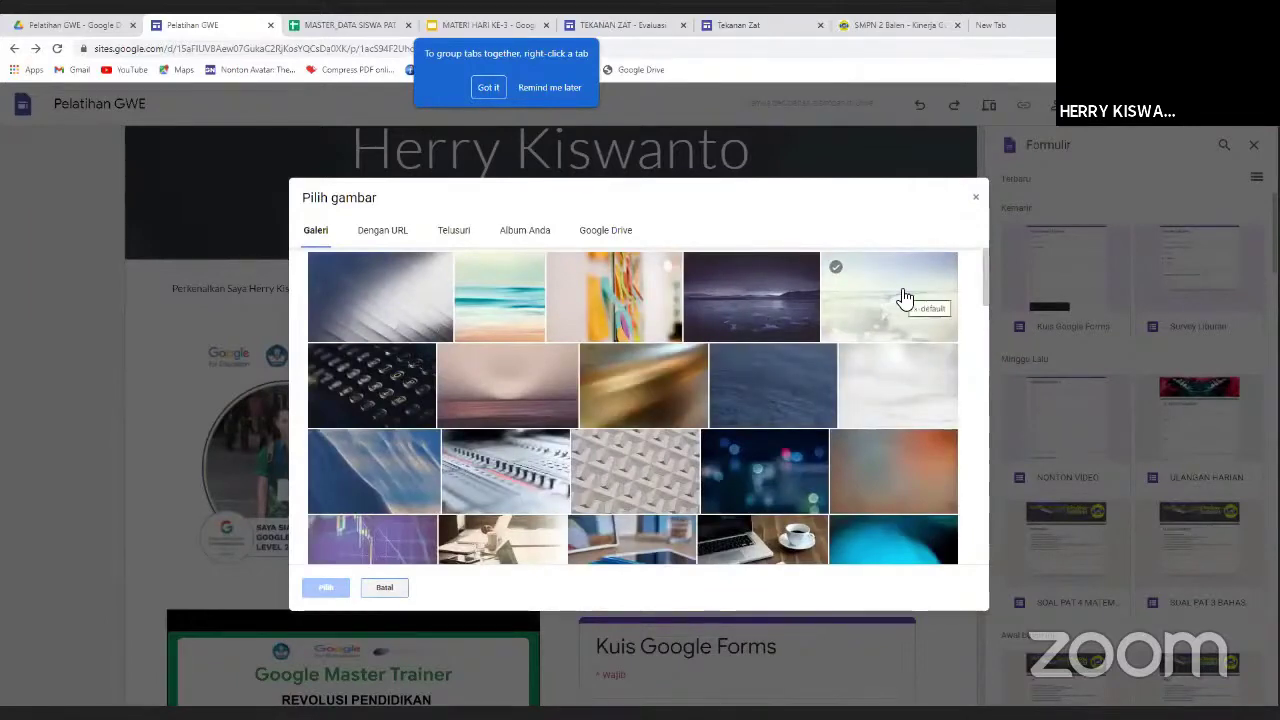
pyautogui.click(903, 297)
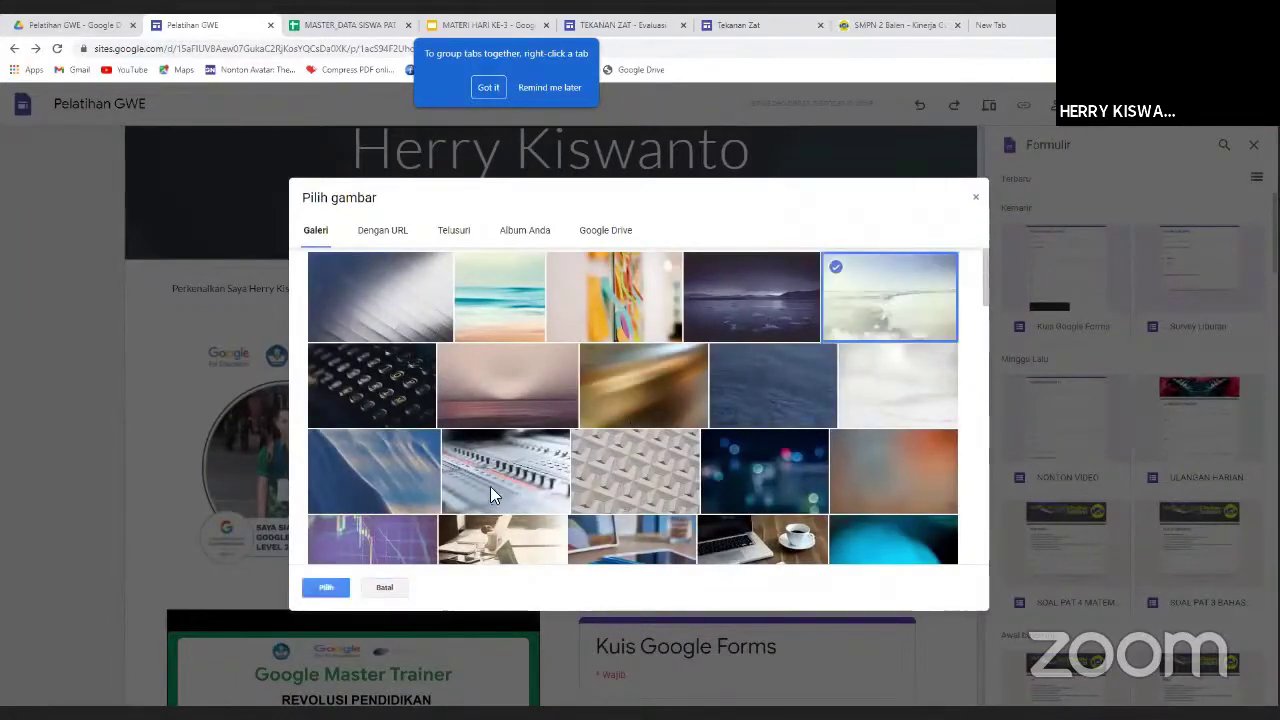
pyautogui.press('Return')
pyautogui.scroll(-2, 602, 437)
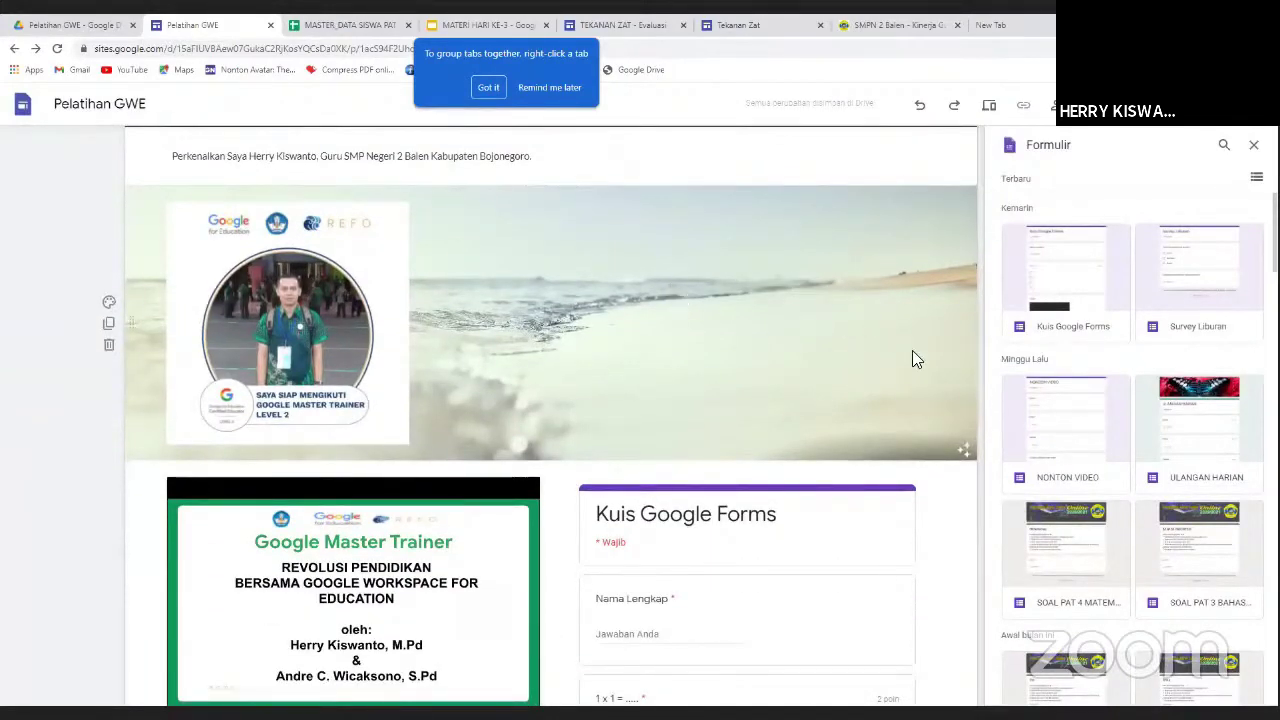
pyautogui.scroll(3, 837, 360)
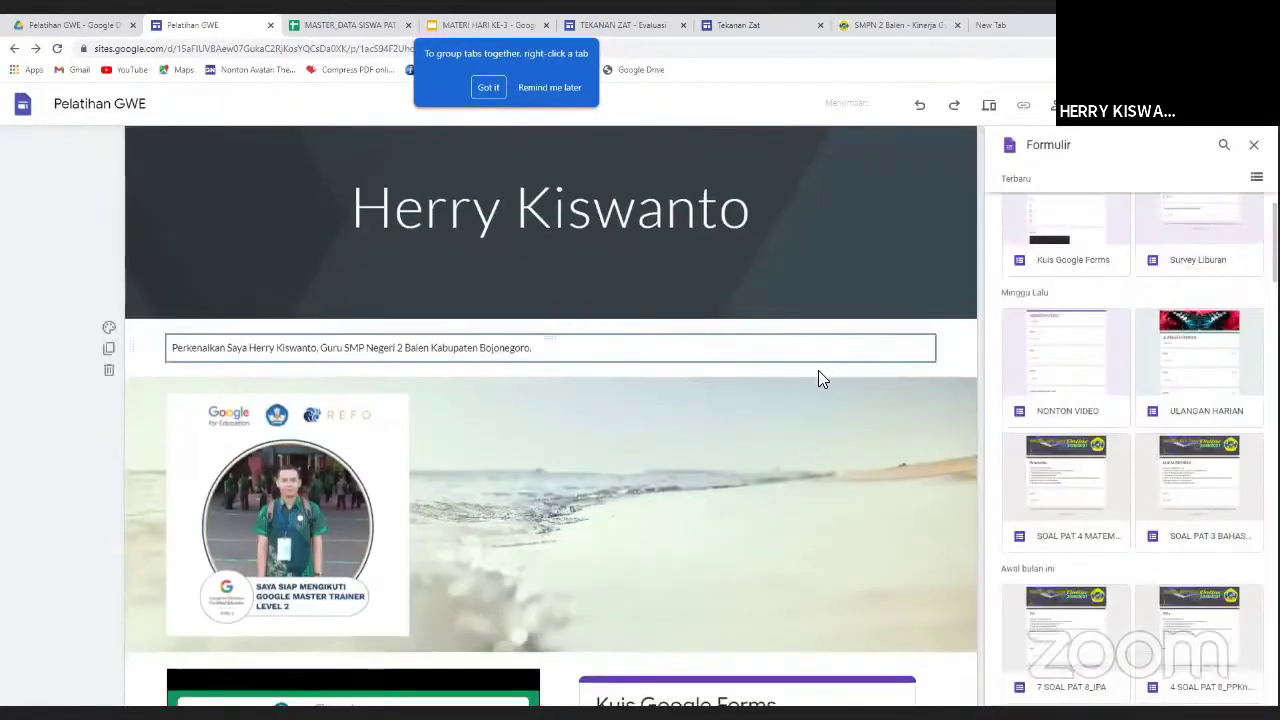
pyautogui.scroll(-2, 818, 375)
pyautogui.scroll(1, 818, 375)
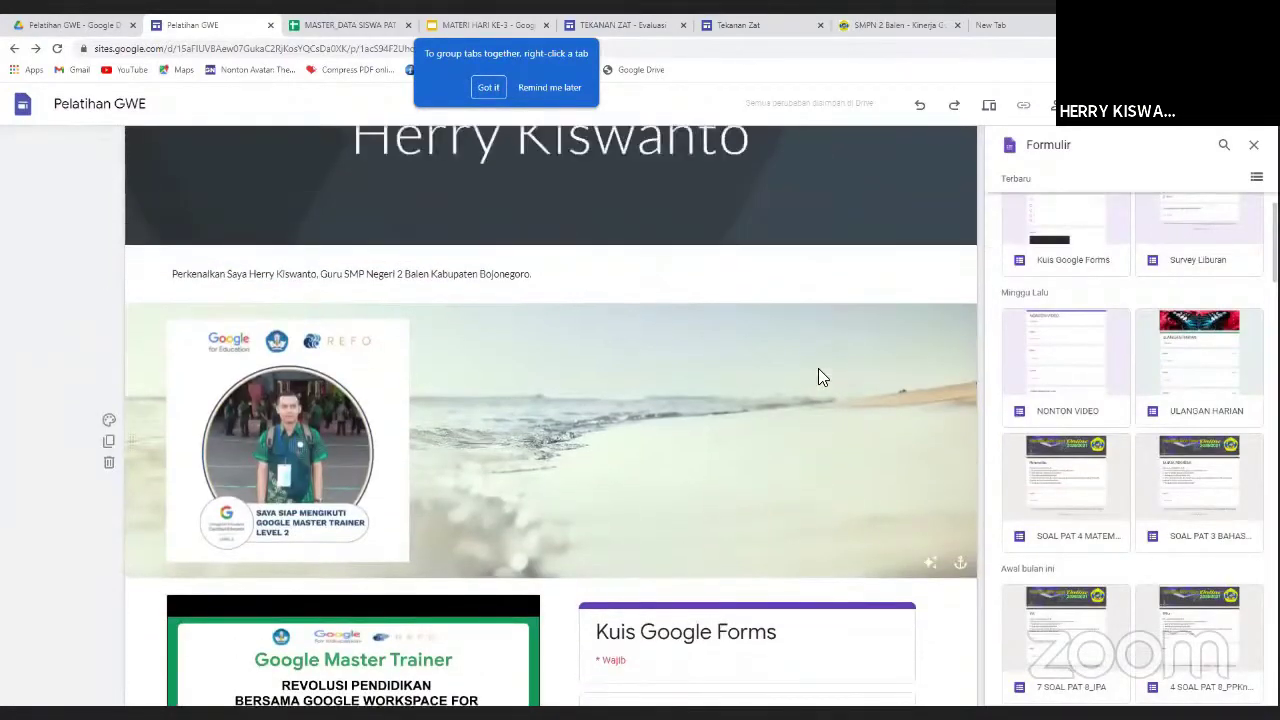
pyautogui.scroll(-2, 818, 375)
pyautogui.scroll(-2, 818, 377)
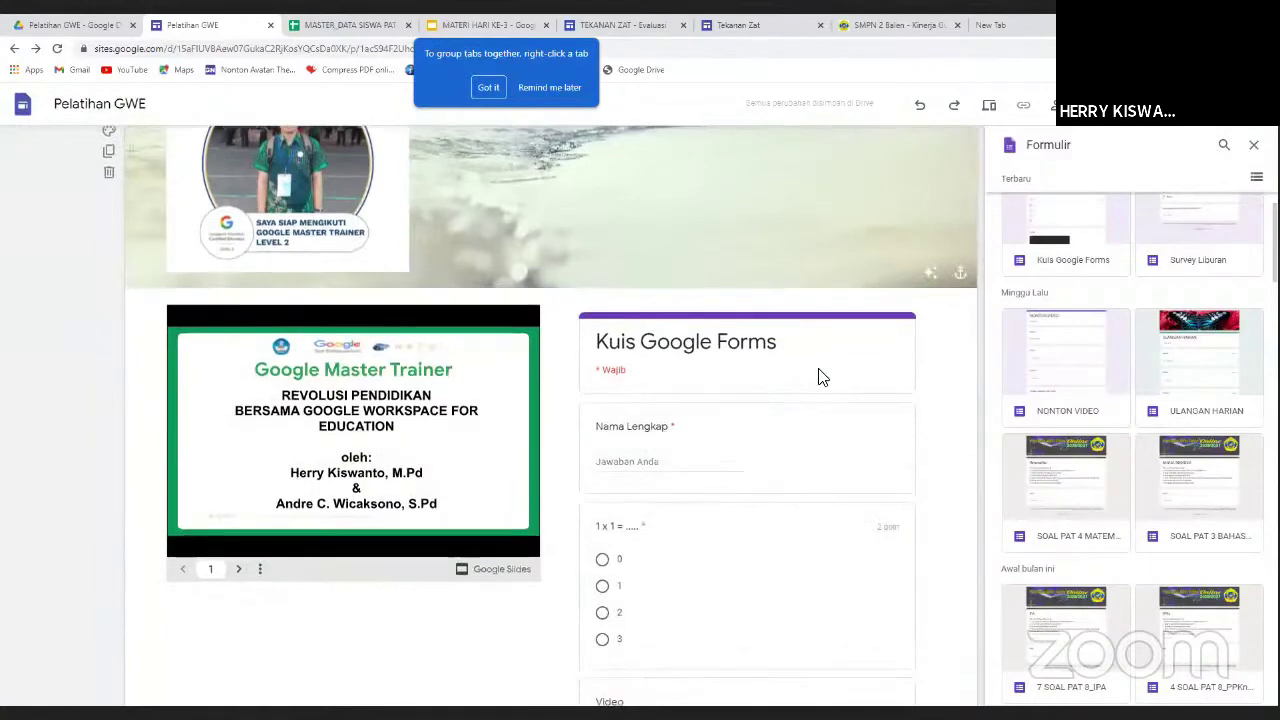
pyautogui.scroll(-4, 600, 390)
pyautogui.scroll(-1, 451, 374)
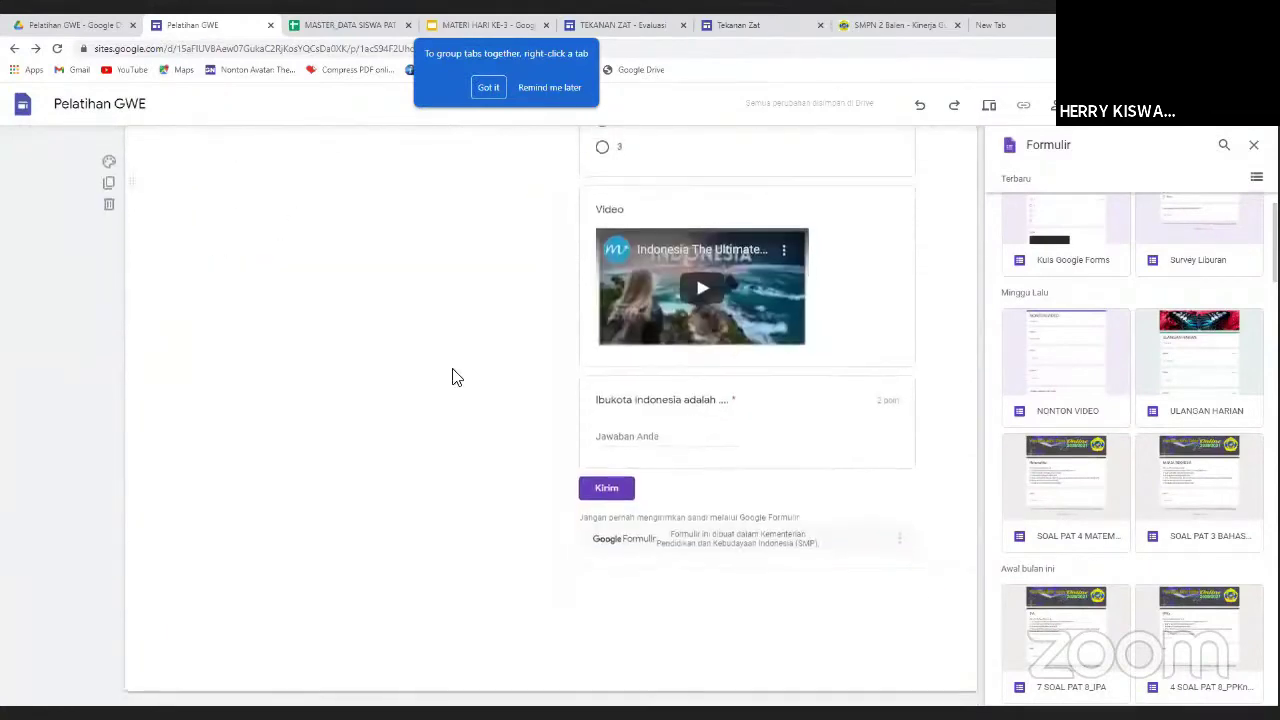
pyautogui.scroll(3, 451, 371)
pyautogui.scroll(2, 746, 334)
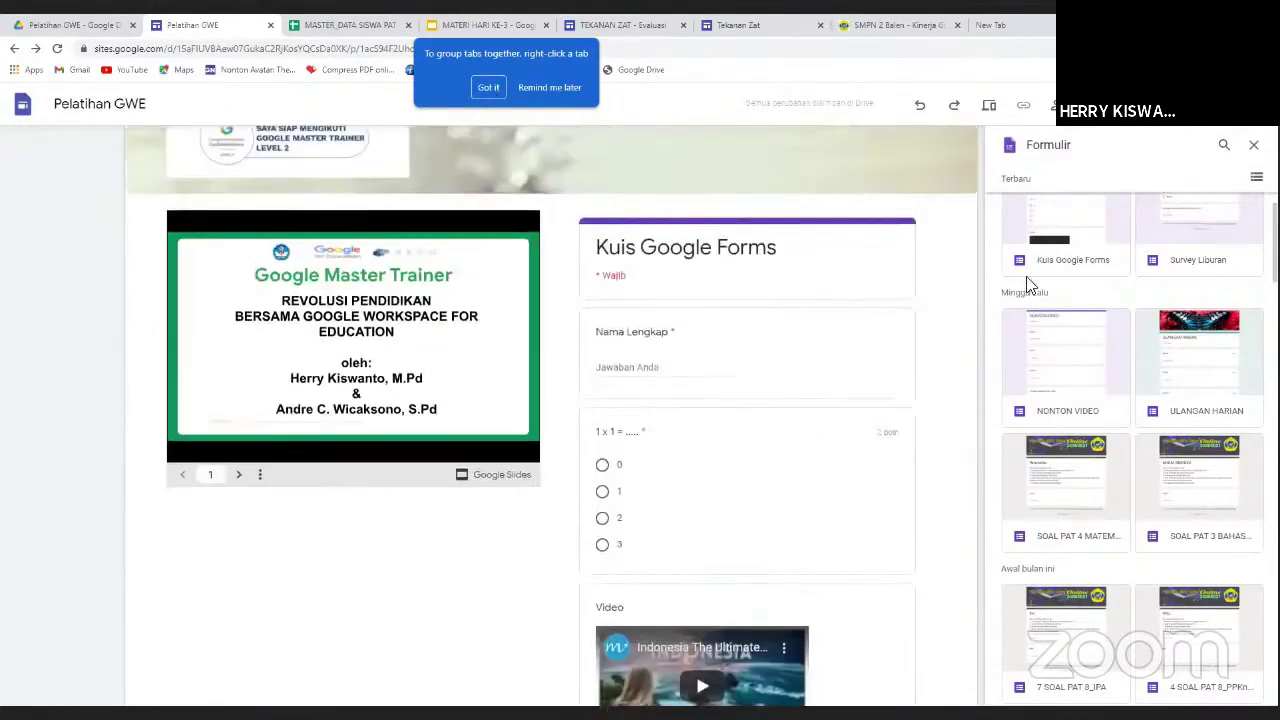
pyautogui.scroll(1, 974, 290)
pyautogui.scroll(2, 976, 294)
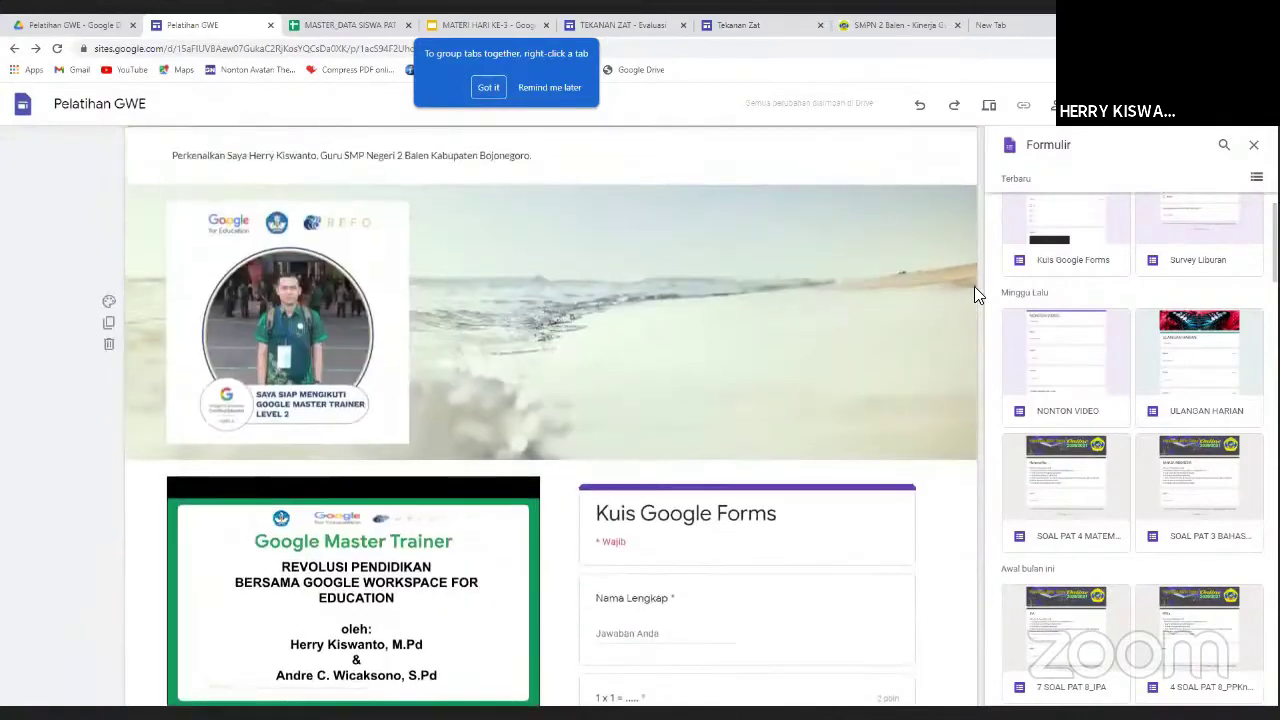
pyautogui.scroll(2, 976, 294)
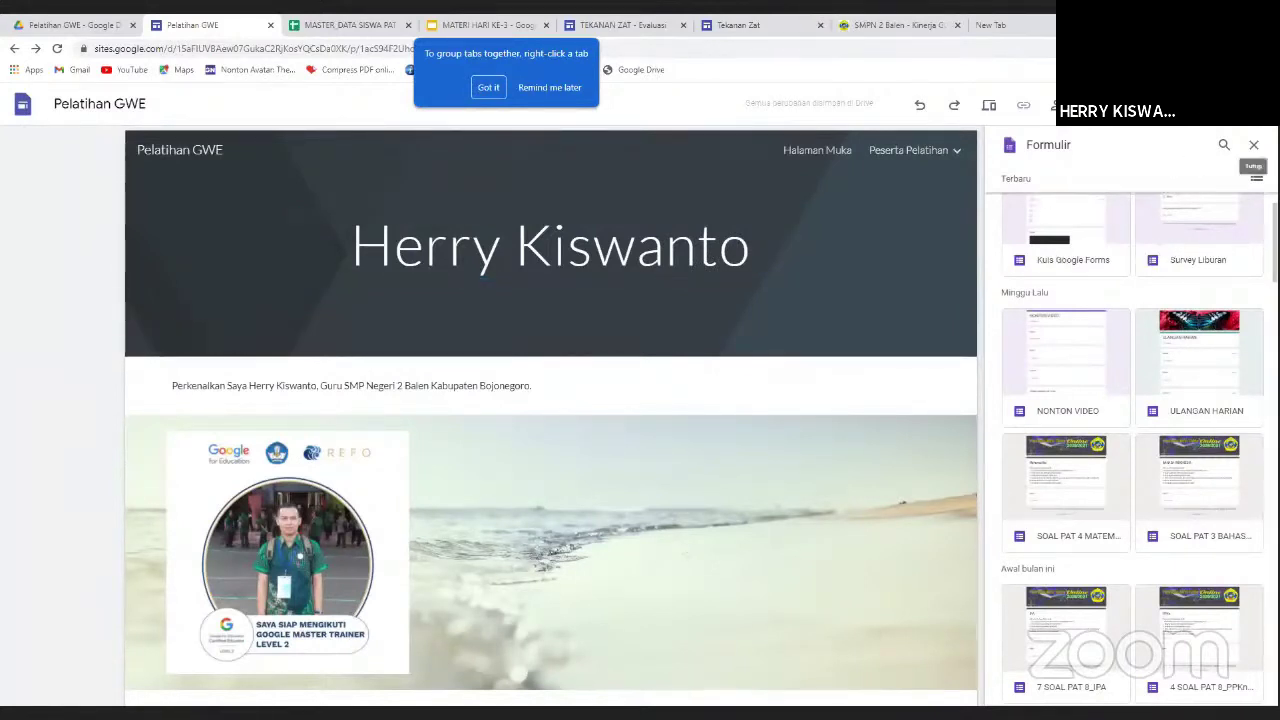
# Close the Formulir panel and open the Peserta Pelatihan options in the Halaman list.
pyautogui.click(1253, 144)
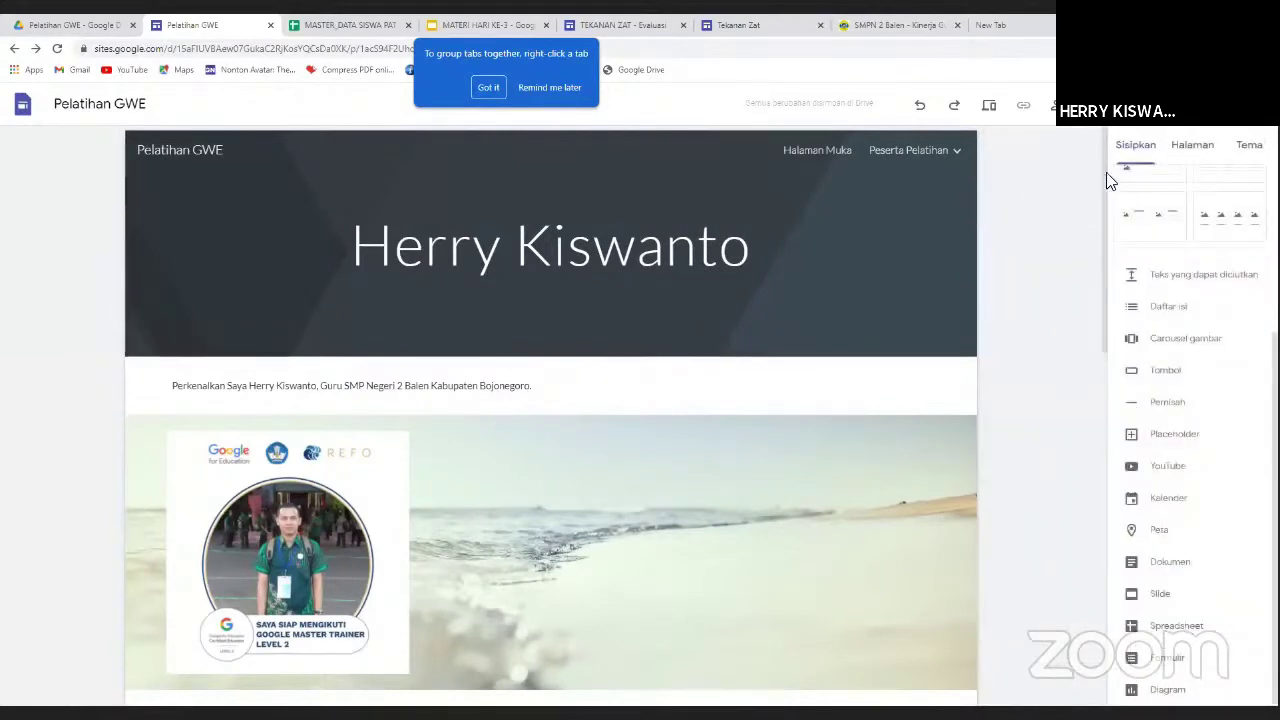
pyautogui.click(1182, 150)
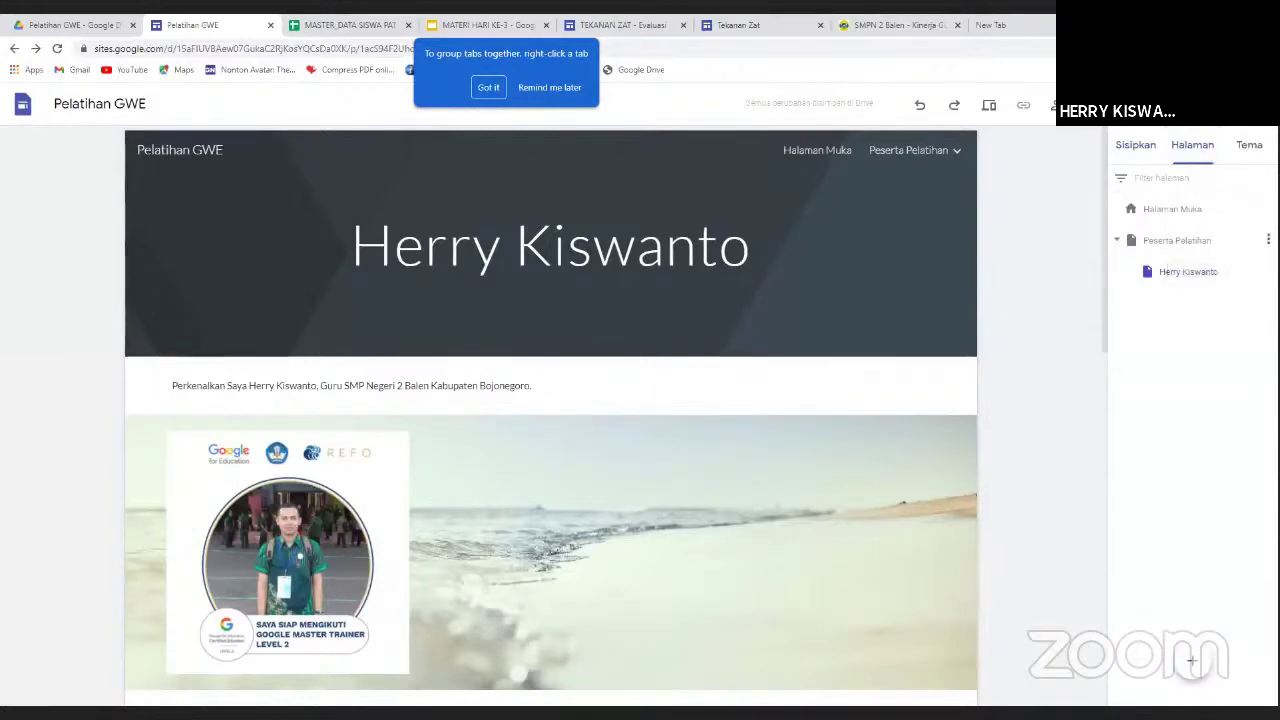
pyautogui.click(1268, 240)
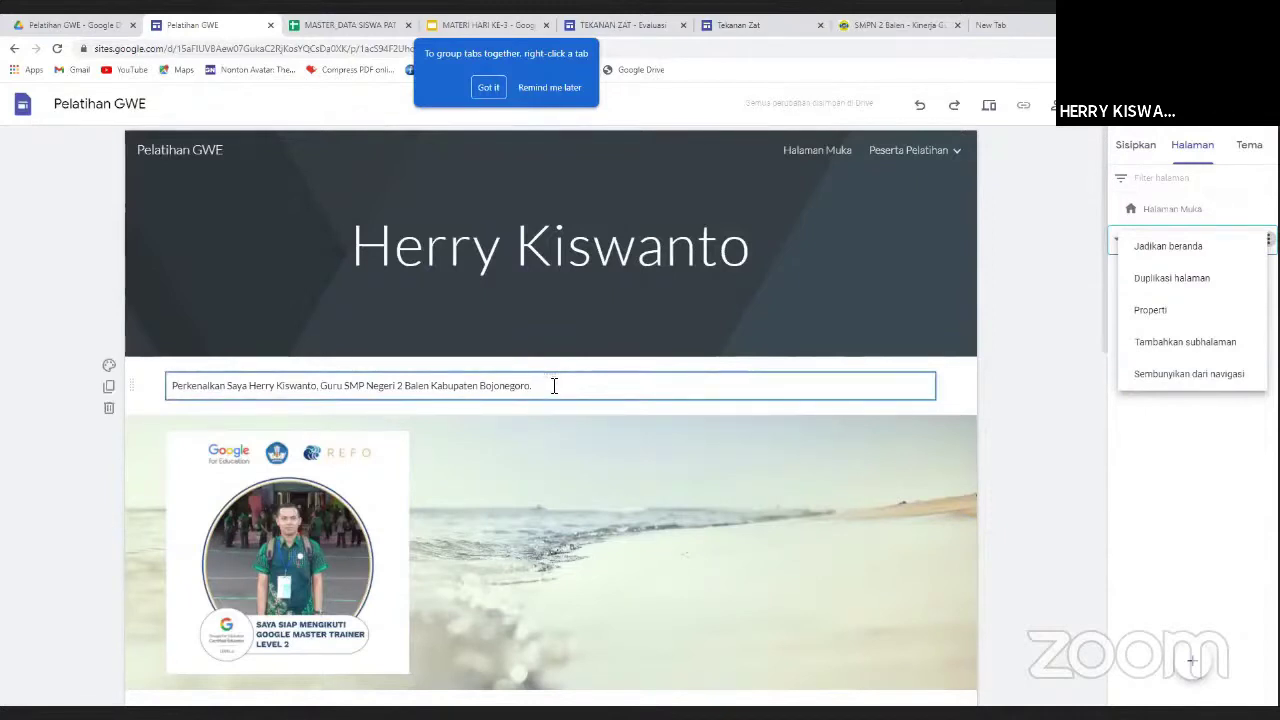
pyautogui.scroll(-5, 554, 386)
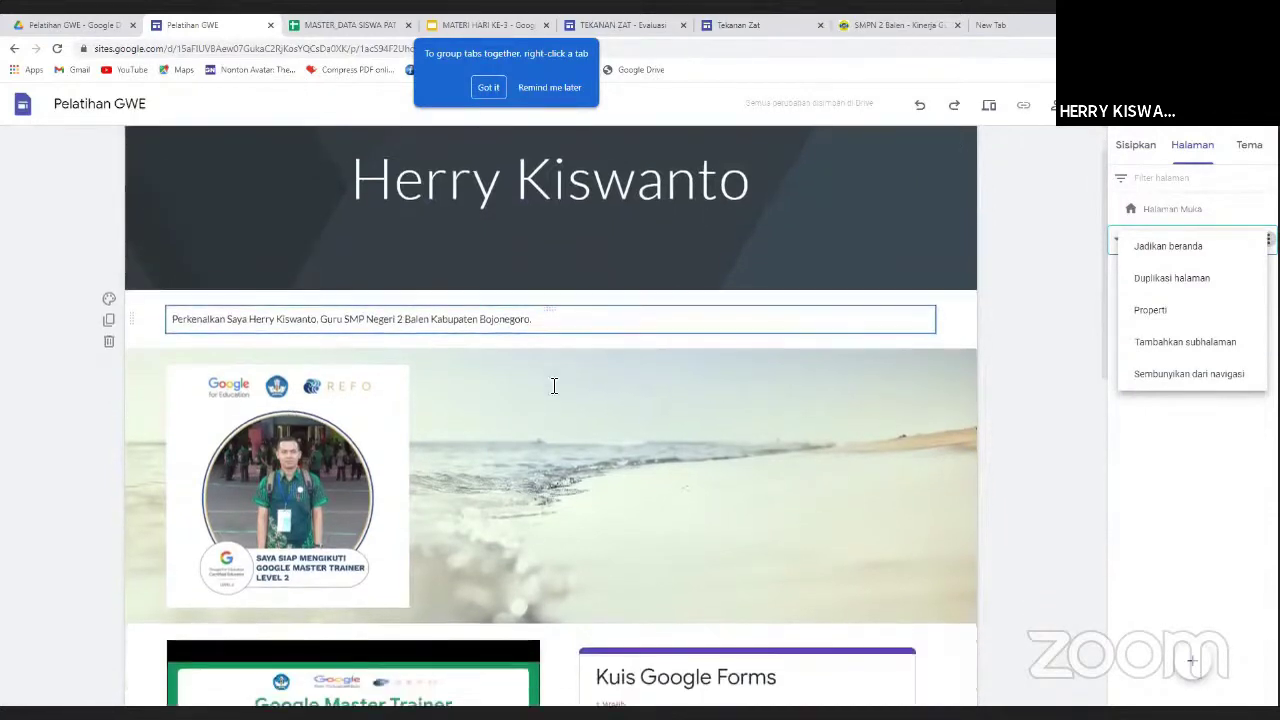
pyautogui.scroll(1, 550, 382)
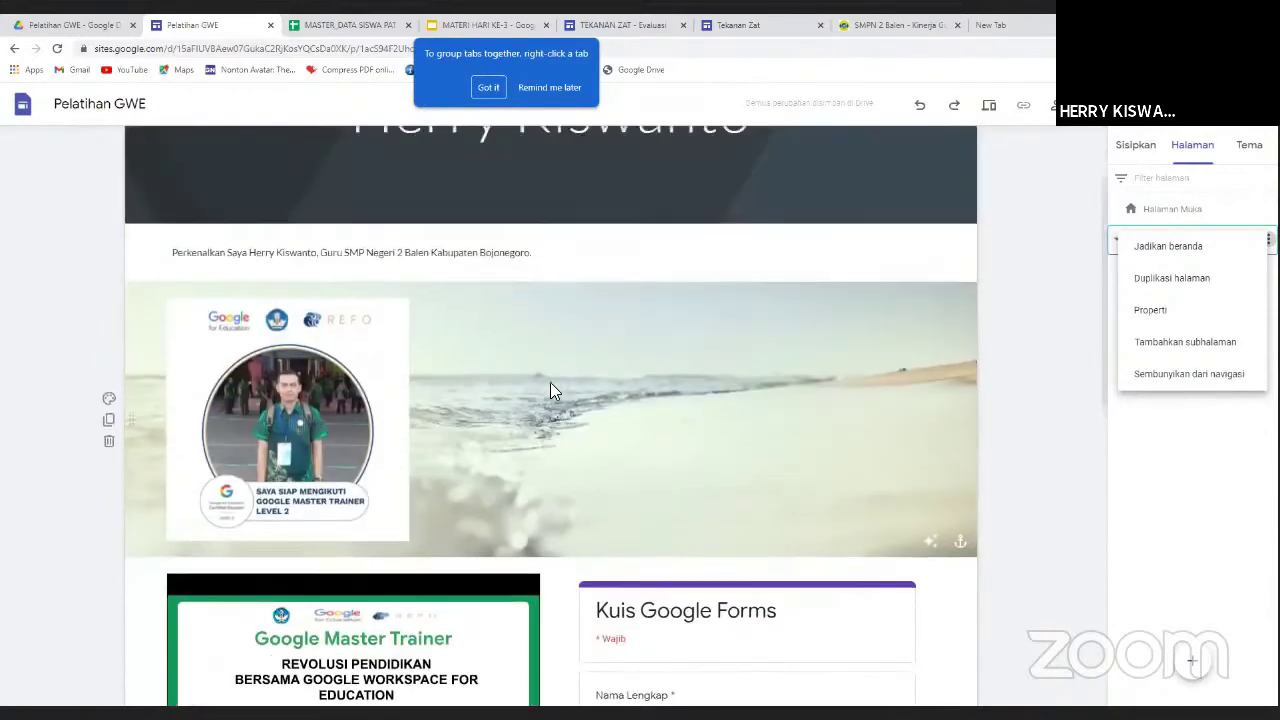
pyautogui.scroll(-1, 550, 382)
pyautogui.scroll(-3, 550, 382)
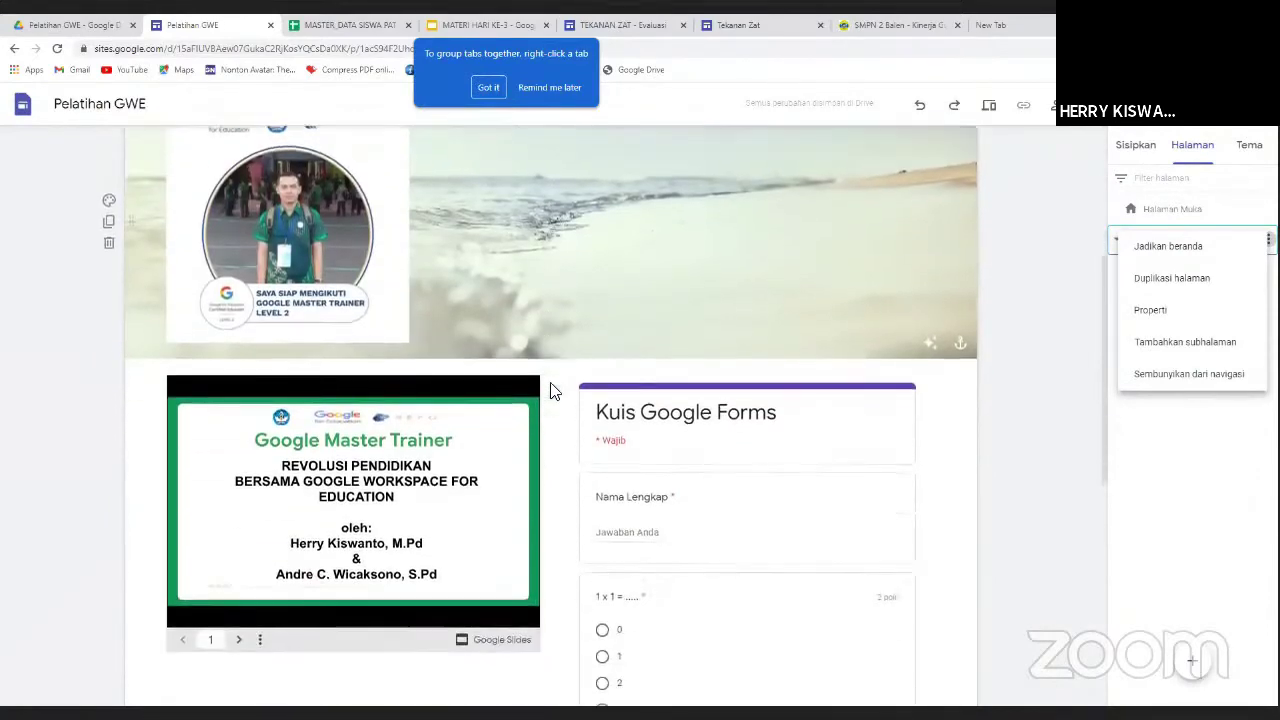
pyautogui.scroll(-3, 550, 390)
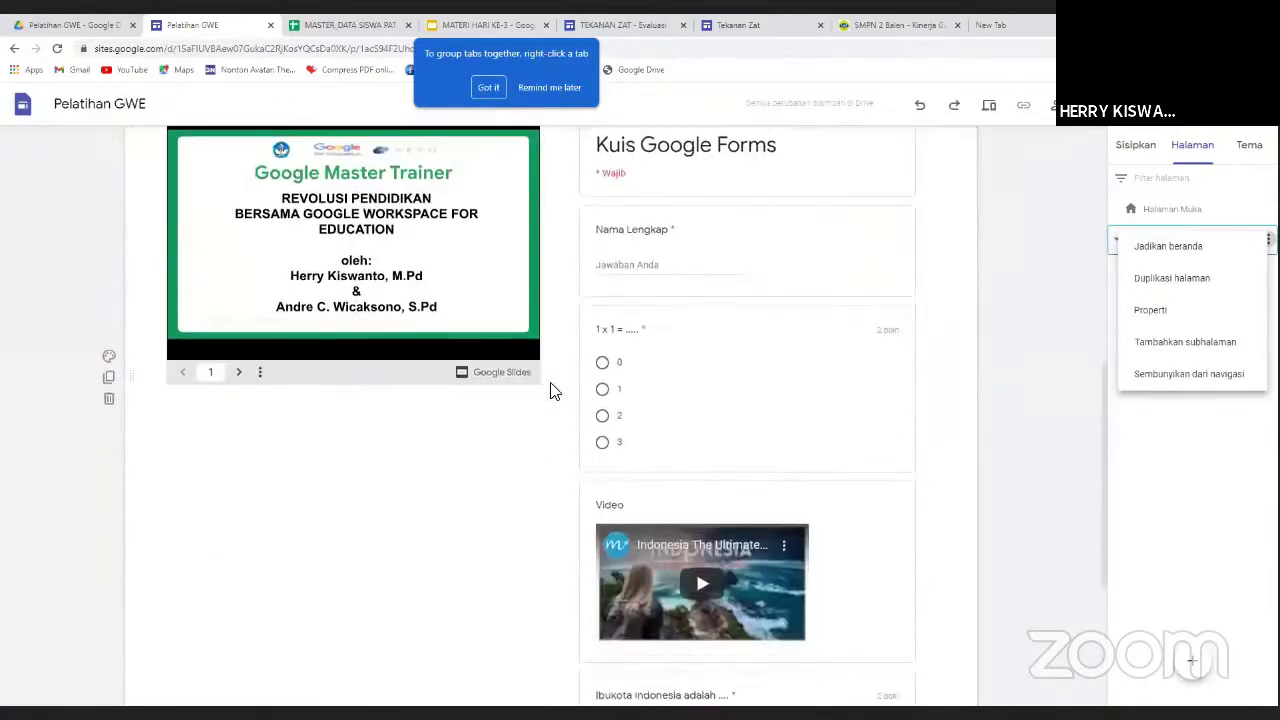
pyautogui.scroll(8, 555, 390)
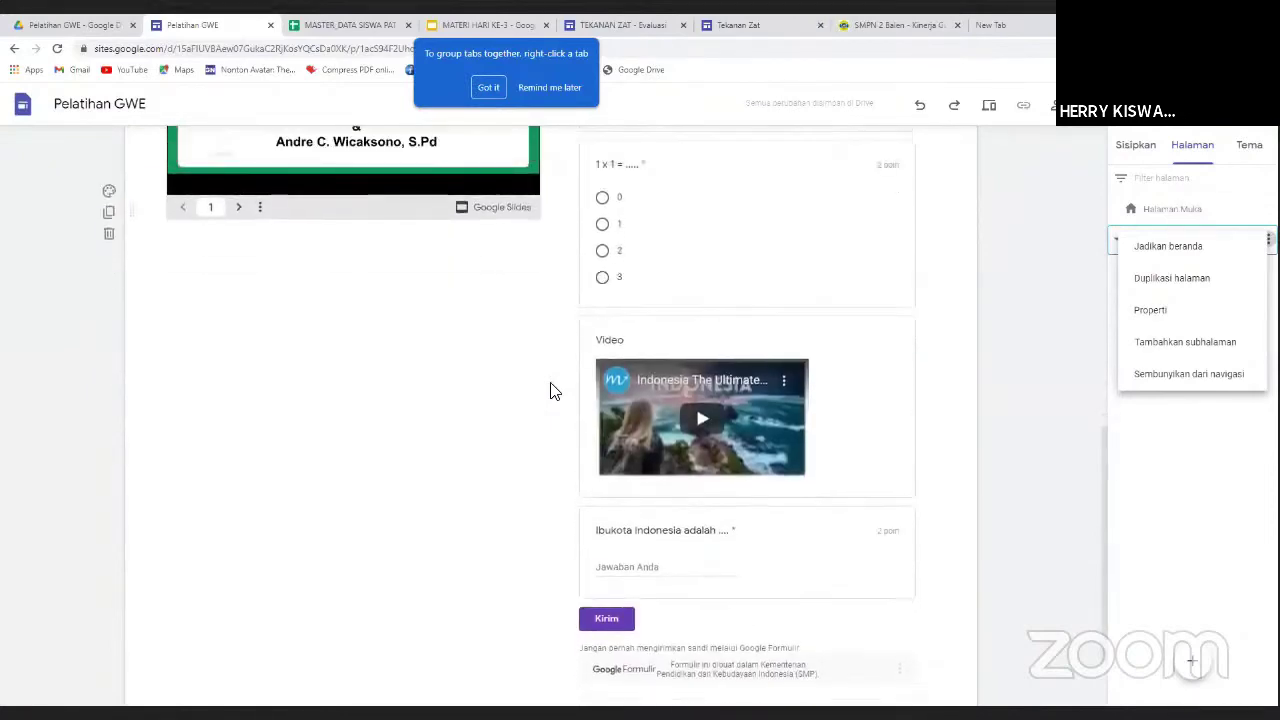
pyautogui.scroll(1, 555, 390)
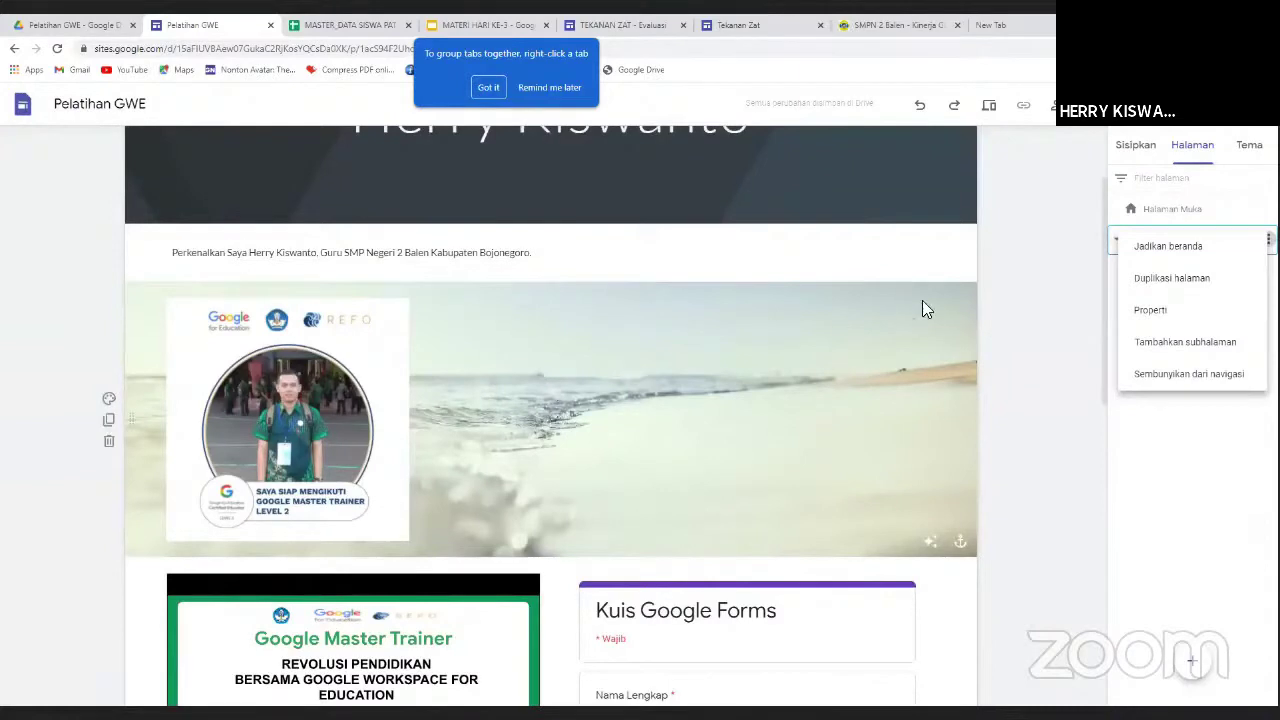
pyautogui.scroll(2, 922, 303)
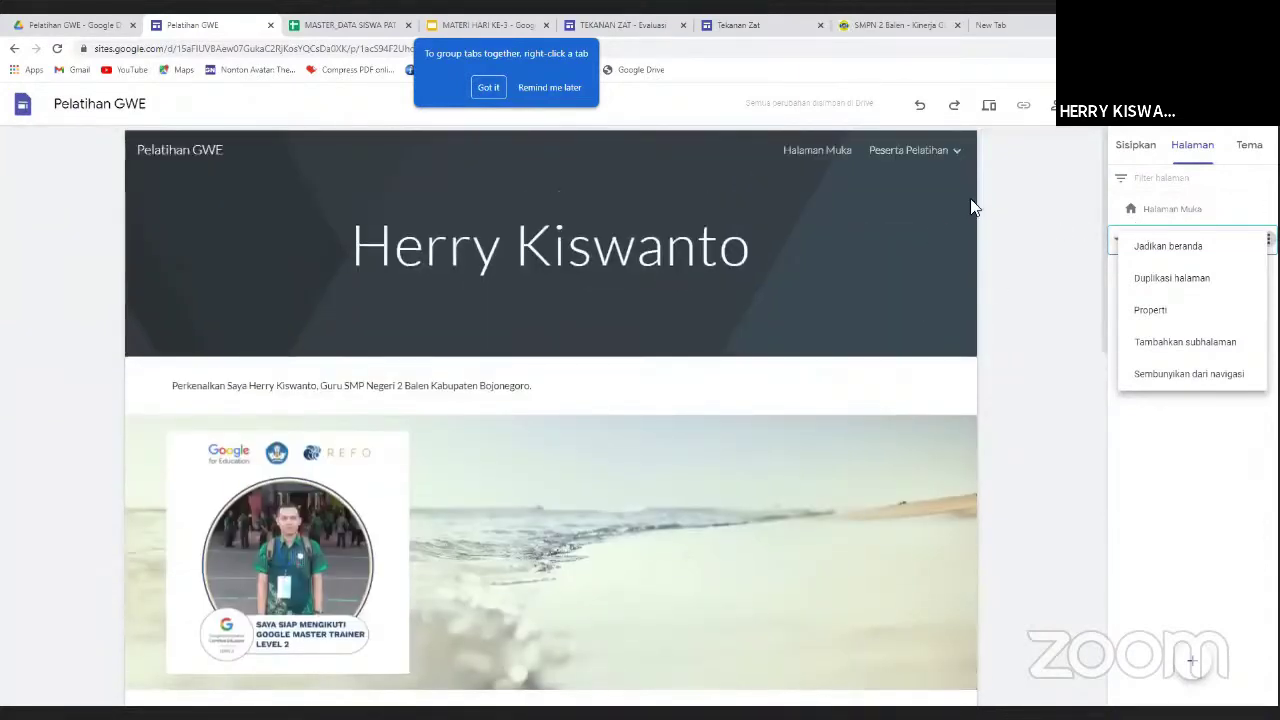
pyautogui.moveTo(972, 207)
# Dismiss the Peserta Pelatihan options menu without making changes.
pyautogui.click(648, 50)
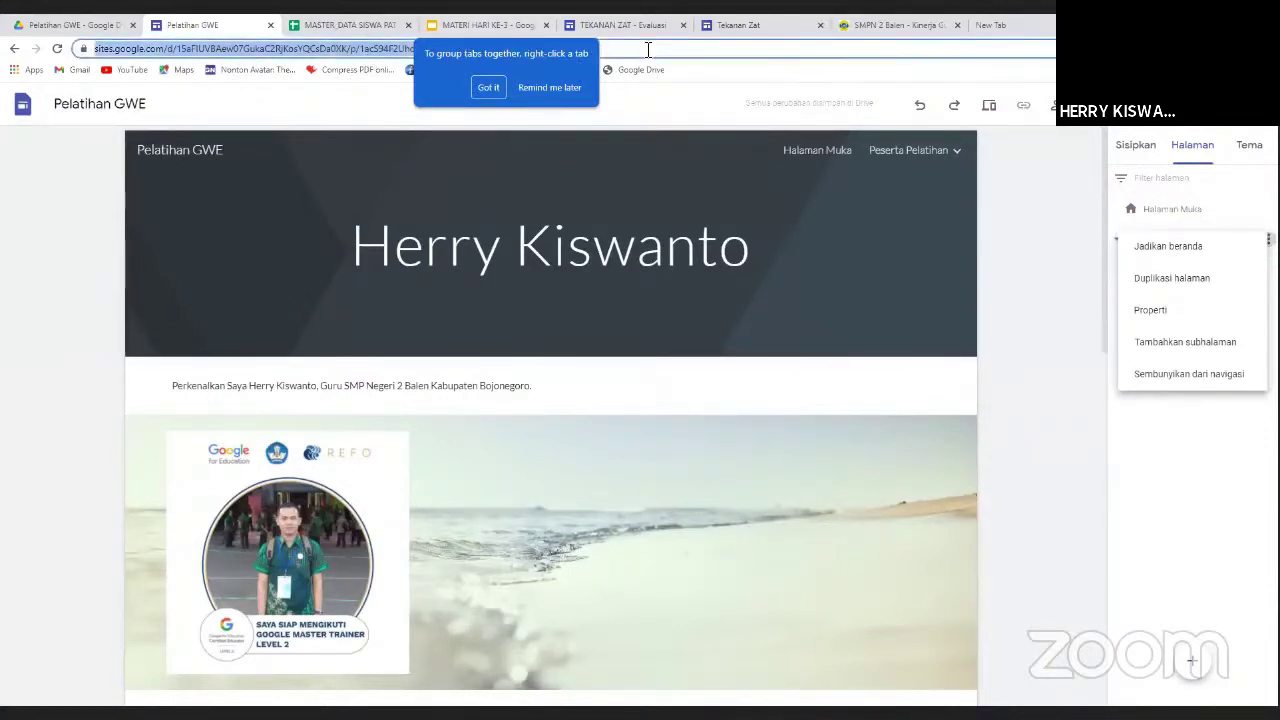
pyautogui.click(1052, 105)
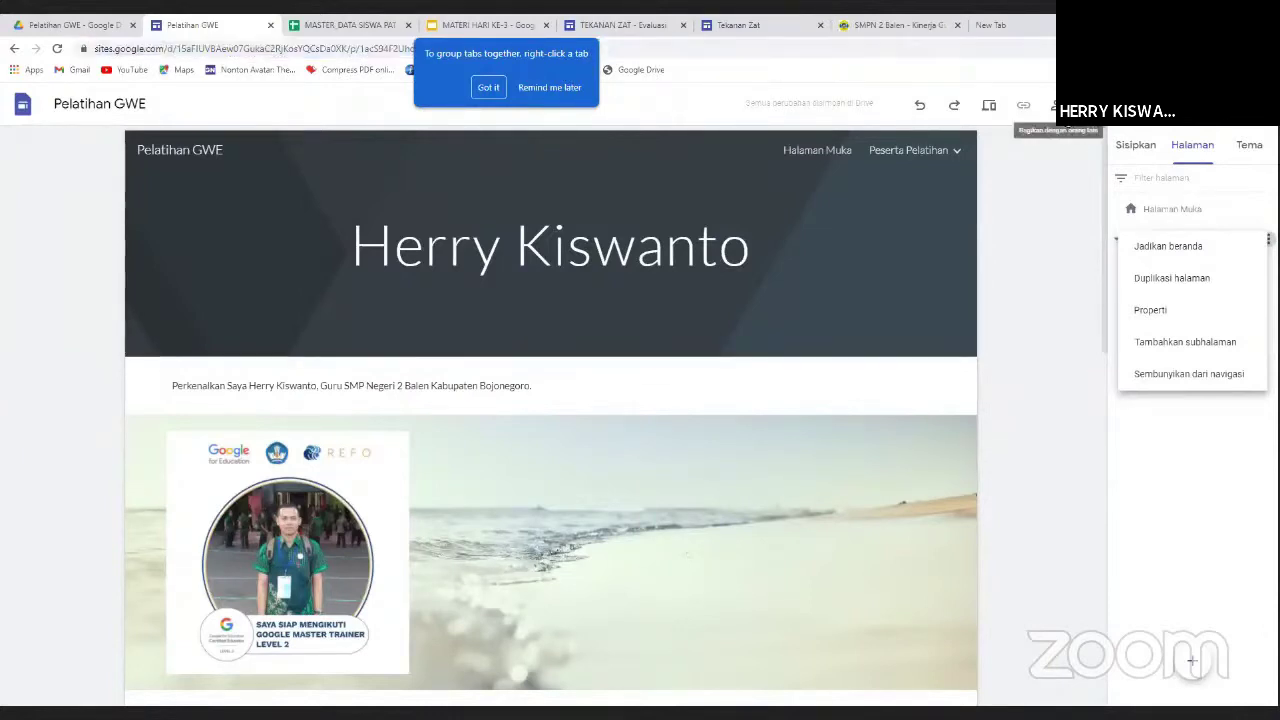
pyautogui.press('Escape')
pyautogui.moveTo(806, 296)
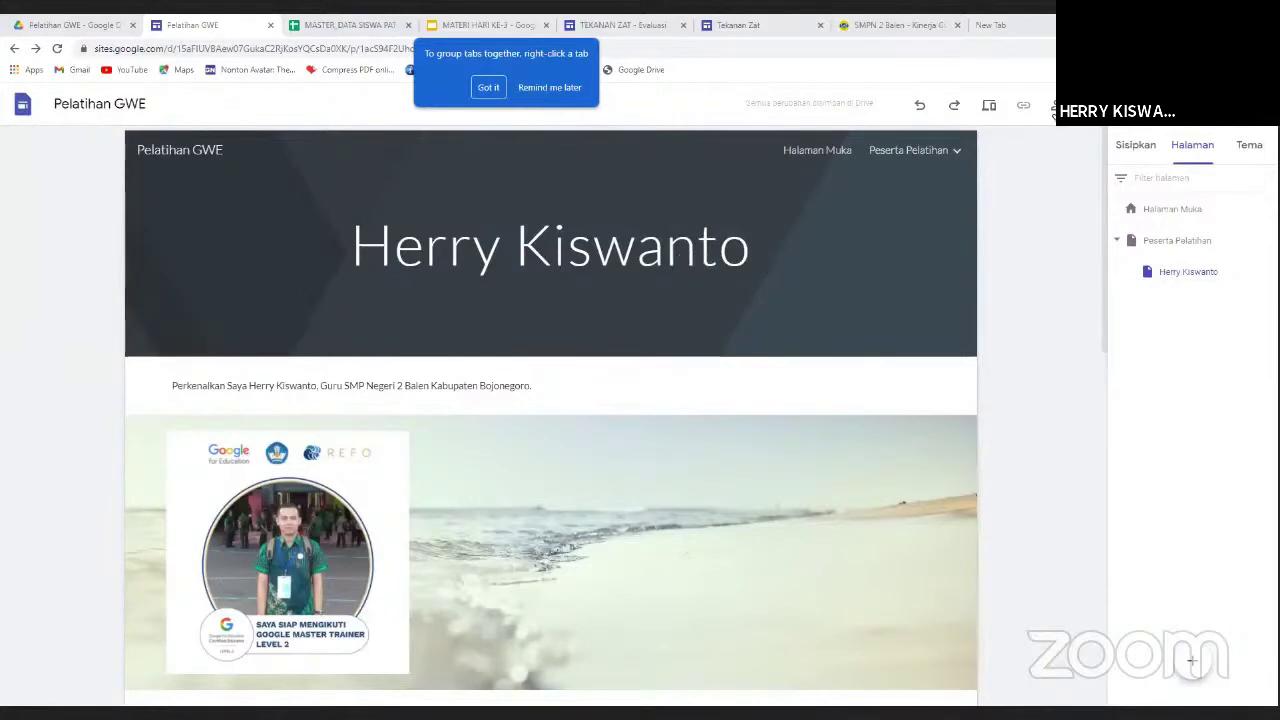
# Change the draft's link access from Dibatasi to 'Siapa saja yang memiliki link' and finish sharing.
pyautogui.click(1053, 105)
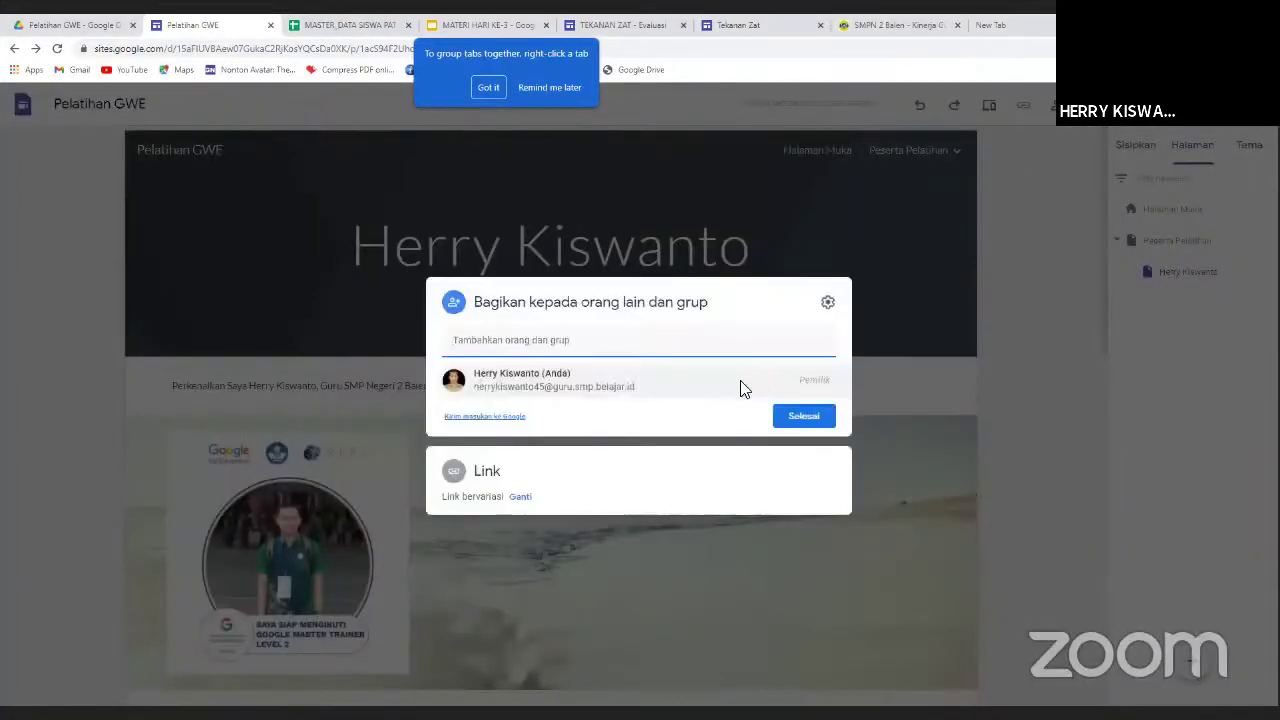
pyautogui.click(488, 481)
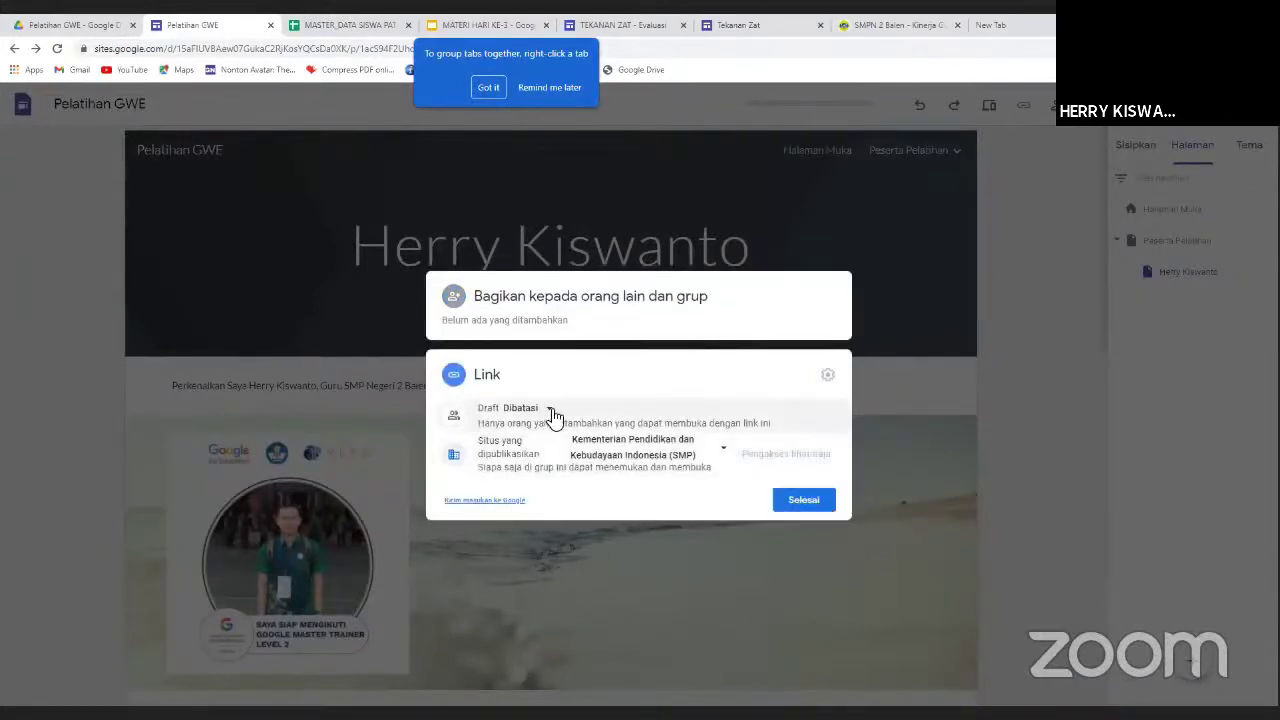
pyautogui.click(551, 412)
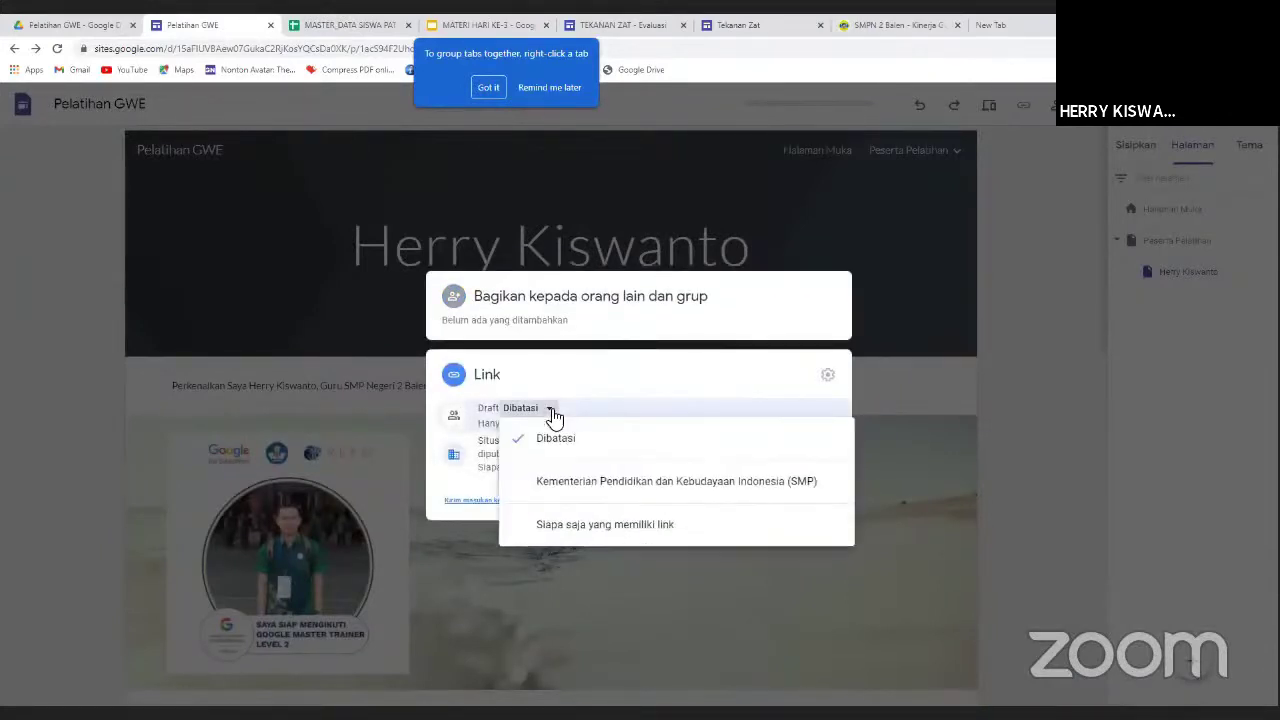
pyautogui.click(587, 518)
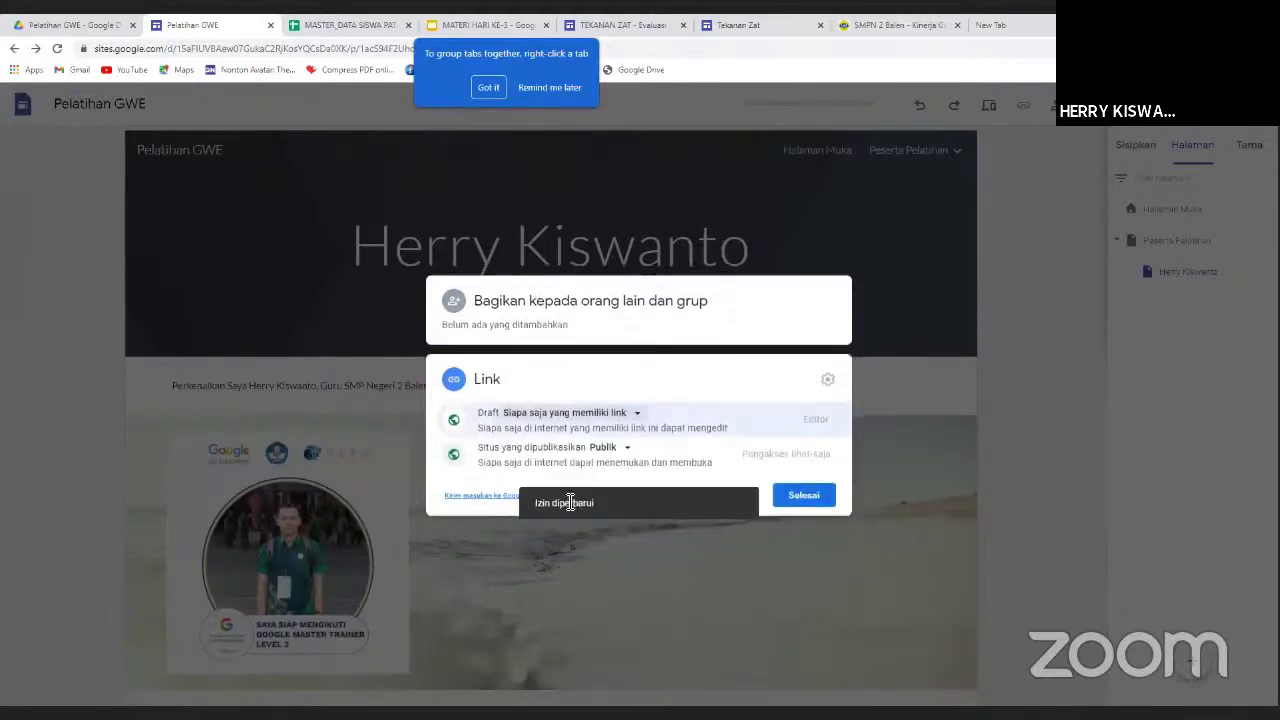
pyautogui.click(803, 496)
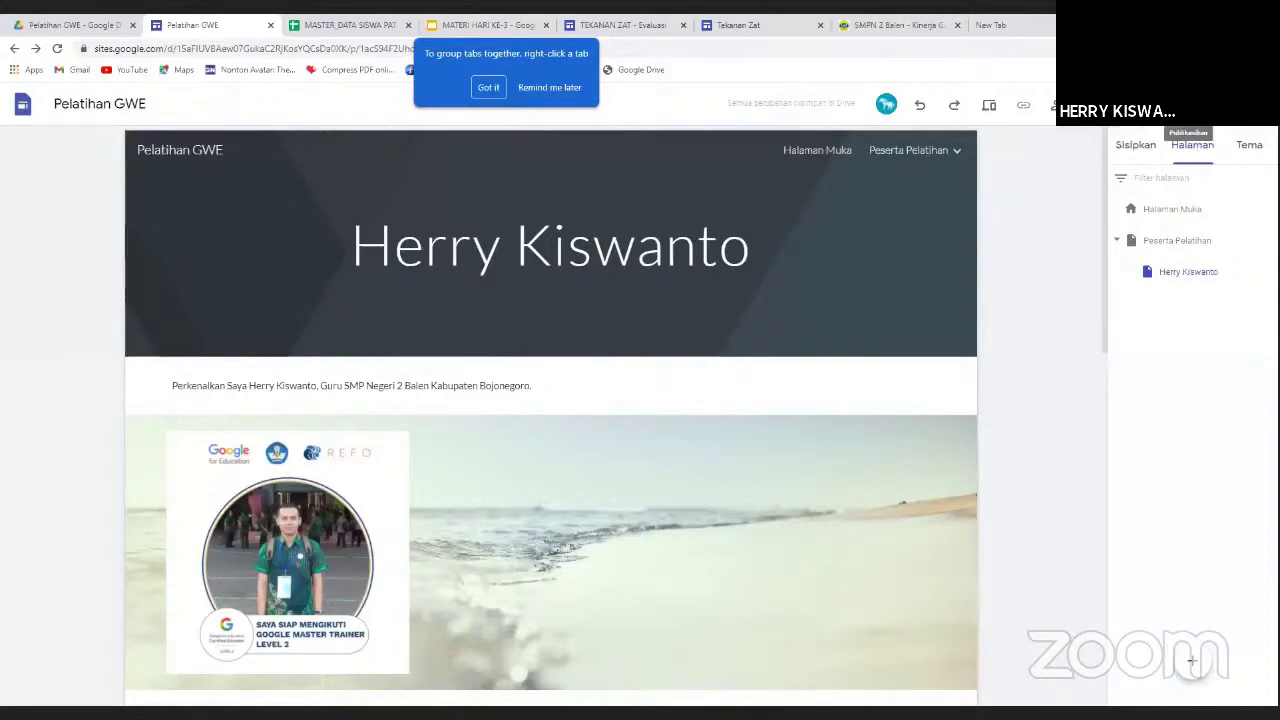
# Publish the Pelatihan GWE site after editing its web address to a new pelatihan-gwe URL.
pyautogui.click(1186, 106)
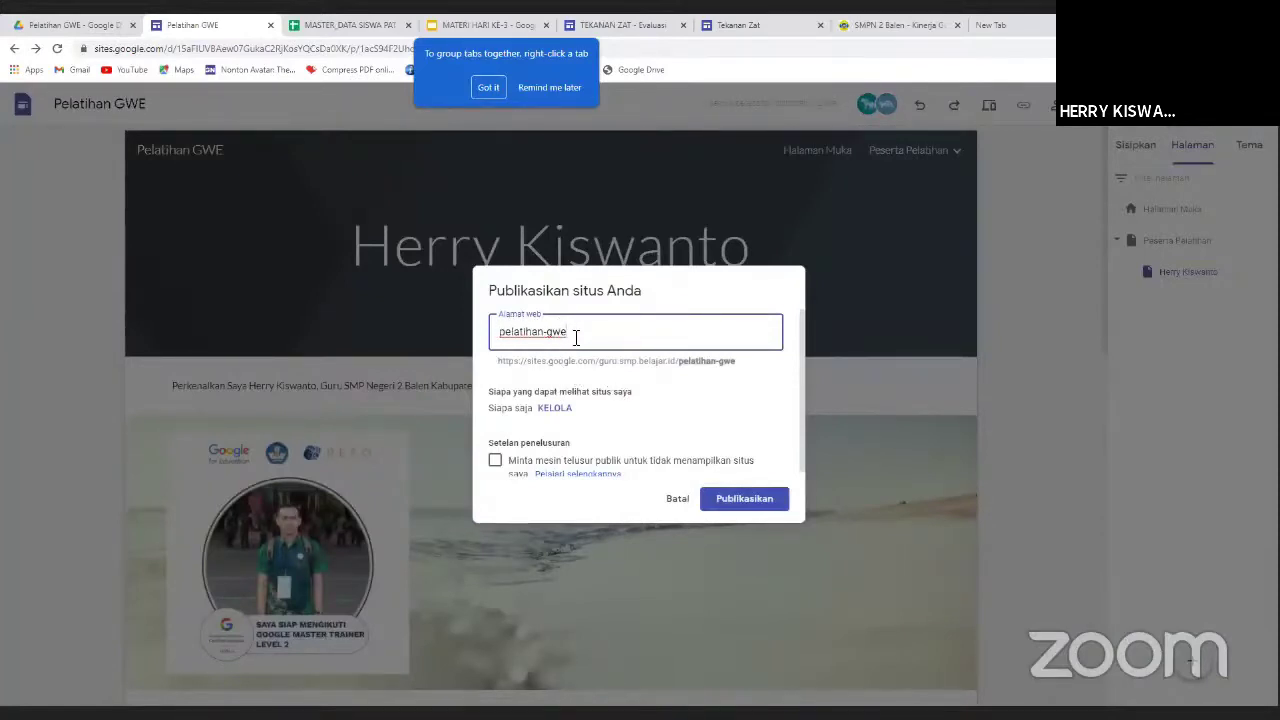
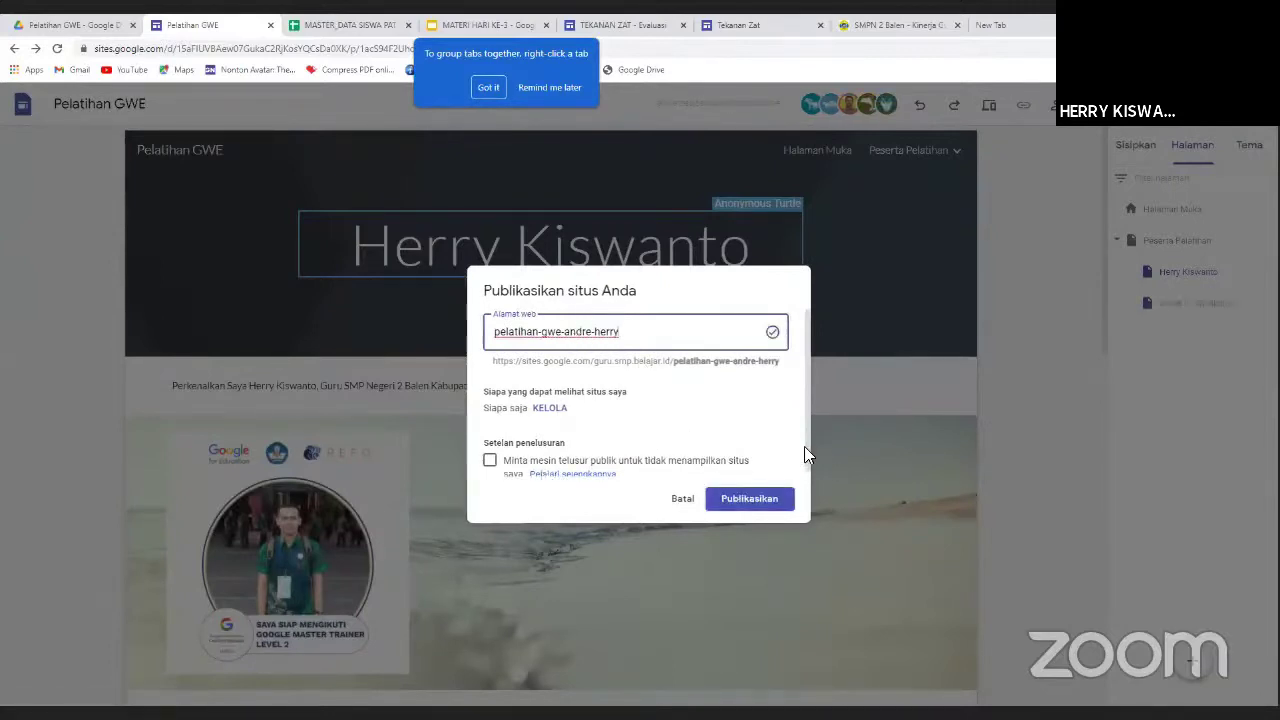
pyautogui.moveTo(804, 448); pyautogui.dragTo(810, 490)
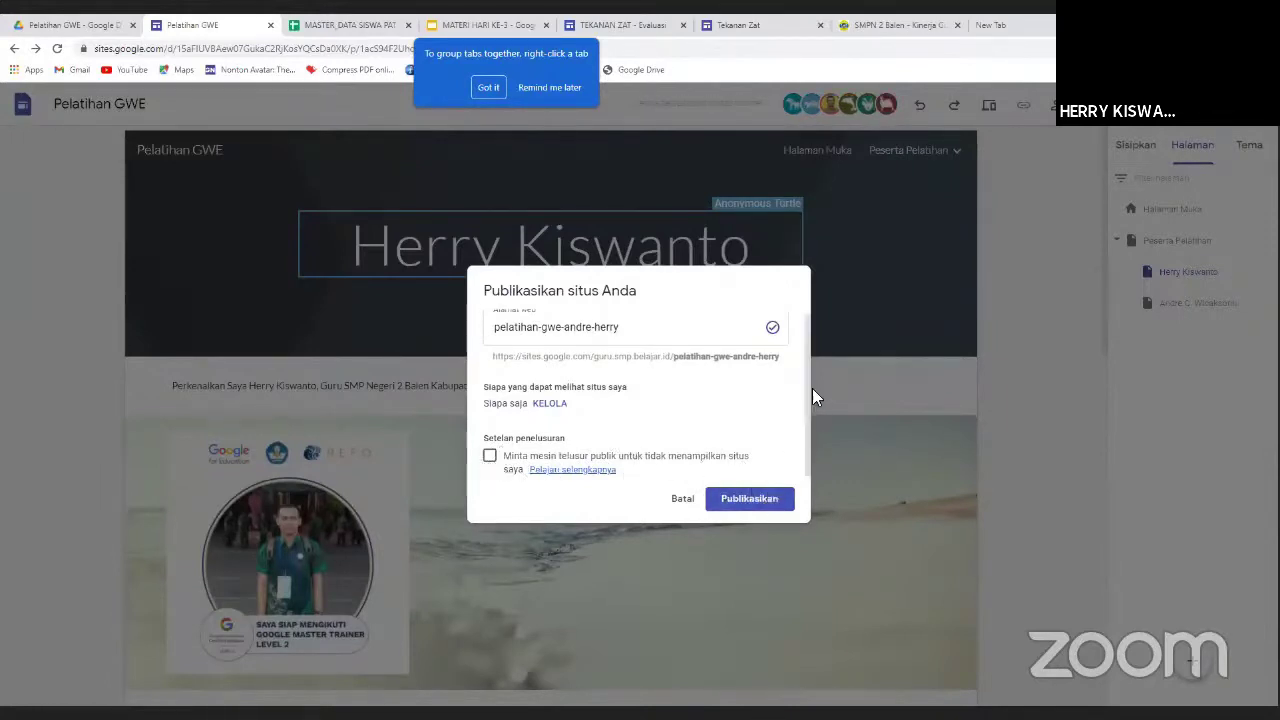
pyautogui.click(758, 497)
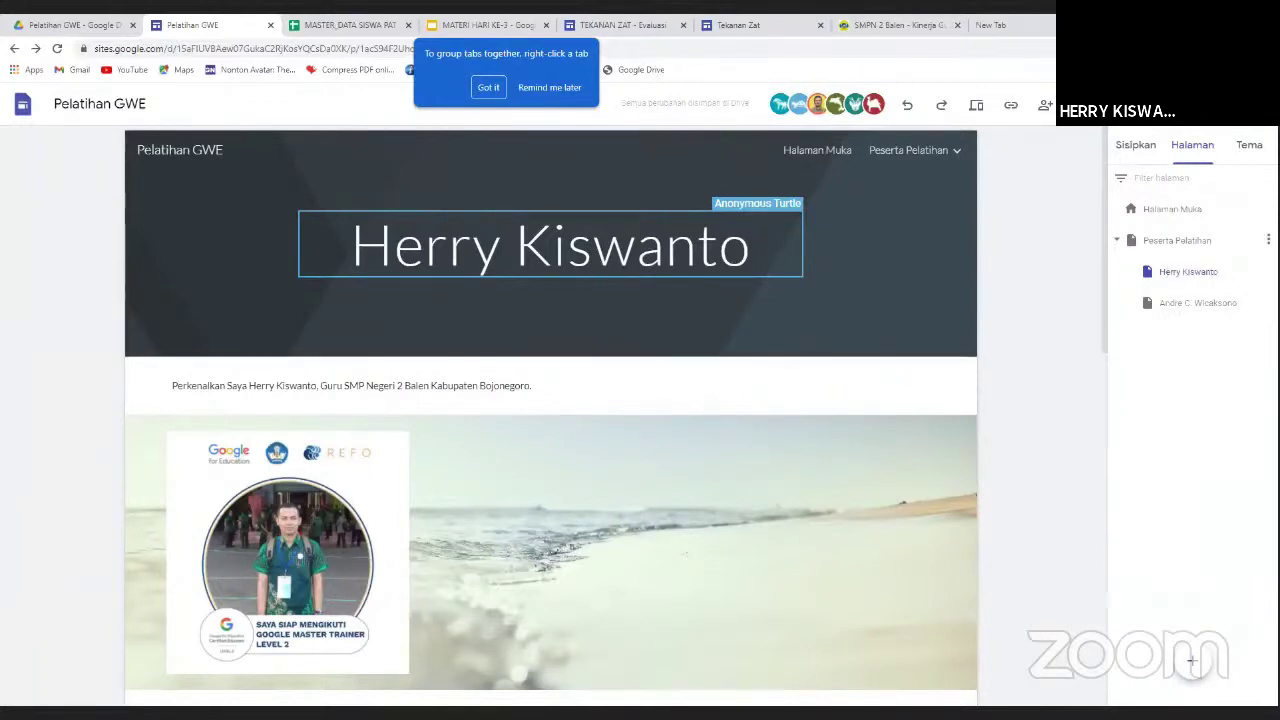
pyautogui.click(1268, 240)
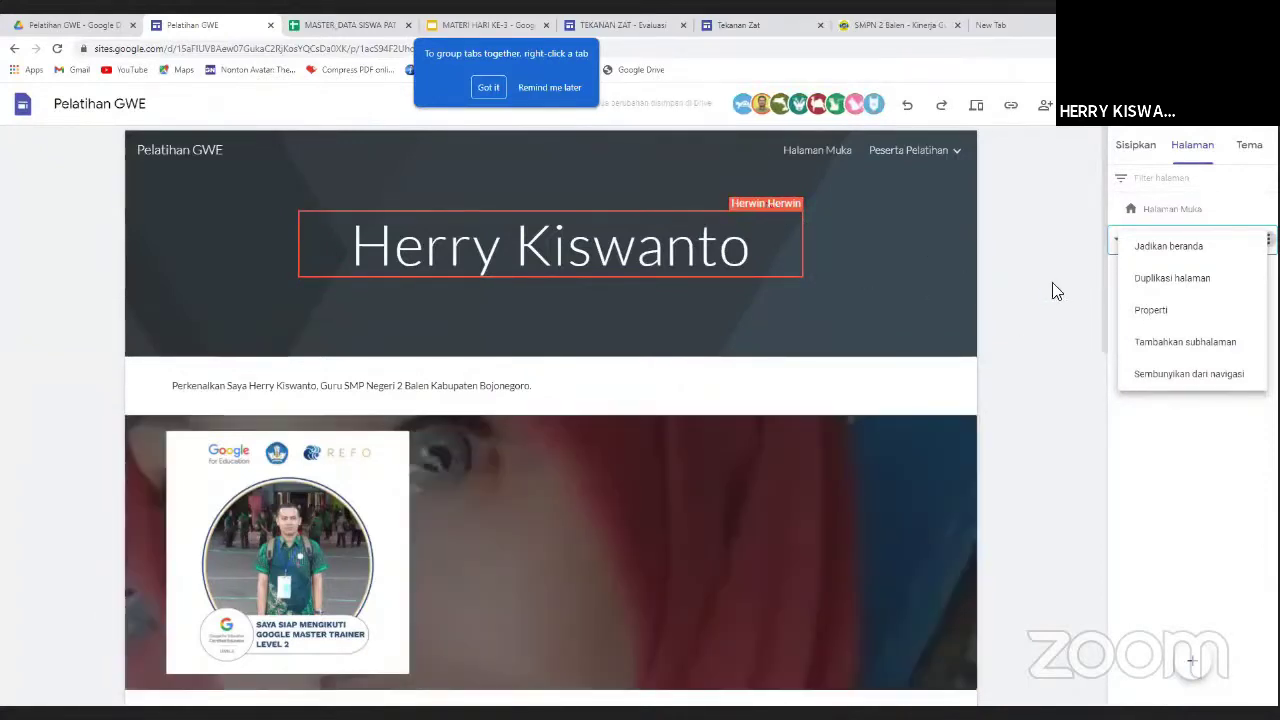
pyautogui.click(1045, 287)
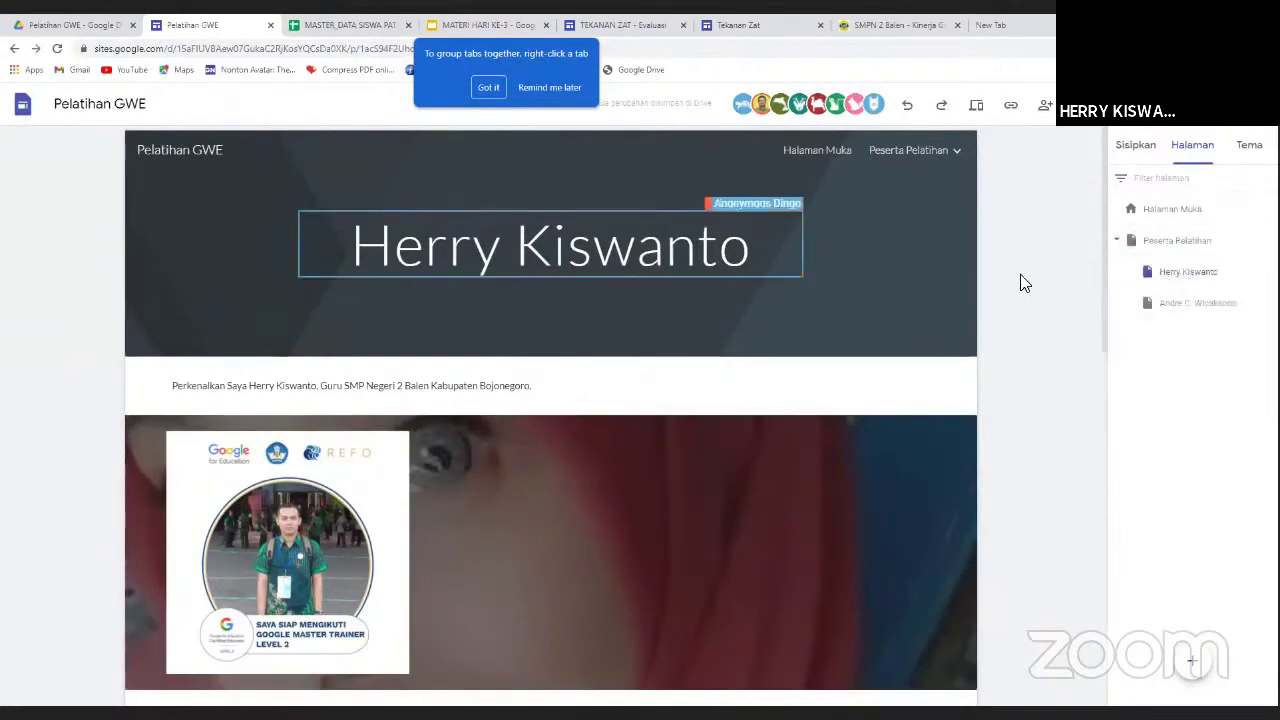
pyautogui.scroll(-2, 934, 397)
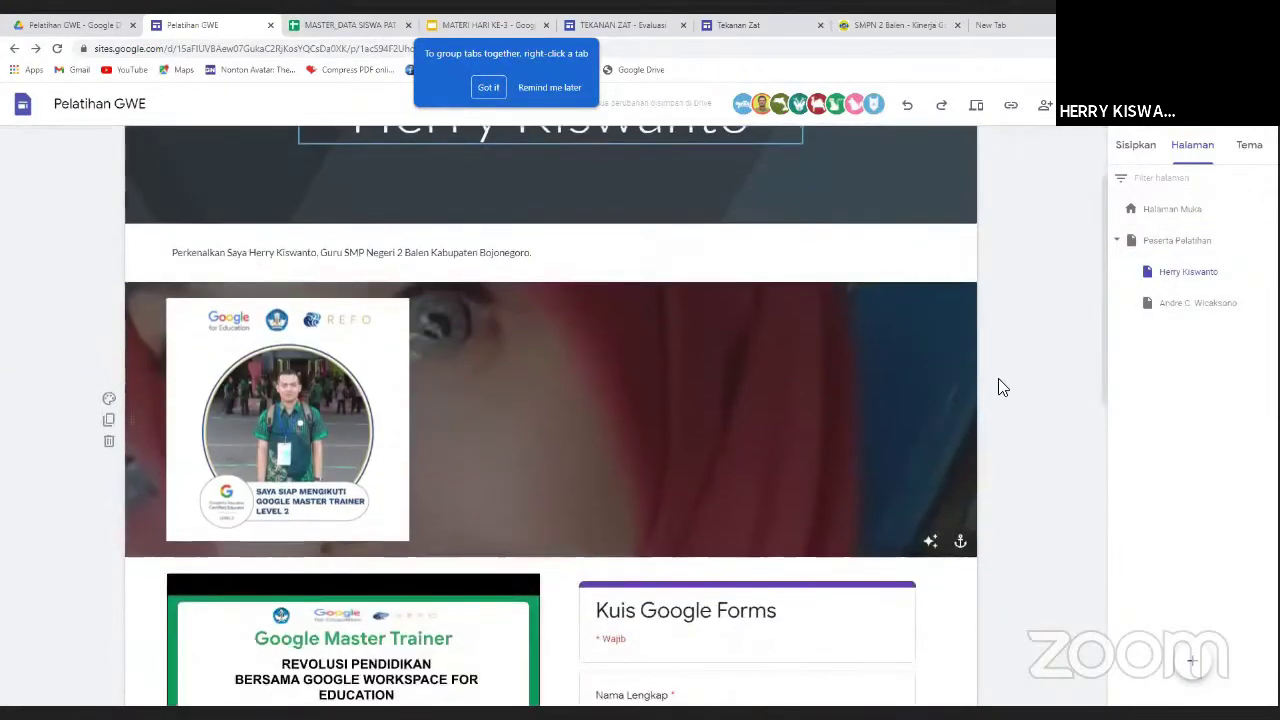
pyautogui.scroll(2, 1000, 386)
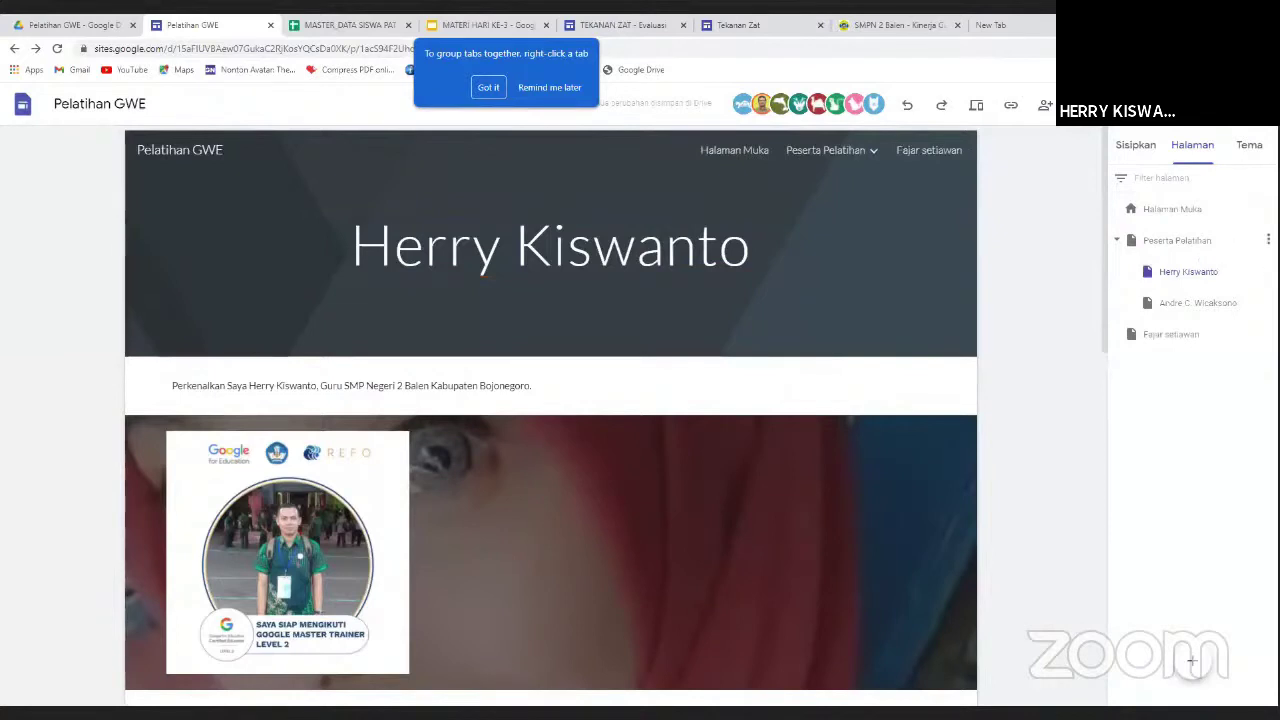
pyautogui.click(1268, 240)
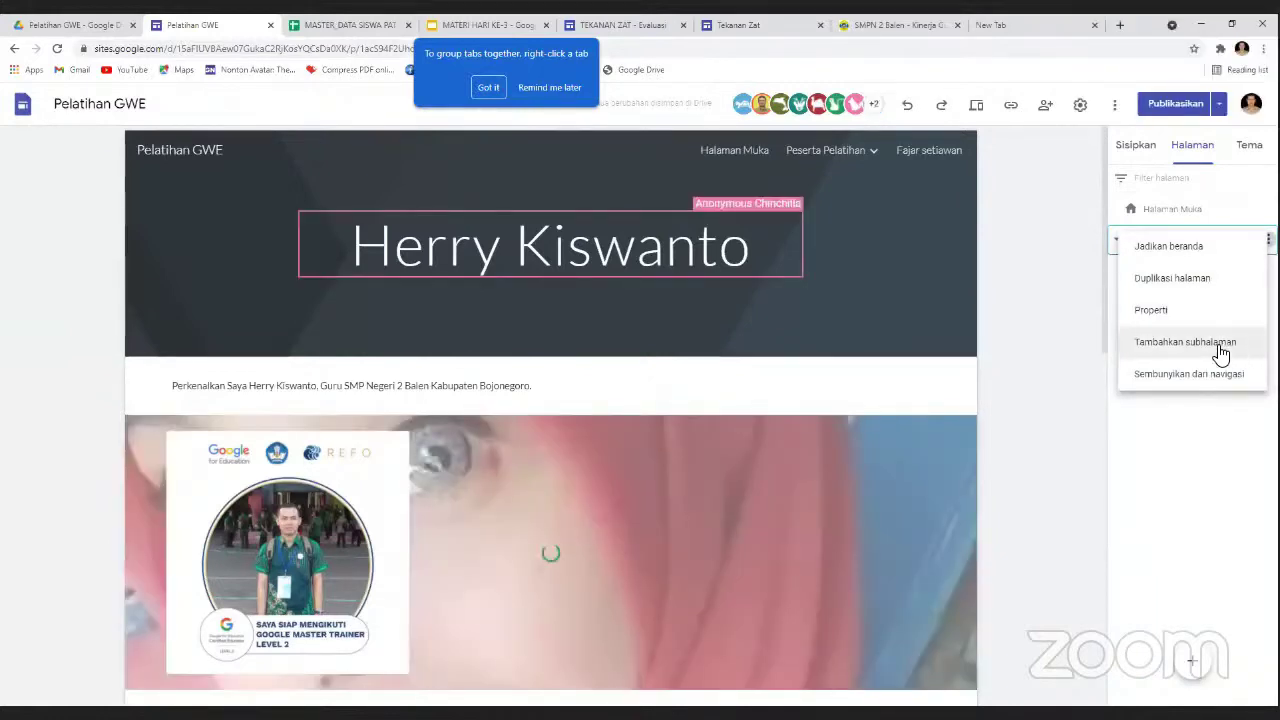
pyautogui.click(1035, 397)
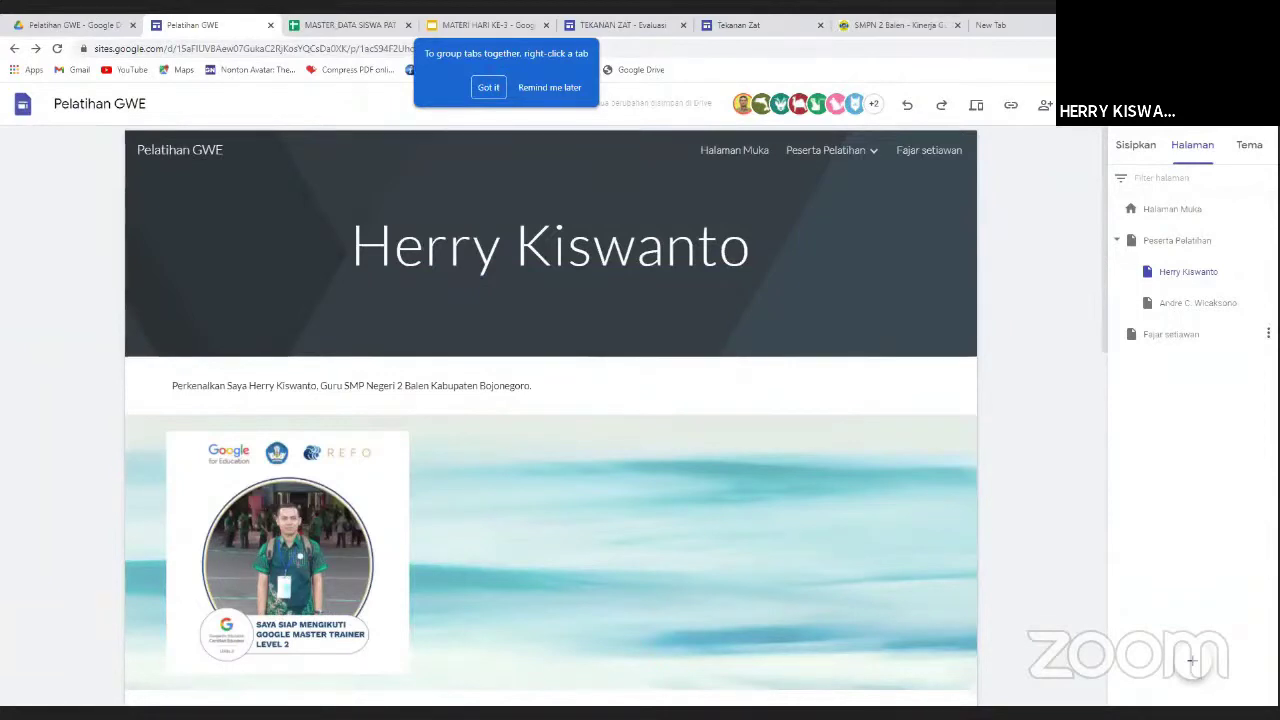
# Take the stray participant page out of top-level navigation, then view another participant's subpage.
pyautogui.click(1268, 333)
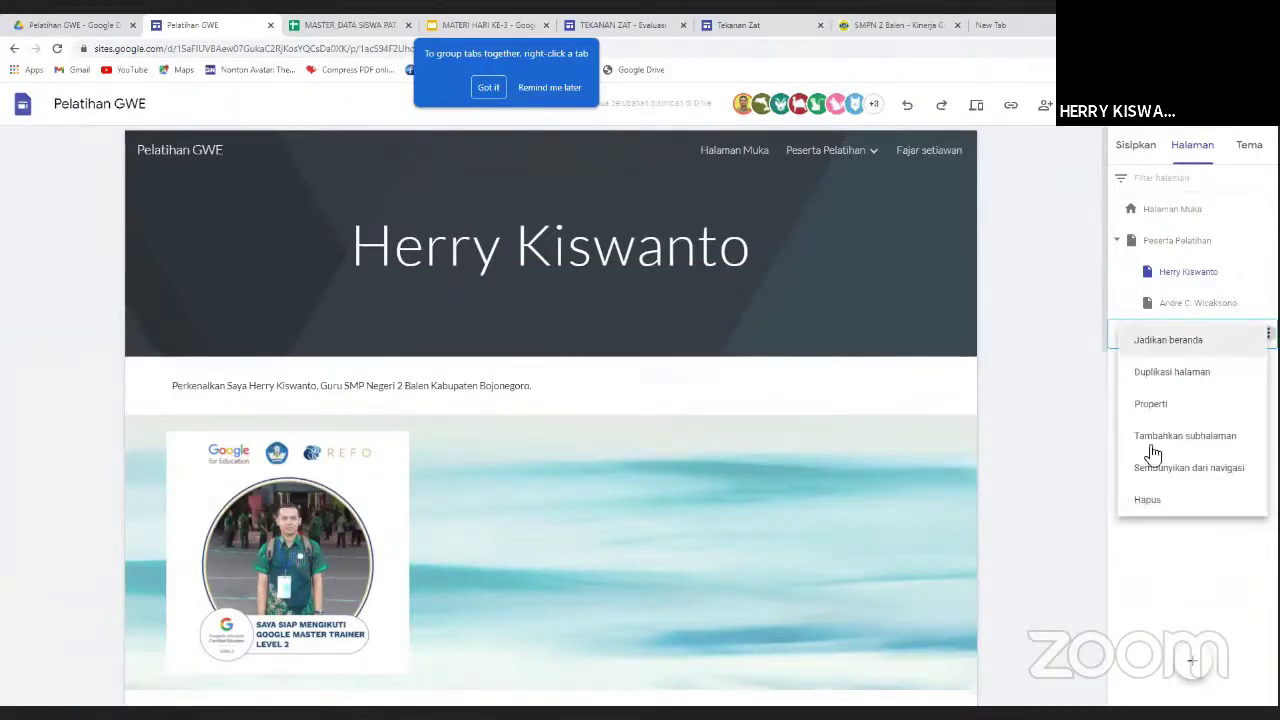
pyautogui.click(1185, 499)
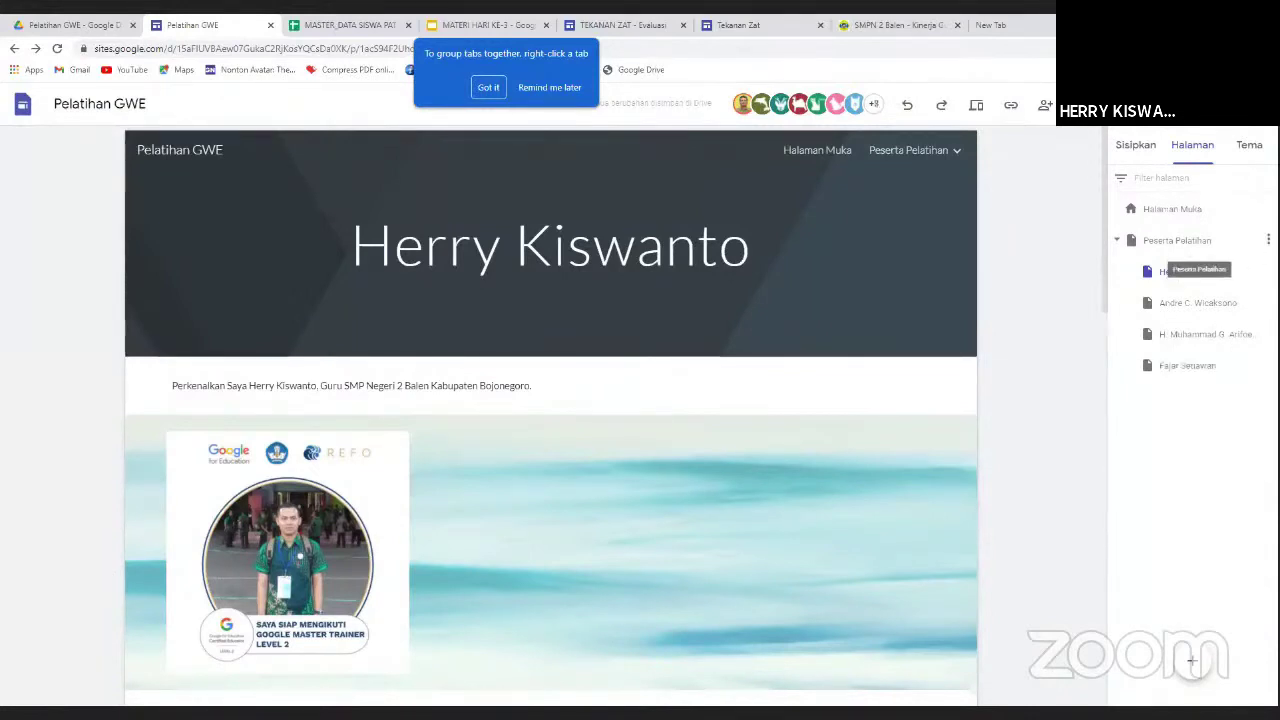
pyautogui.click(866, 386)
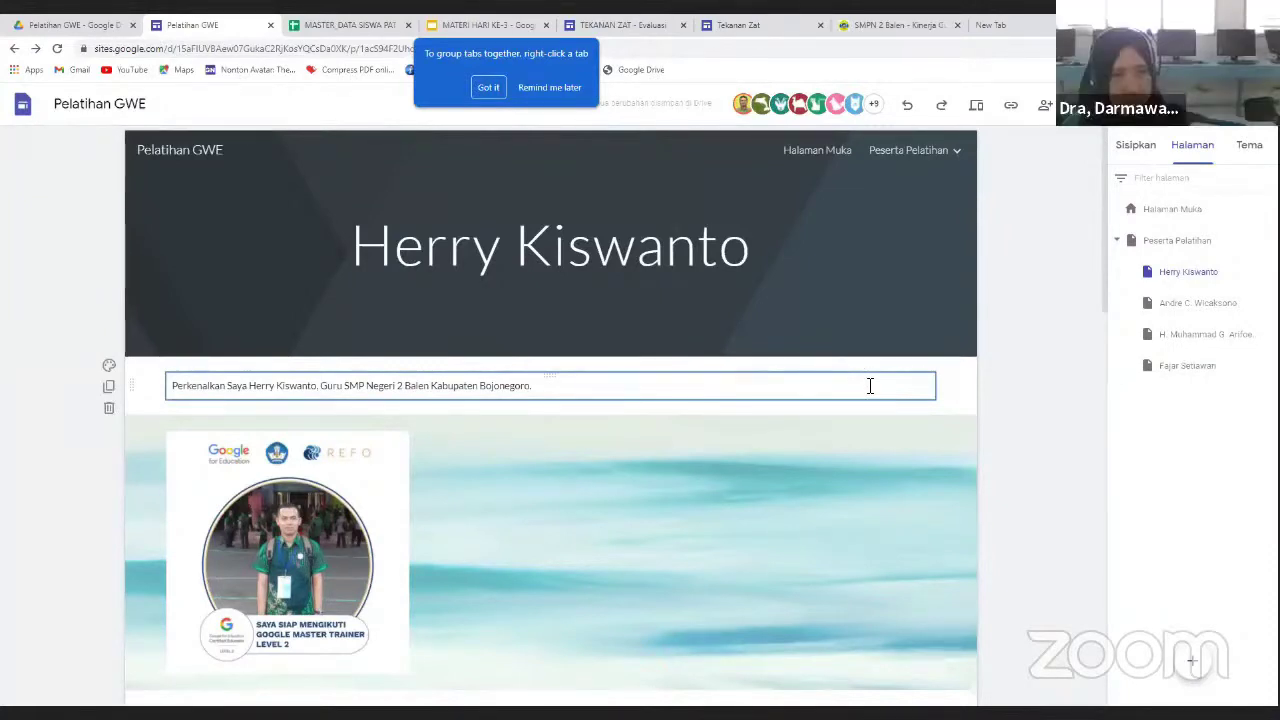
pyautogui.click(1190, 343)
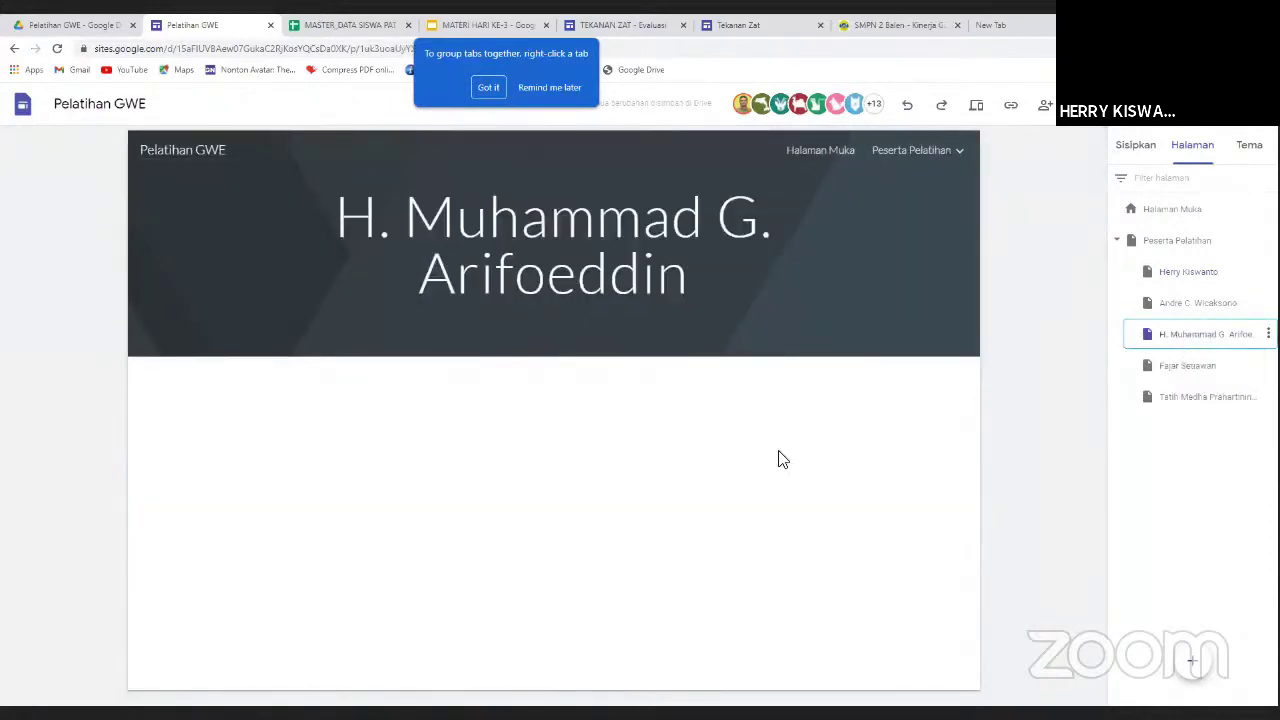
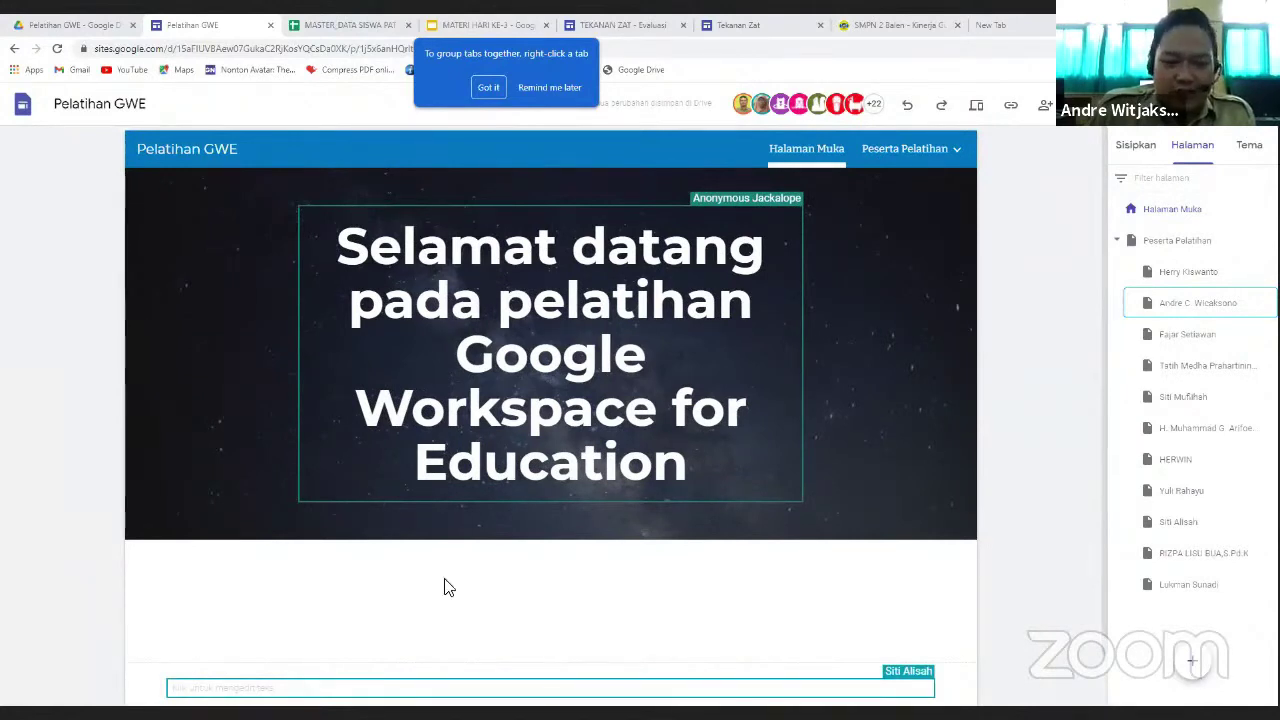
pyautogui.scroll(-1, 448, 587)
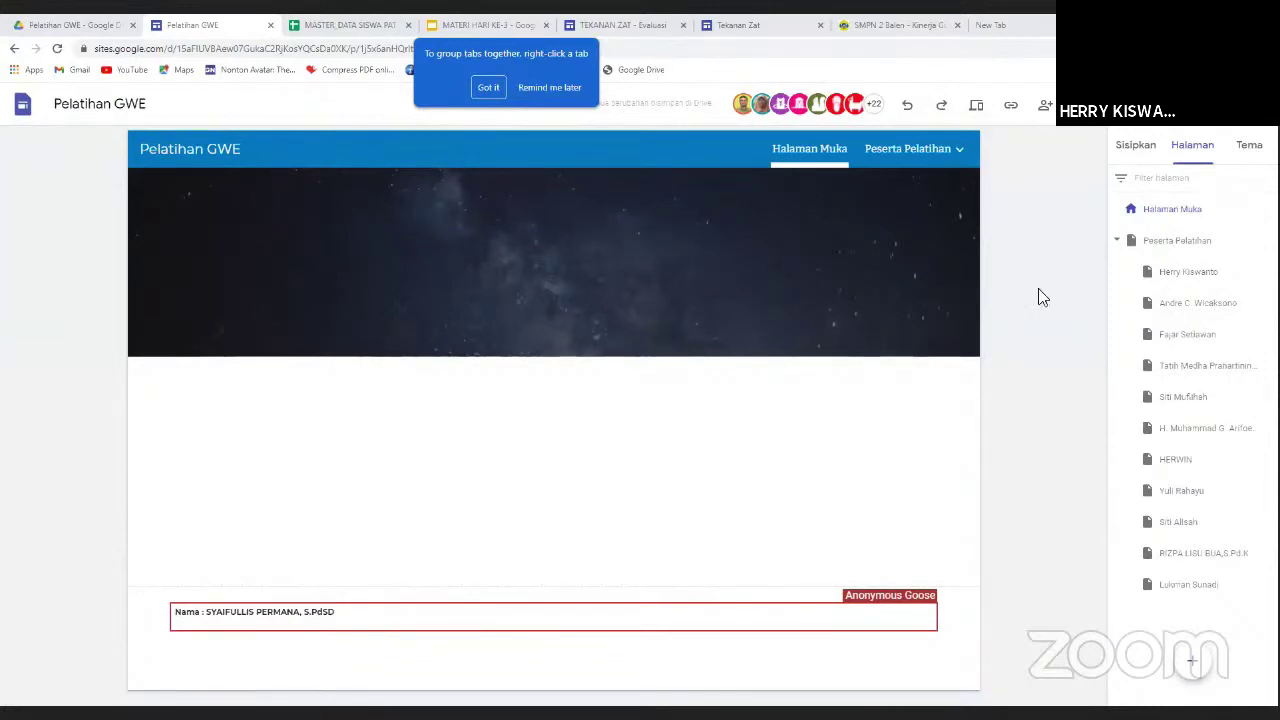
pyautogui.moveTo(968, 150)
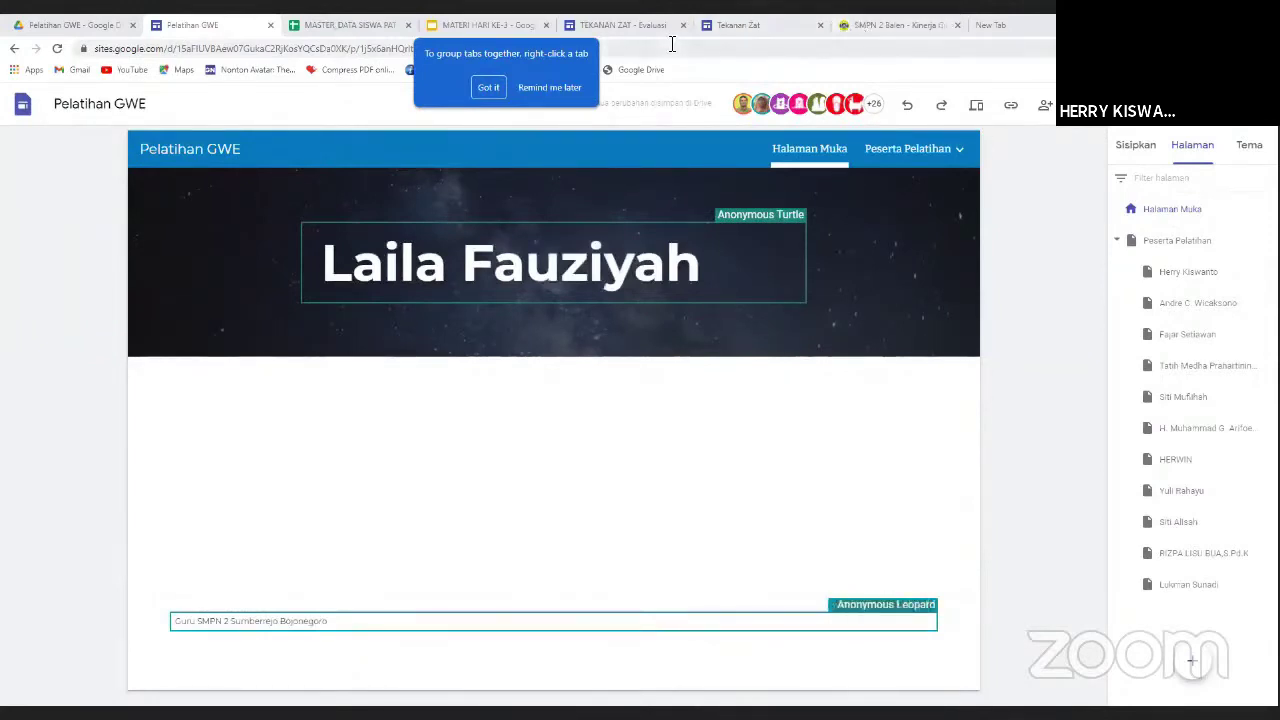
# On the SMPN 2 Balen sample site, open Kehadiran Siswa, then the Pengumuman graduation page.
pyautogui.click(875, 27)
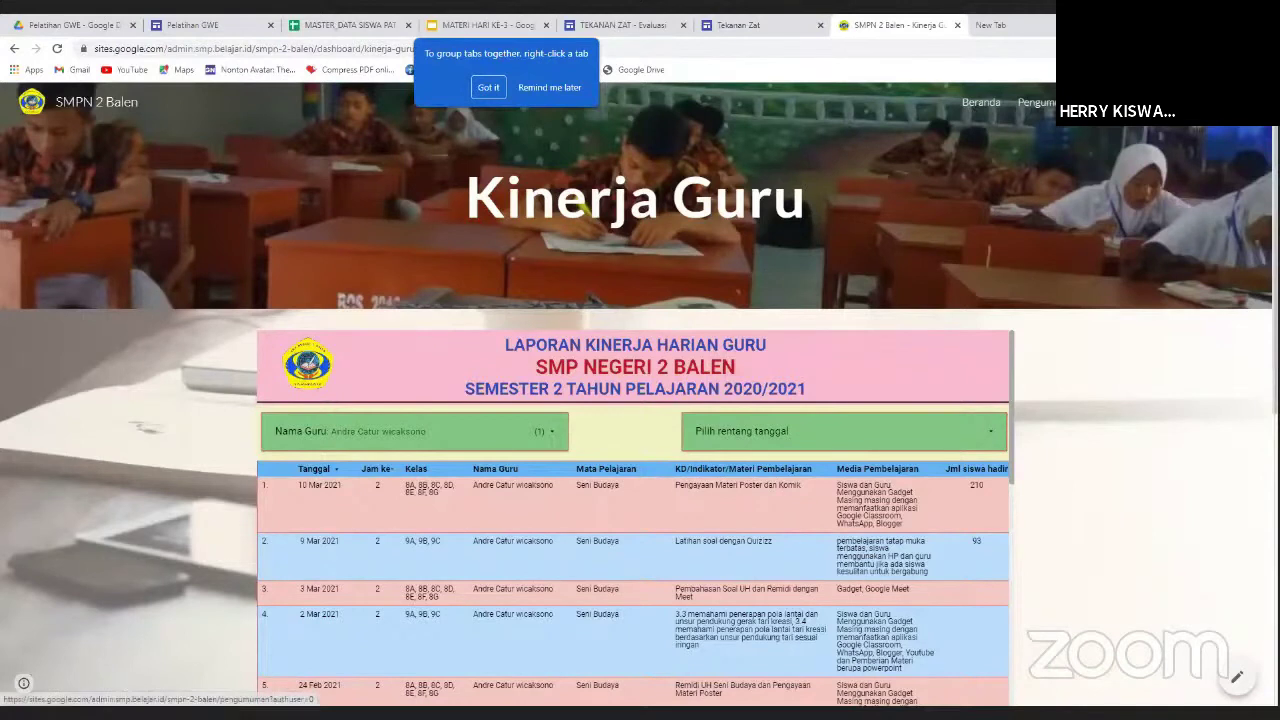
pyautogui.moveTo(1240, 104)
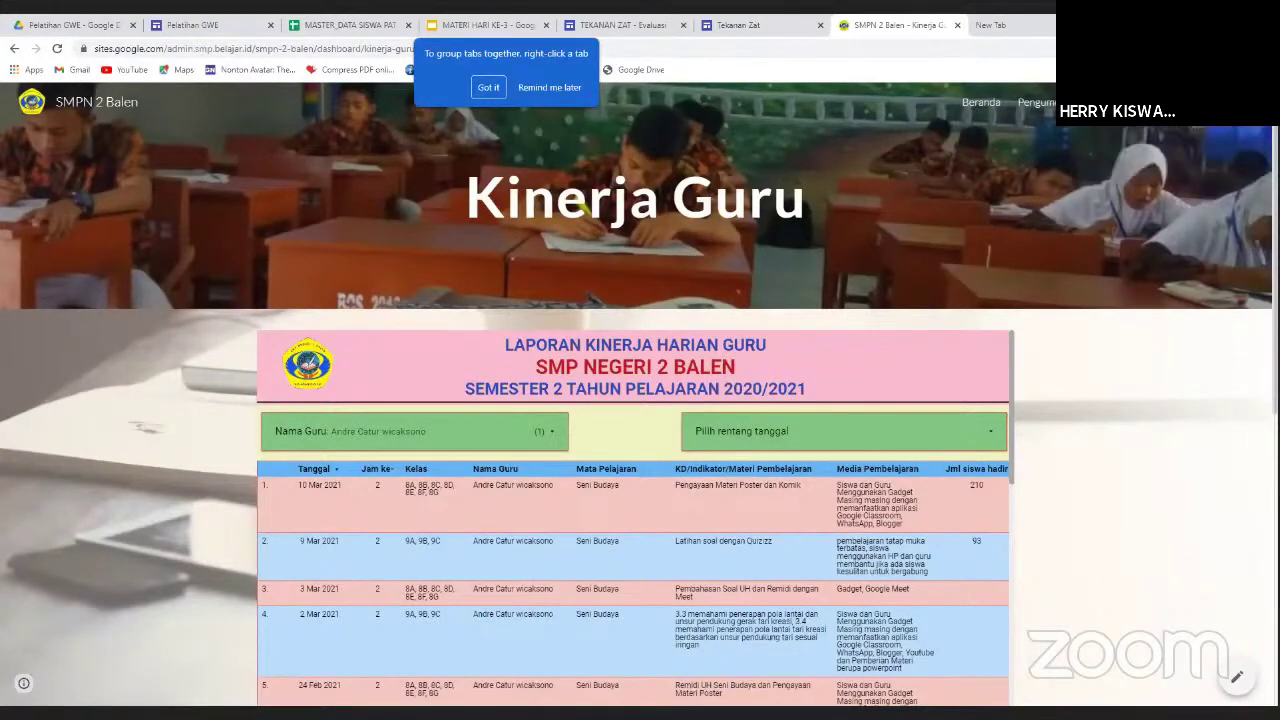
pyautogui.moveTo(1209, 131)
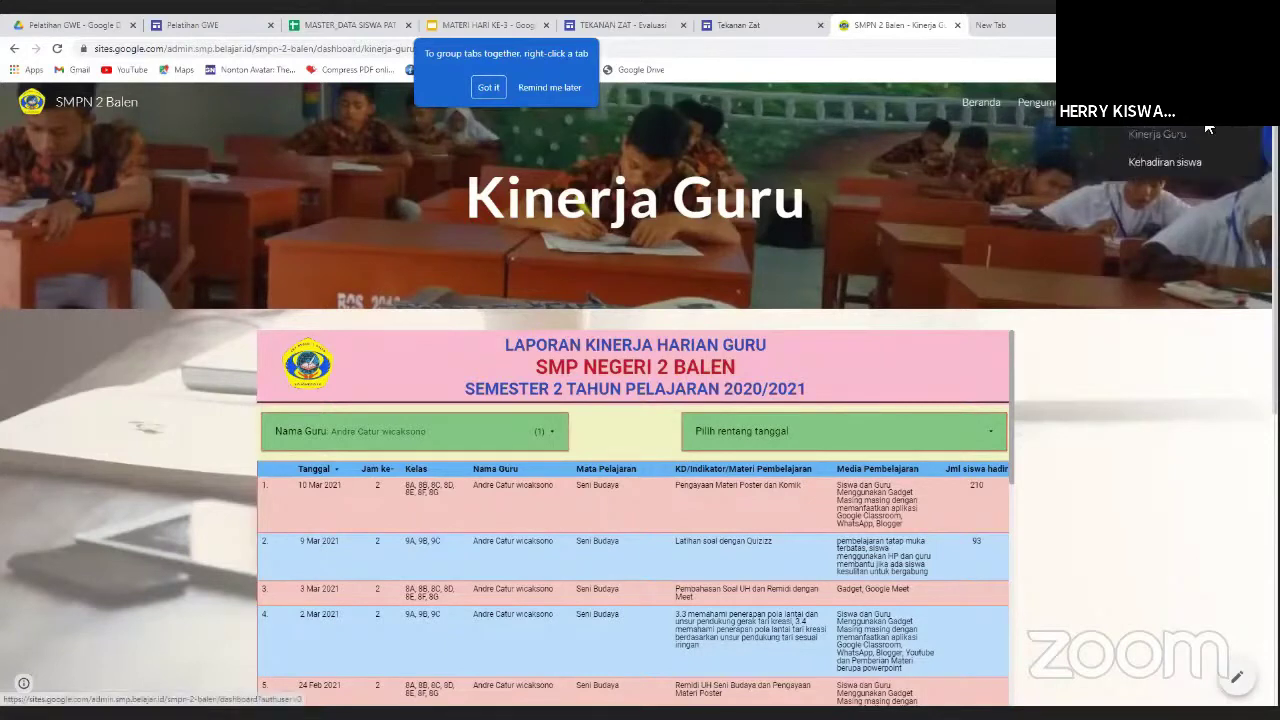
pyautogui.click(1190, 166)
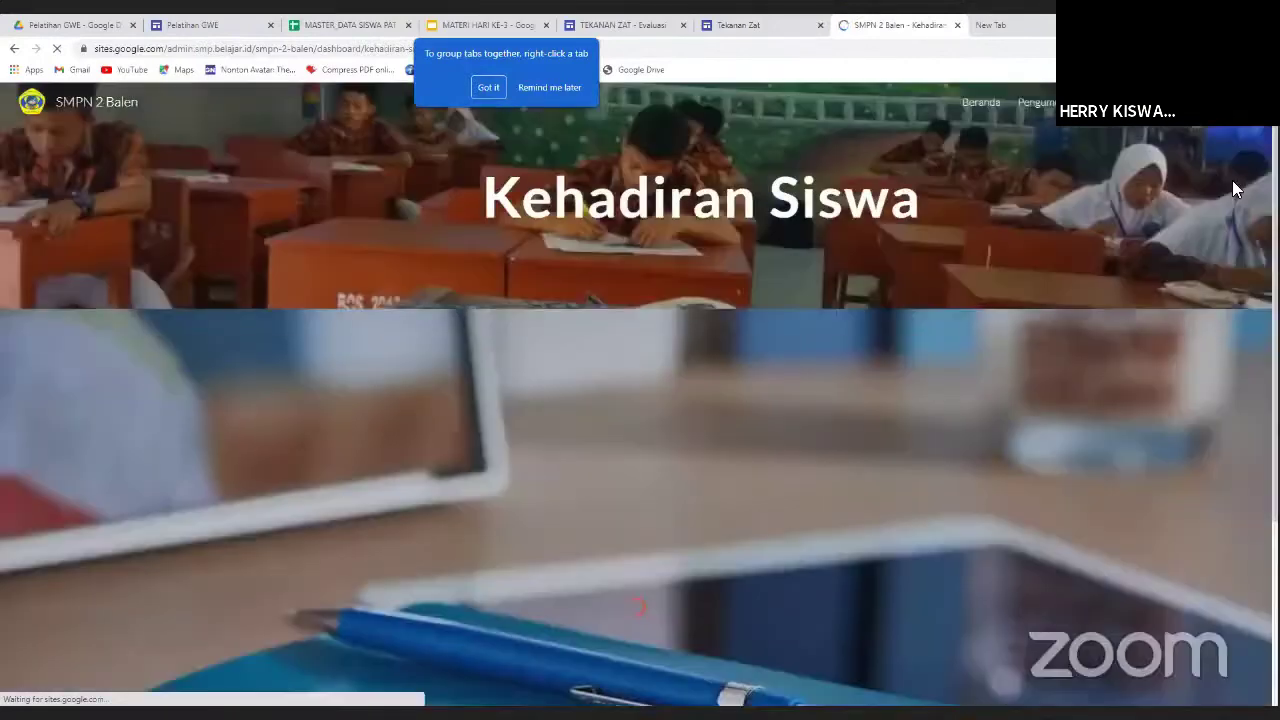
pyautogui.moveTo(1160, 105)
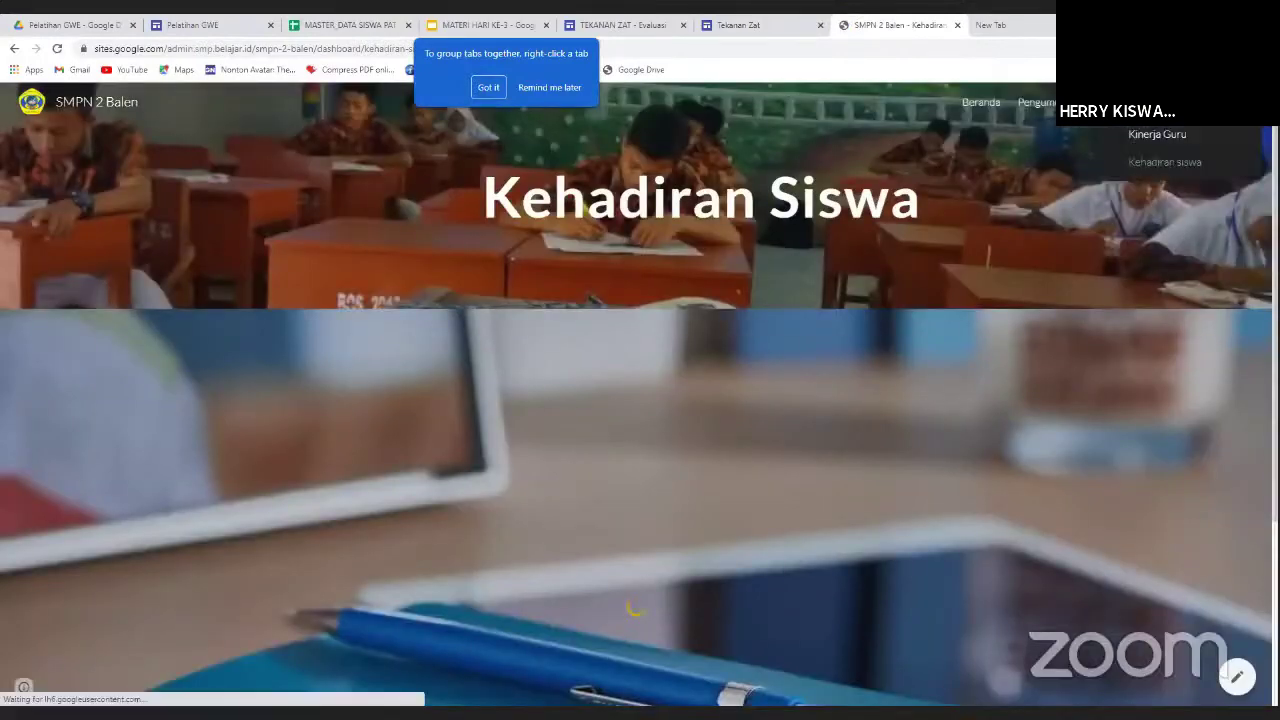
pyautogui.click(1045, 102)
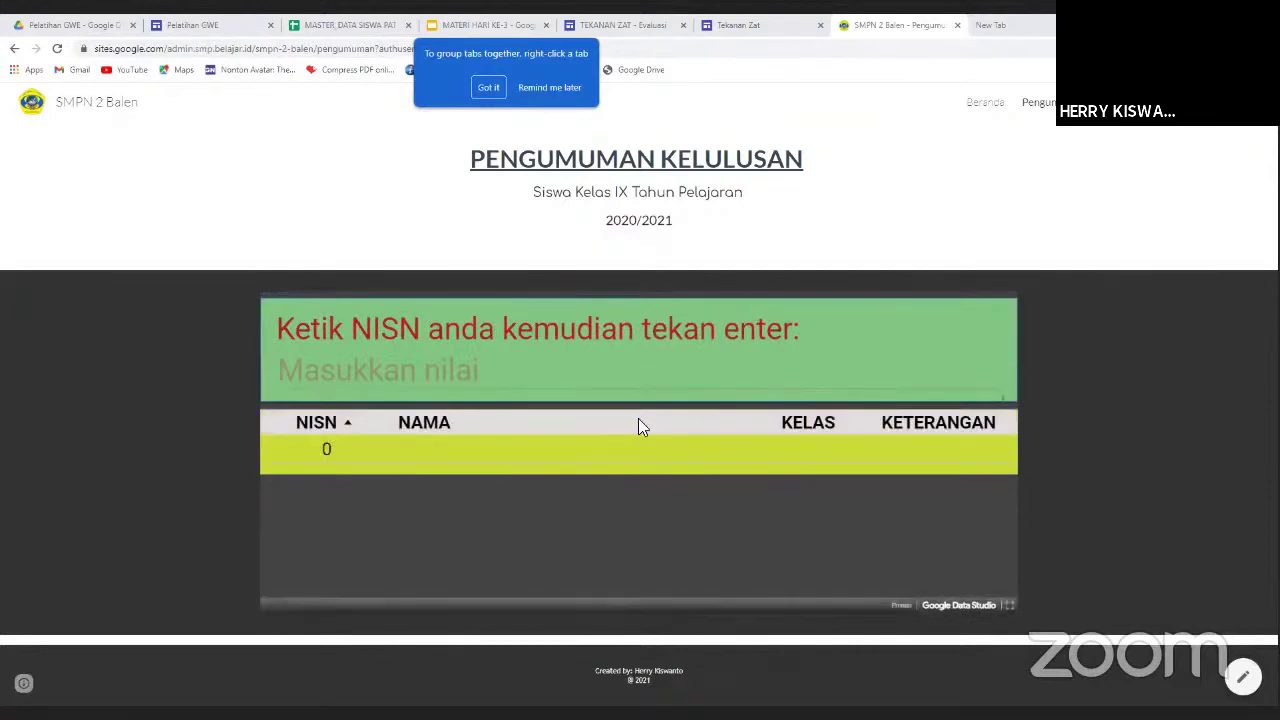
# Enter a partial NISN in the lookup box, then bring up the MASTER_DATA student spreadsheet.
pyautogui.click(338, 375)
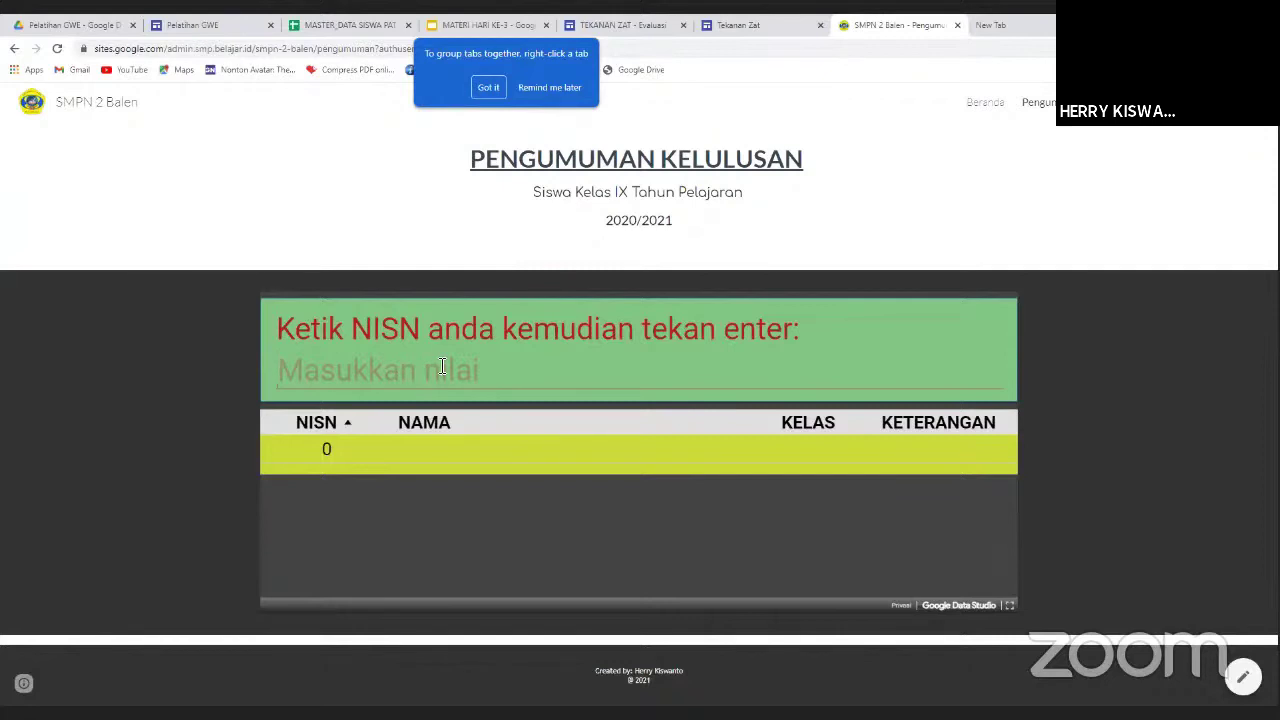
pyautogui.write('529')
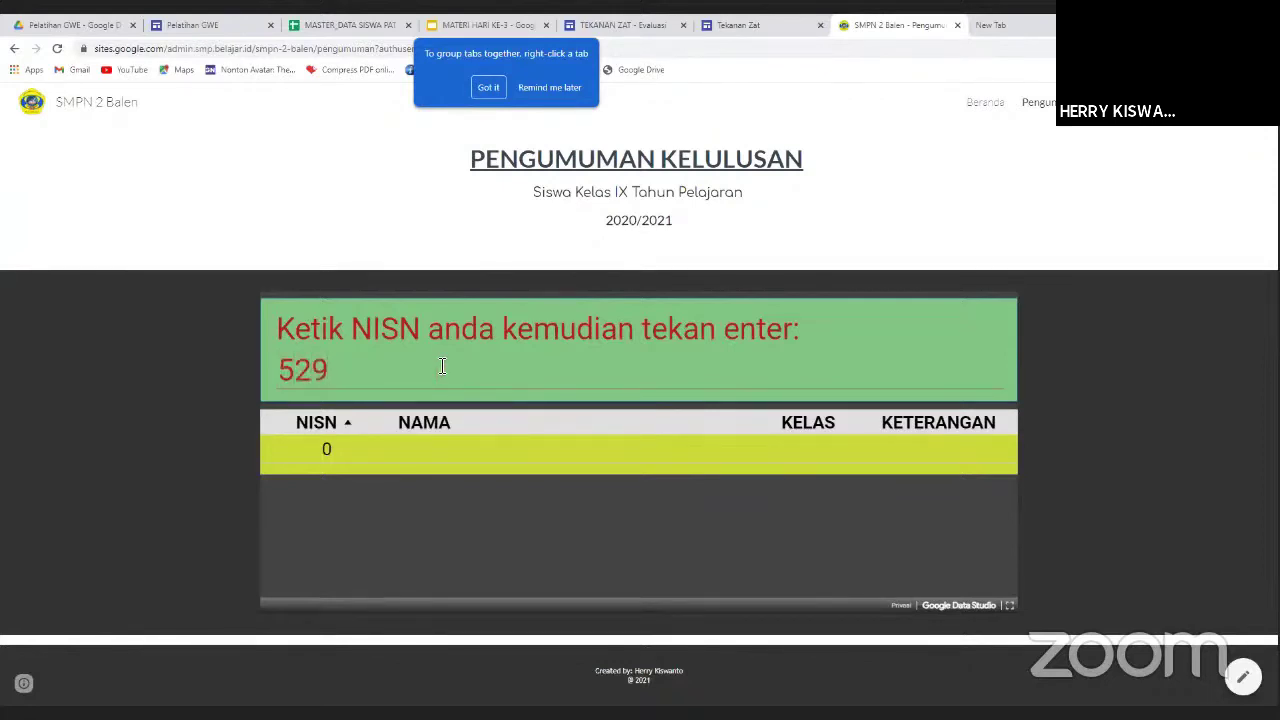
pyautogui.click(345, 25)
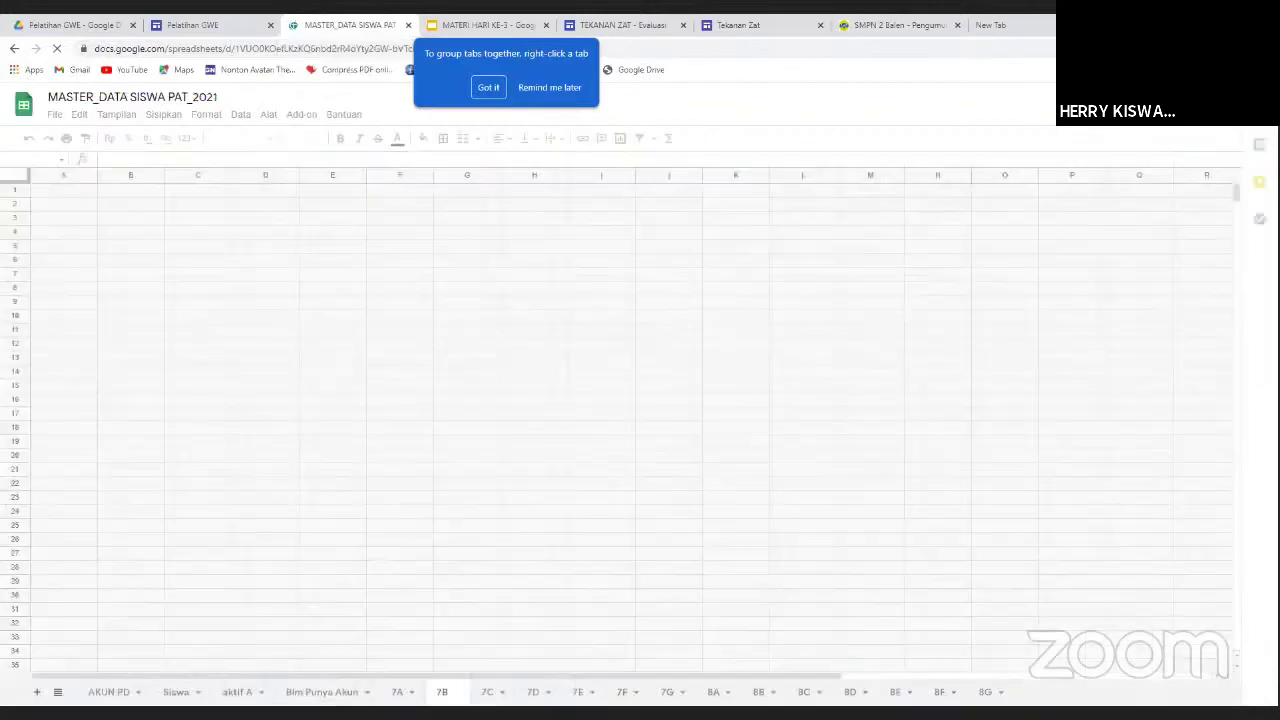
# Copy the student NISN from cell C7 of the 9C sheet and go back to the announcement page.
pyautogui.click(57, 692)
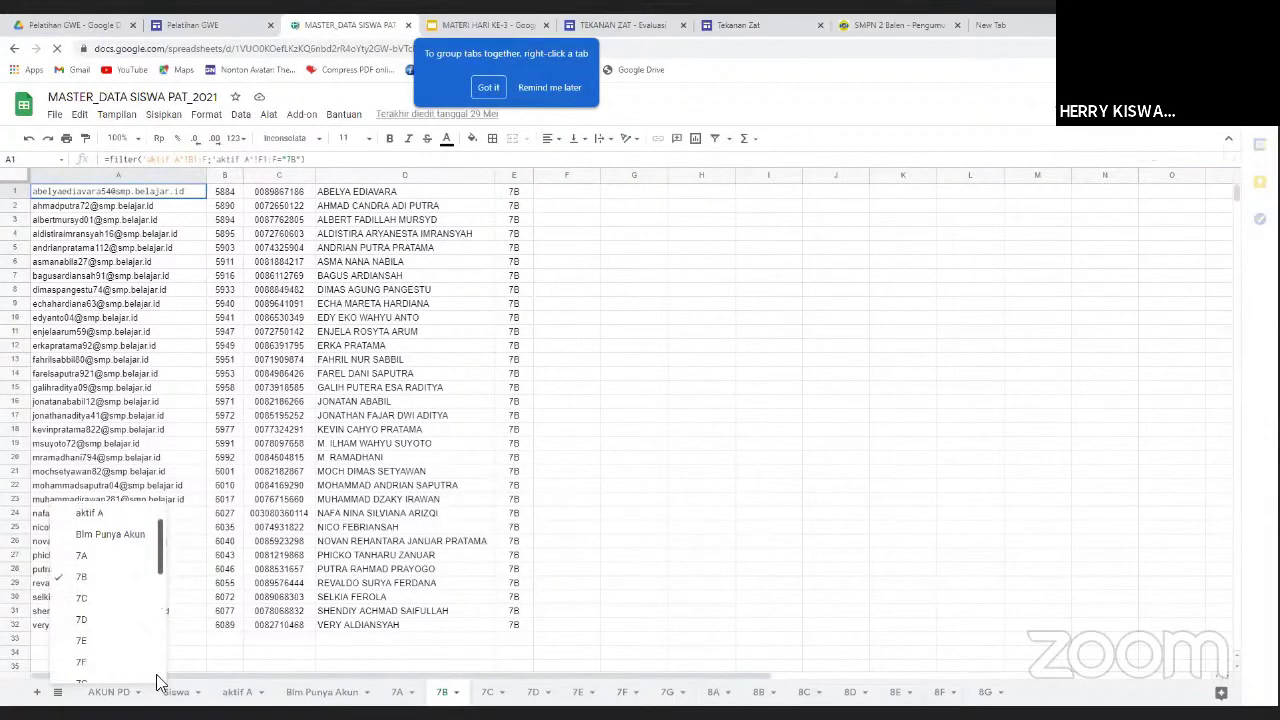
pyautogui.click(160, 680)
pyautogui.click(100, 583)
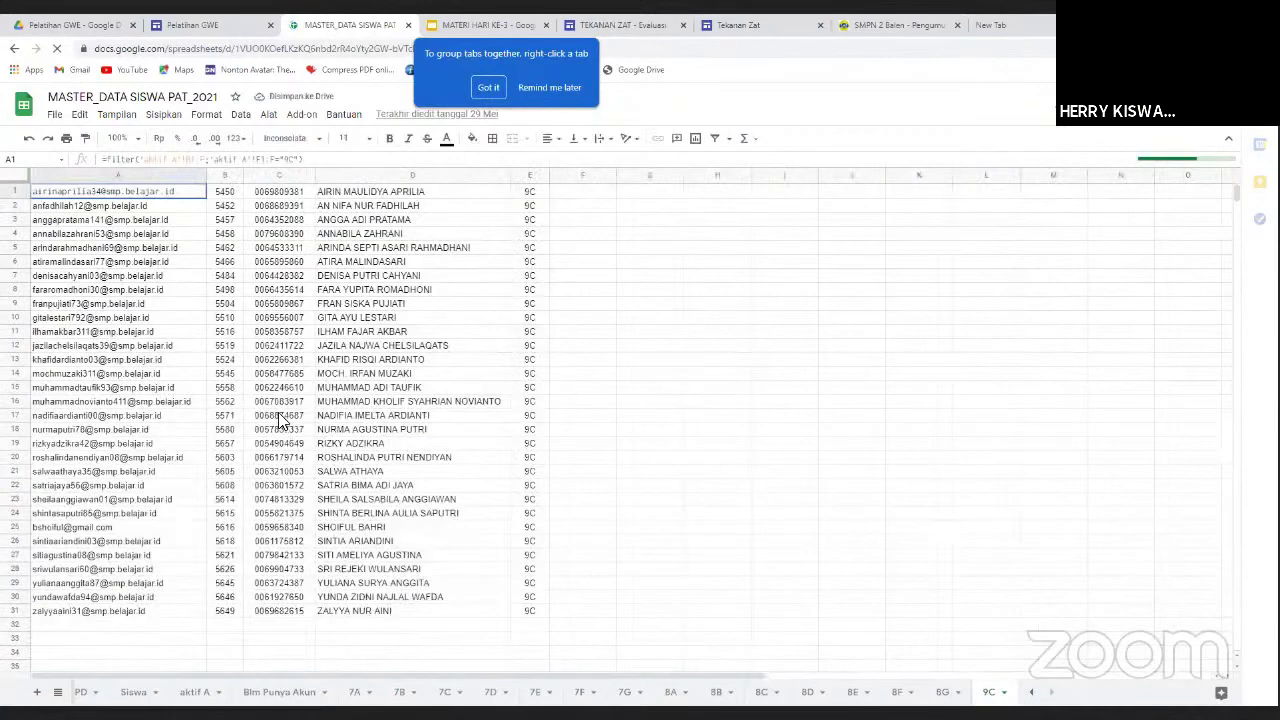
pyautogui.click(287, 274)
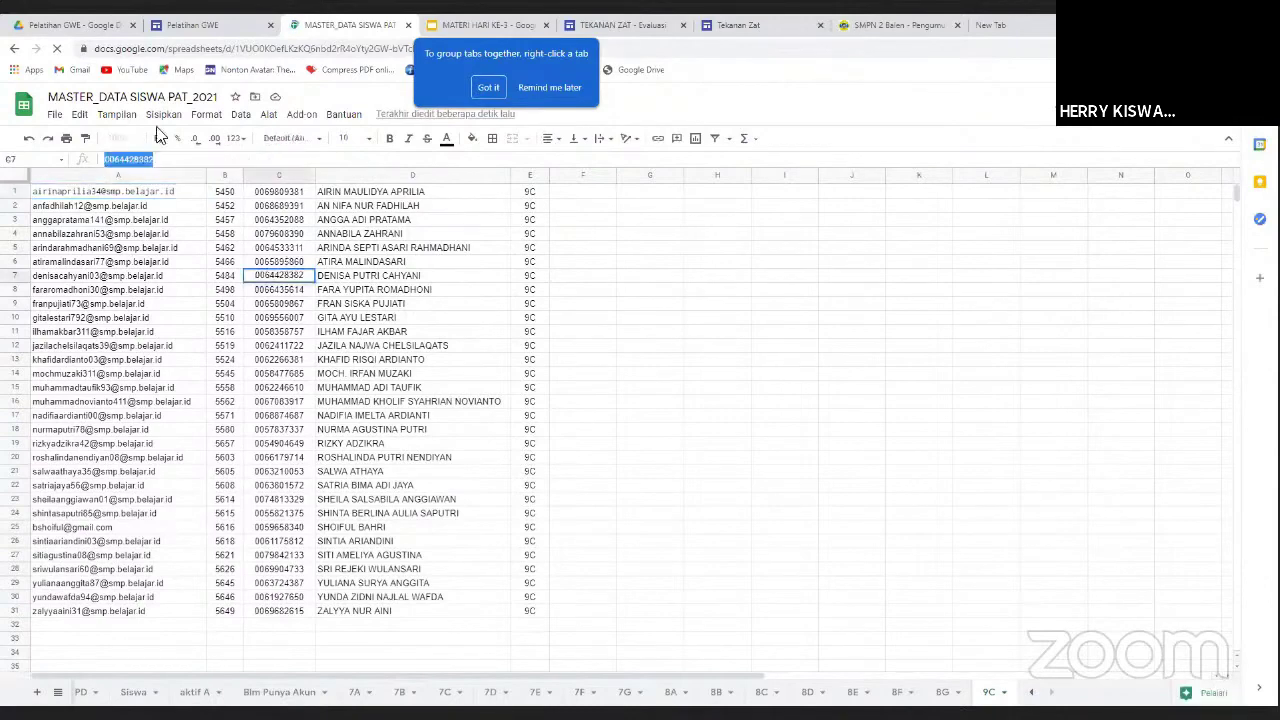
pyautogui.click(877, 28)
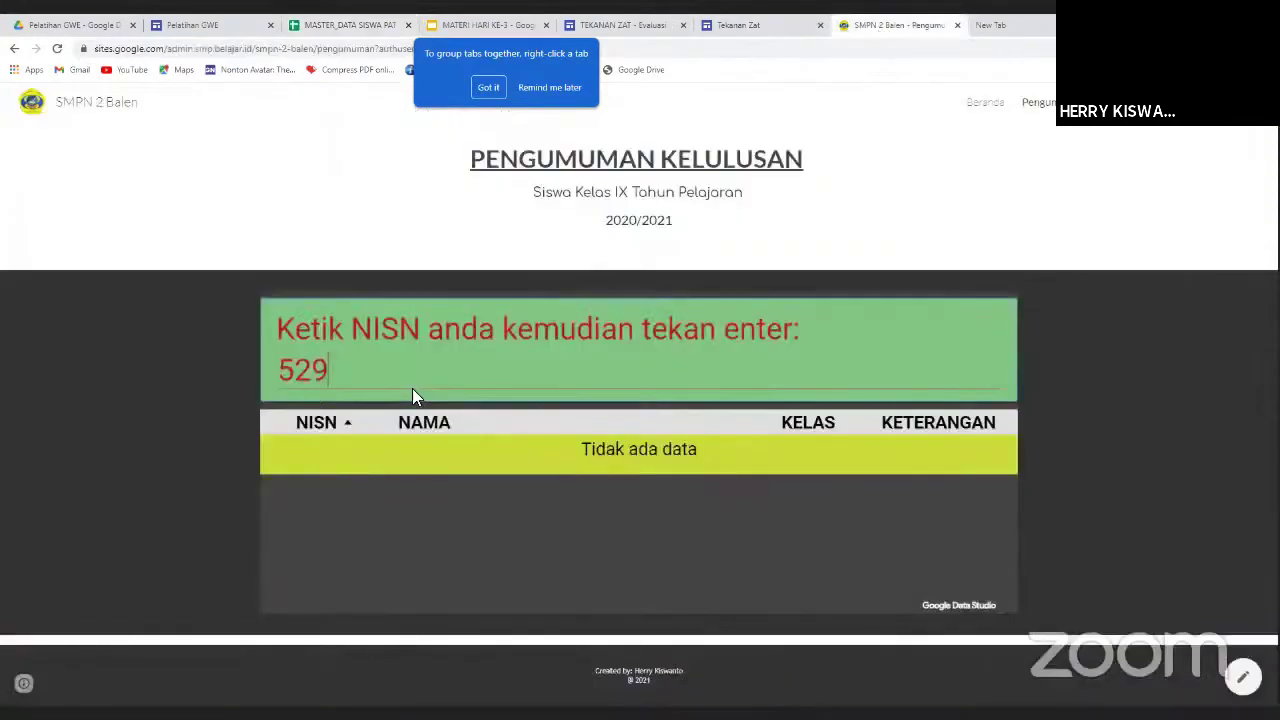
# Paste the copied NISN over the partial entry and look it up, showing class 9C, LULUS.
pyautogui.moveTo(412, 388); pyautogui.dragTo(244, 370)
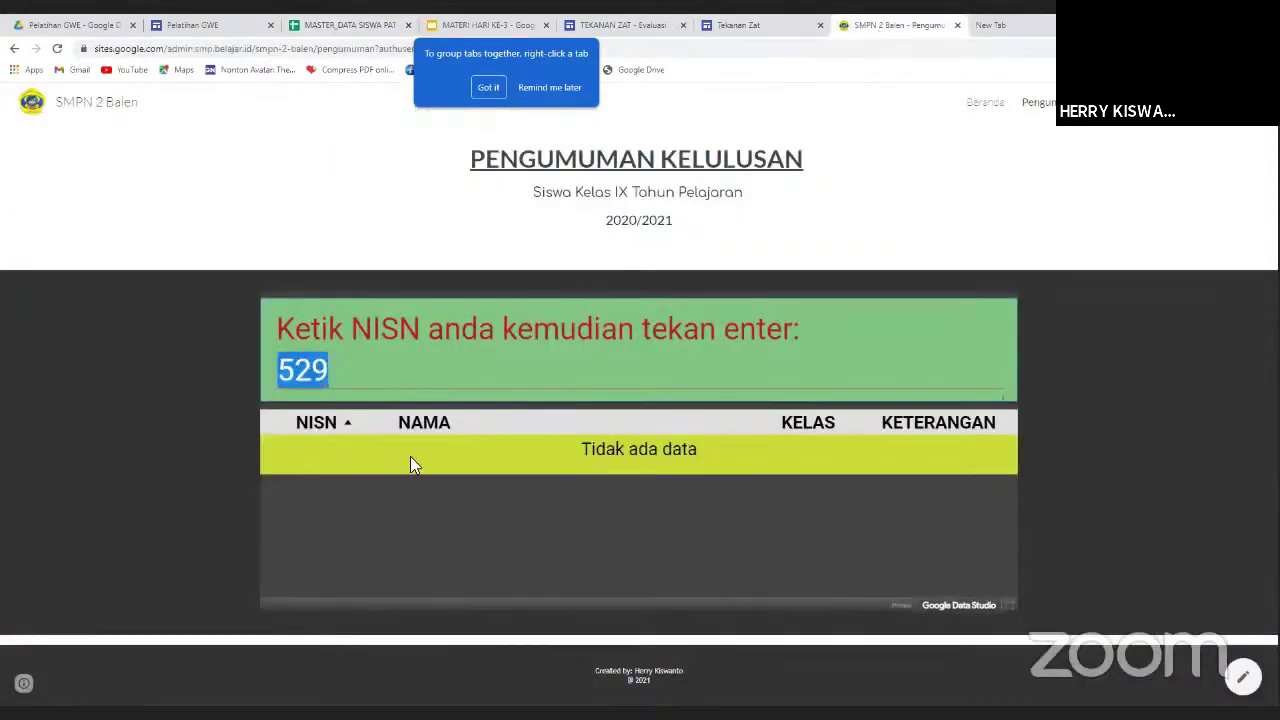
pyautogui.hotkey('ctrl', 'v')
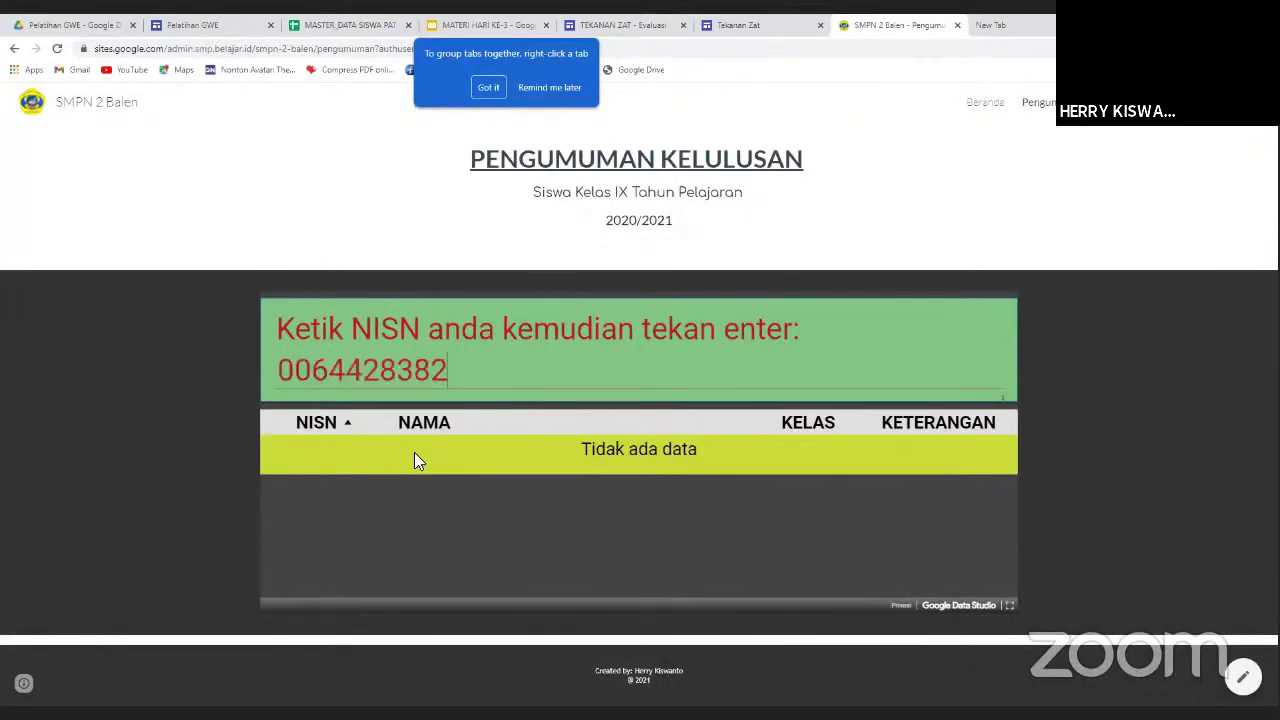
pyautogui.press('Return')
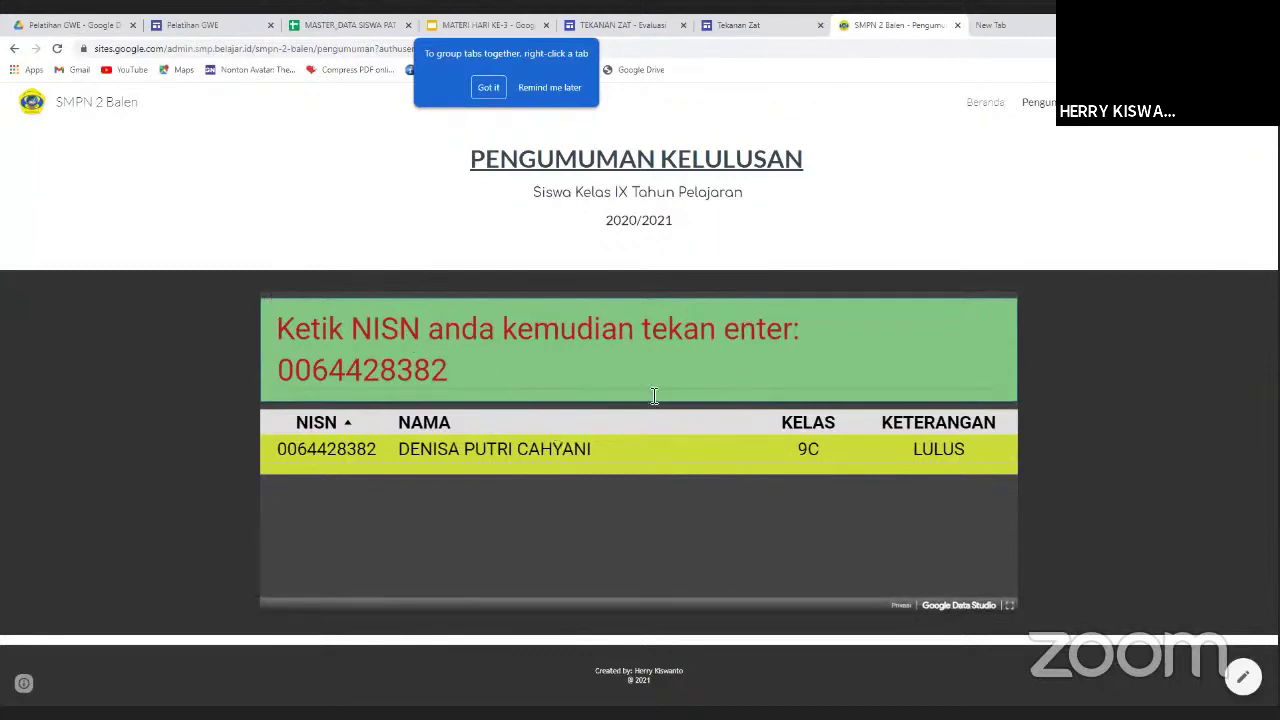
pyautogui.click(455, 372)
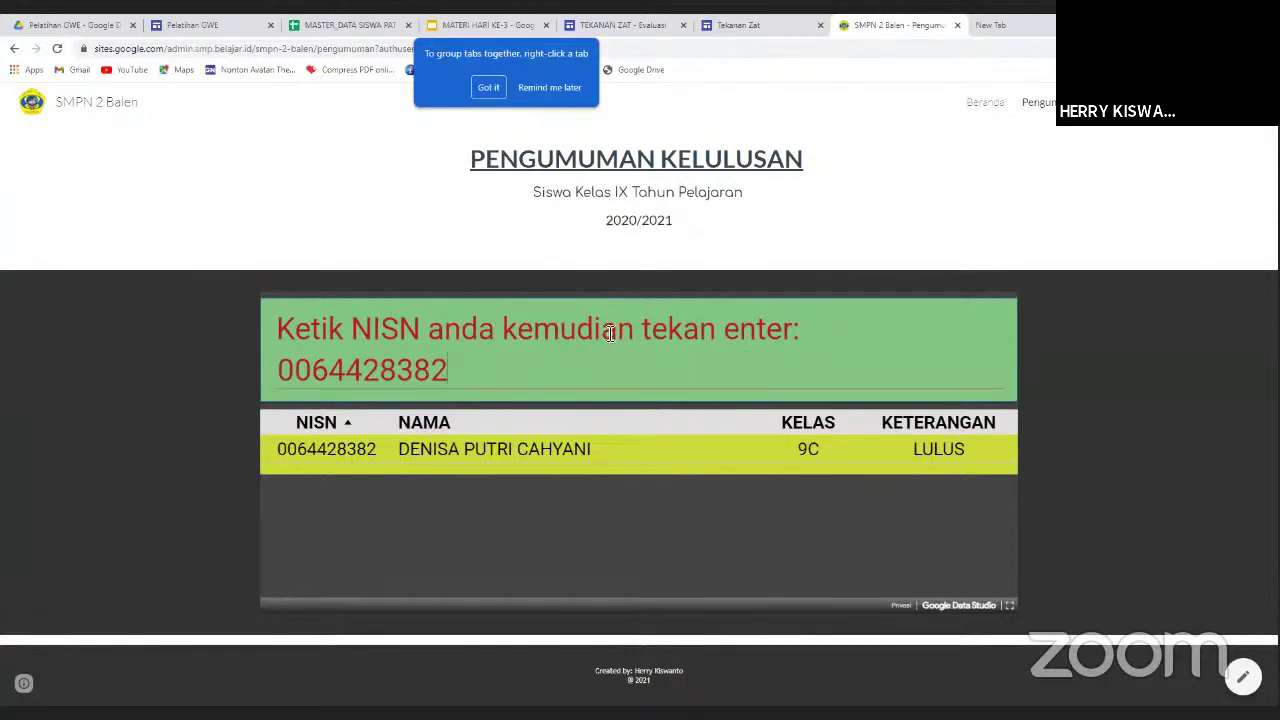
pyautogui.click(196, 27)
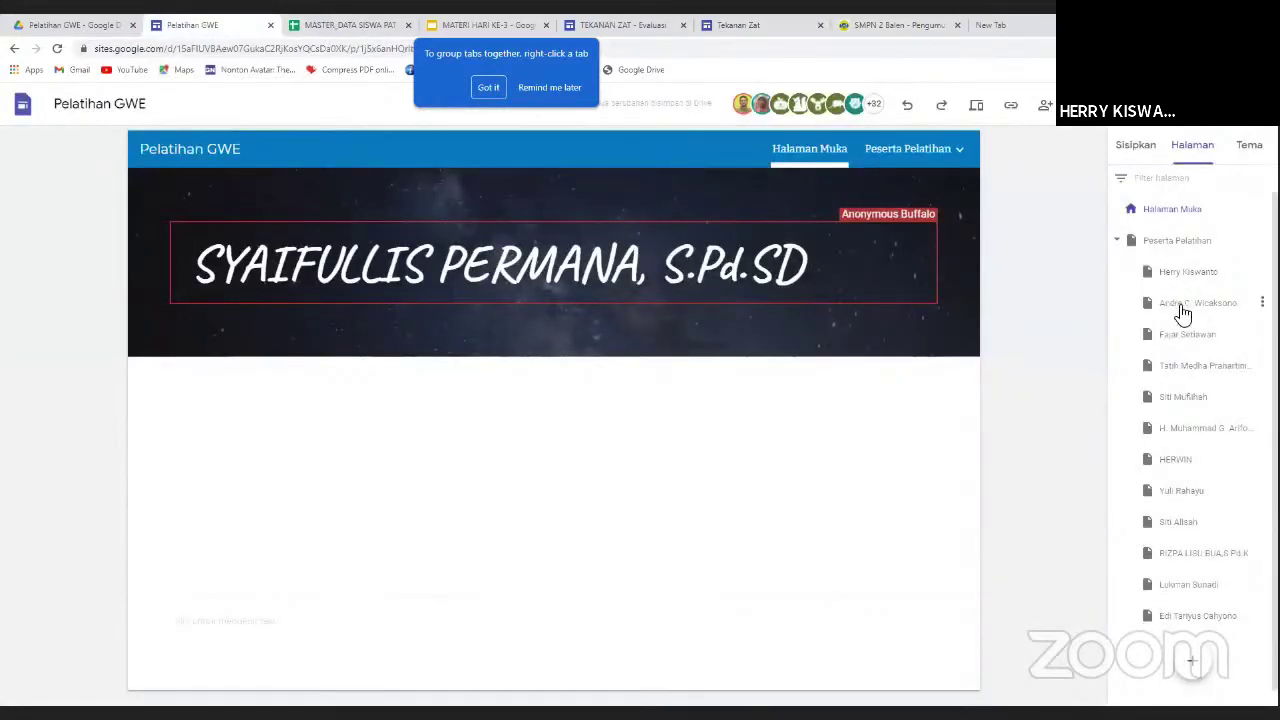
# Browse through three participants' biodata pages from the Pages panel.
pyautogui.click(1188, 336)
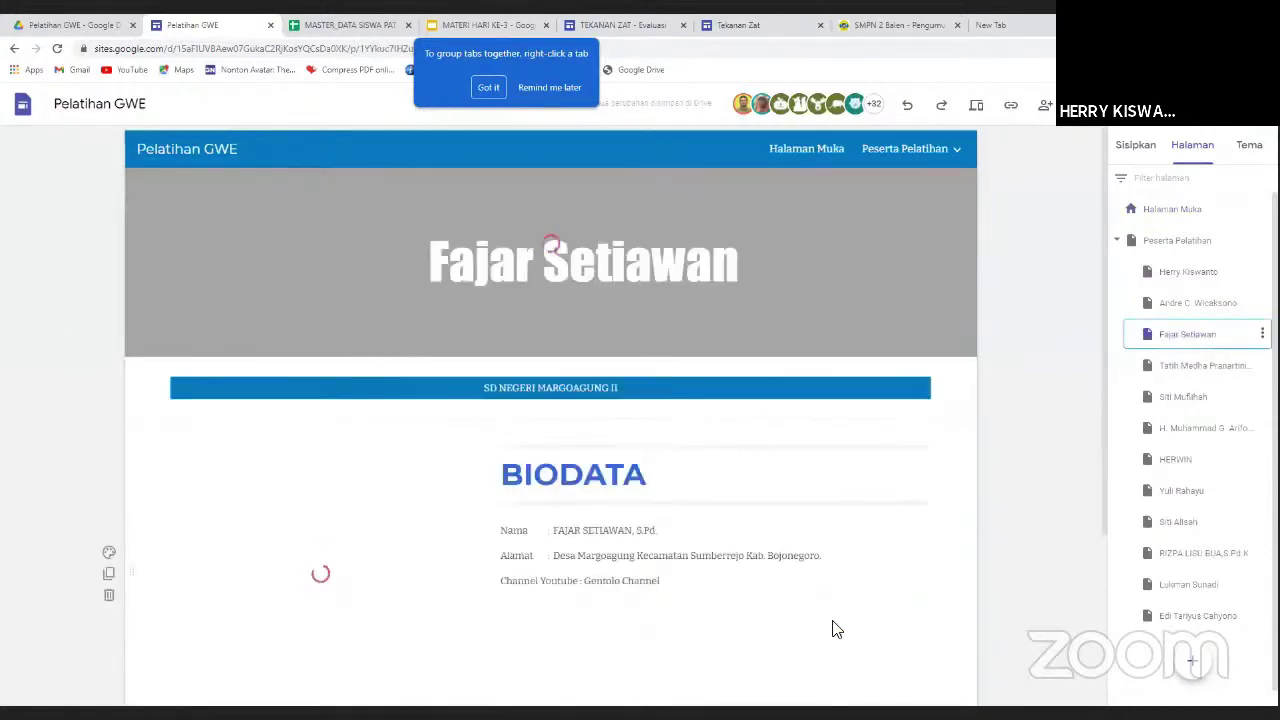
pyautogui.scroll(-1, 836, 625)
pyautogui.scroll(-3, 840, 625)
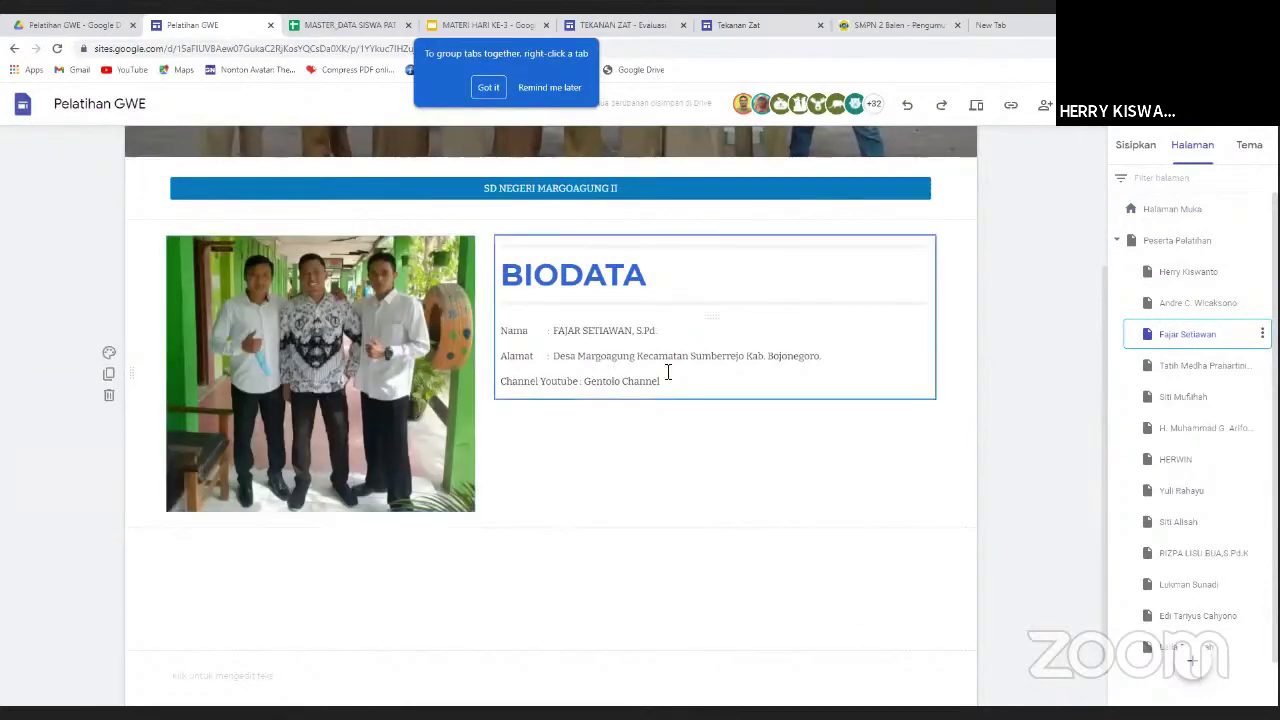
pyautogui.click(1202, 370)
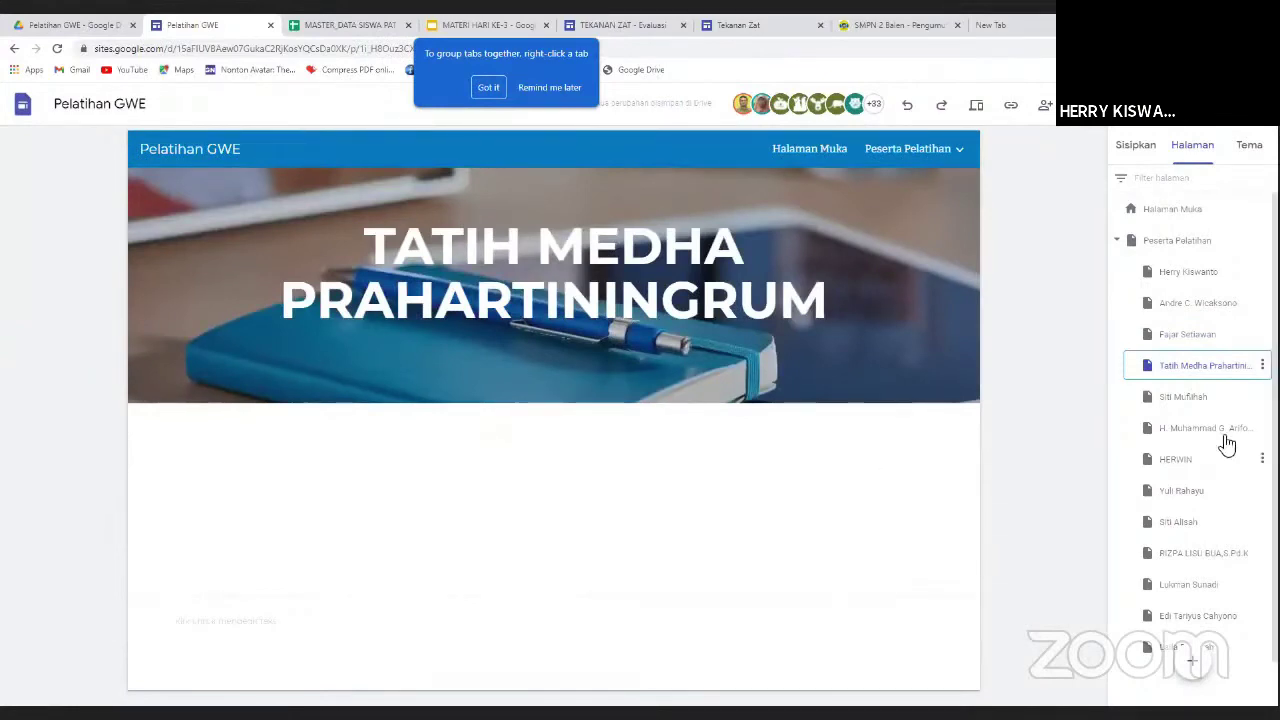
pyautogui.click(1186, 401)
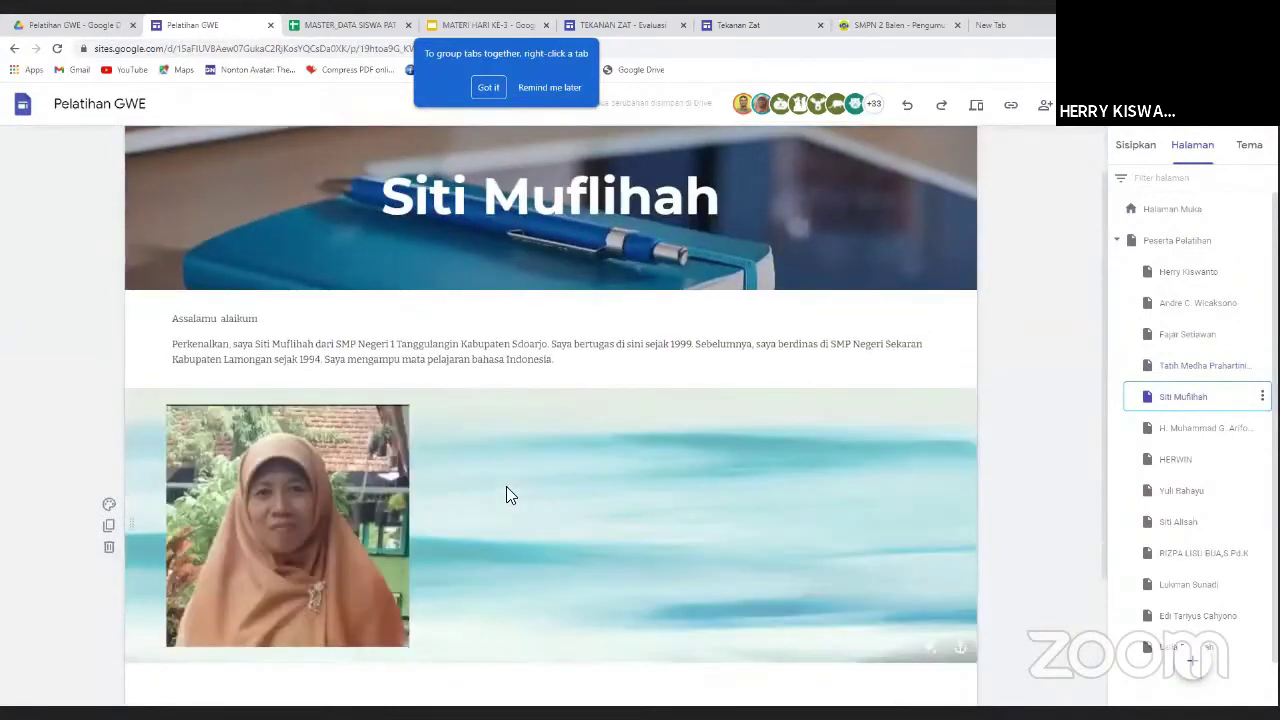
pyautogui.scroll(-1, 506, 486)
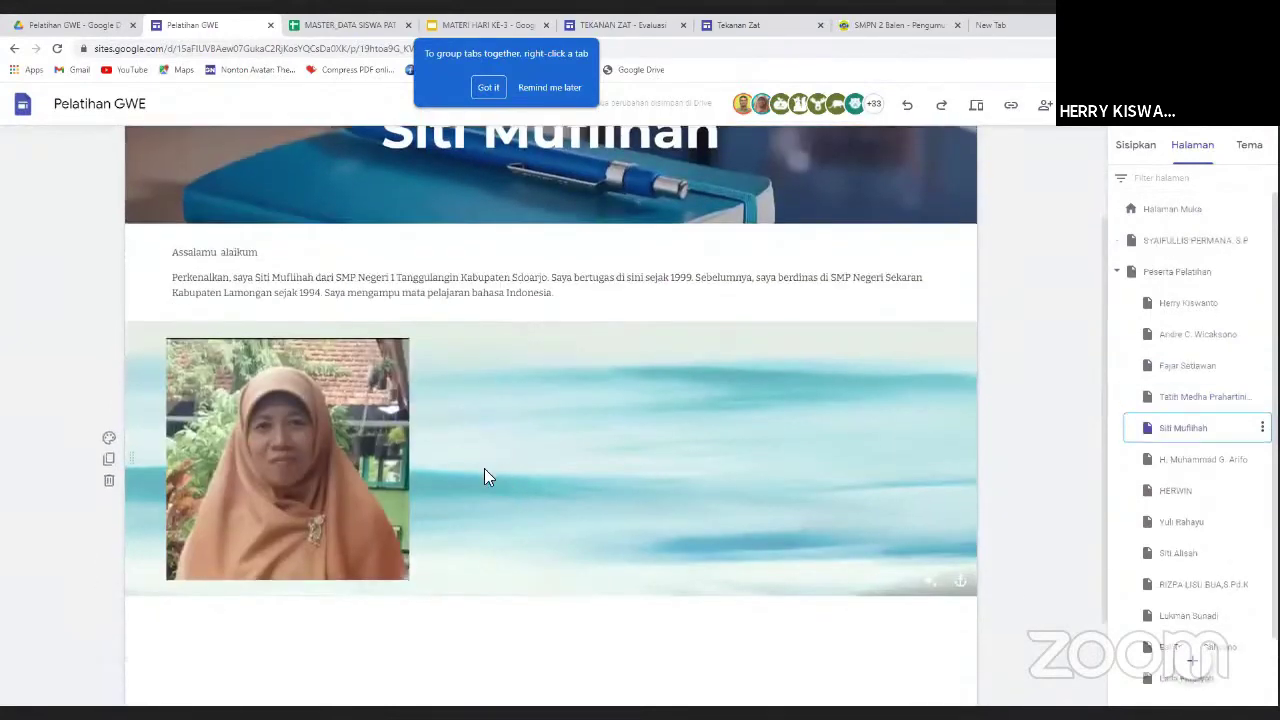
pyautogui.scroll(-2, 523, 491)
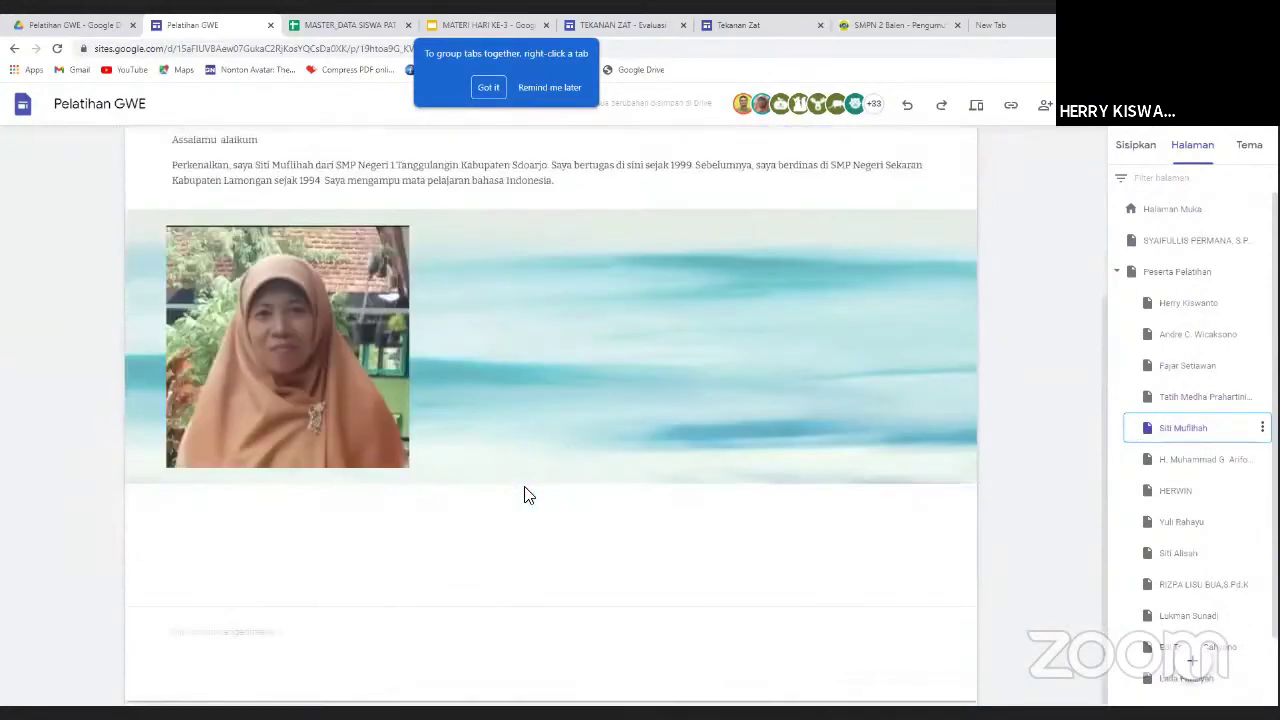
pyautogui.scroll(1, 524, 491)
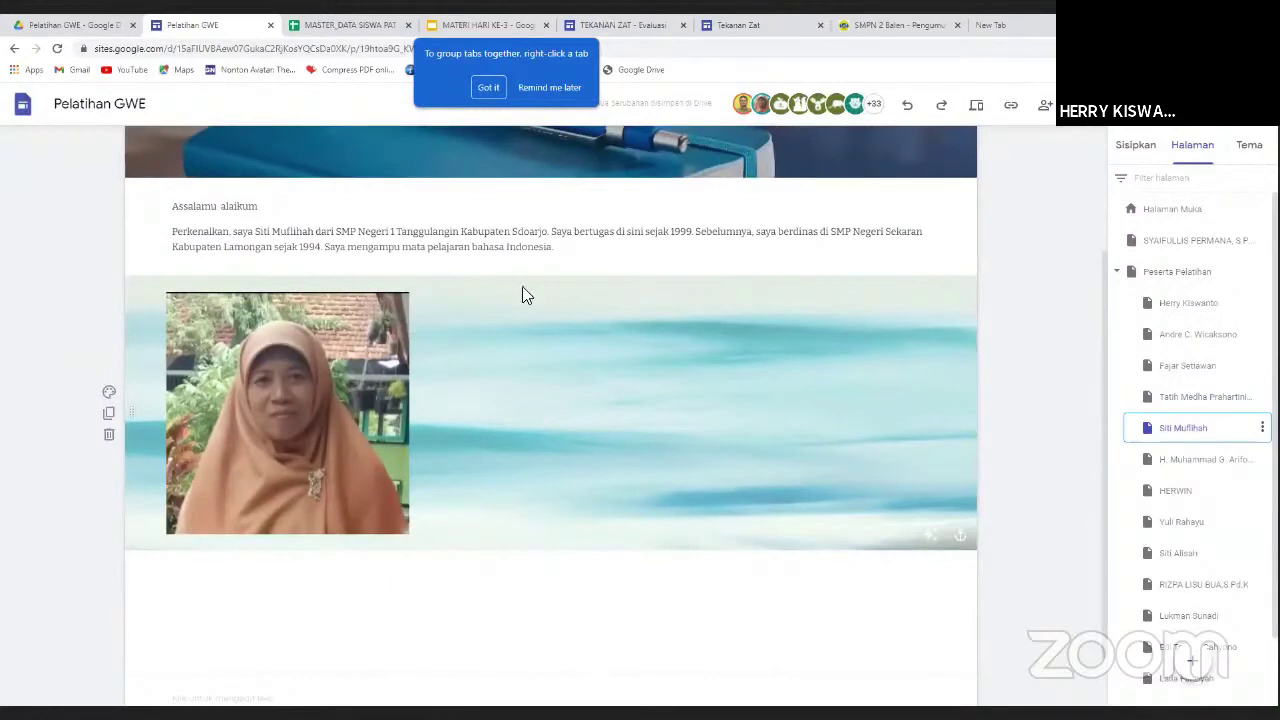
# Correct 'Sdoarjo' to 'Sidoarjo' in the introduction, then move to the next participant's page.
pyautogui.click(518, 234)
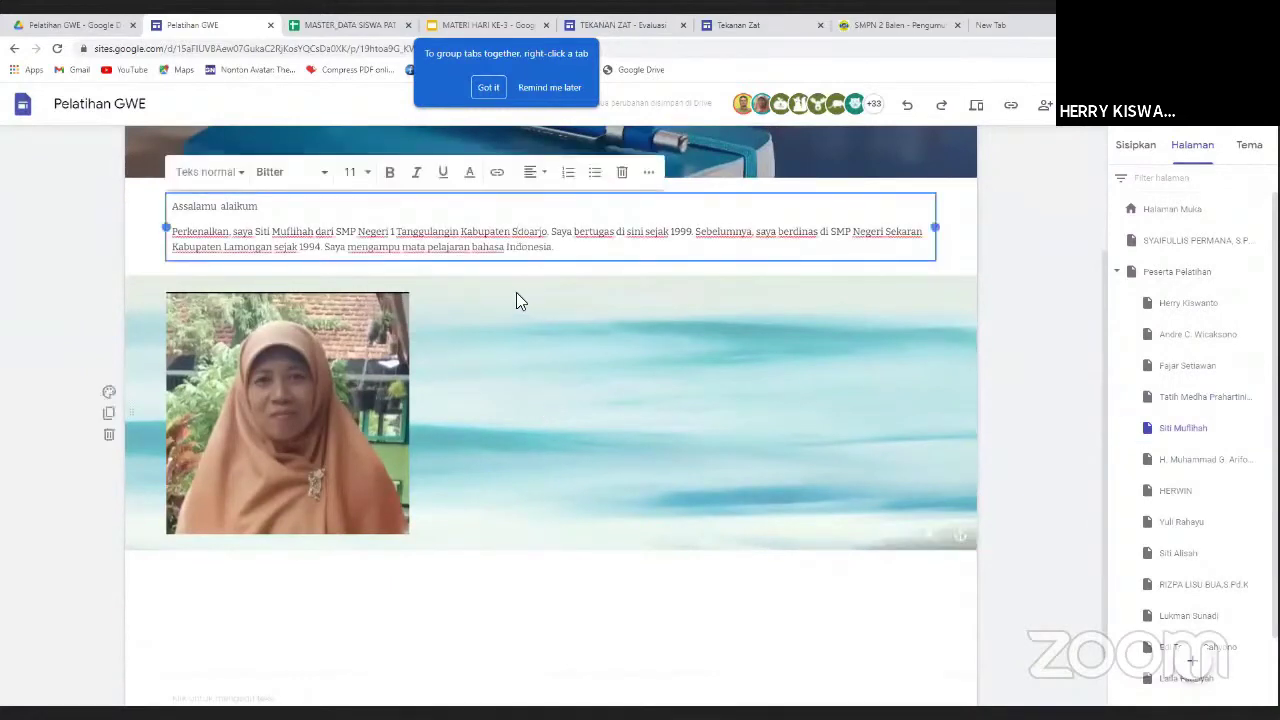
pyautogui.write('i')
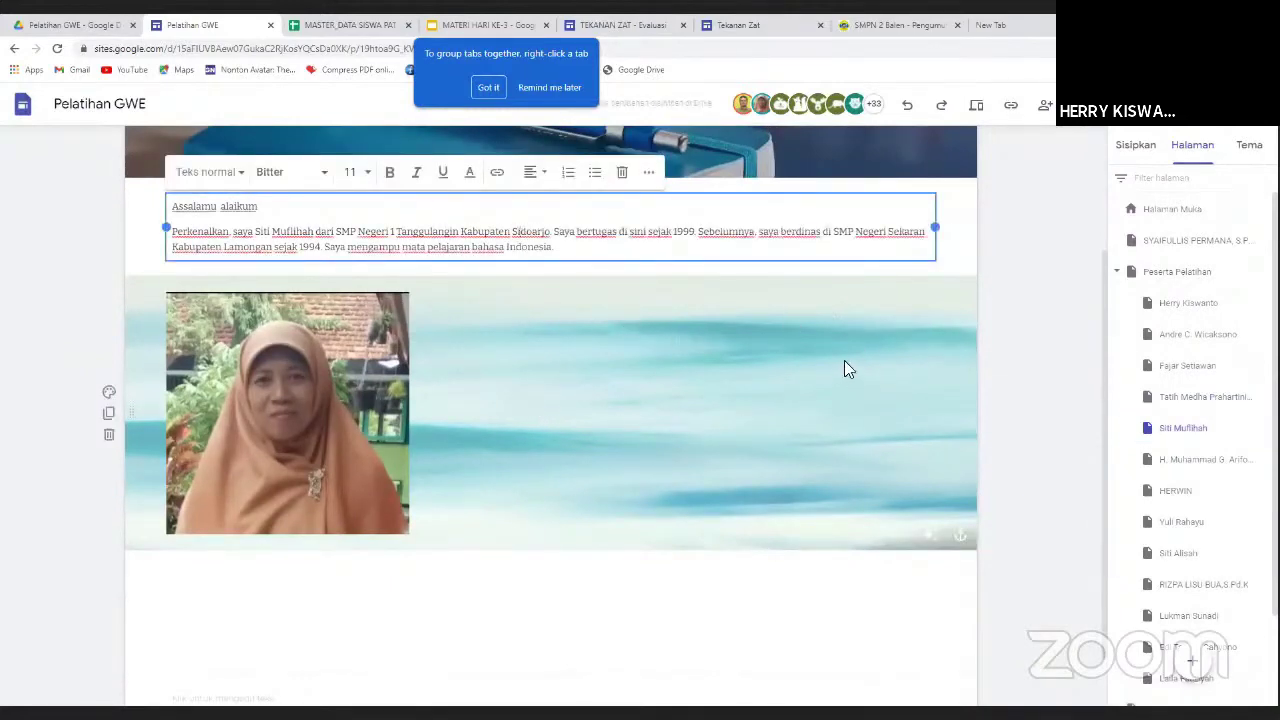
pyautogui.click(644, 418)
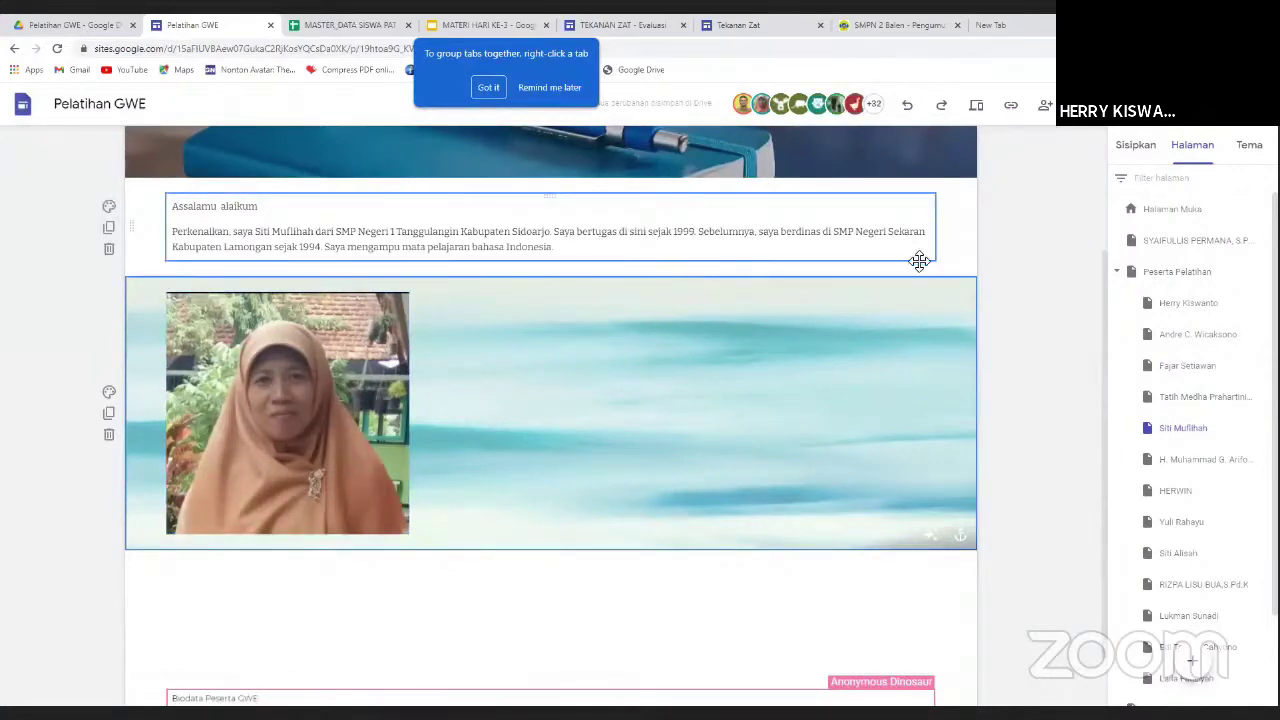
pyautogui.click(1193, 462)
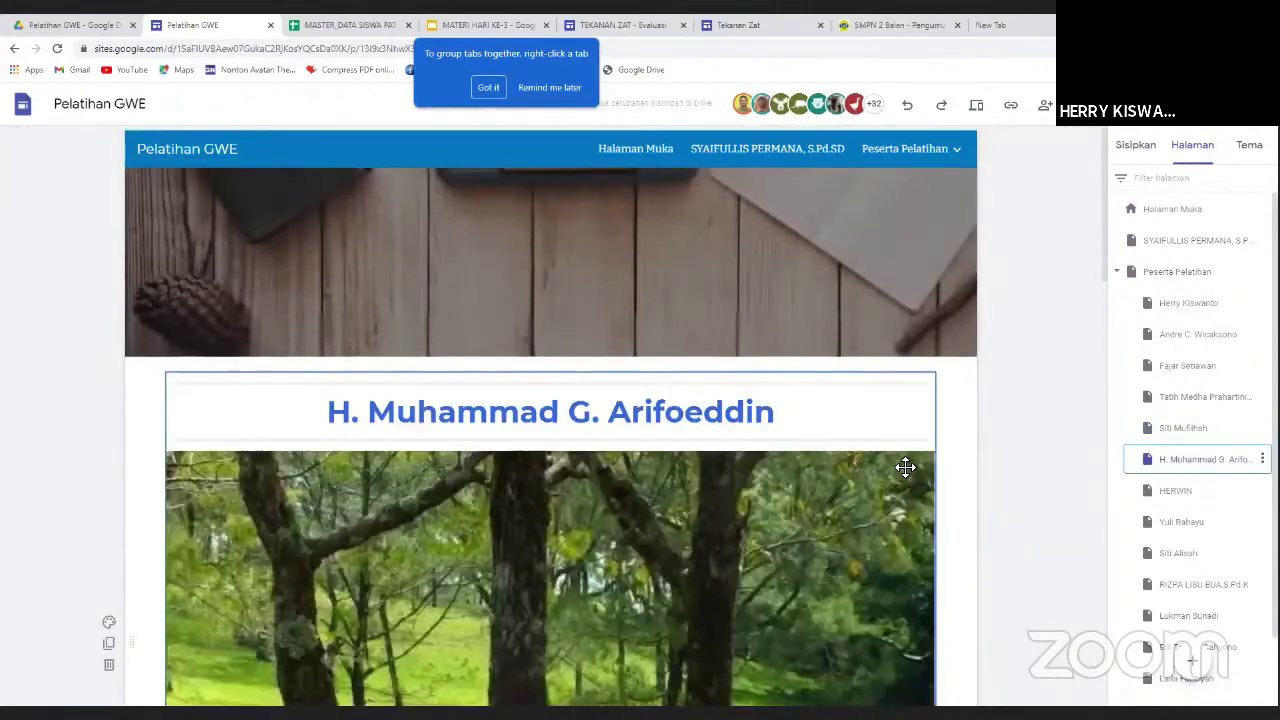
# Scroll through the current participant's profile page to review its content.
pyautogui.scroll(-3, 905, 467)
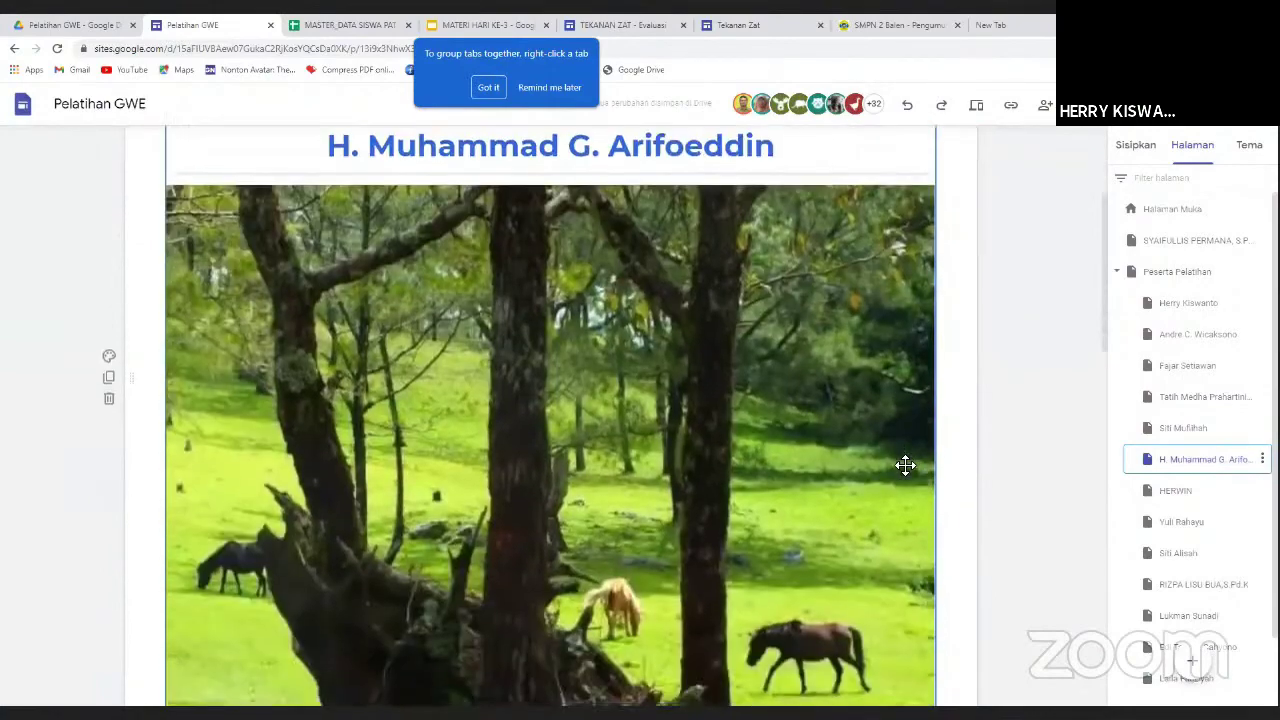
pyautogui.scroll(-1, 905, 465)
pyautogui.scroll(-2, 905, 465)
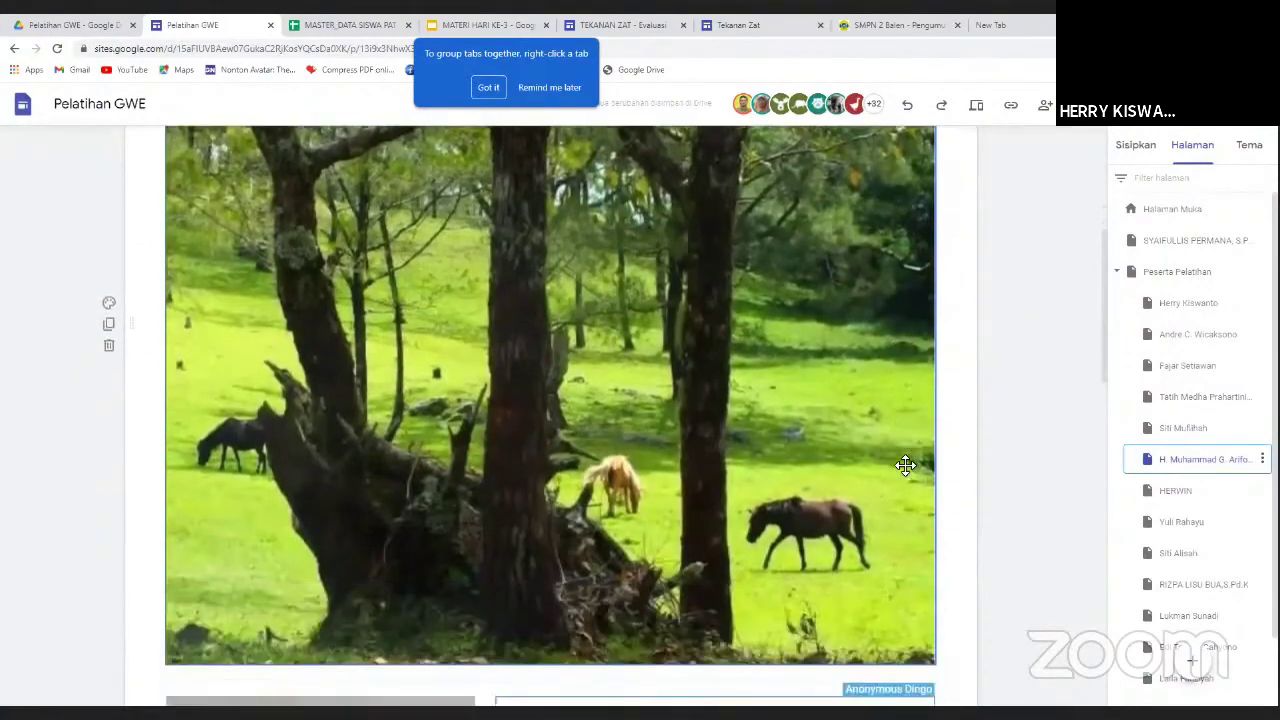
pyautogui.scroll(-2, 905, 465)
pyautogui.scroll(-3, 905, 465)
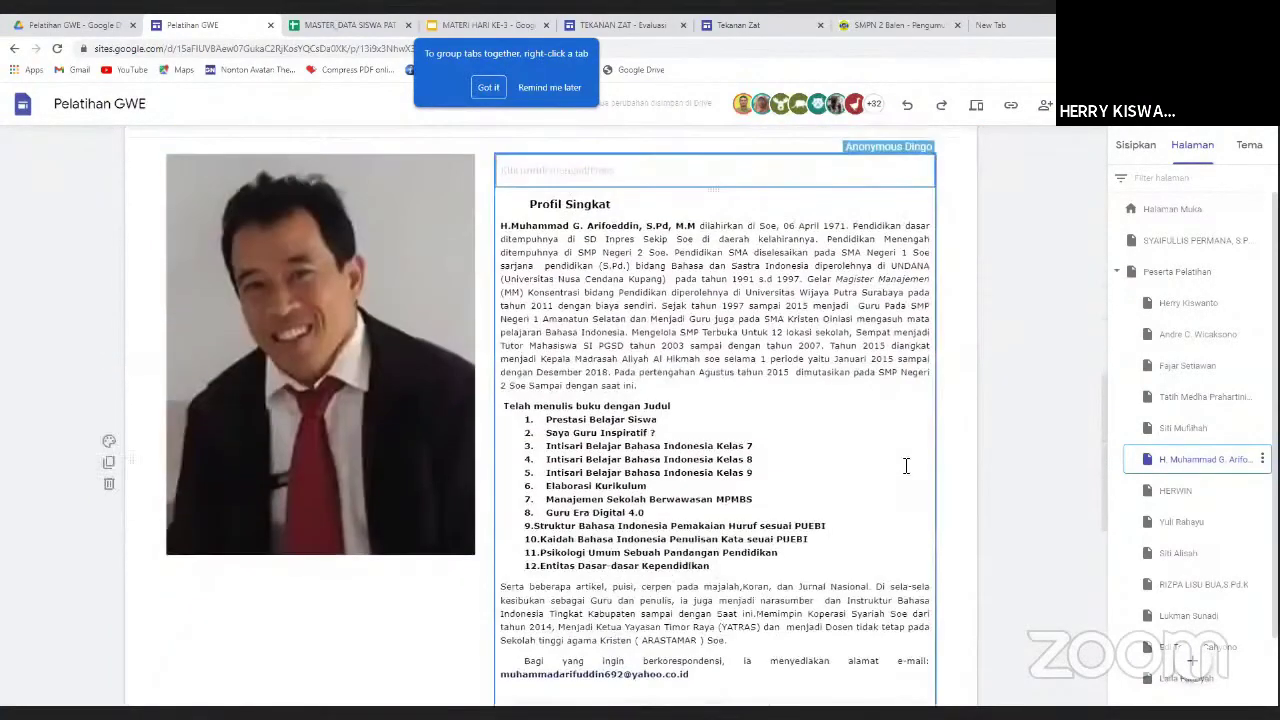
pyautogui.scroll(-1, 905, 465)
pyautogui.scroll(-1, 905, 465)
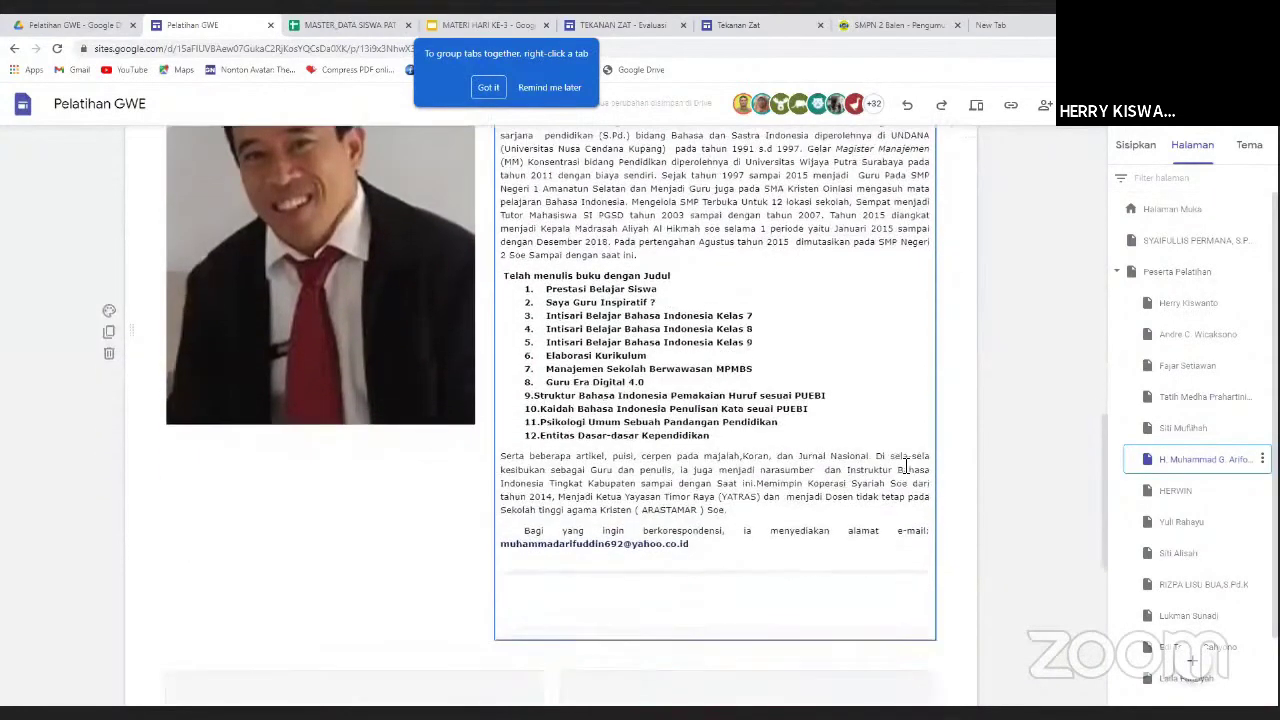
pyautogui.scroll(-1, 905, 465)
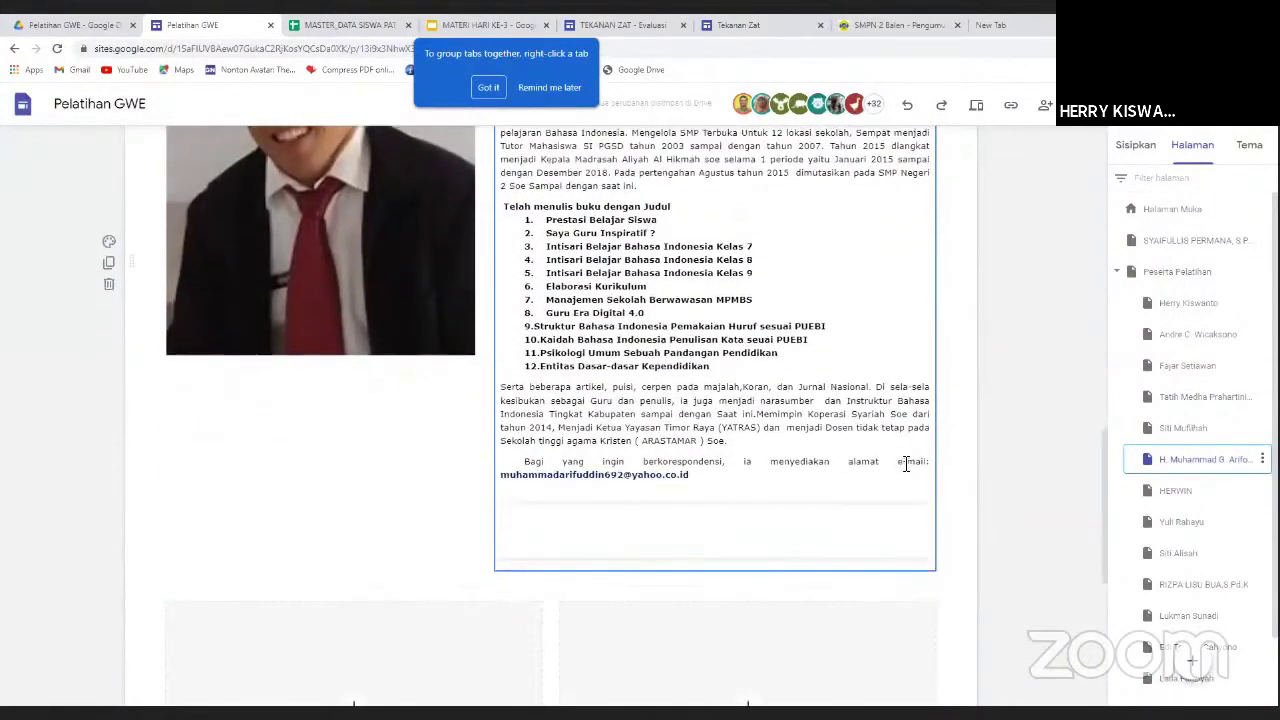
pyautogui.scroll(3, 905, 465)
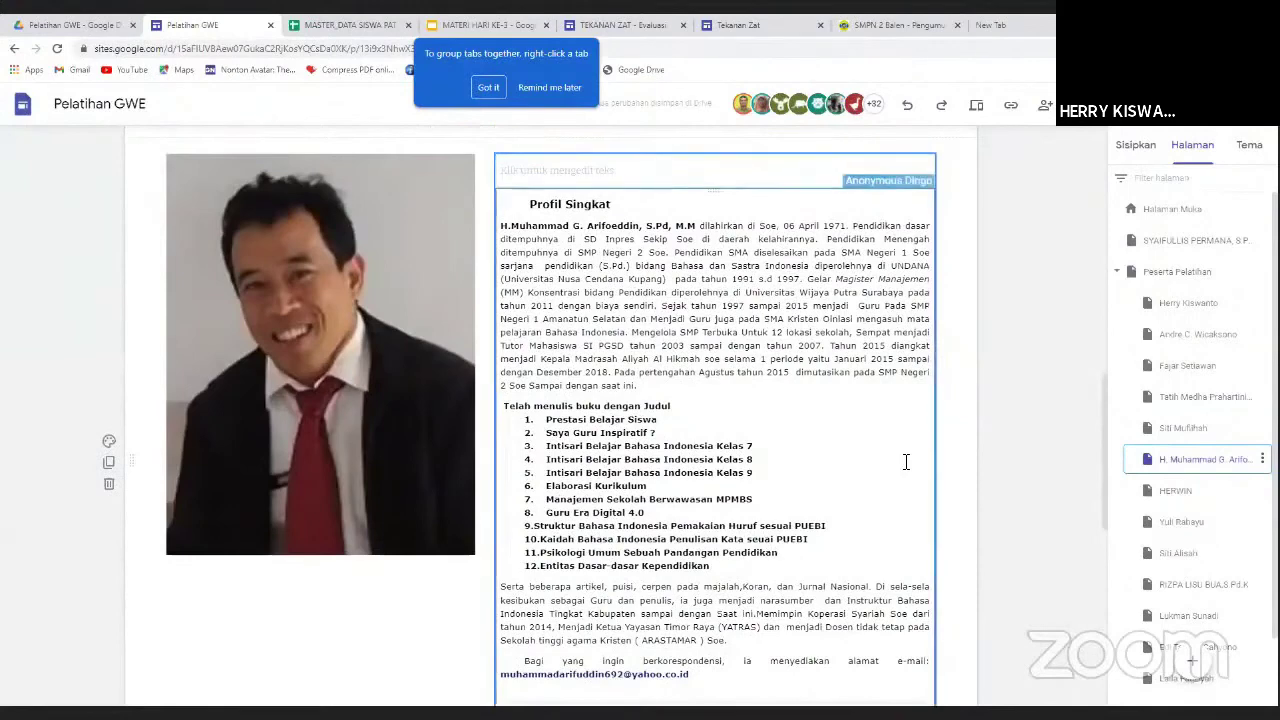
pyautogui.scroll(-2, 905, 463)
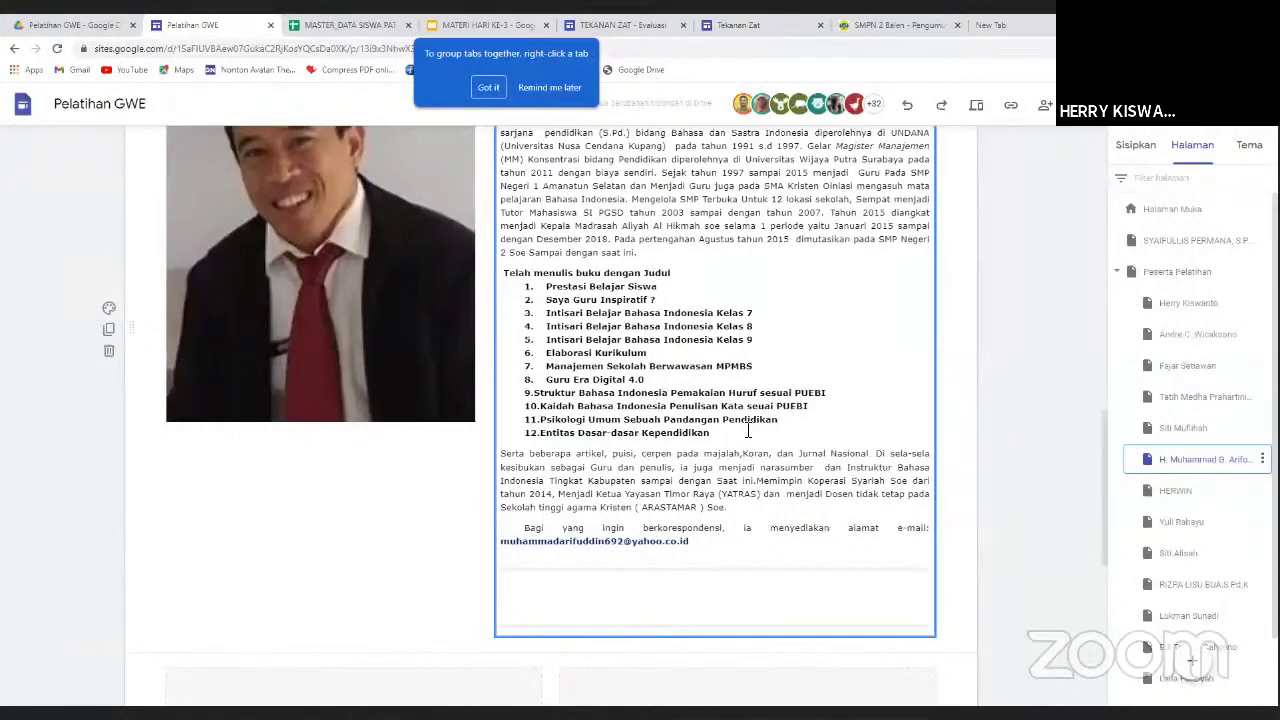
pyautogui.scroll(-7, 796, 497)
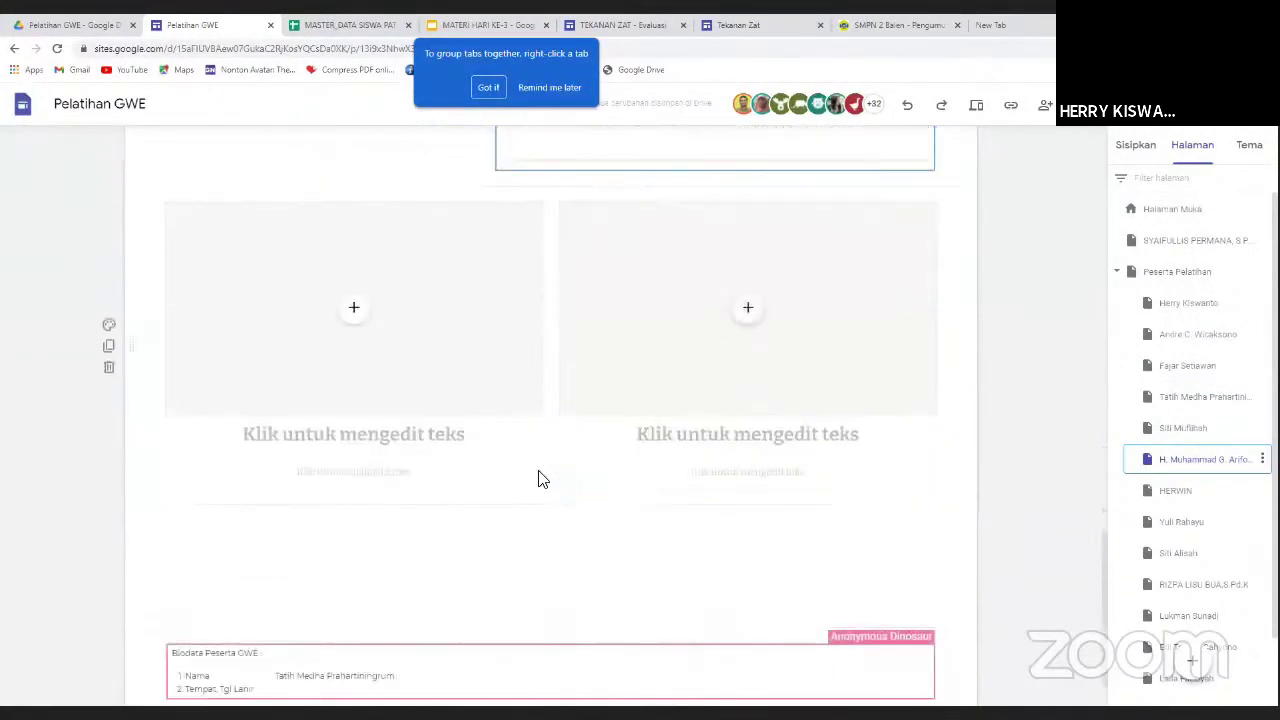
pyautogui.scroll(-1, 449, 478)
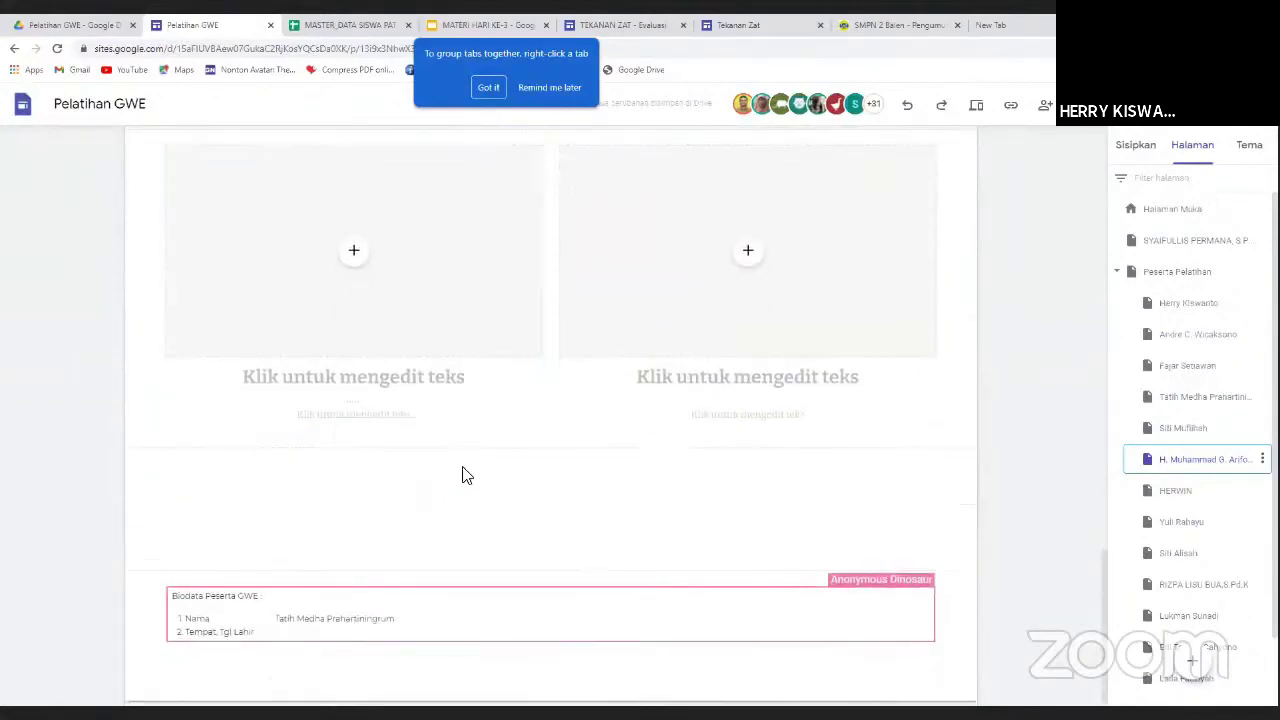
pyautogui.scroll(9, 463, 474)
pyautogui.scroll(6, 499, 446)
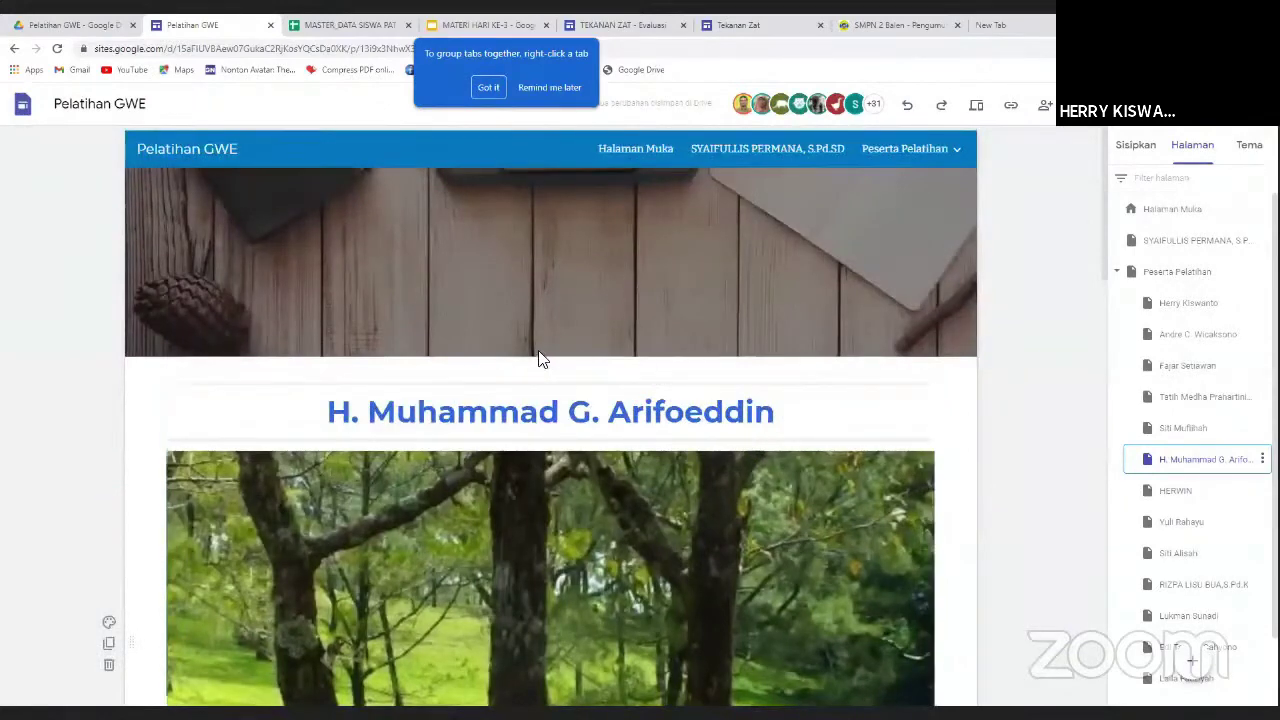
pyautogui.scroll(-3, 694, 484)
pyautogui.scroll(-7, 696, 480)
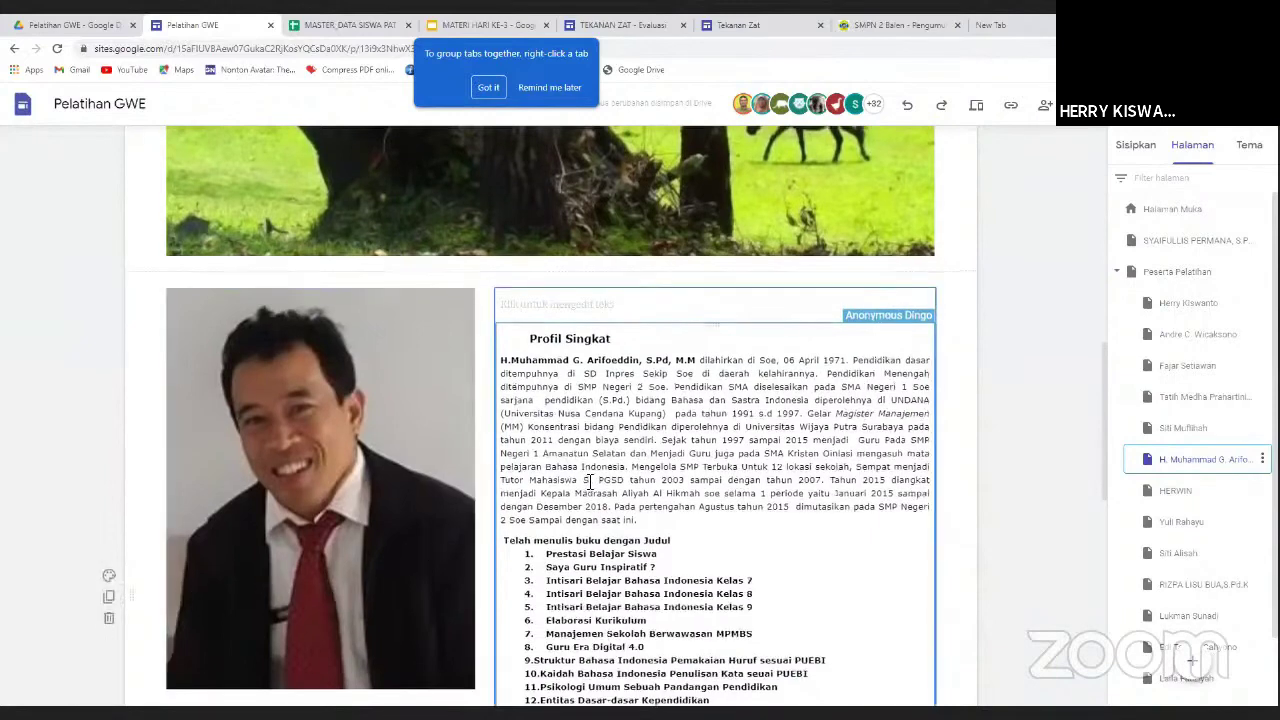
pyautogui.scroll(5, 589, 480)
pyautogui.scroll(5, 589, 473)
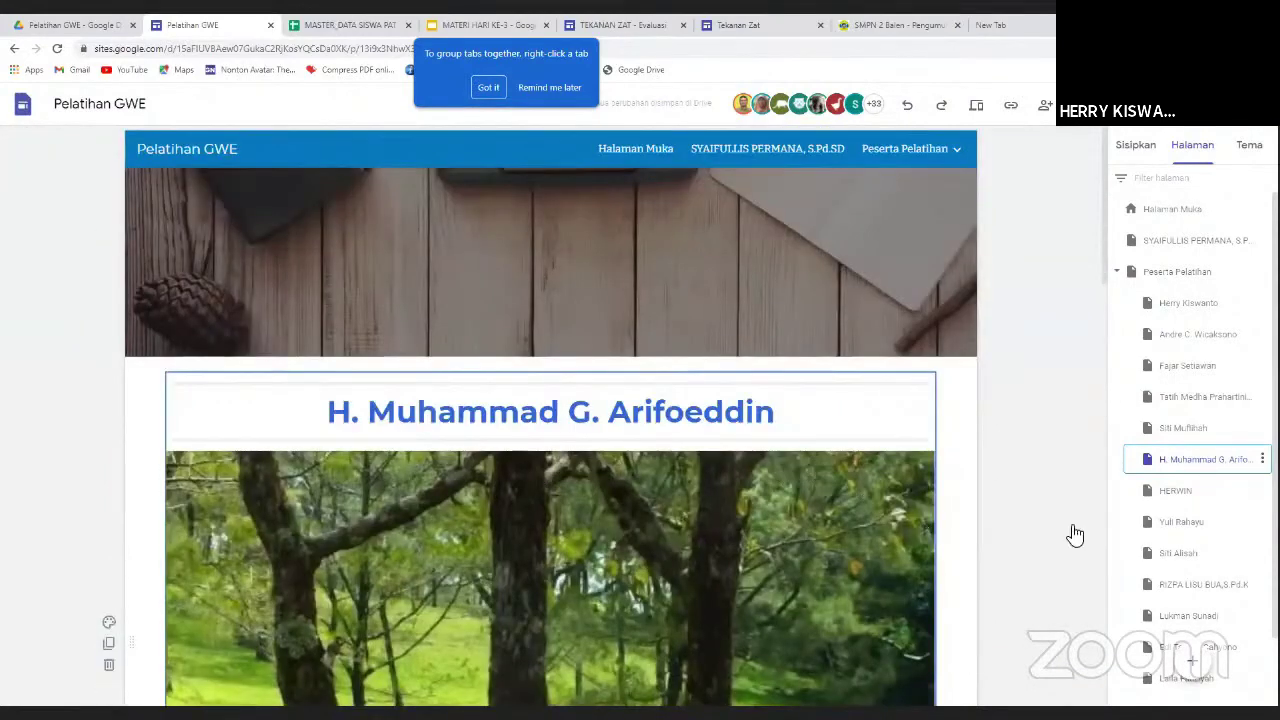
# Open the next two participant pages further down the Peserta Pelatihan list.
pyautogui.click(1150, 491)
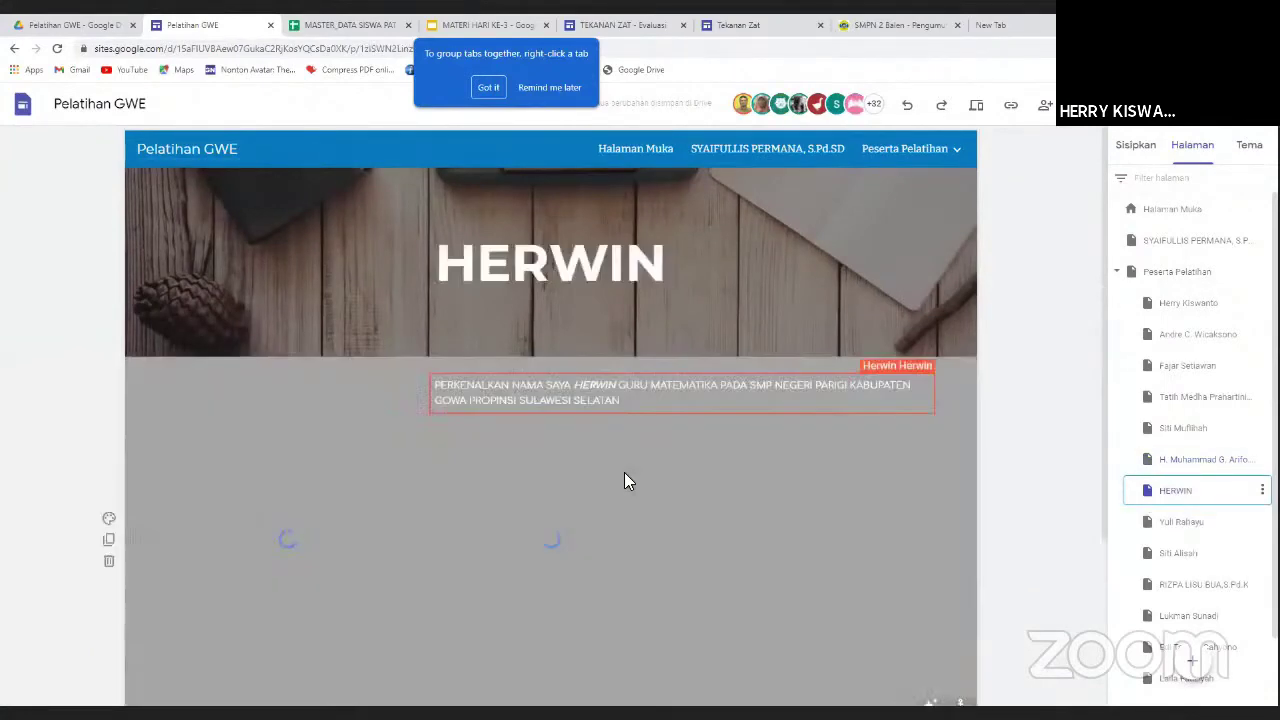
pyautogui.scroll(-3, 638, 478)
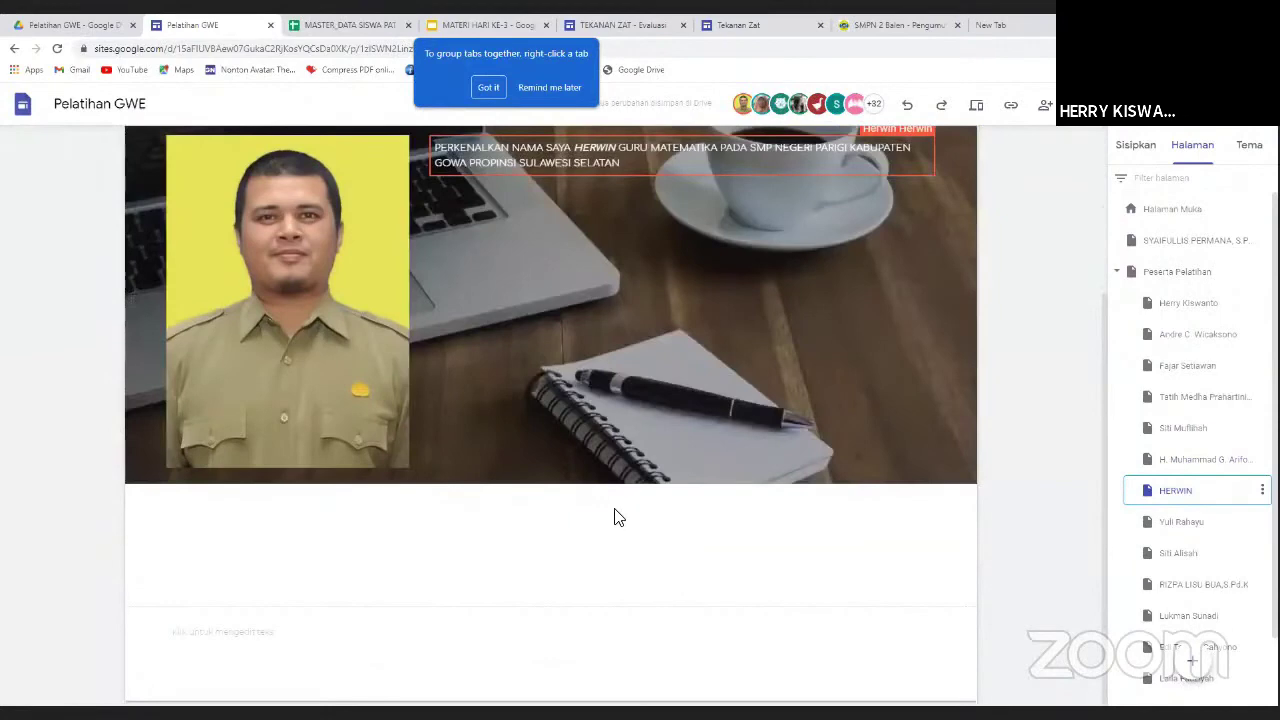
pyautogui.scroll(3, 614, 514)
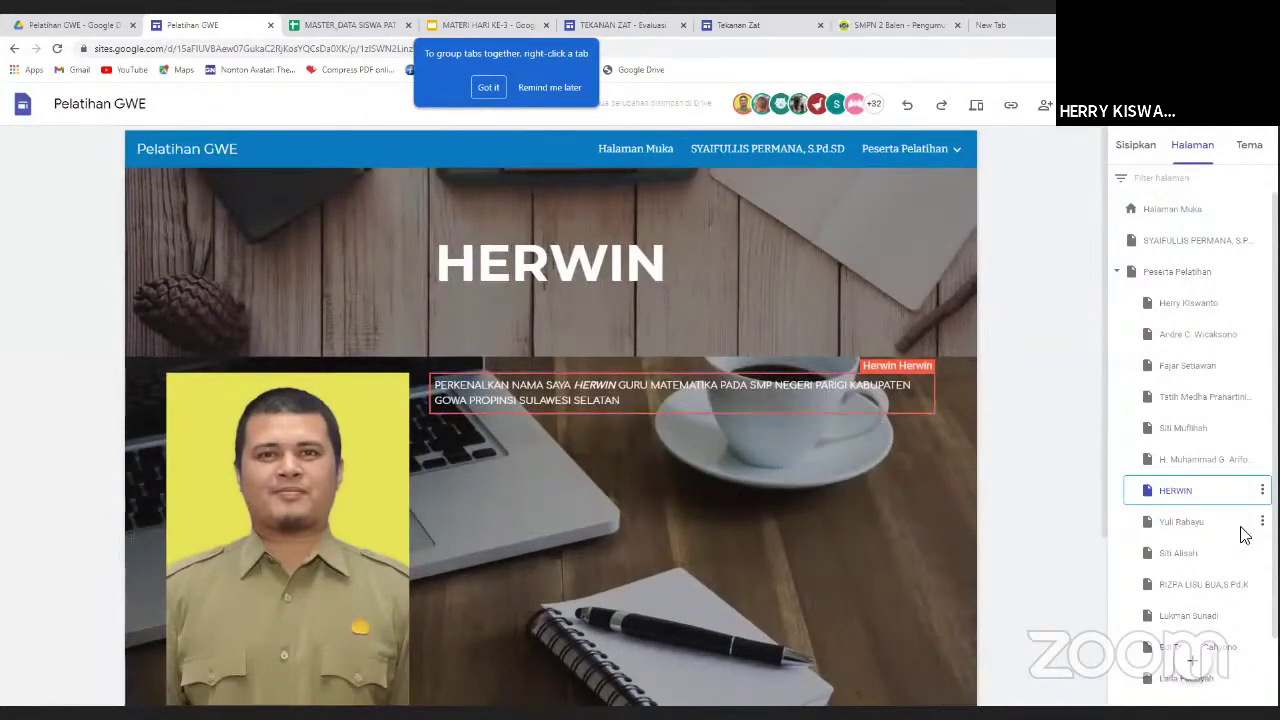
pyautogui.click(1180, 528)
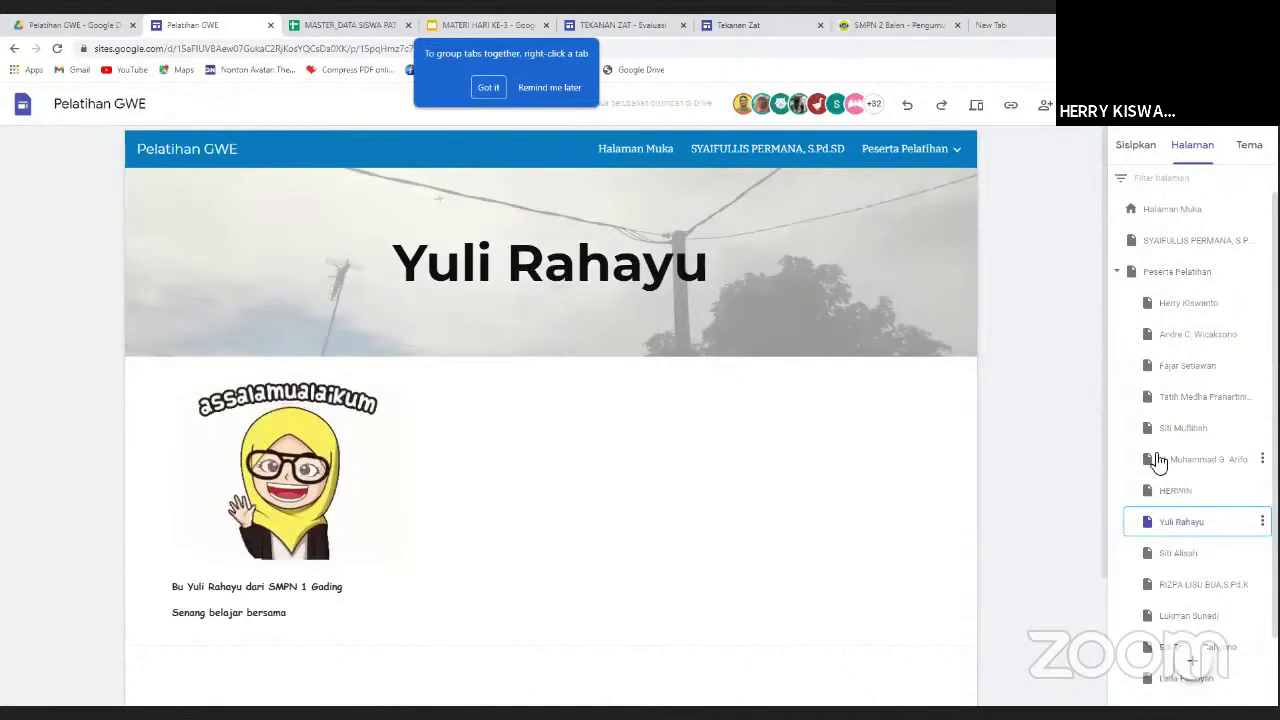
# Open the trainer's page listed directly under Halaman Muka.
pyautogui.click(1196, 246)
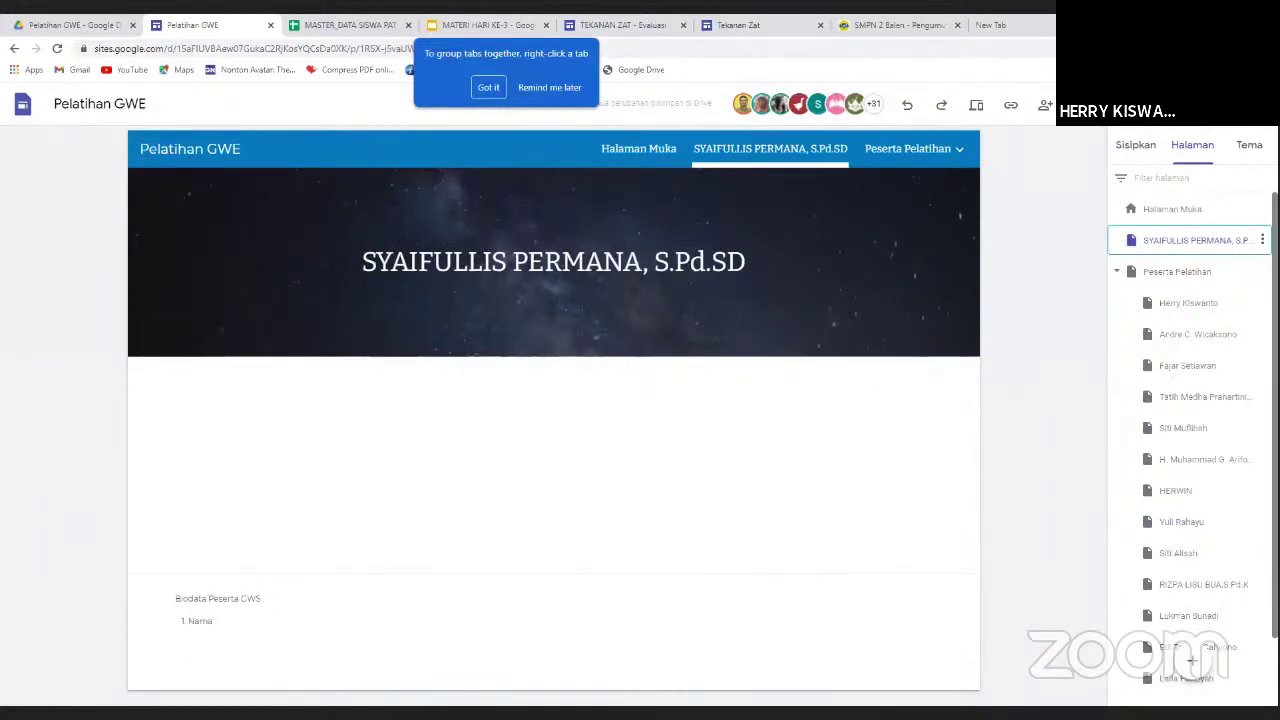
pyautogui.scroll(-2, 1190, 400)
pyautogui.scroll(2, 1190, 400)
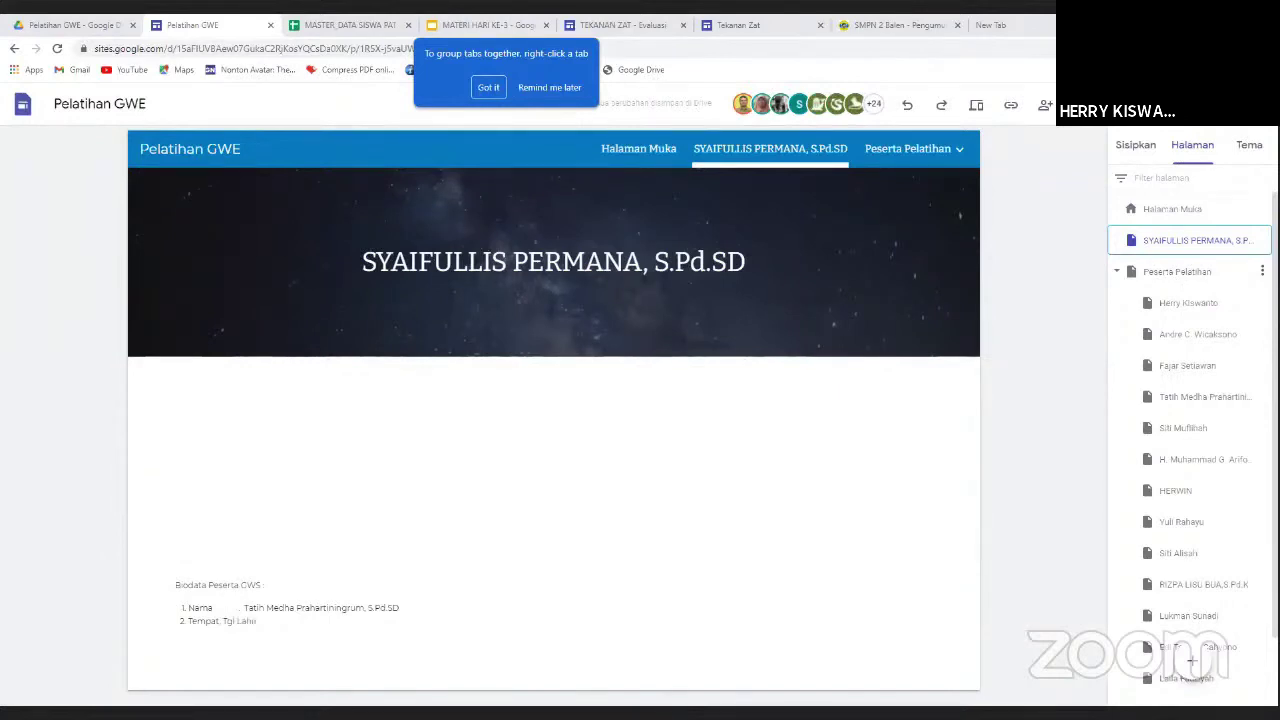
pyautogui.click(1262, 271)
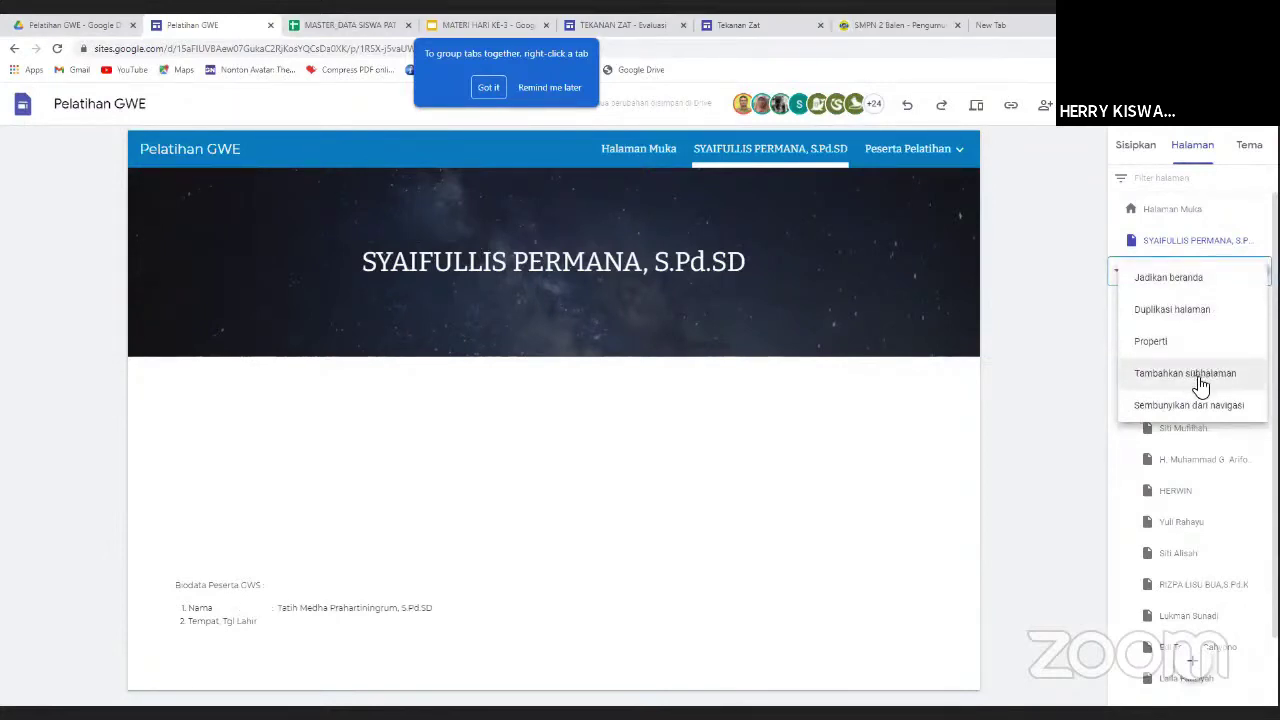
pyautogui.click(1050, 350)
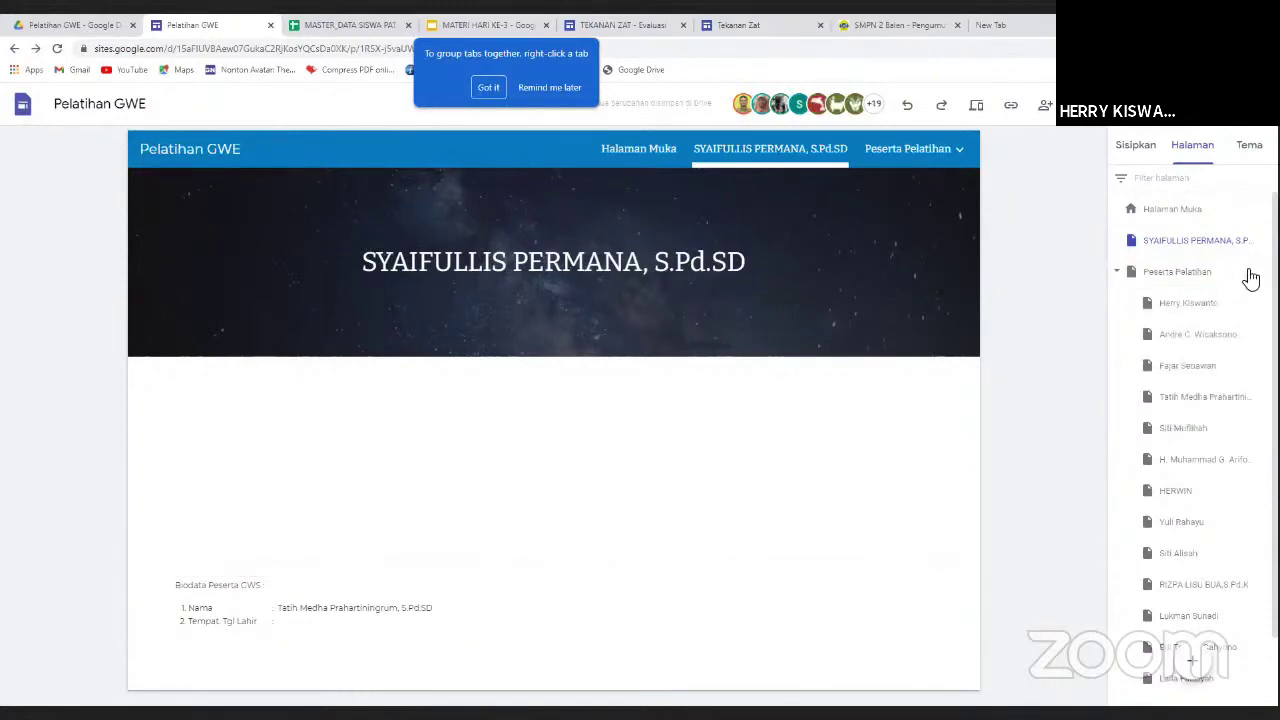
pyautogui.click(875, 105)
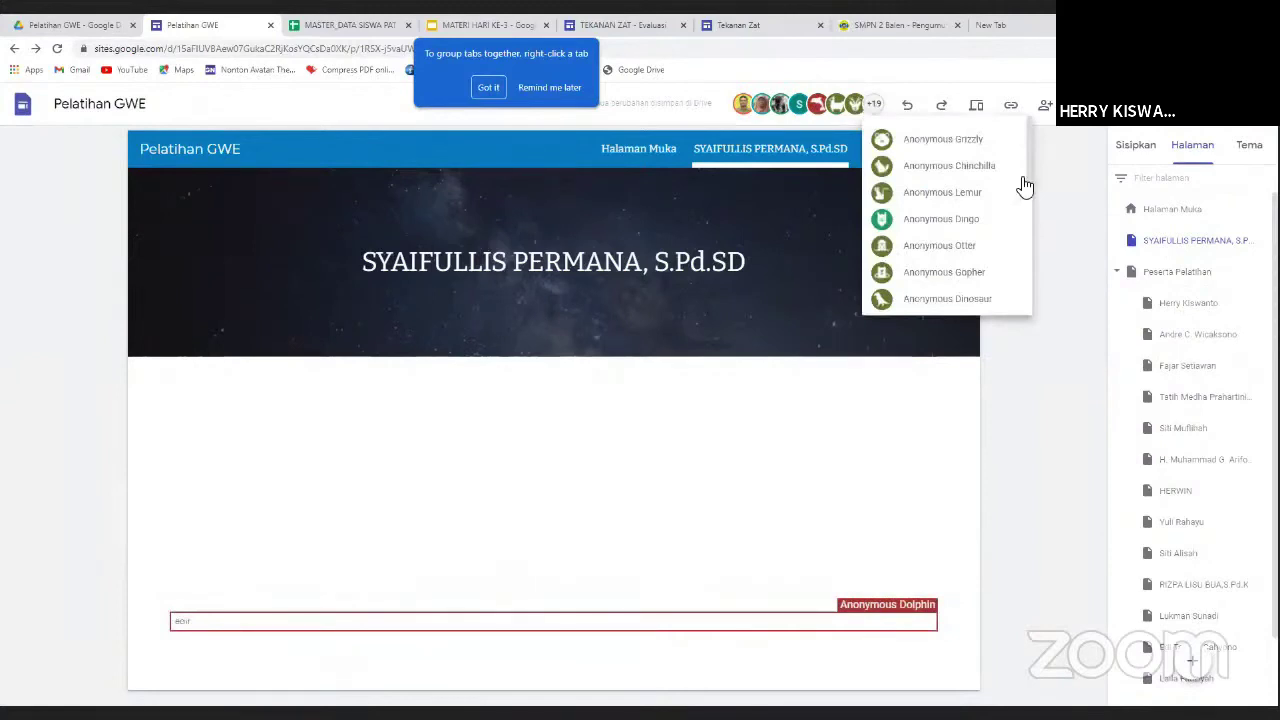
pyautogui.moveTo(1028, 148)
pyautogui.mouseDown()
pyautogui.moveTo(1028, 282)
pyautogui.moveTo(1024, 124)
pyautogui.mouseUp()
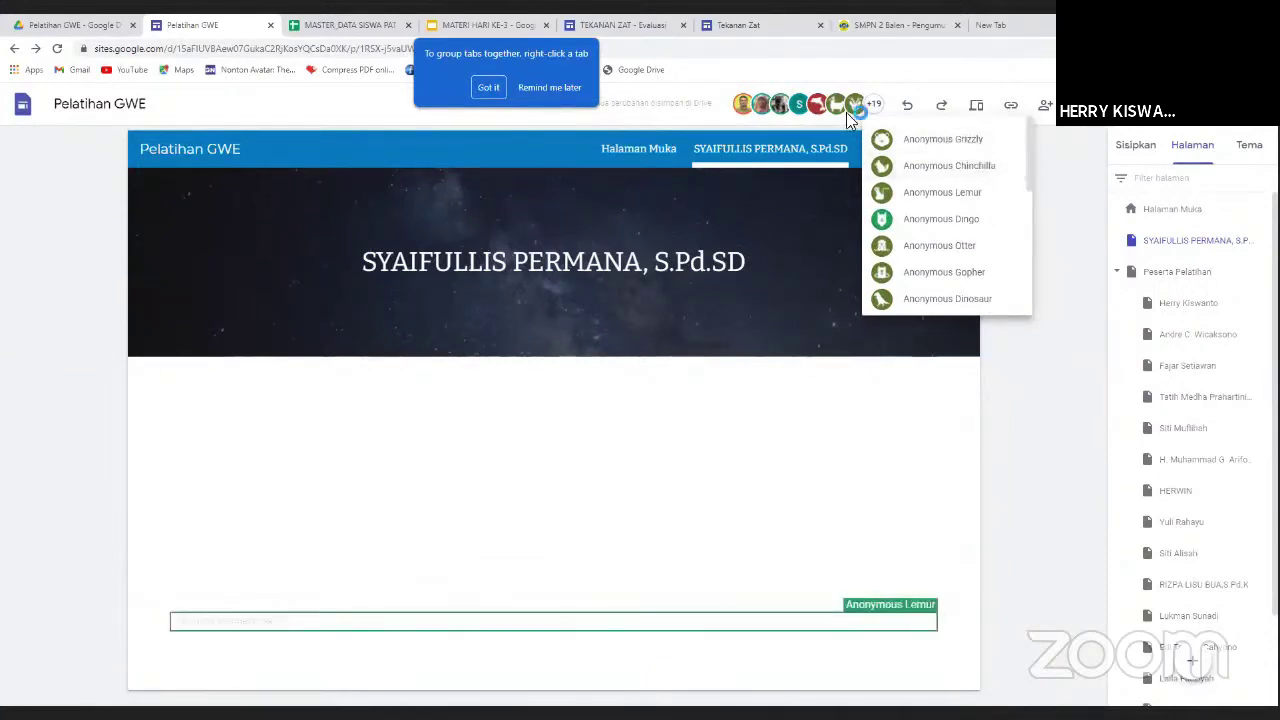
pyautogui.click(1052, 246)
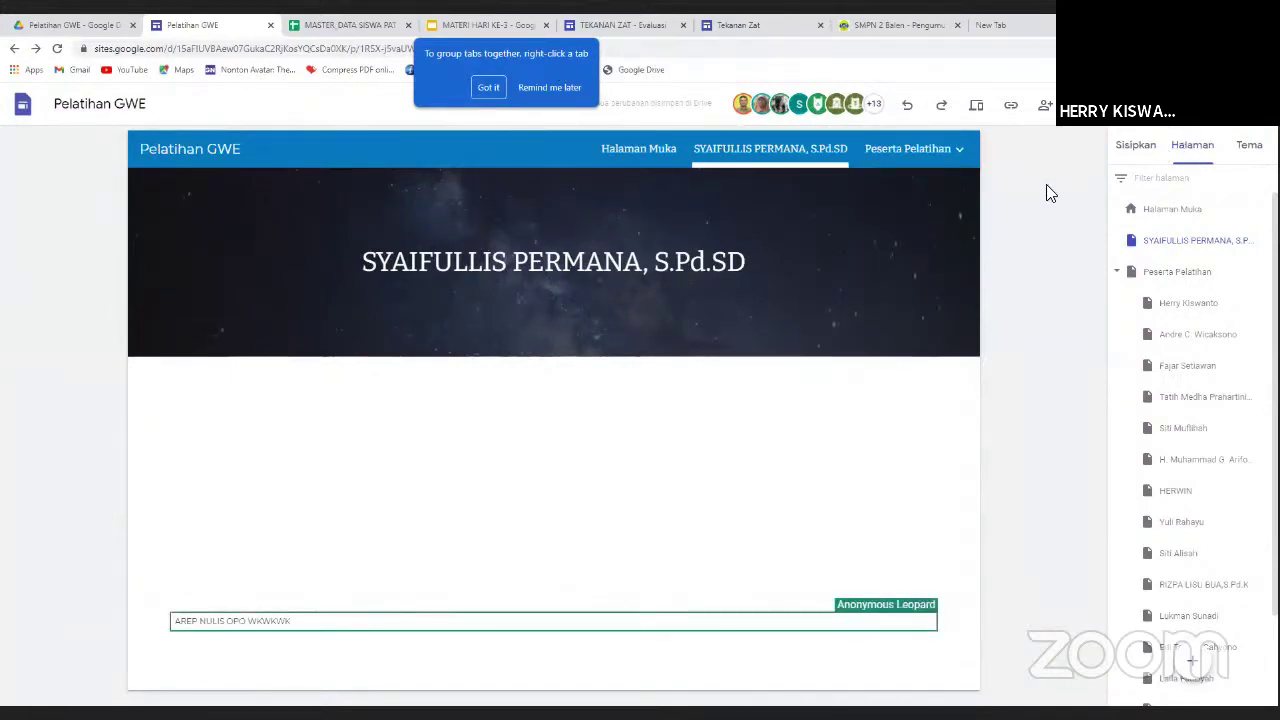
pyautogui.scroll(-3, 1191, 660)
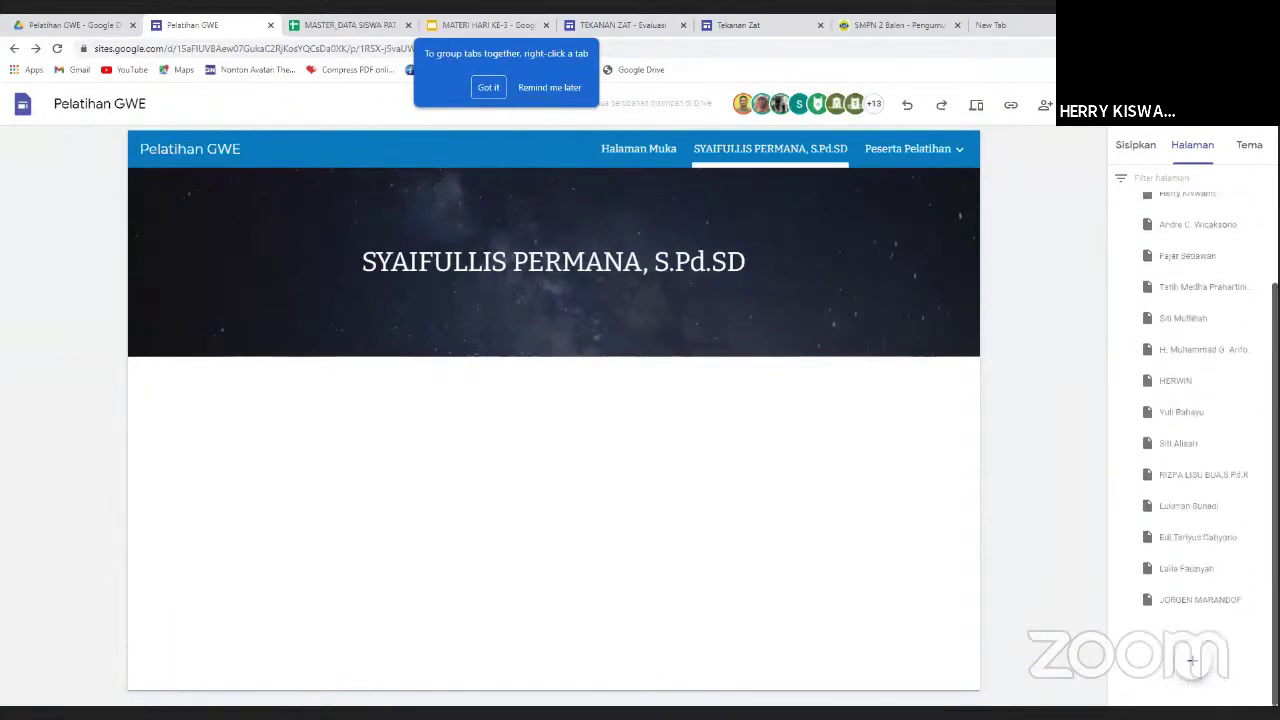
pyautogui.scroll(3, 1195, 400)
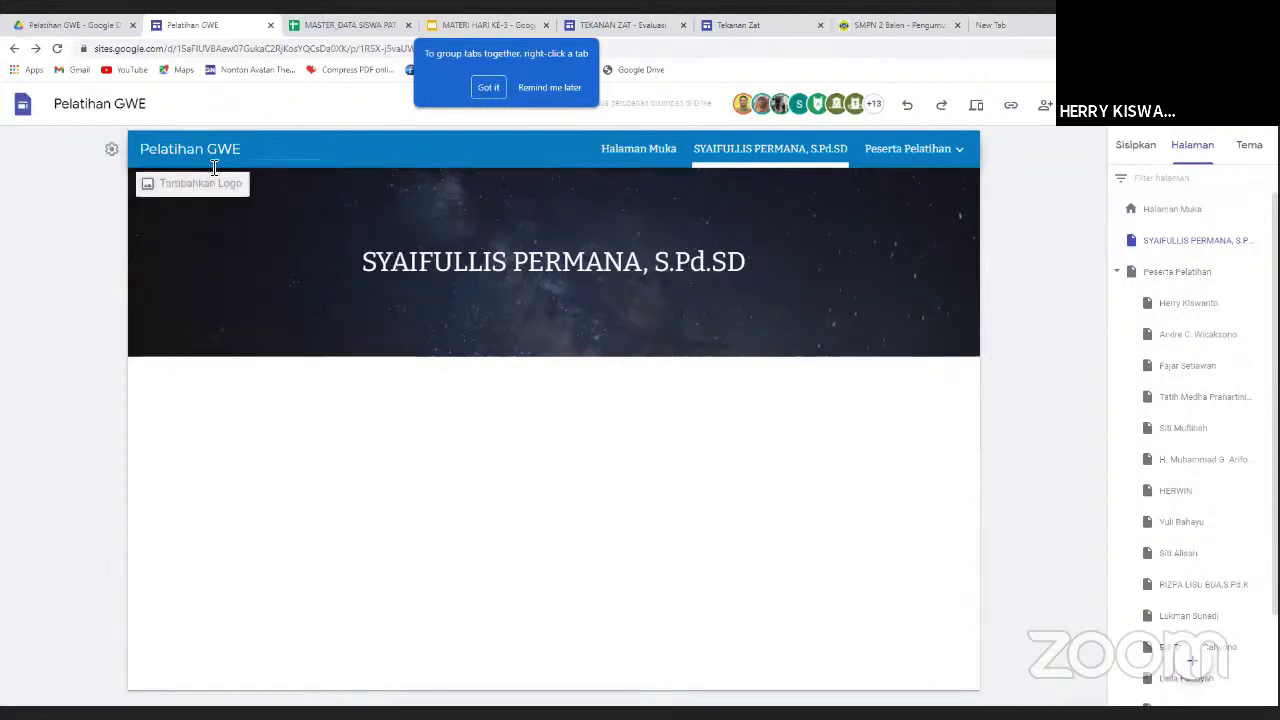
# Review the Navigasi settings, close them, and preview the trainer's page full width.
pyautogui.moveTo(948, 163)
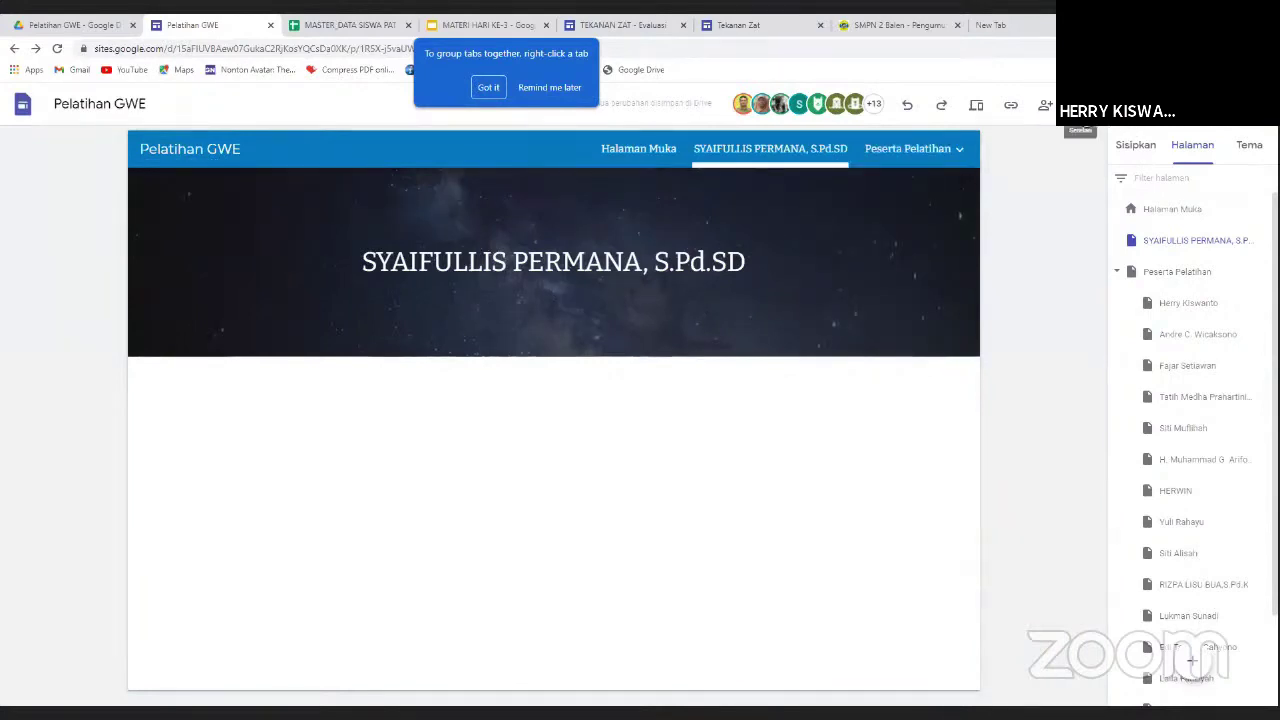
pyautogui.click(1078, 104)
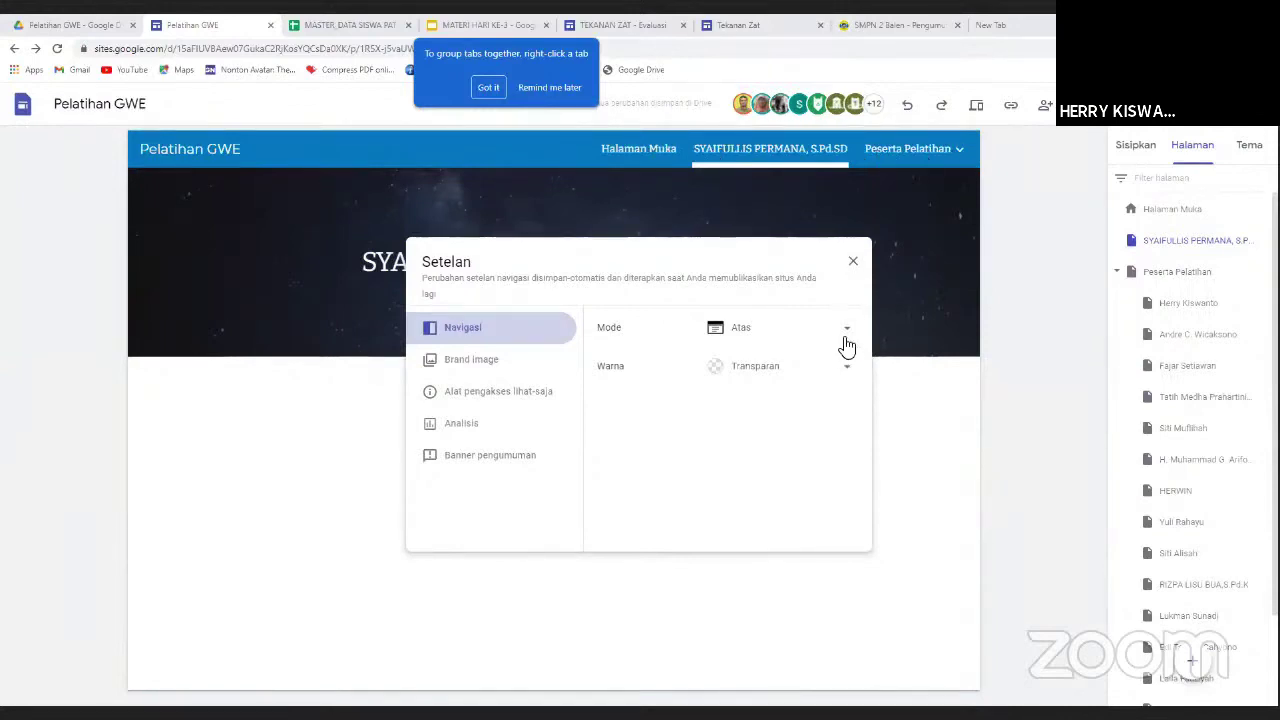
pyautogui.click(990, 217)
pyautogui.click(976, 108)
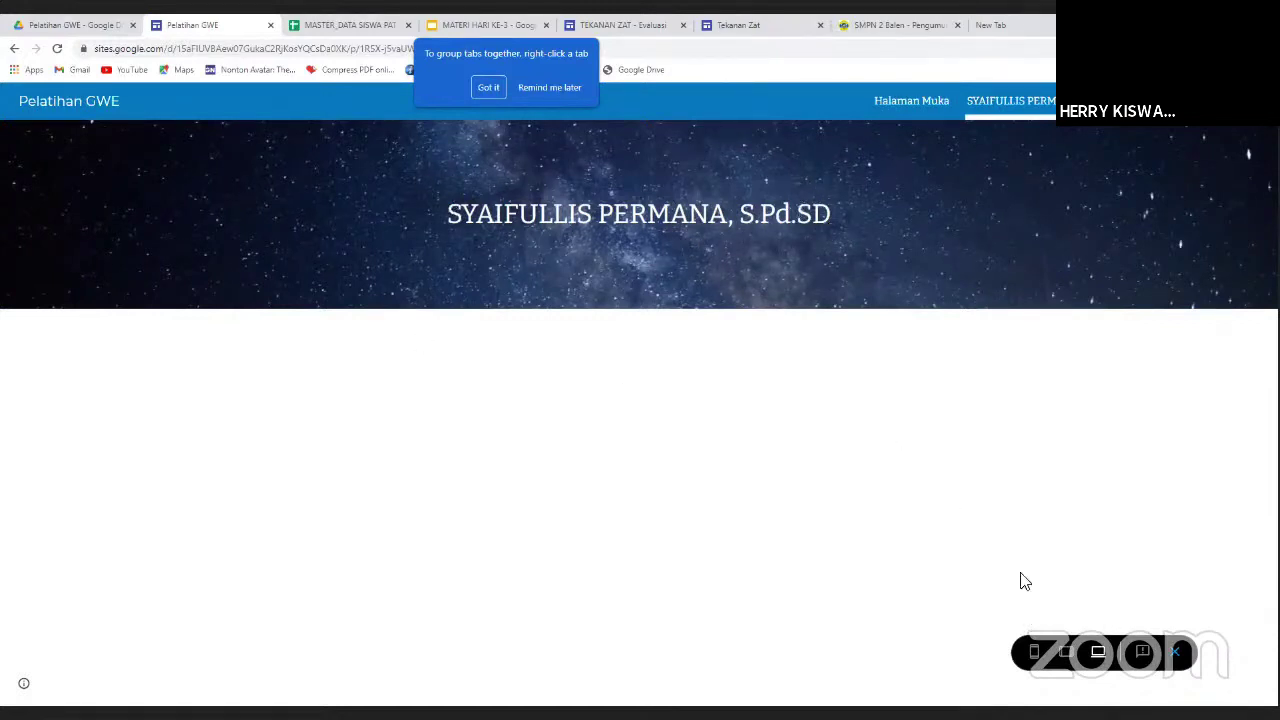
# Preview the site at phone size, try its navigation drawer, then exit the preview.
pyautogui.click(1036, 655)
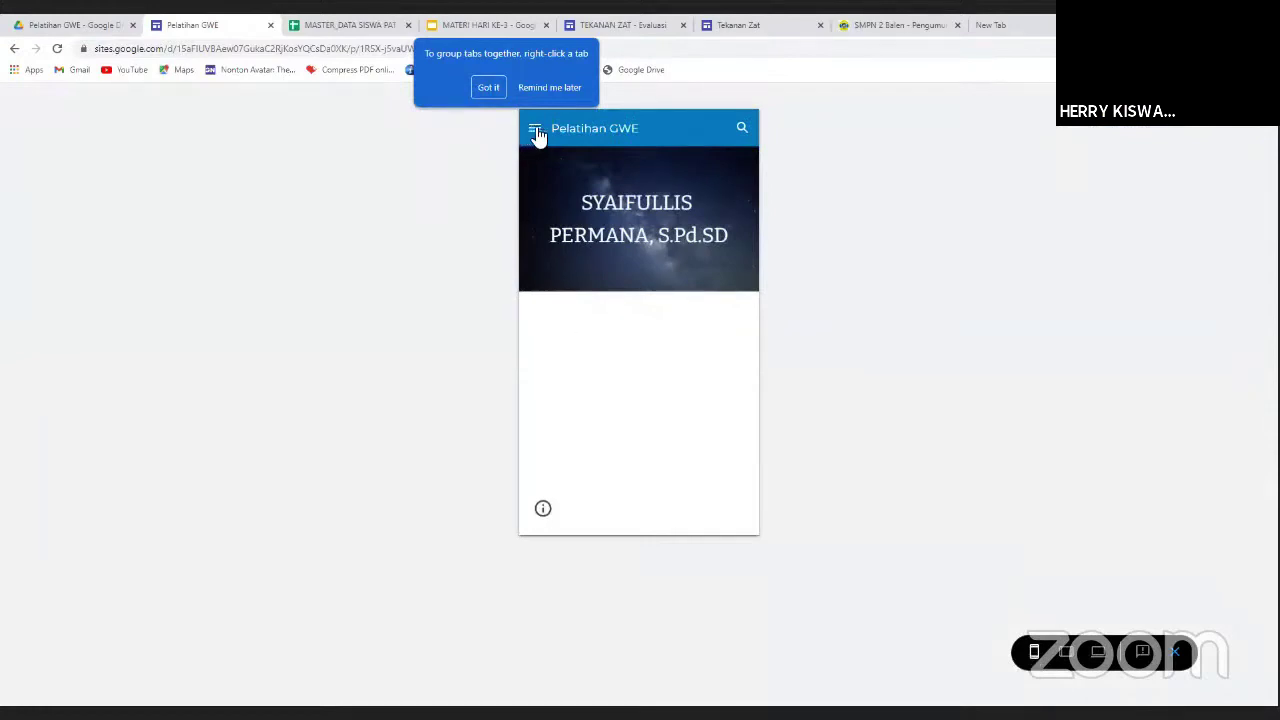
pyautogui.click(535, 130)
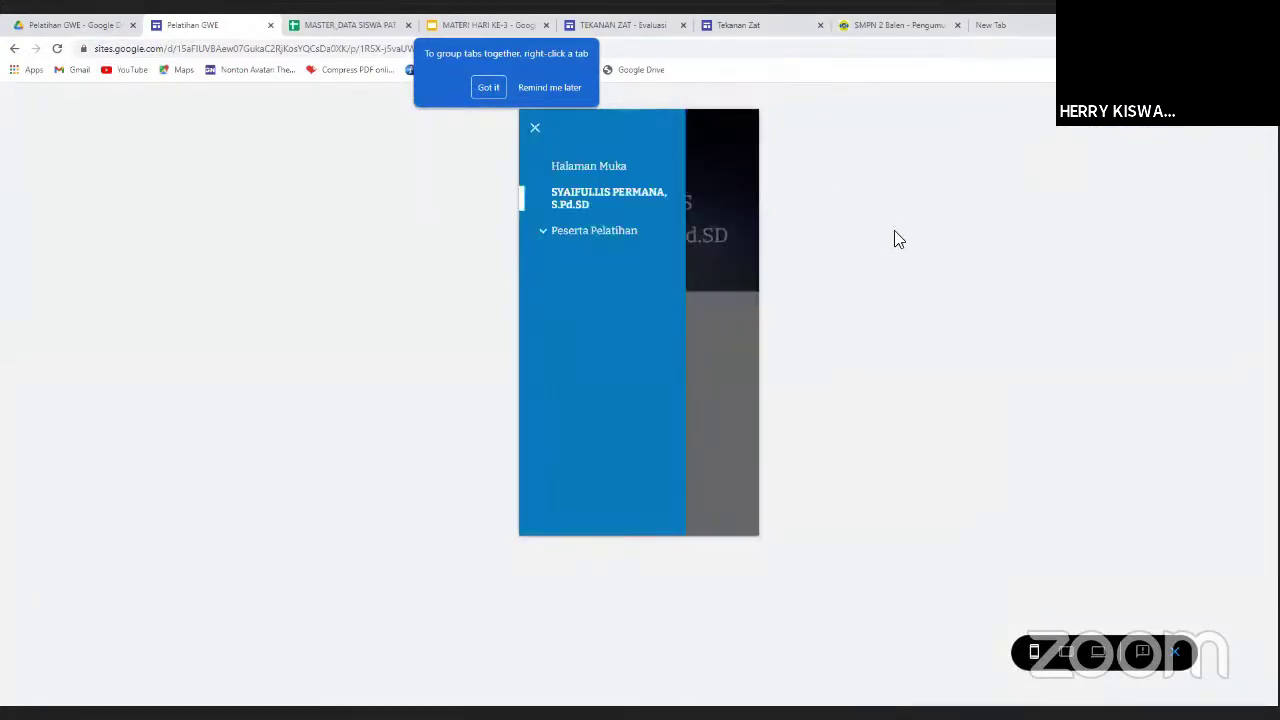
pyautogui.click(535, 128)
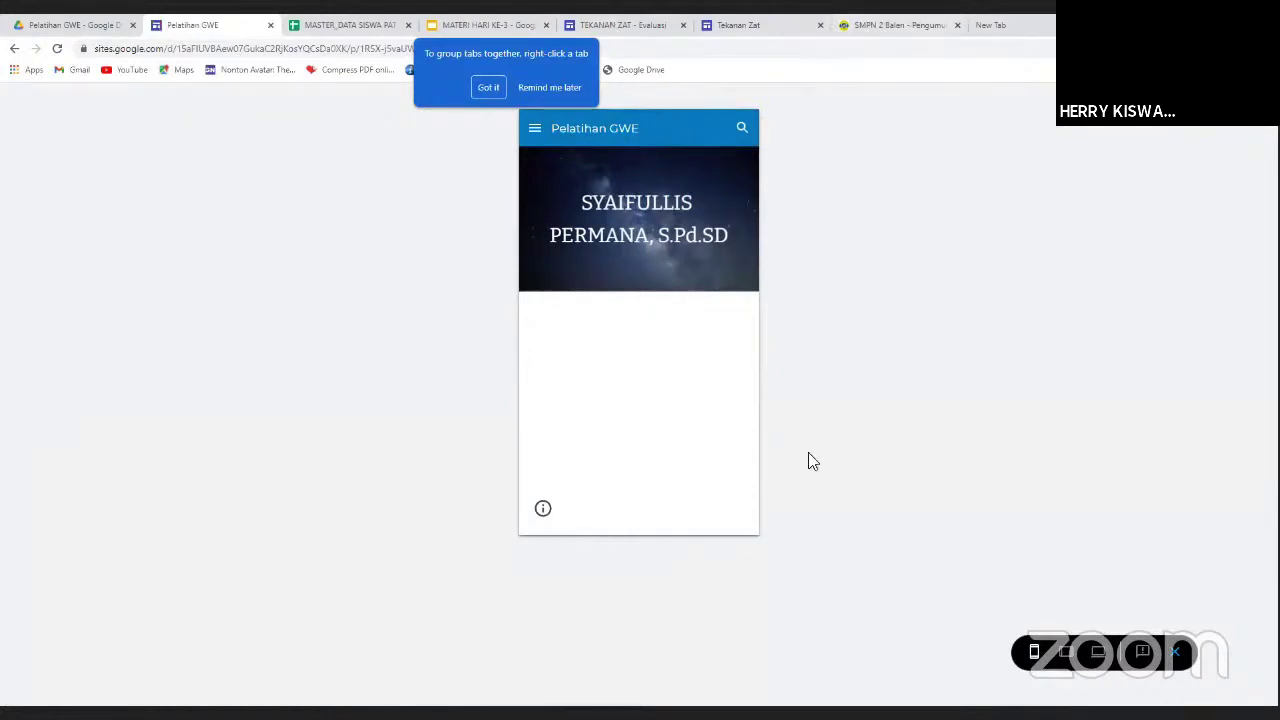
pyautogui.click(1175, 652)
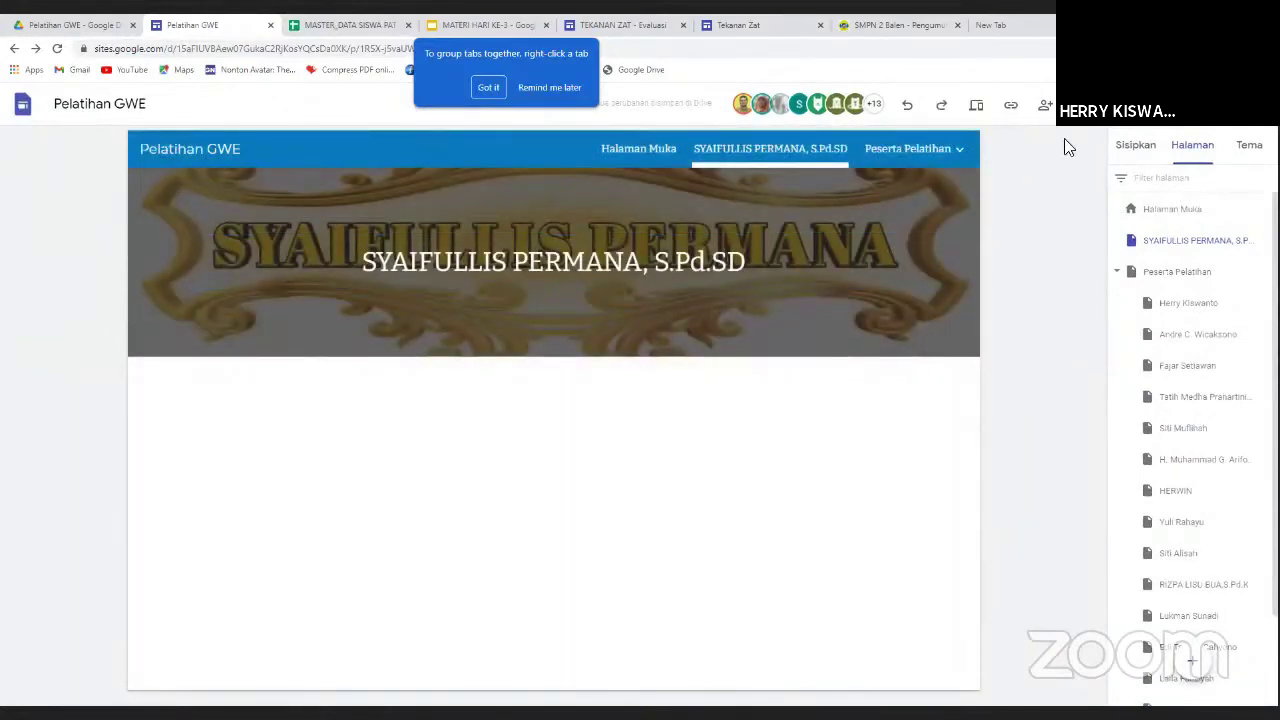
# Set the navigation Mode to Samping, test the hamburger side menu, and recheck the settings.
pyautogui.click(1079, 104)
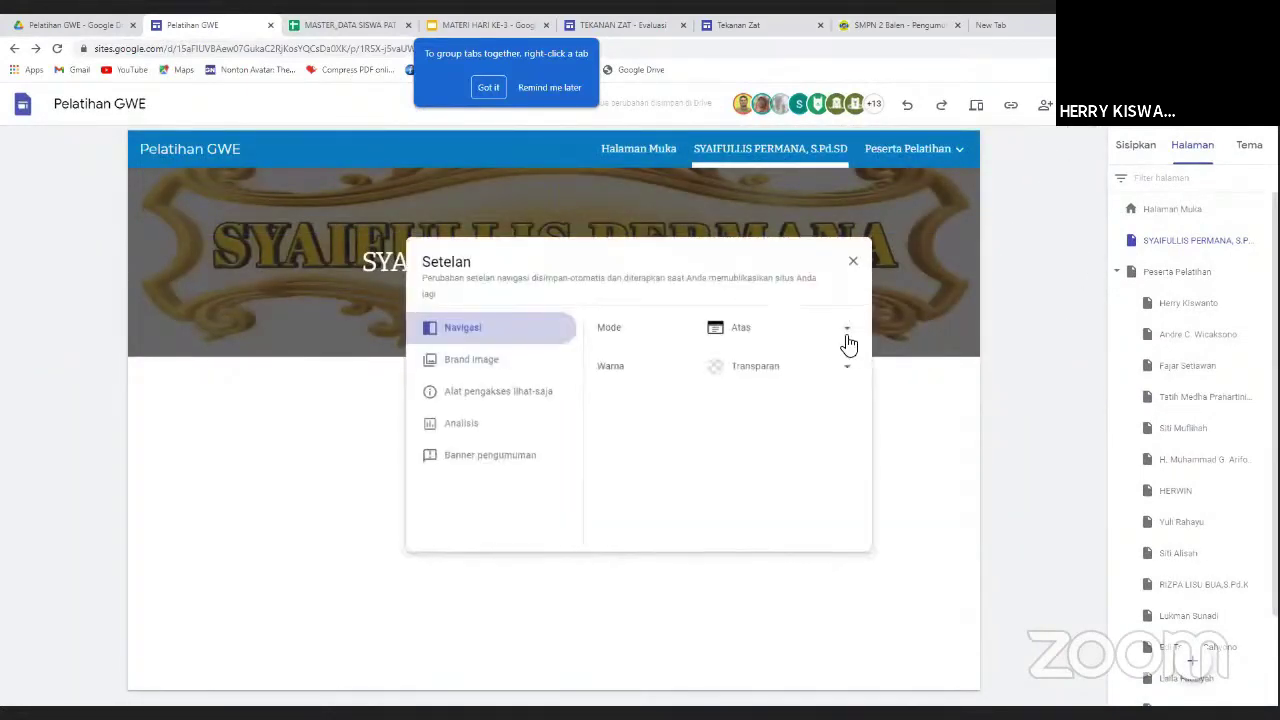
pyautogui.click(848, 337)
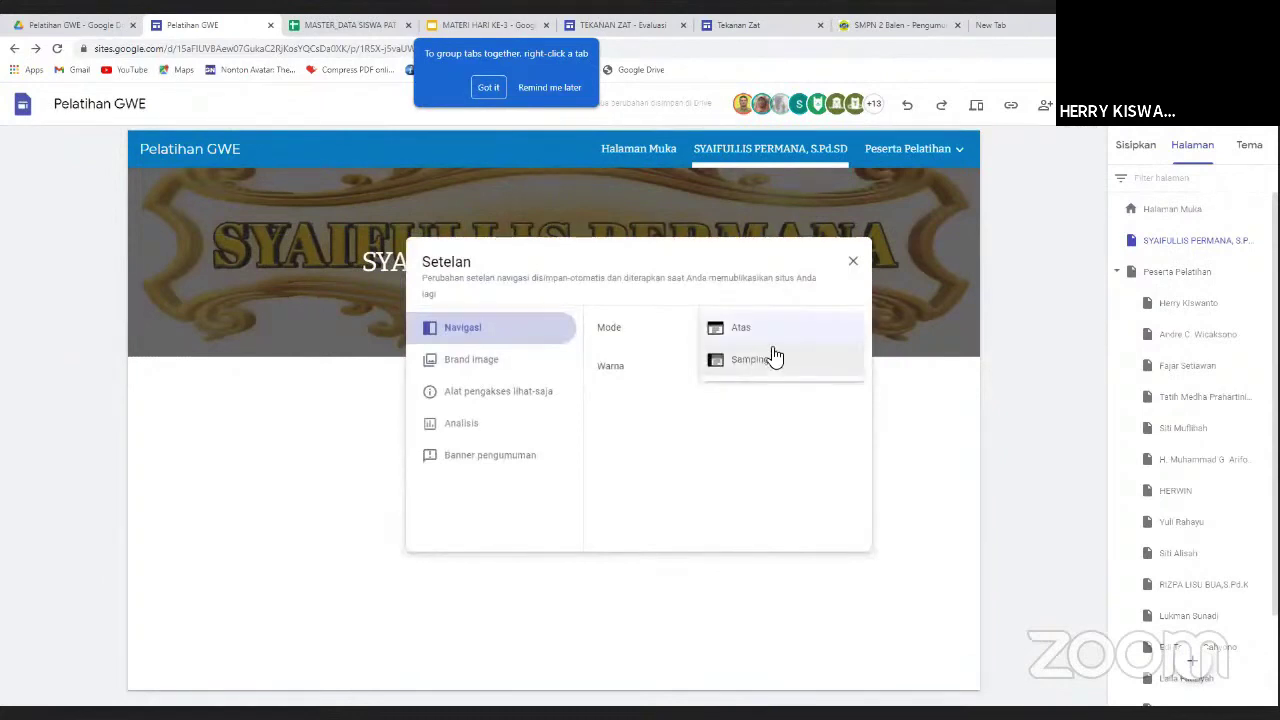
pyautogui.click(768, 368)
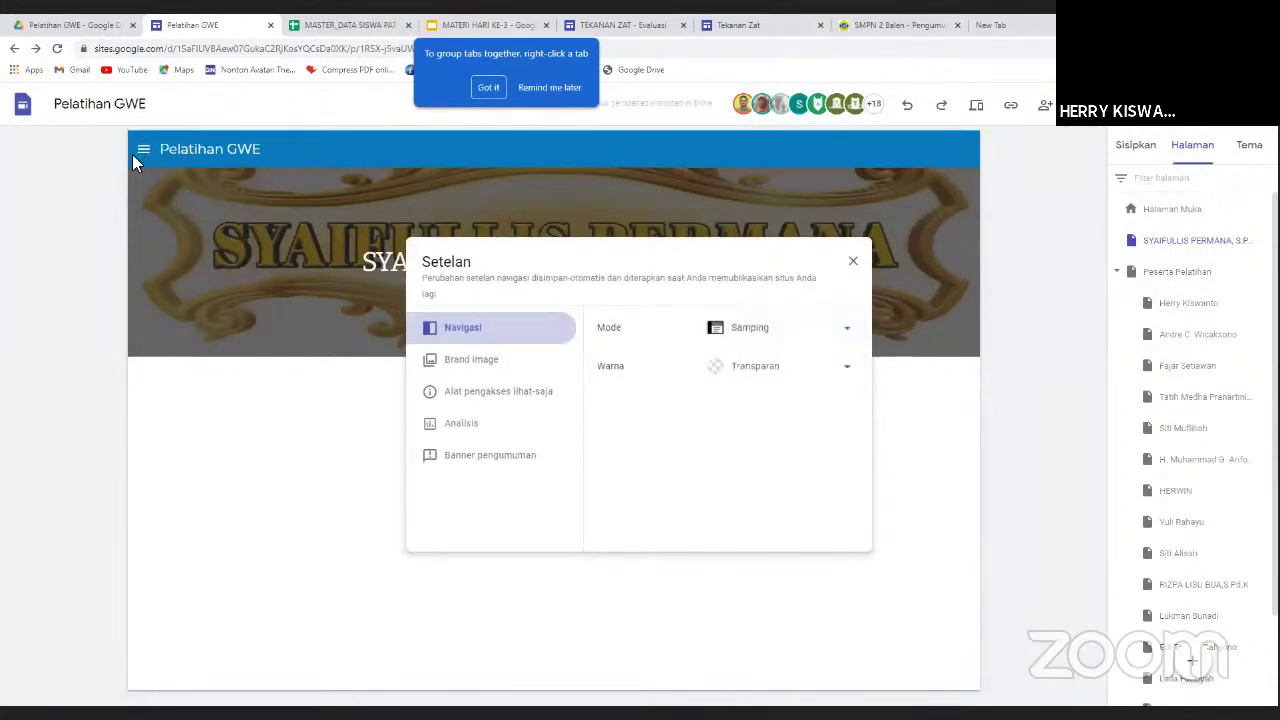
pyautogui.click(142, 148)
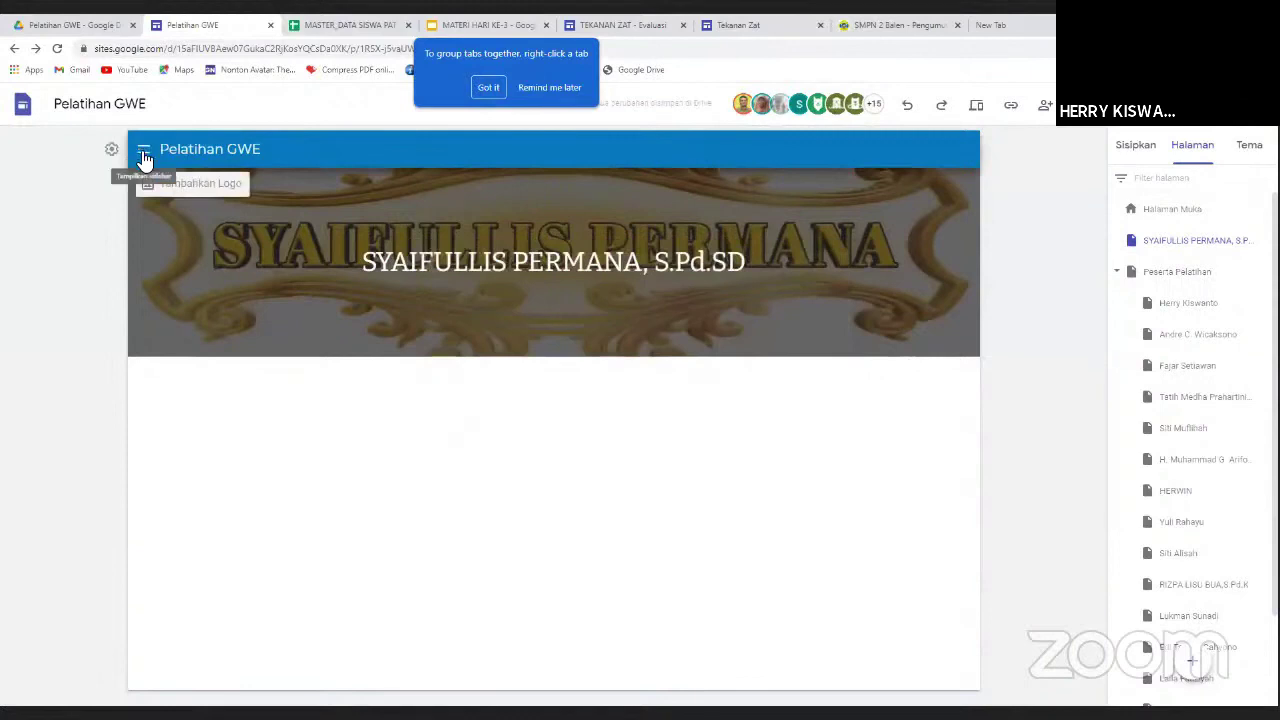
pyautogui.click(143, 151)
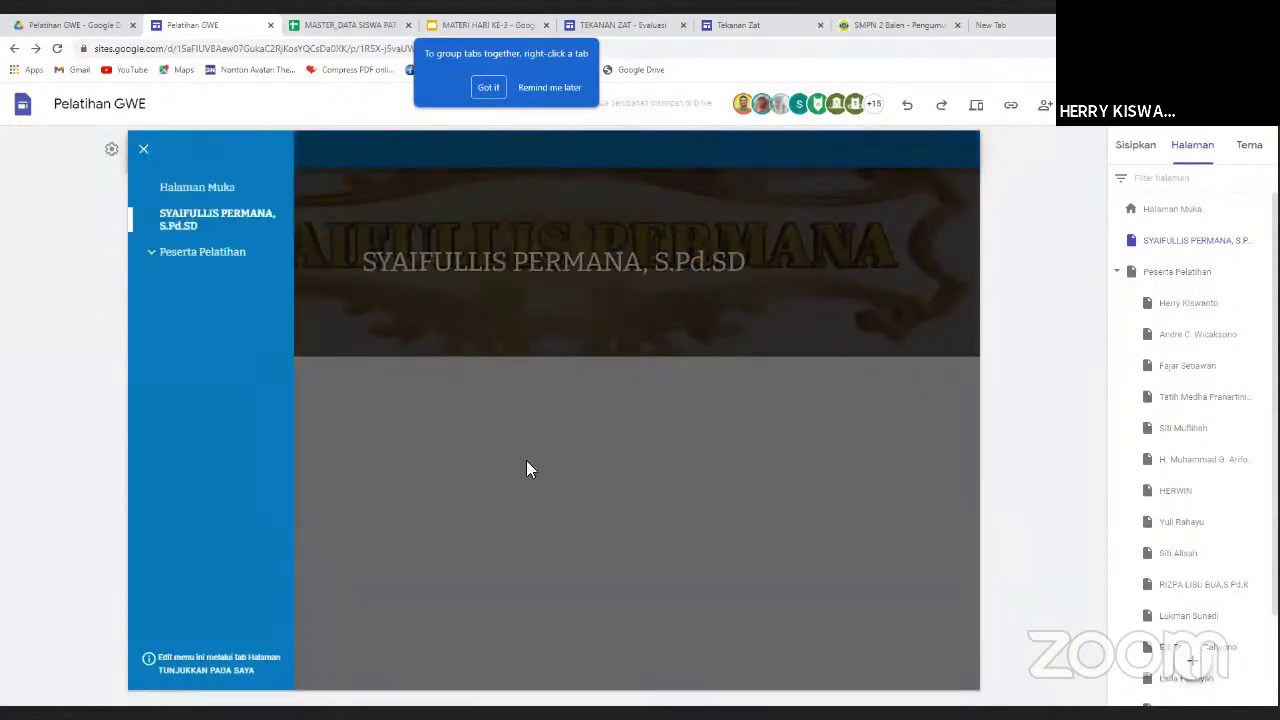
pyautogui.click(143, 149)
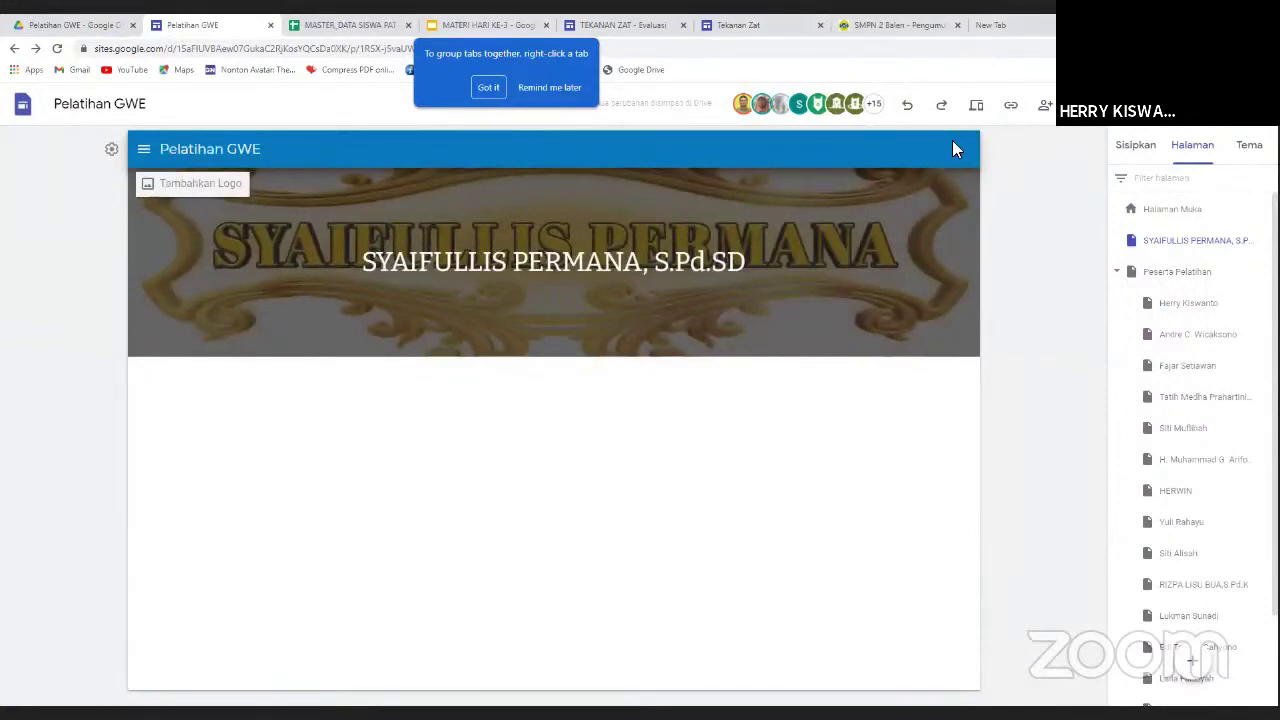
pyautogui.moveTo(886, 178)
pyautogui.click(111, 148)
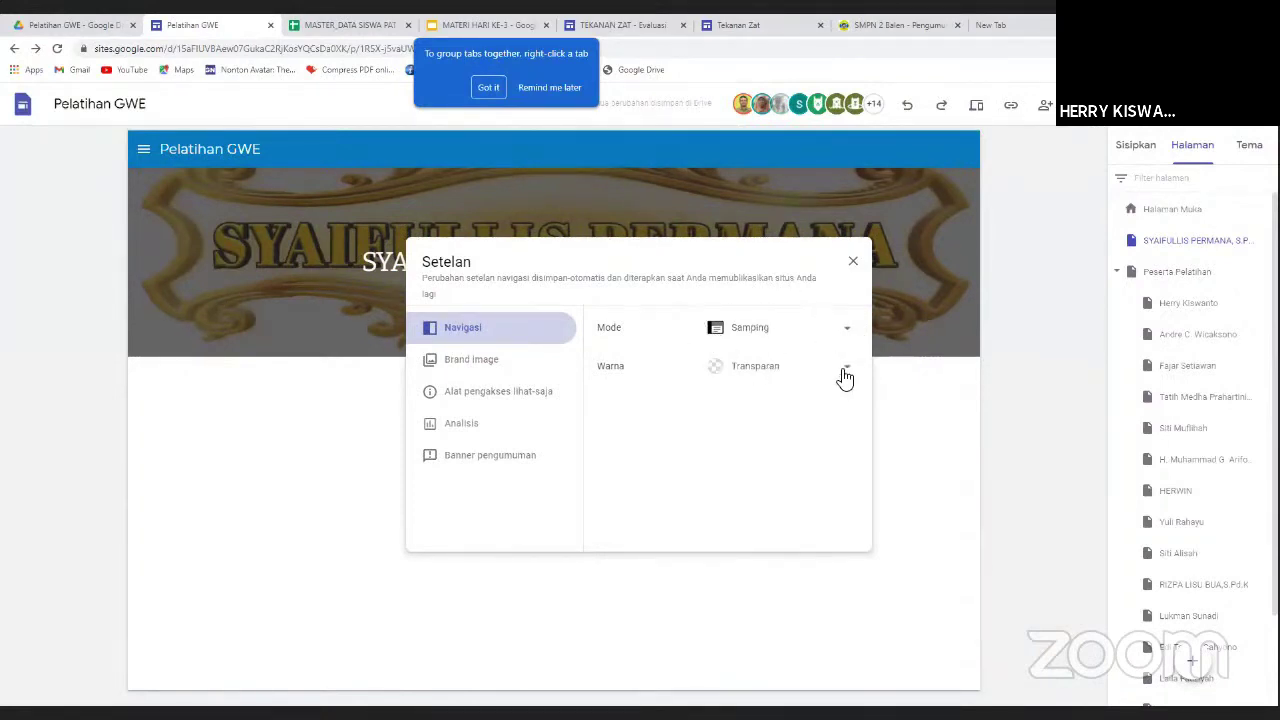
pyautogui.click(853, 265)
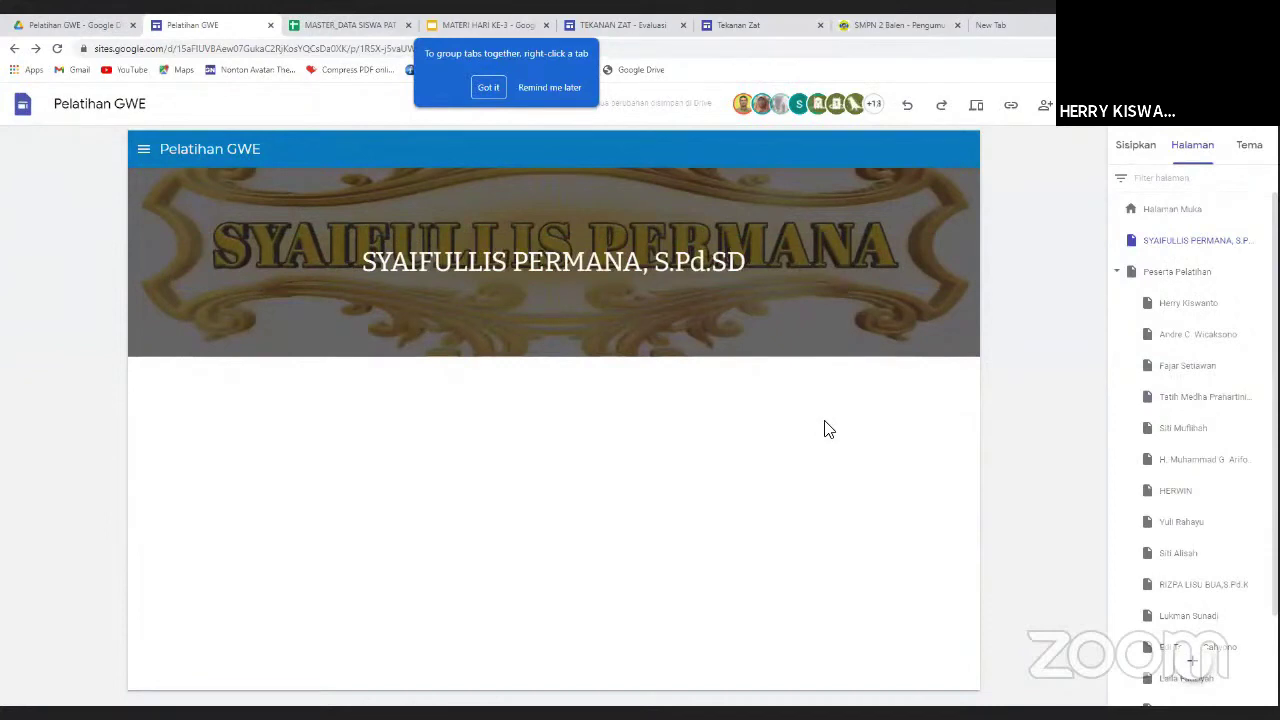
pyautogui.moveTo(823, 251)
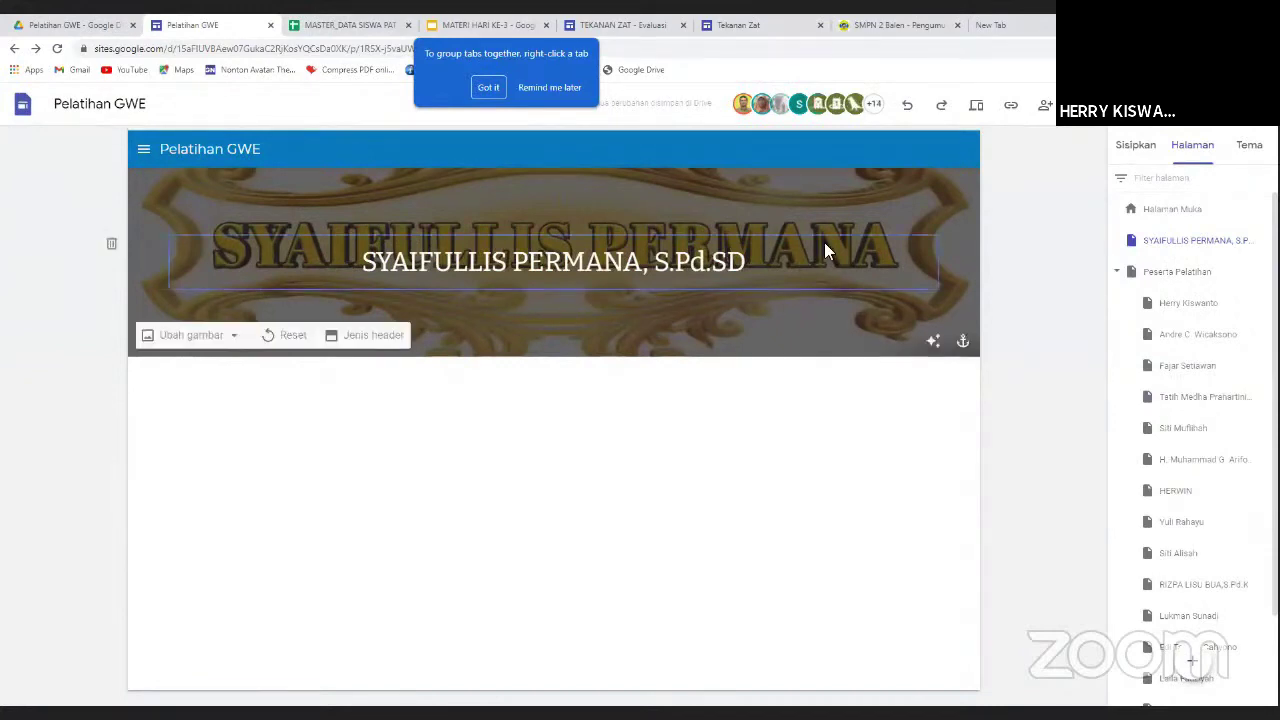
# Browse the Tekanan Zat site's PH 1 evaluation and Evaluasi page, then return to Drive.
pyautogui.click(735, 27)
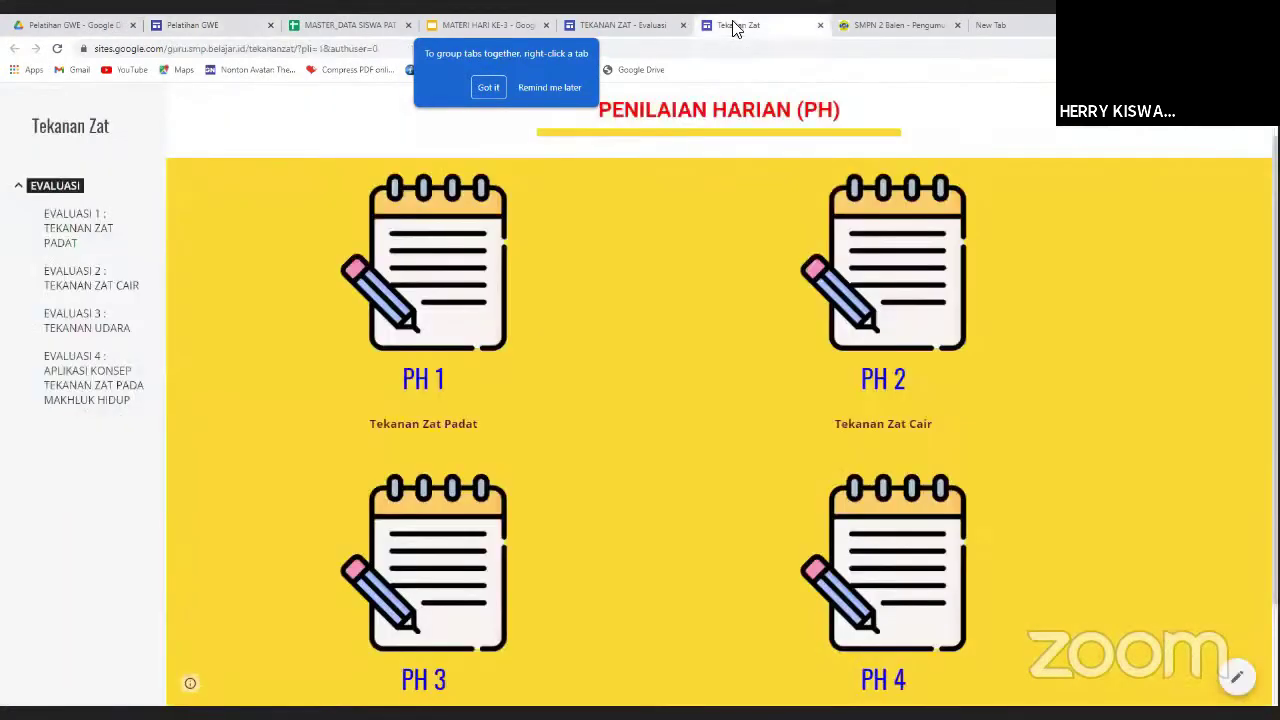
pyautogui.scroll(1, 562, 331)
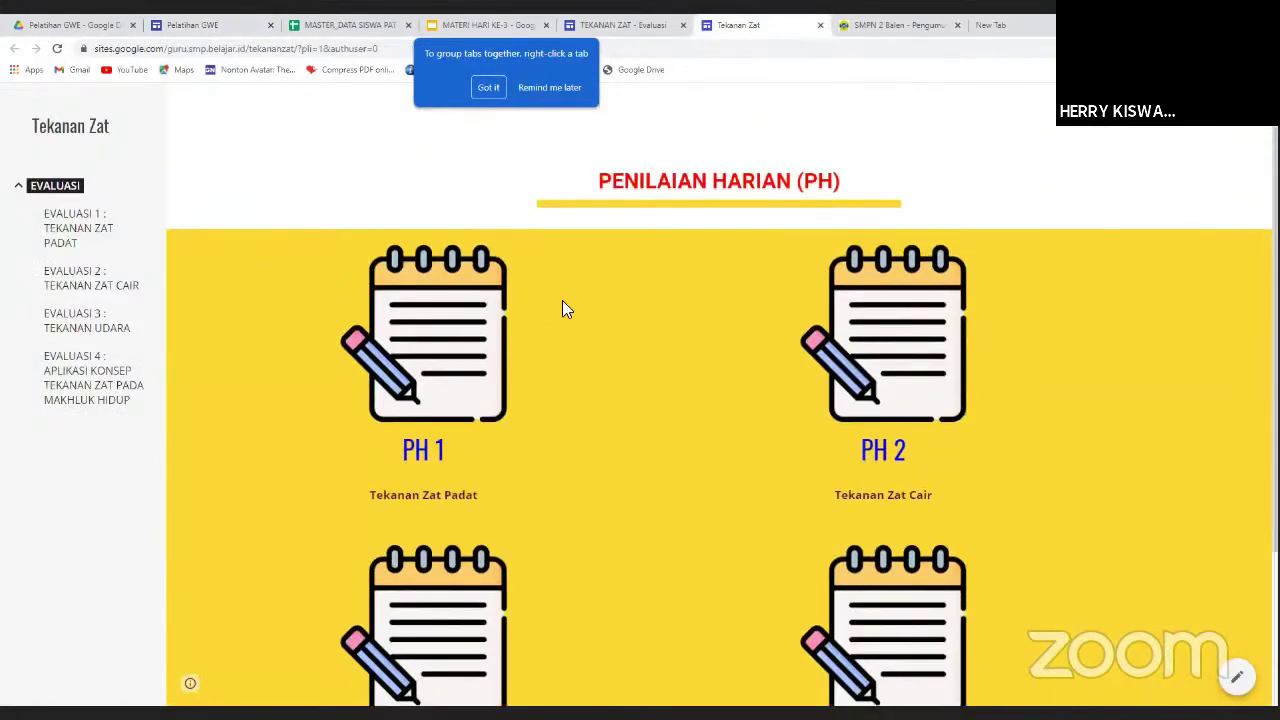
pyautogui.scroll(-2, 568, 305)
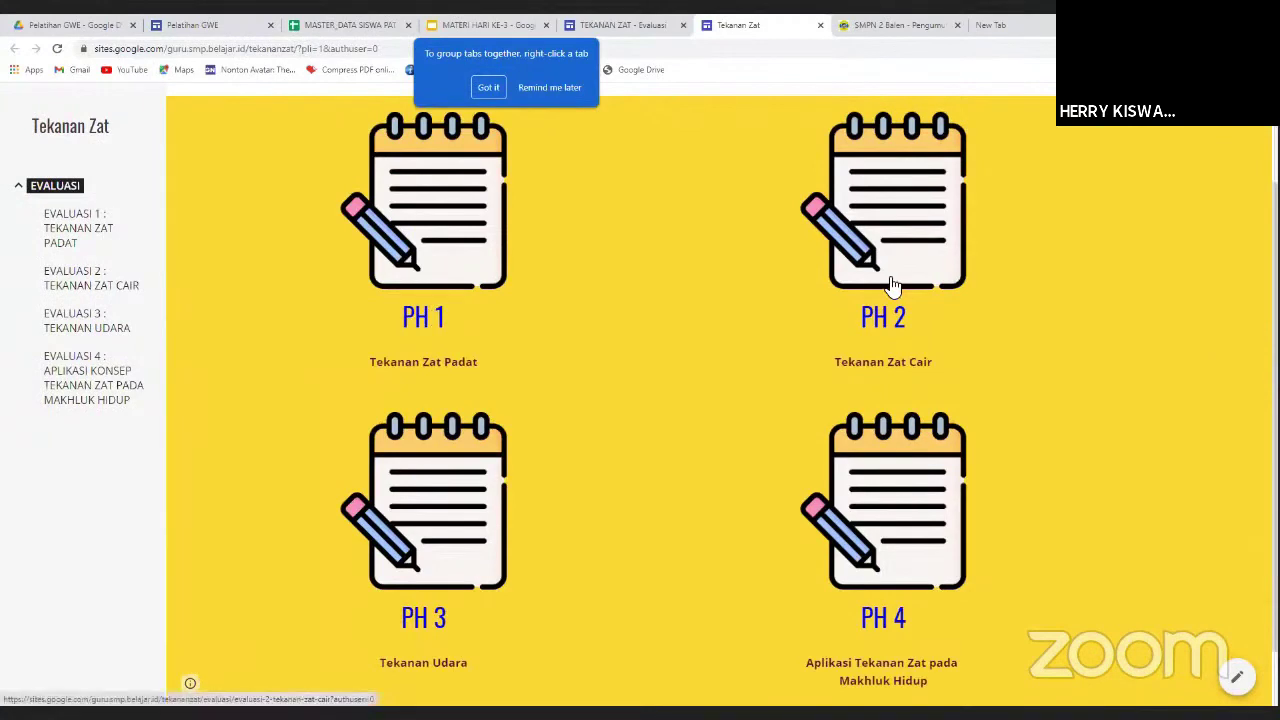
pyautogui.scroll(-1, 890, 320)
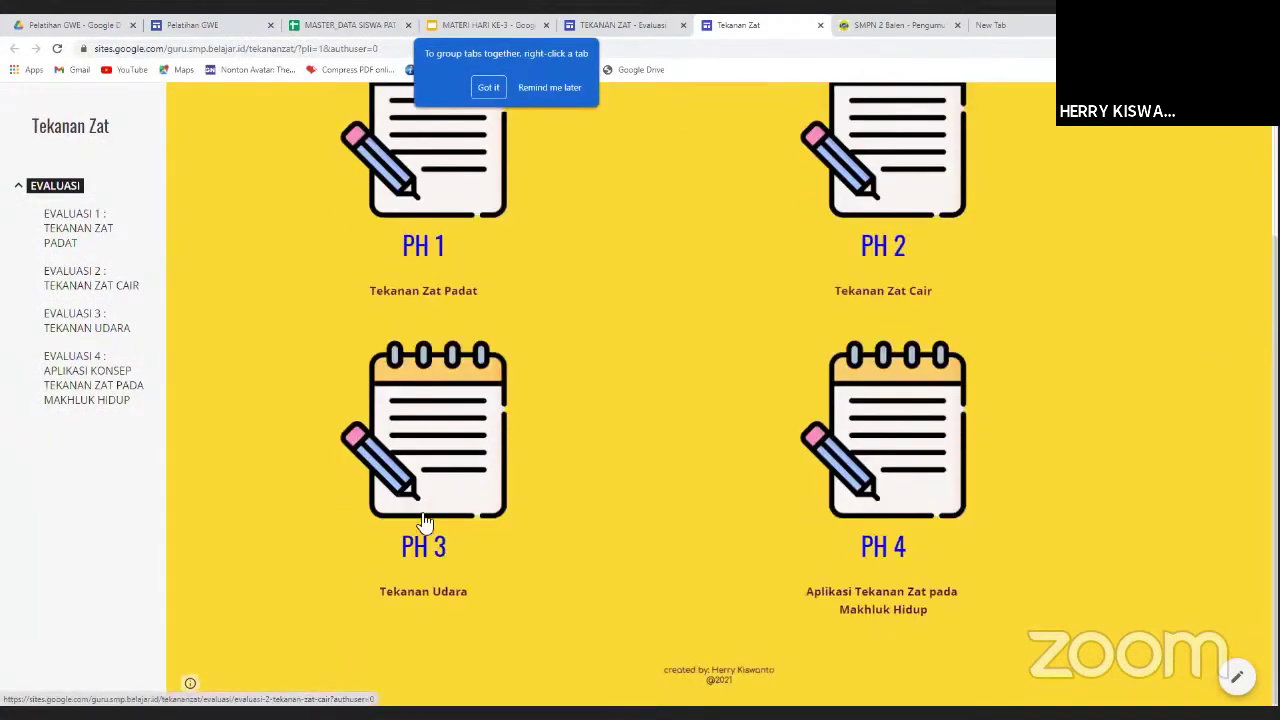
pyautogui.scroll(3, 910, 470)
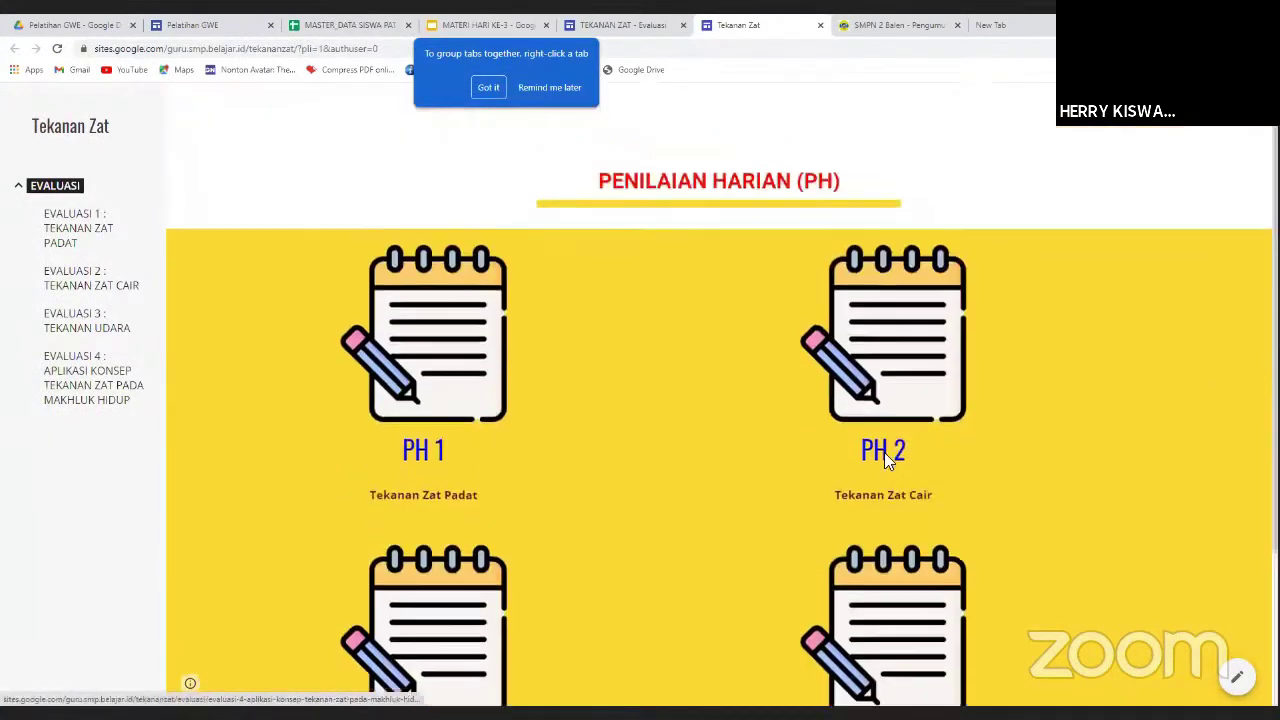
pyautogui.click(437, 369)
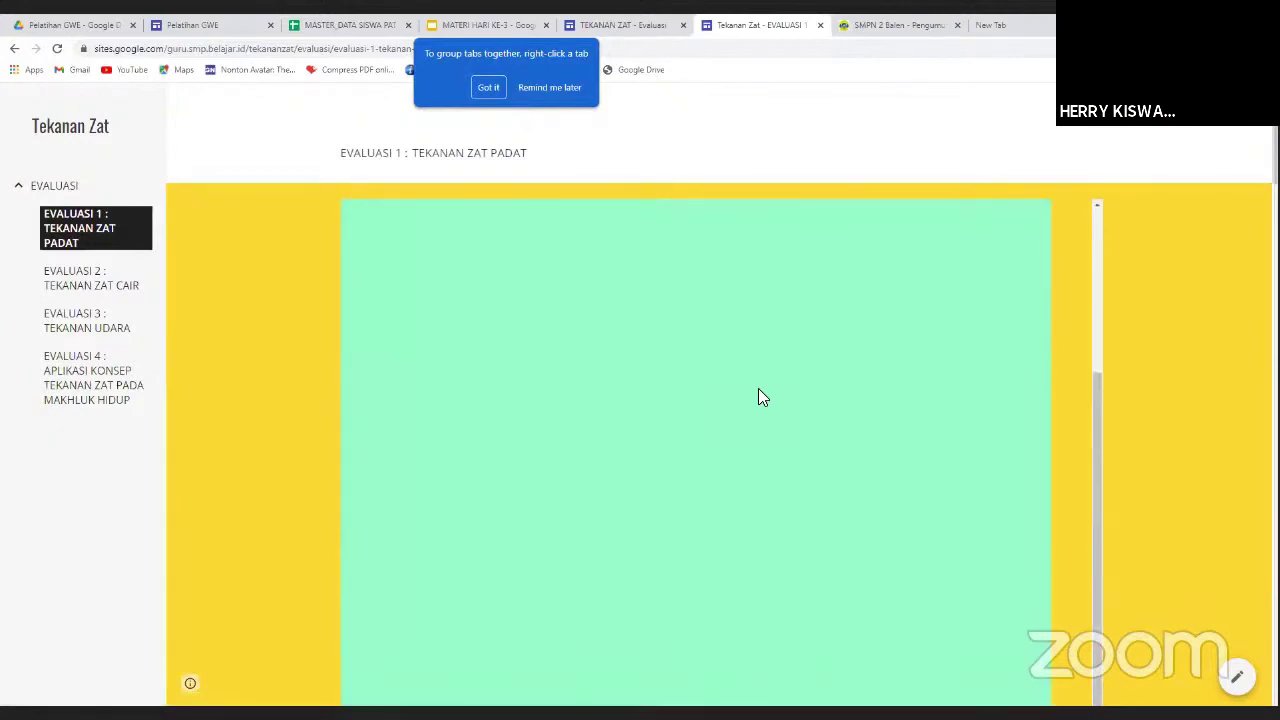
pyautogui.click(606, 38)
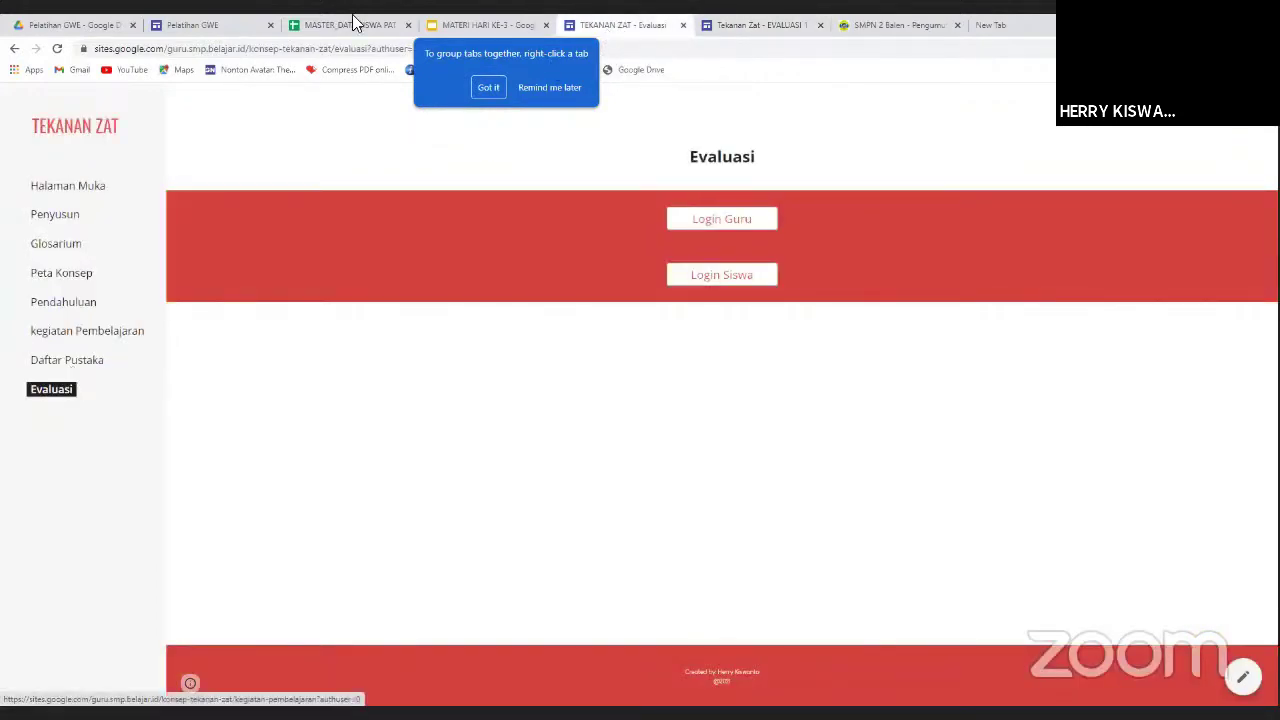
pyautogui.click(88, 25)
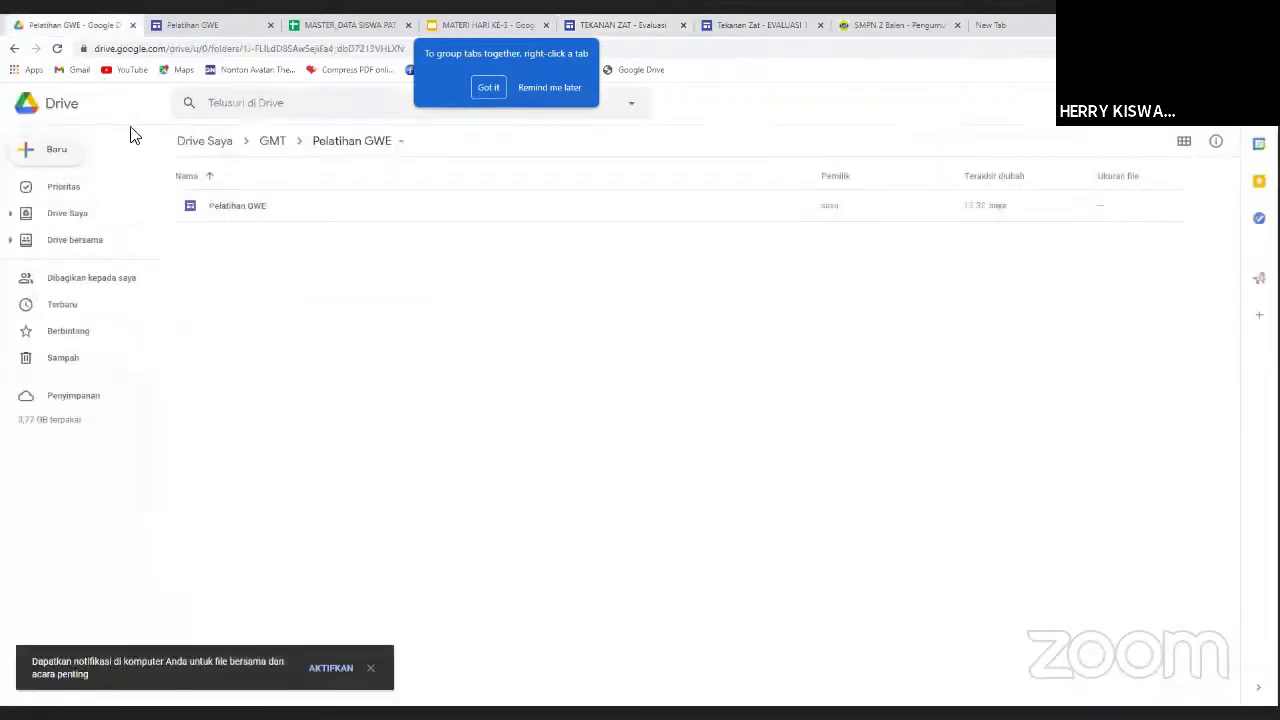
# From My Drive, browse to e-MODUL > VIII-IPA_TEKANAN ZAT and open the Evaluasi 1 Tekanan Zat Padat form.
pyautogui.click(215, 143)
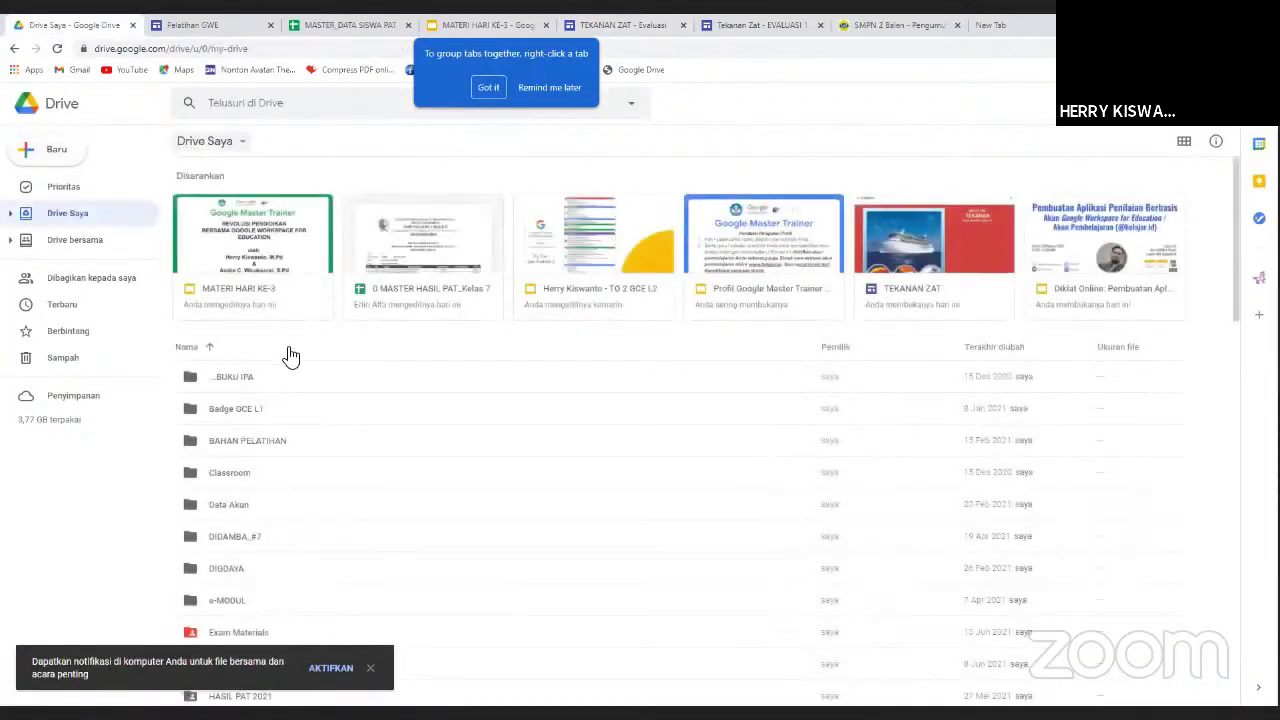
pyautogui.scroll(-1, 236, 578)
pyautogui.scroll(-1, 236, 578)
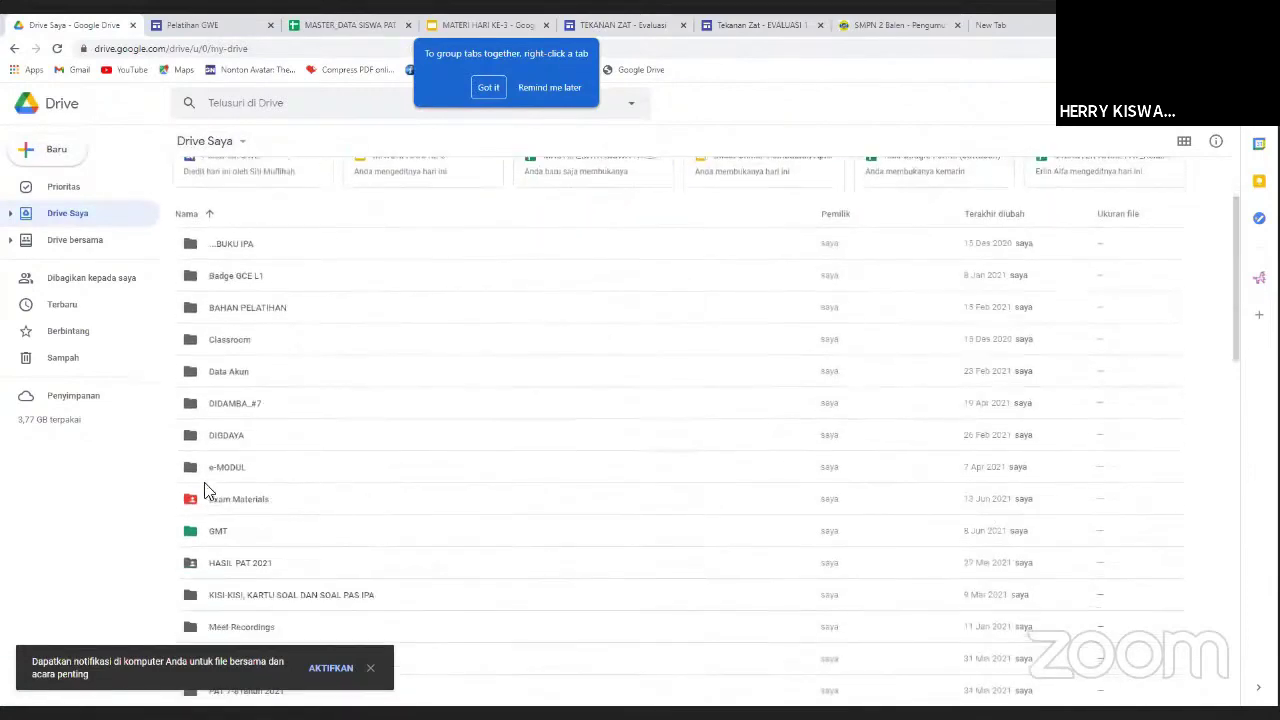
pyautogui.doubleClick(182, 466)
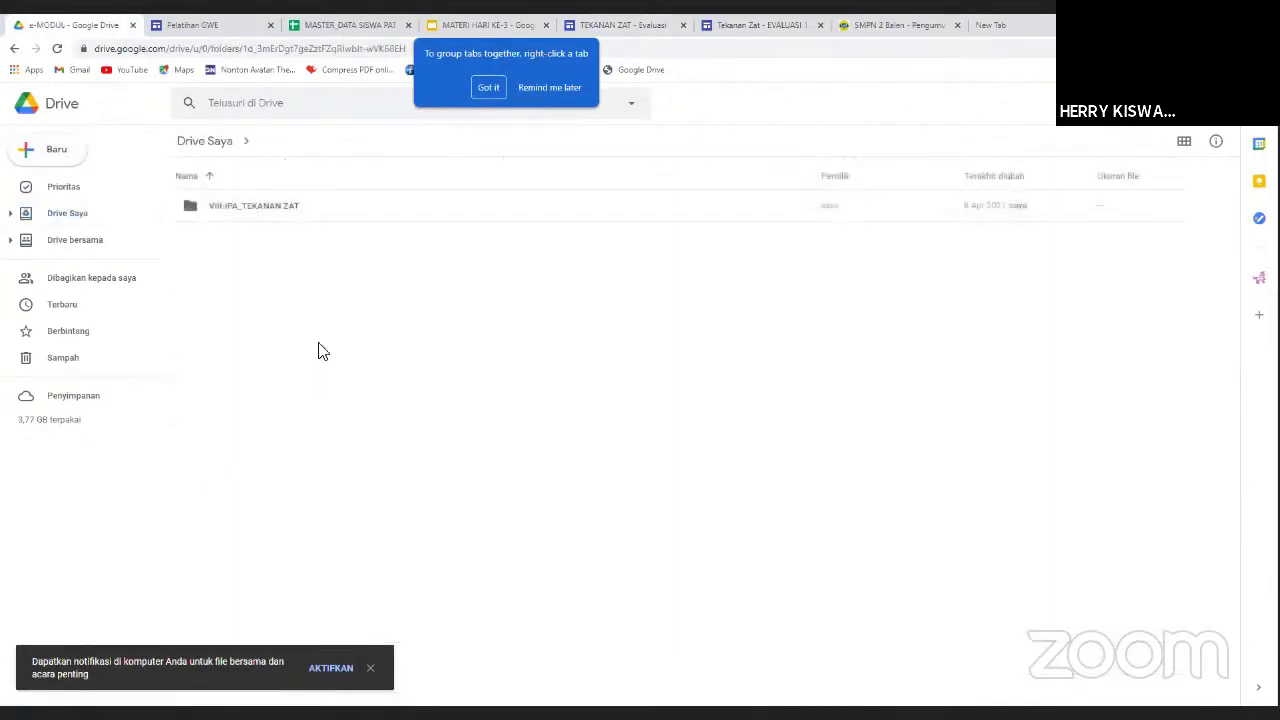
pyautogui.doubleClick(223, 212)
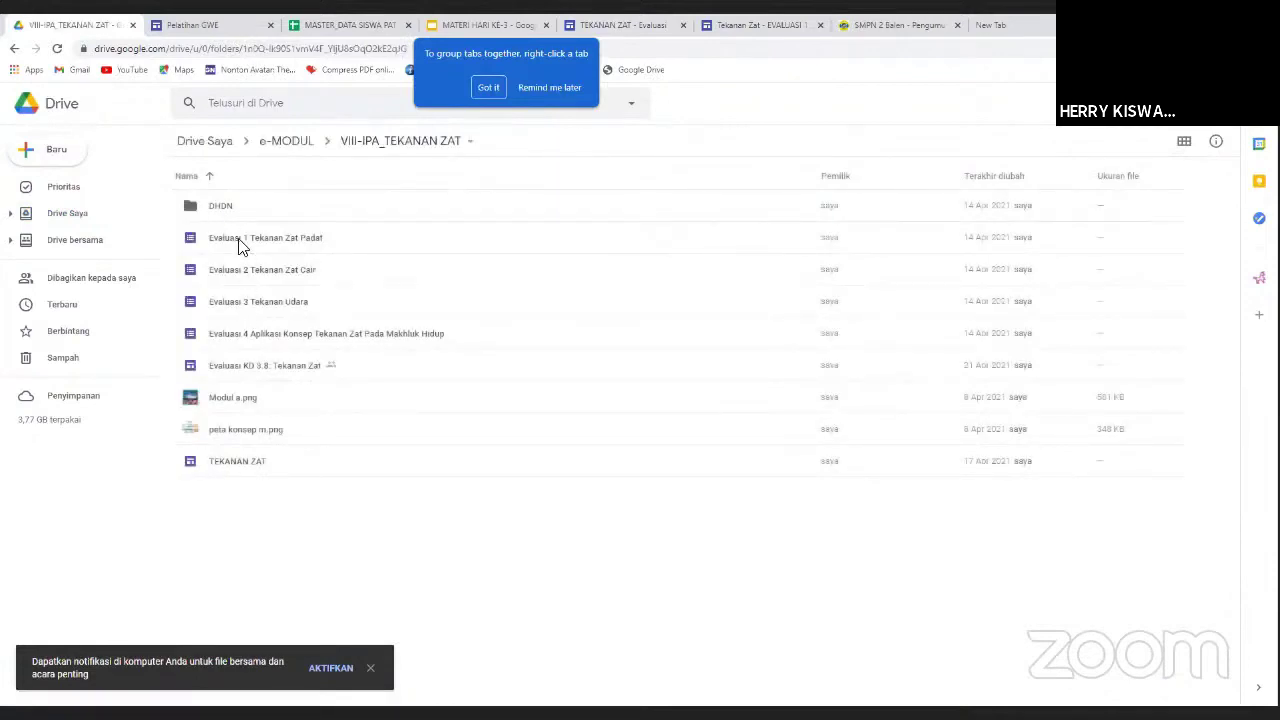
pyautogui.click(238, 238)
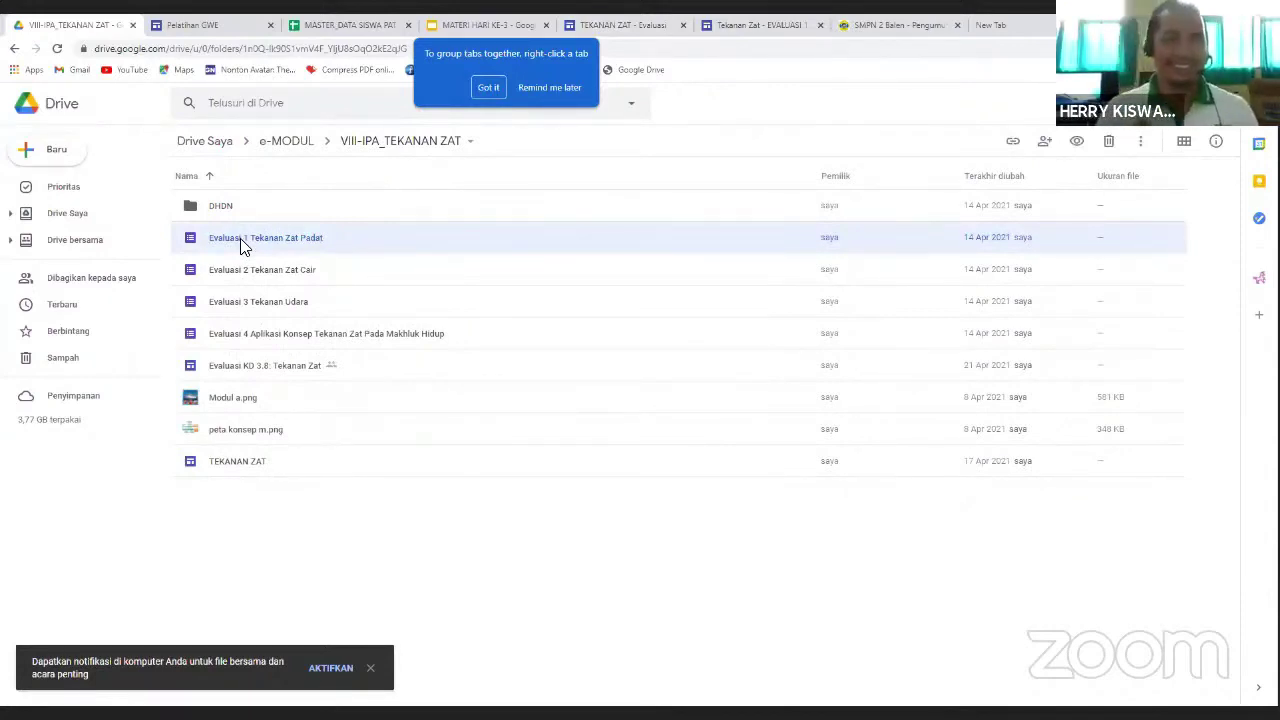
pyautogui.doubleClick(243, 247)
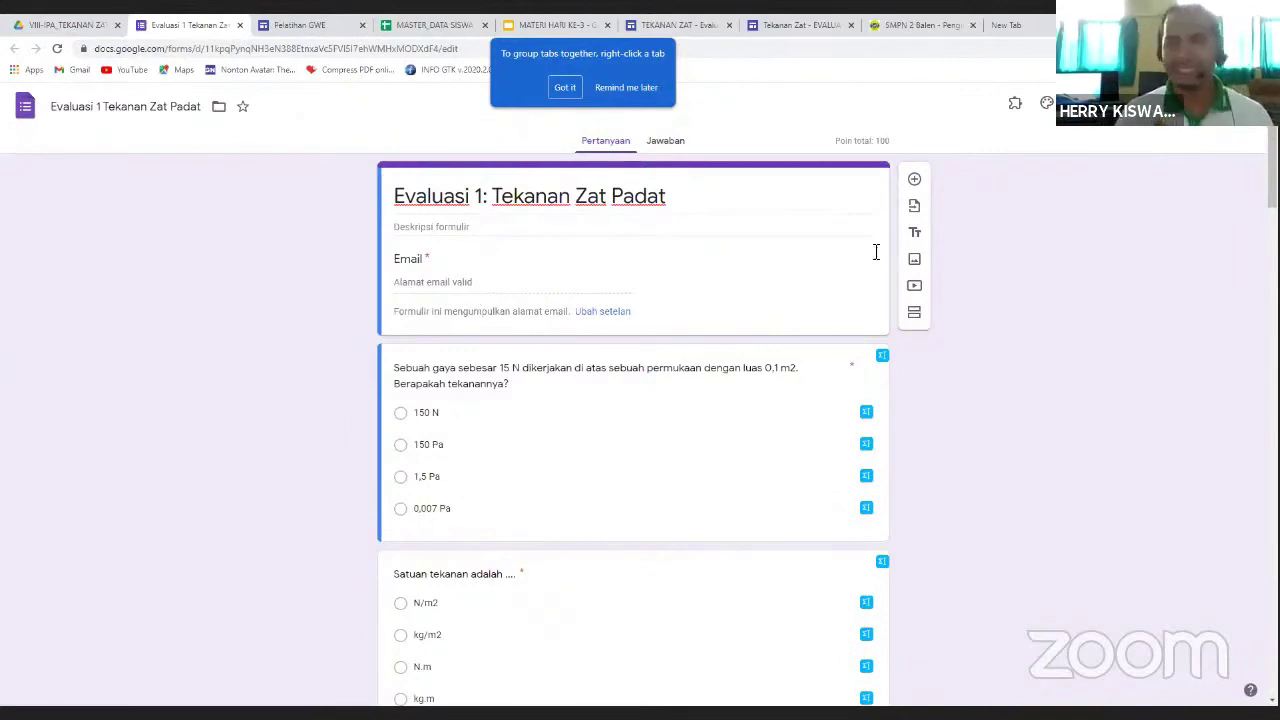
# Scroll through the Evaluasi 1: Tekanan Zat Padat pressure questions, then back up to the title card.
pyautogui.scroll(-1, 588, 342)
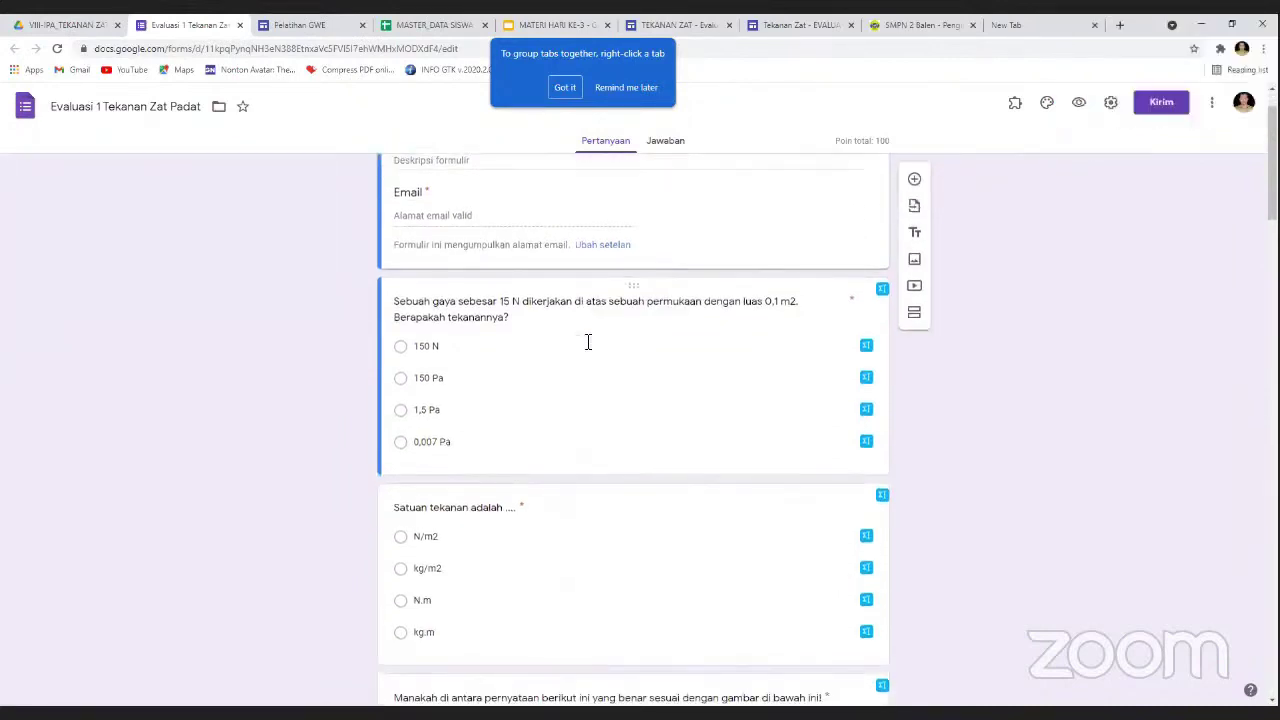
pyautogui.scroll(-2, 588, 342)
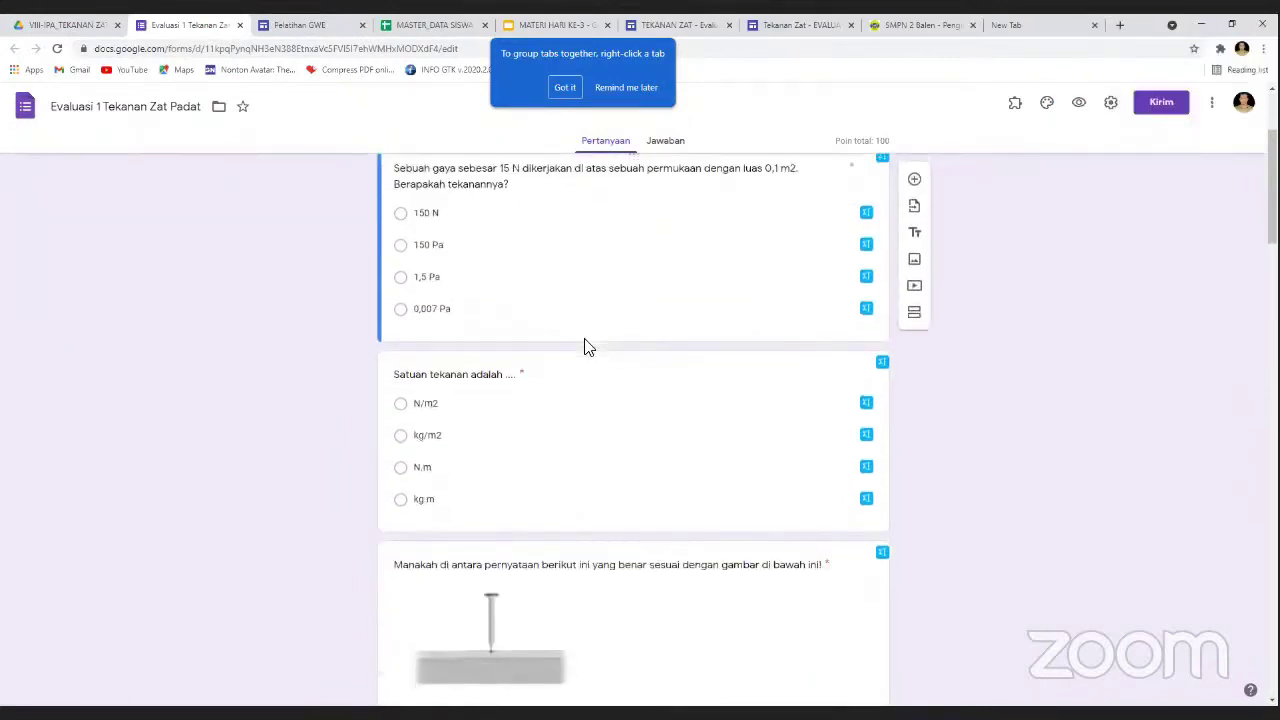
pyautogui.scroll(3, 588, 347)
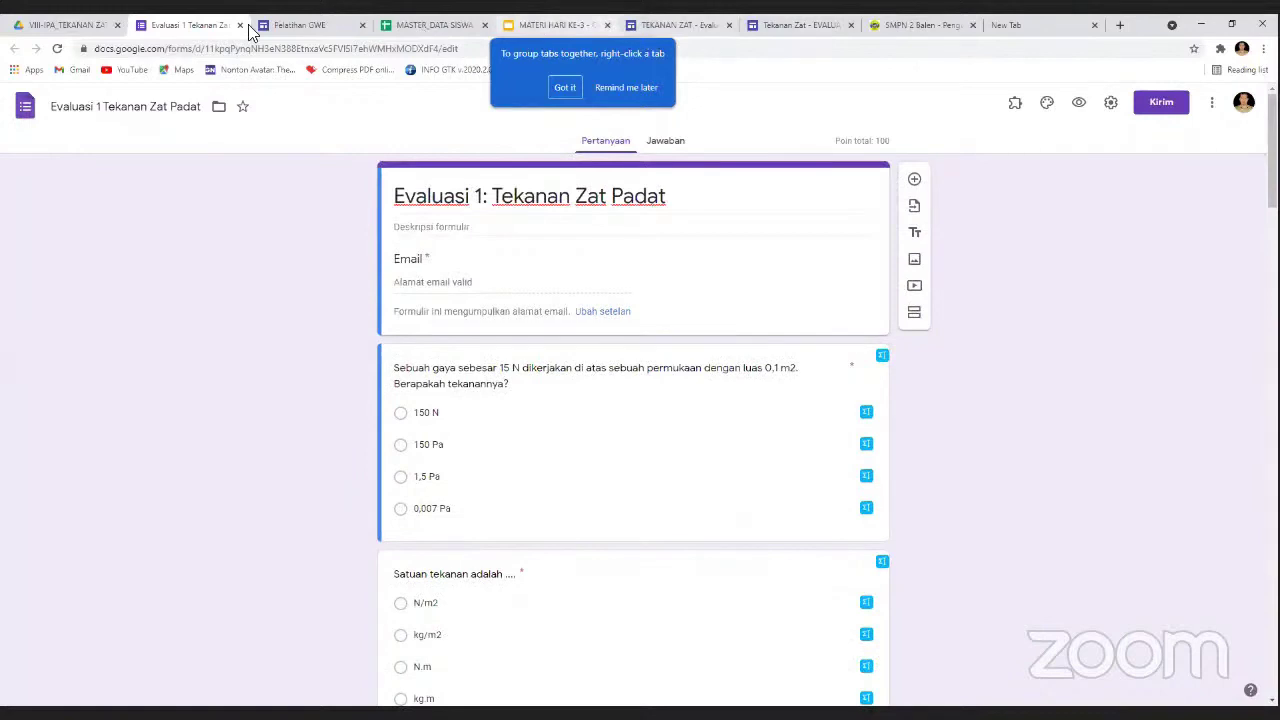
# Back in the VIII-IPA_TEKANAN ZAT folder, open the Evaluasi KD 3.8 Tekanan Zat site.
pyautogui.click(88, 27)
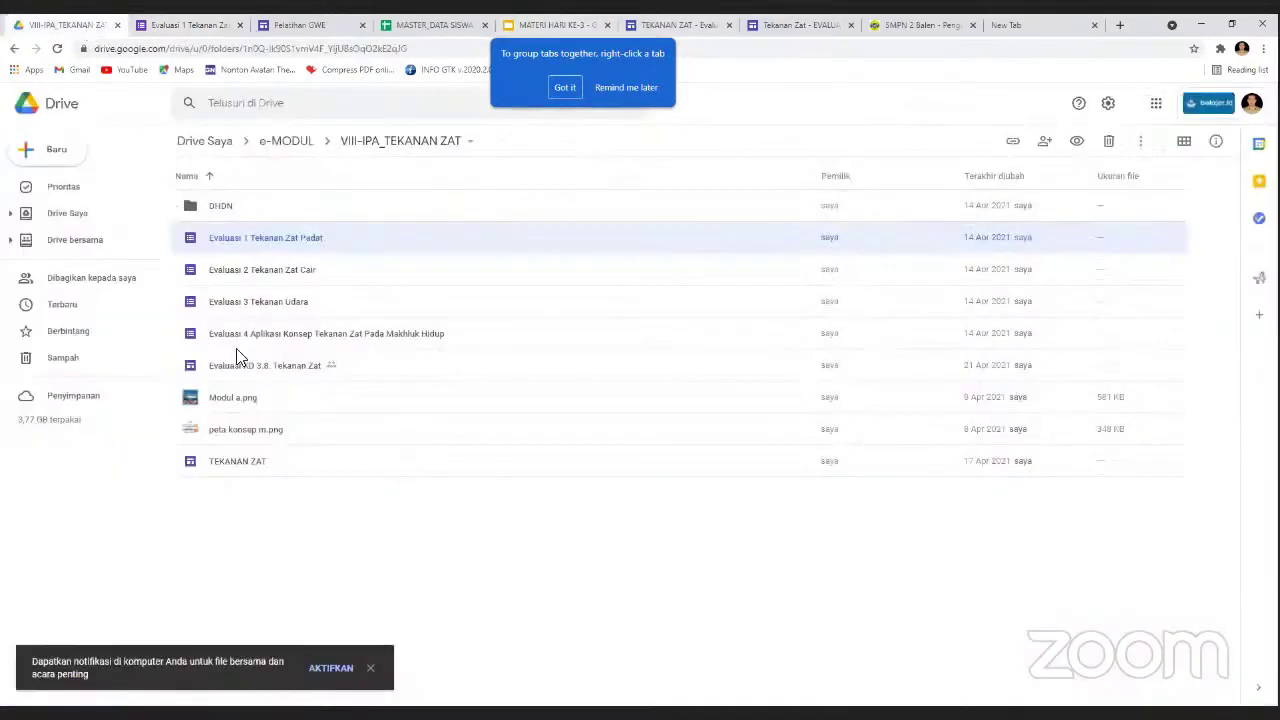
pyautogui.click(255, 375)
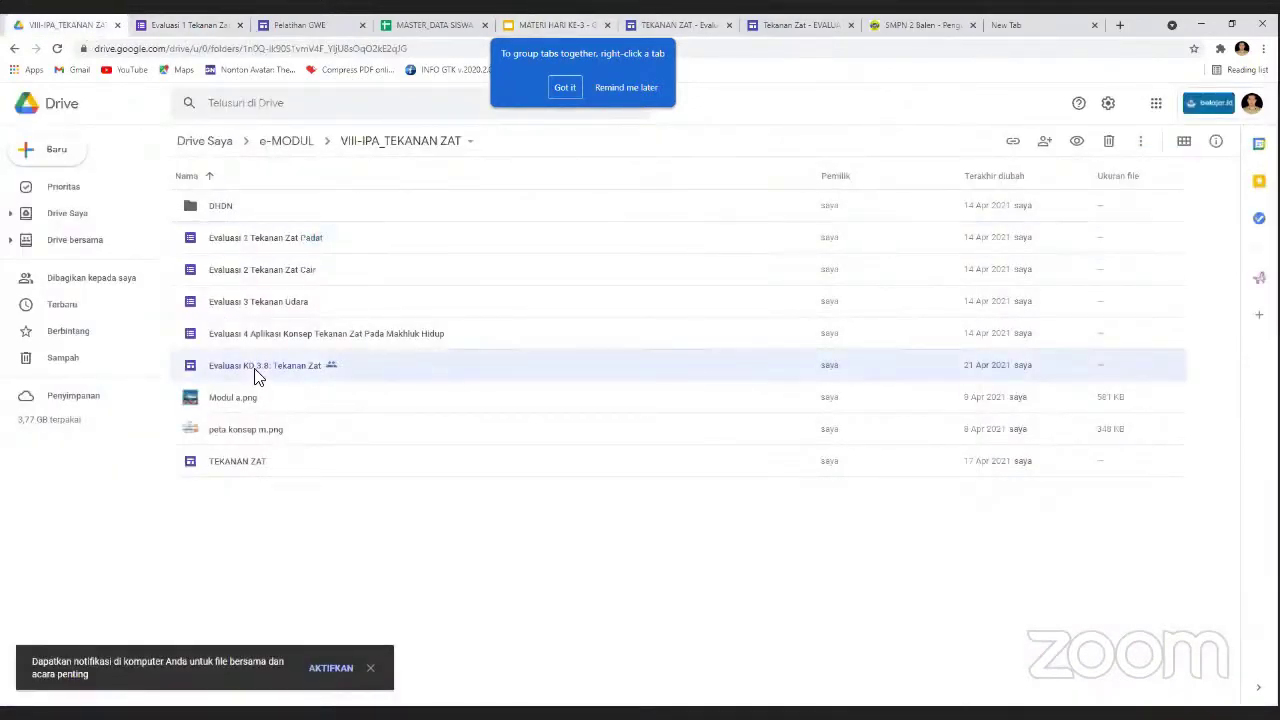
pyautogui.doubleClick(255, 375)
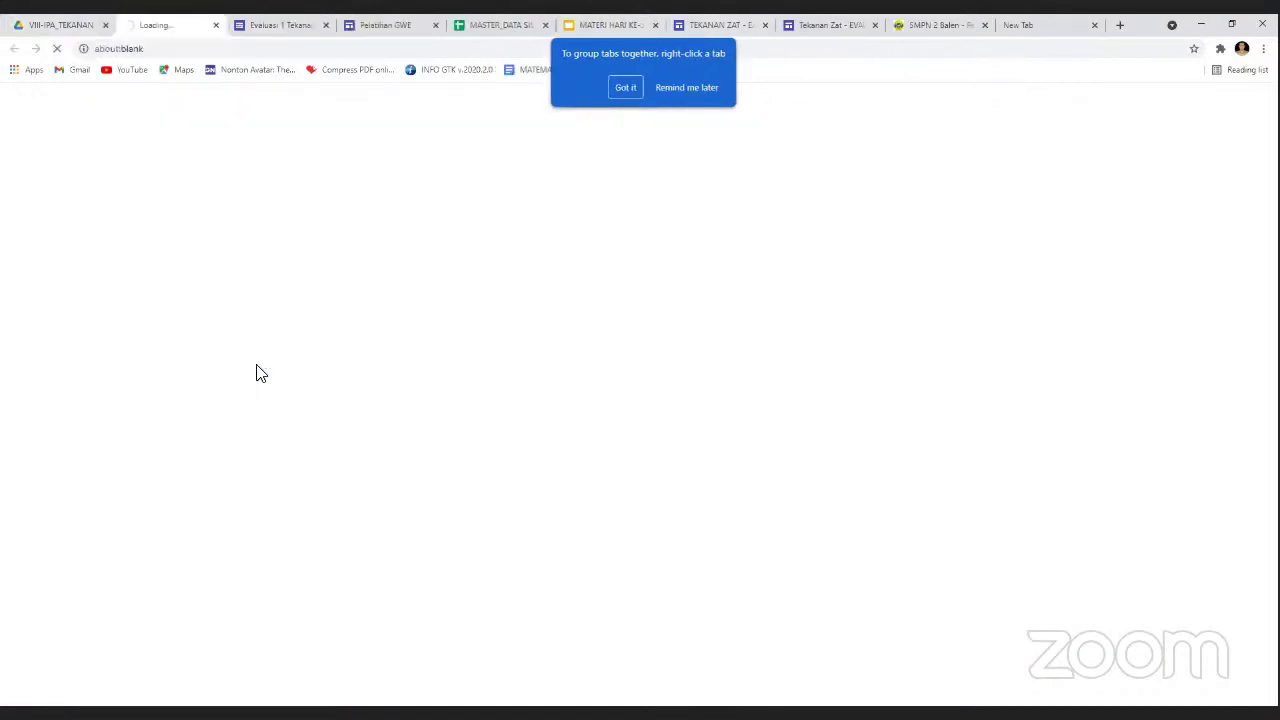